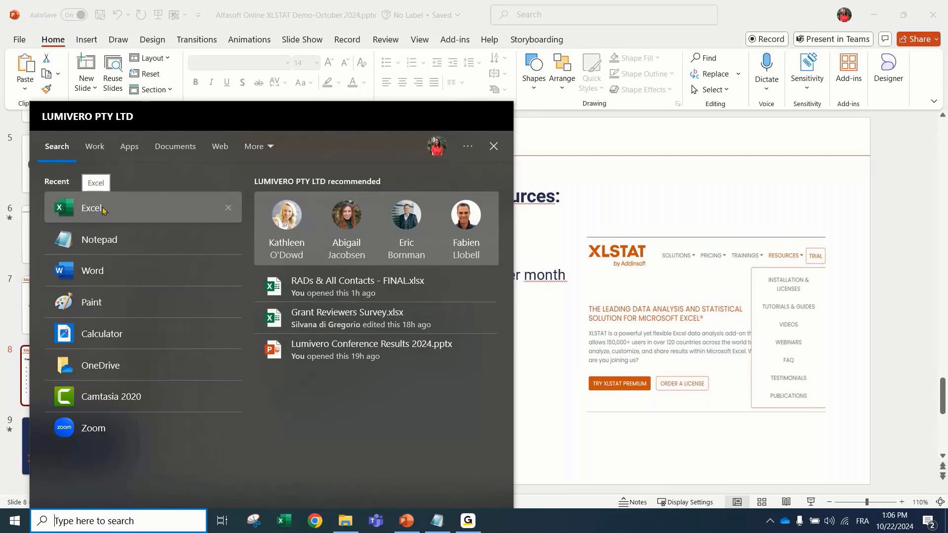
Launch Excel, create a blank workbook and display the XLSTAT add-in's tools.
left_click(104, 211)
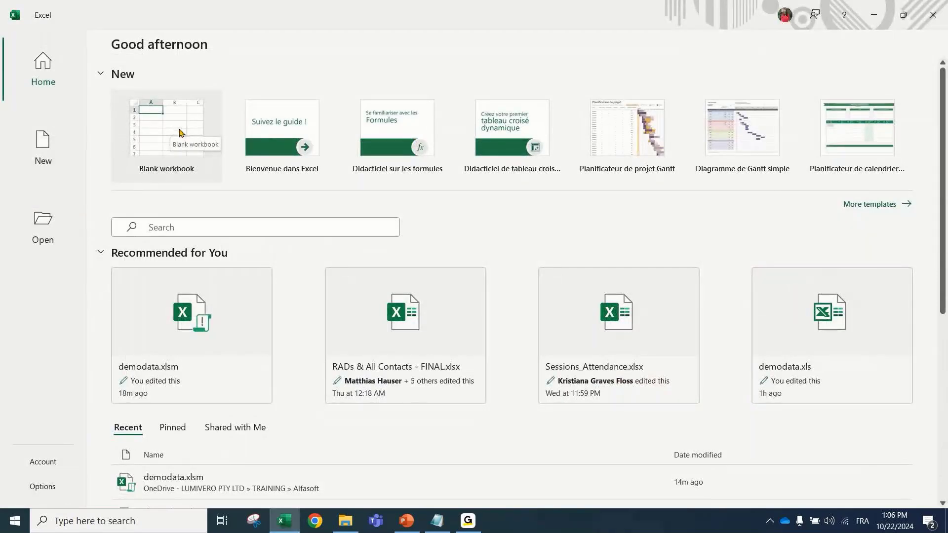
left_click(180, 133)
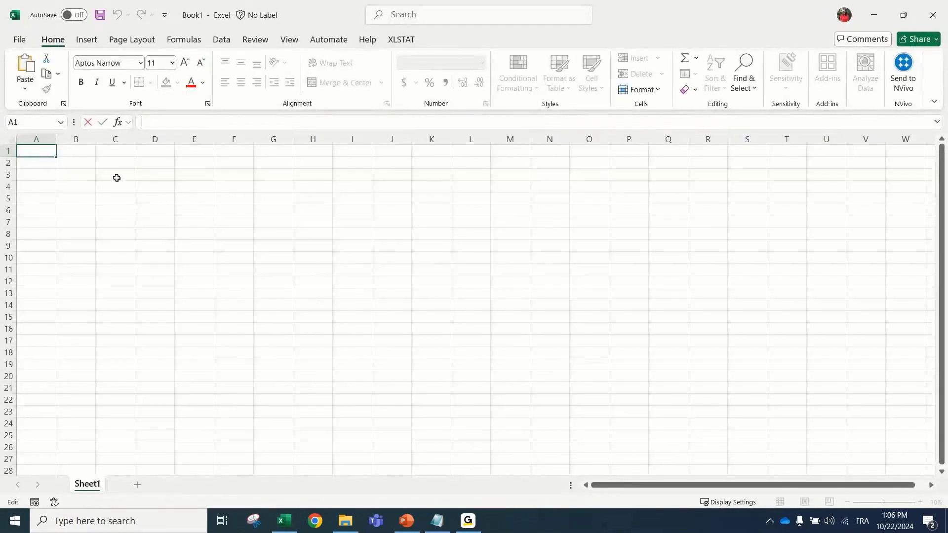
left_click(221, 197)
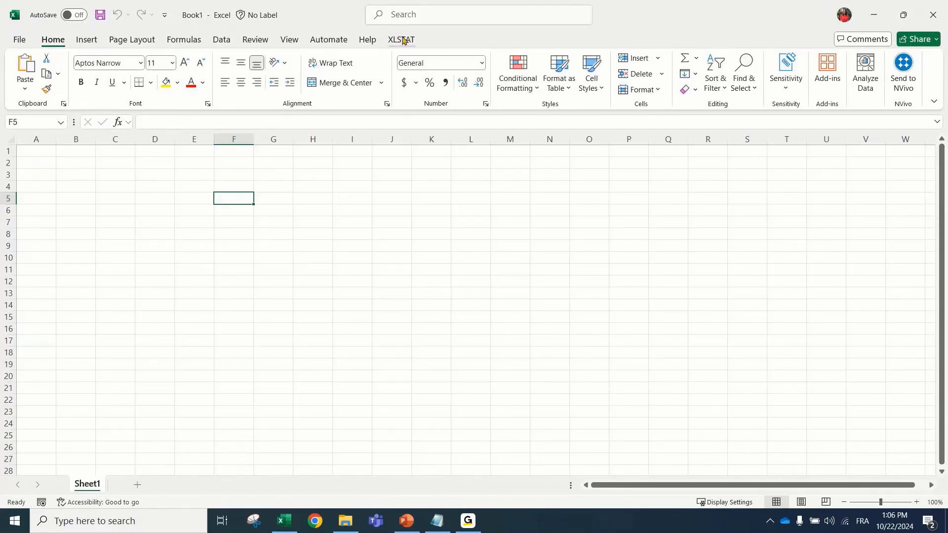
left_click(378, 231)
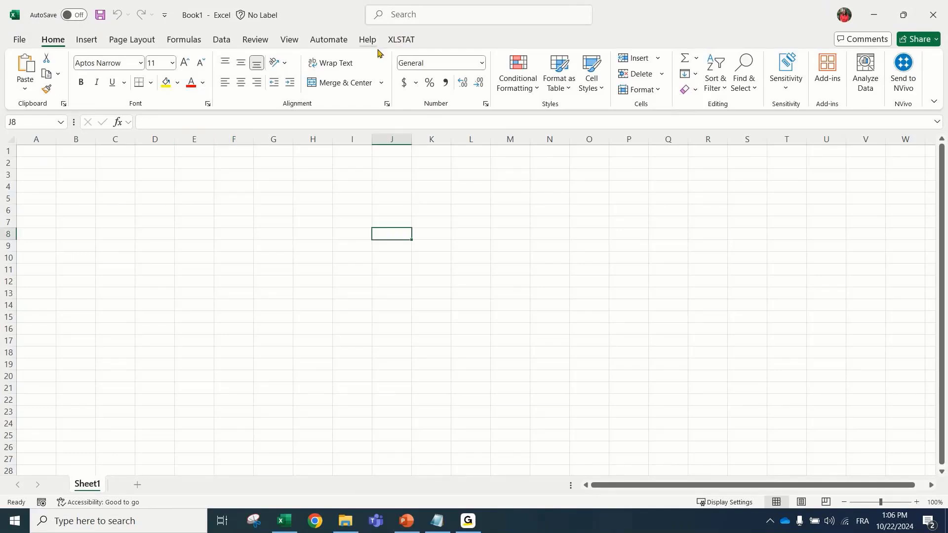
left_click(402, 40)
left_click(44, 66)
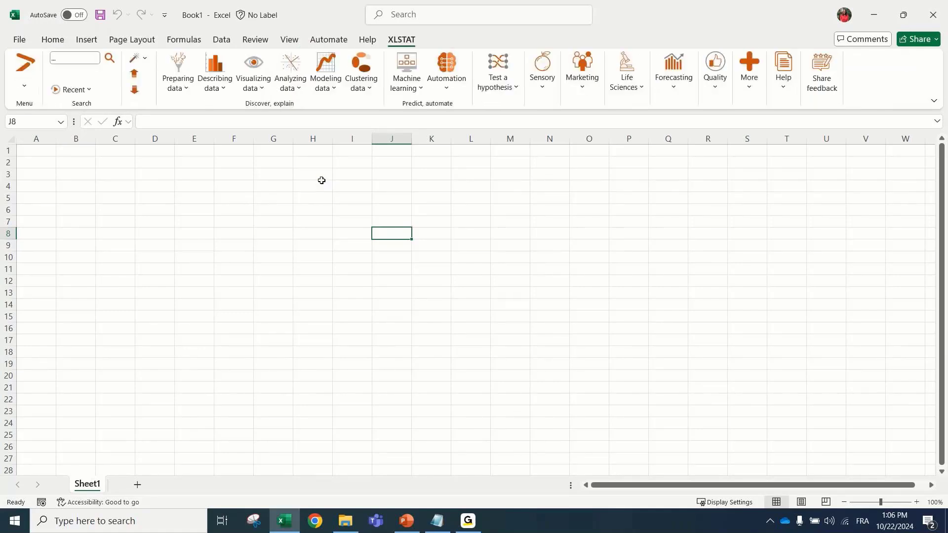
left_click(436, 187)
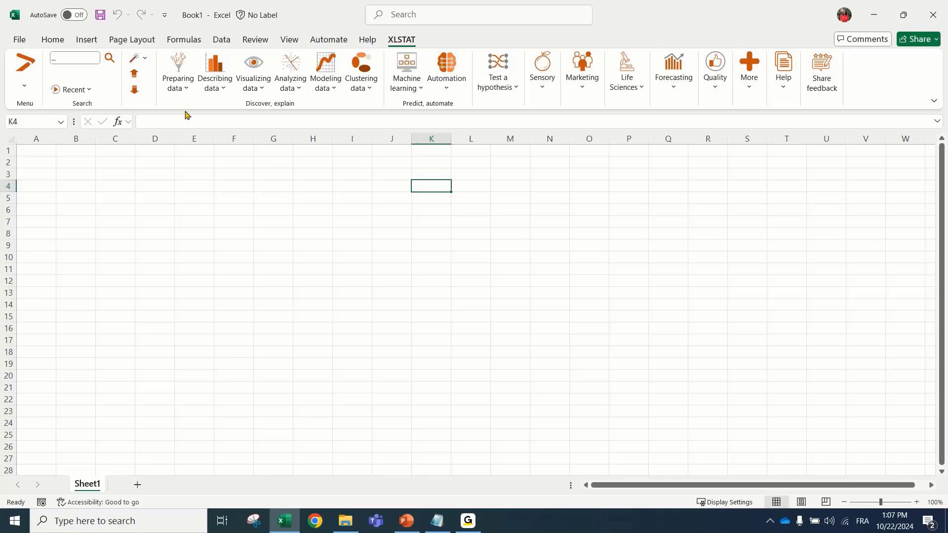
Look through XLSTAT's general analysis methods, from preparing, describing and visualizing data to modeling, clustering and hypothesis tests.
left_click(183, 77)
left_click(217, 82)
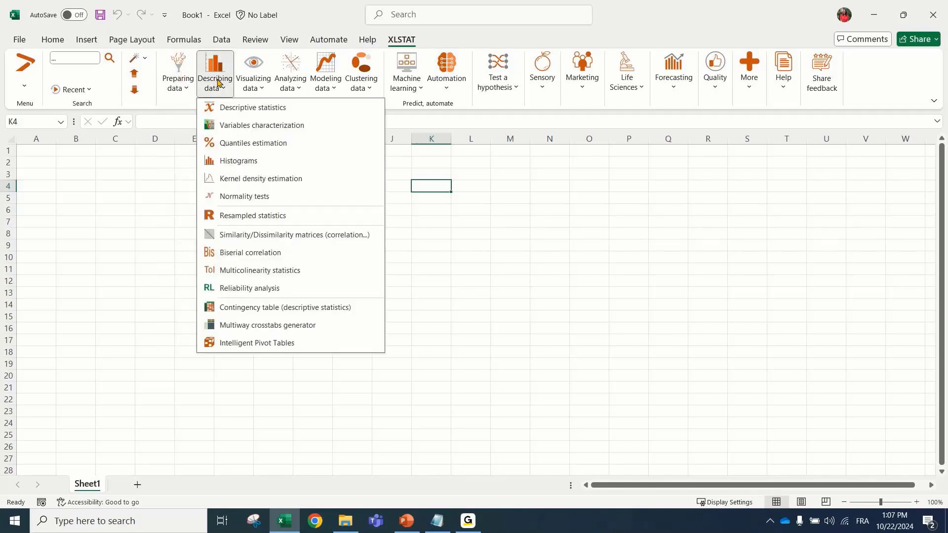
left_click(252, 81)
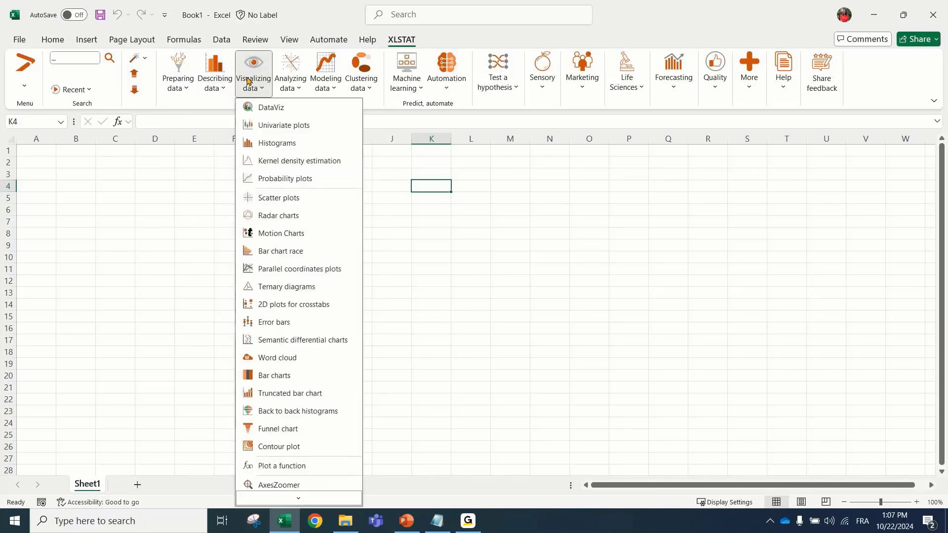
left_click(289, 79)
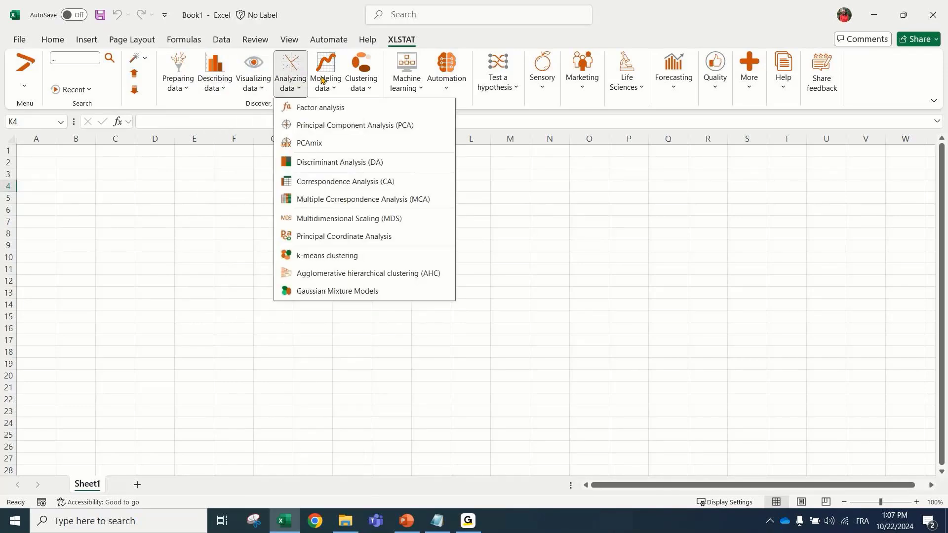
left_click(321, 80)
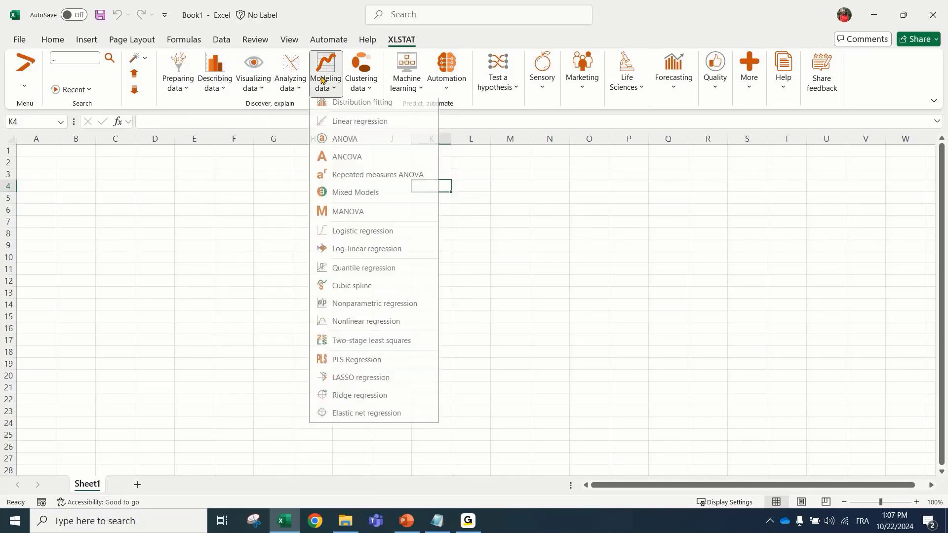
left_click(360, 81)
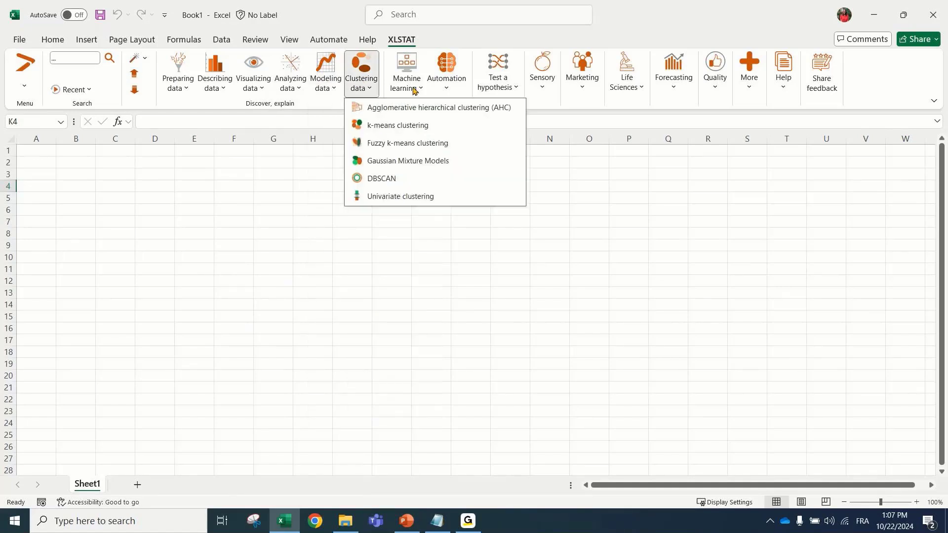
left_click(488, 82)
left_click(551, 188)
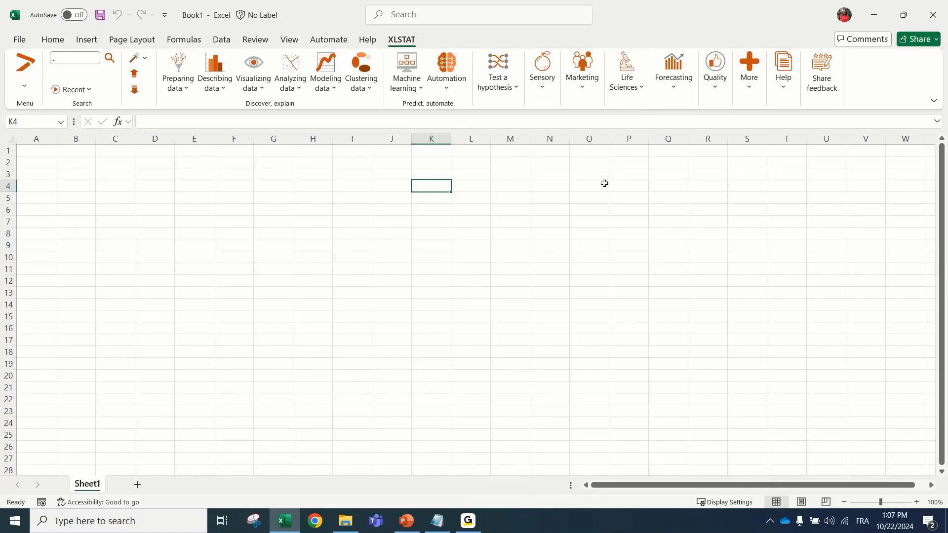
Examine XLSTAT's field-specific method groups: Sensory, Marketing, Life Sciences, Forecasting and Quality.
left_click(543, 83)
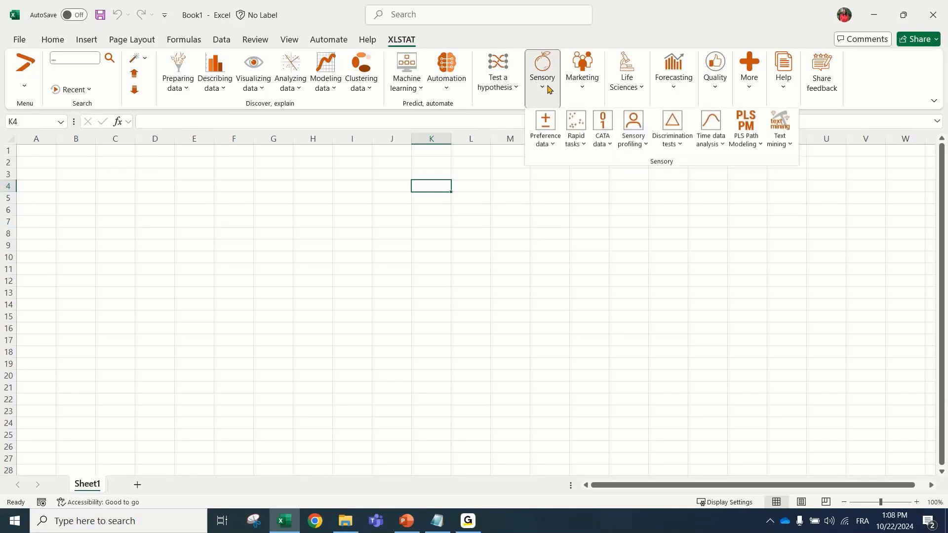
left_click(584, 88)
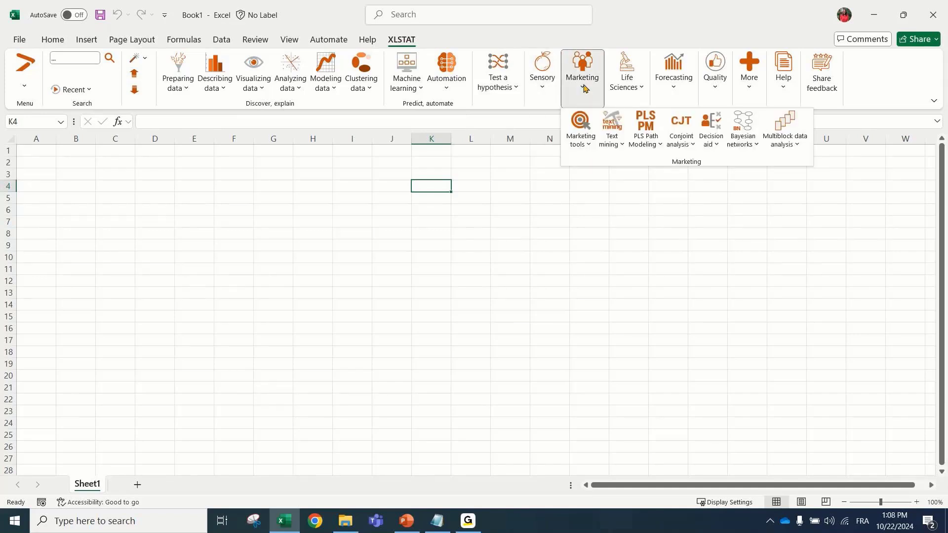
left_click(629, 88)
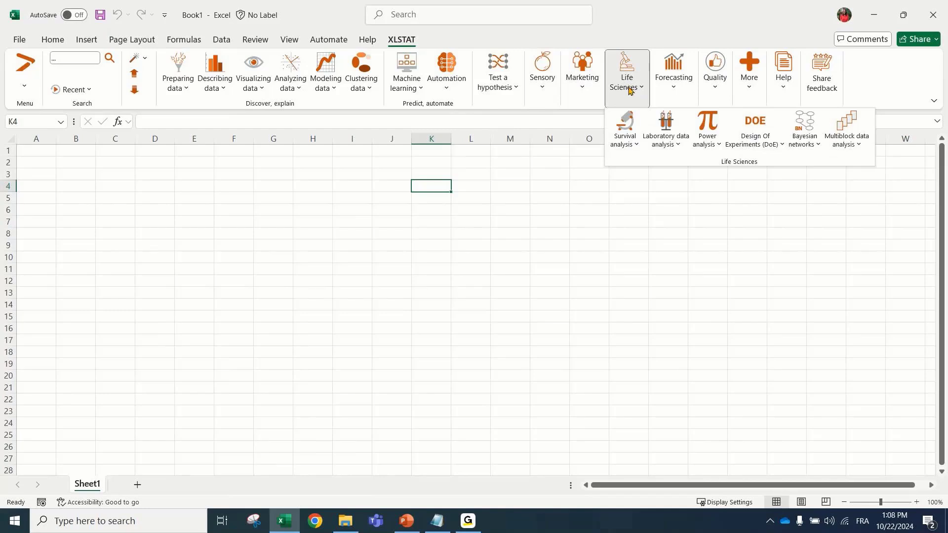
left_click(674, 81)
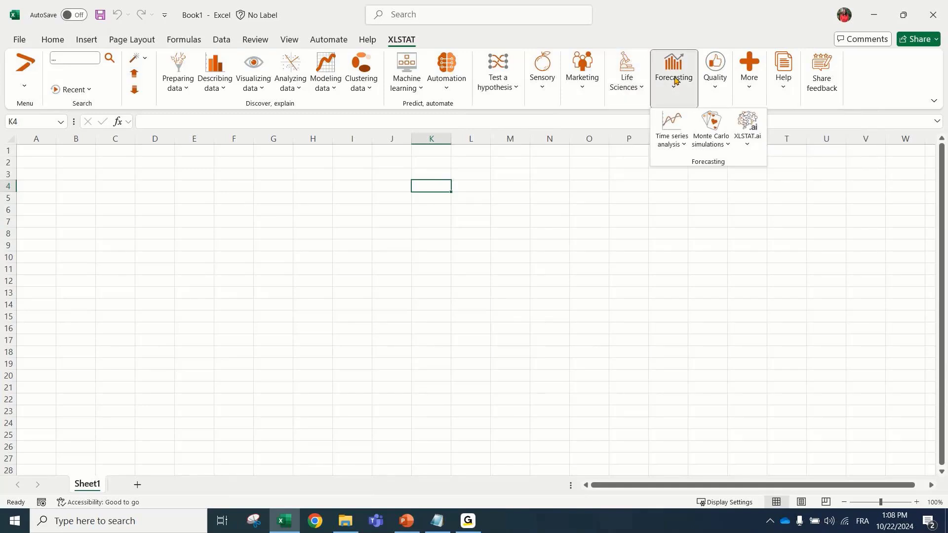
left_click(713, 85)
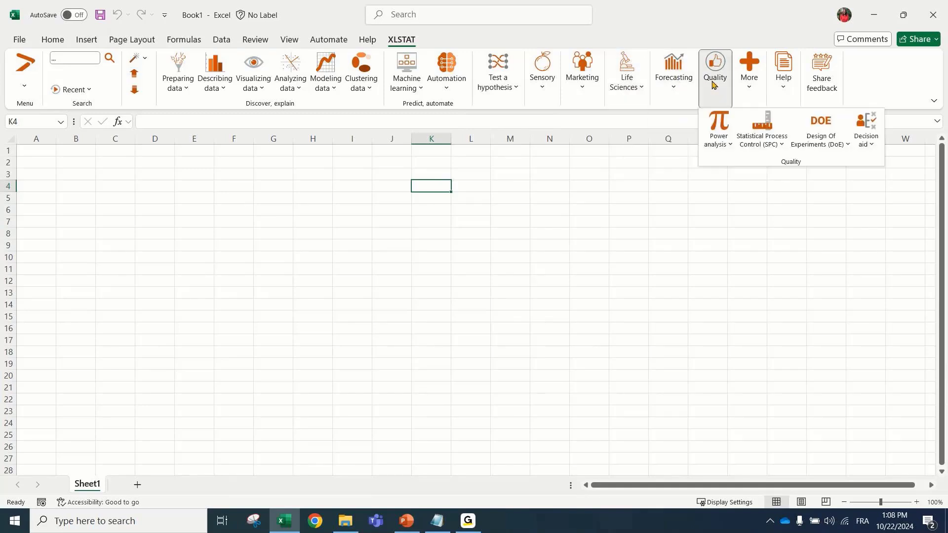
left_click(655, 173)
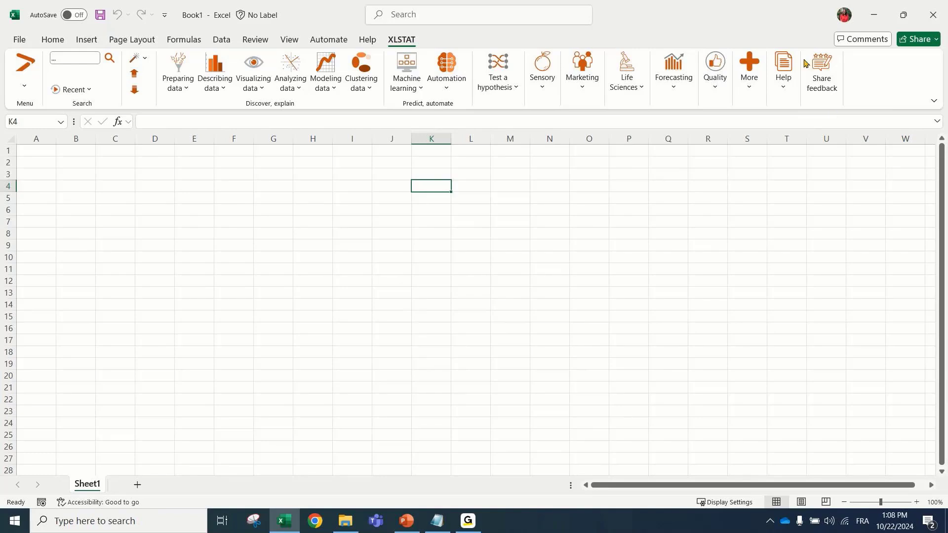
Review XLSTAT's My assistant and Help center options and open the Documentation.
left_click(784, 78)
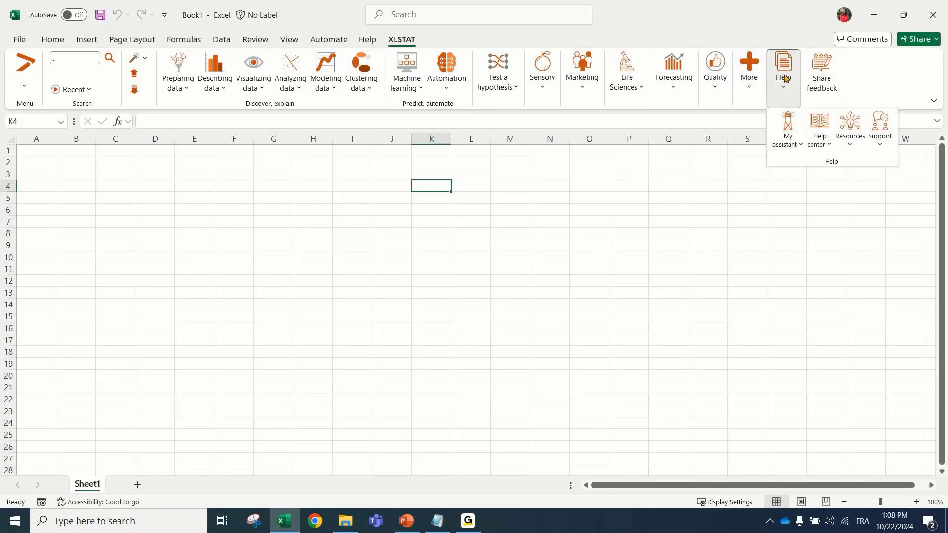
left_click(785, 78)
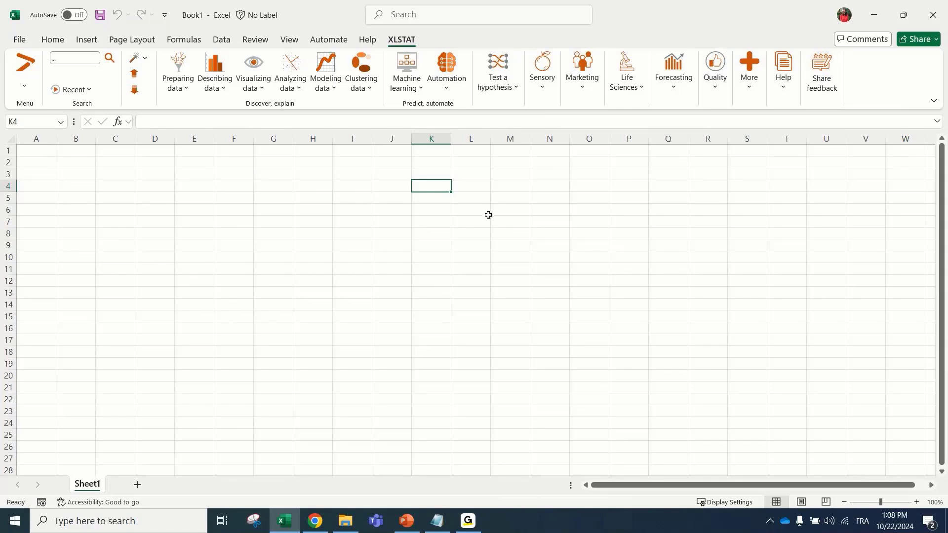
left_click(783, 84)
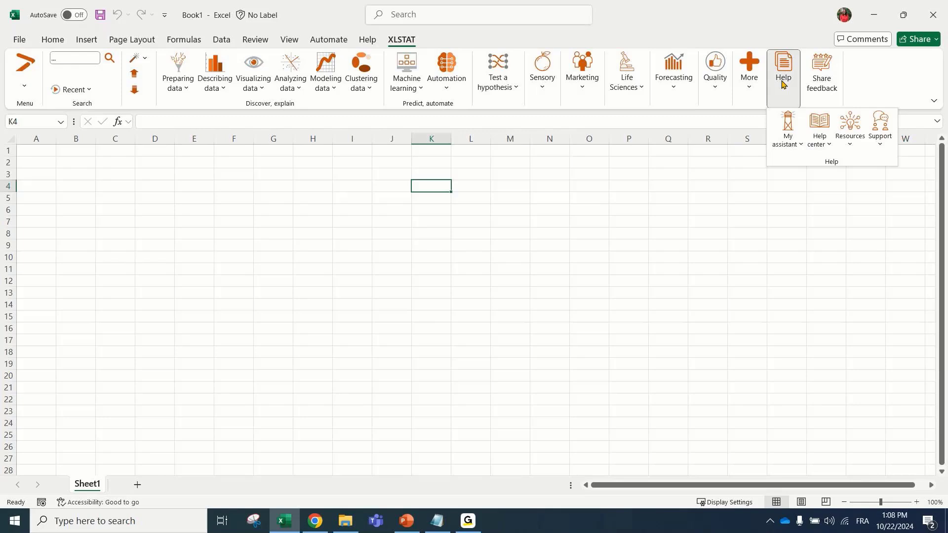
left_click(787, 124)
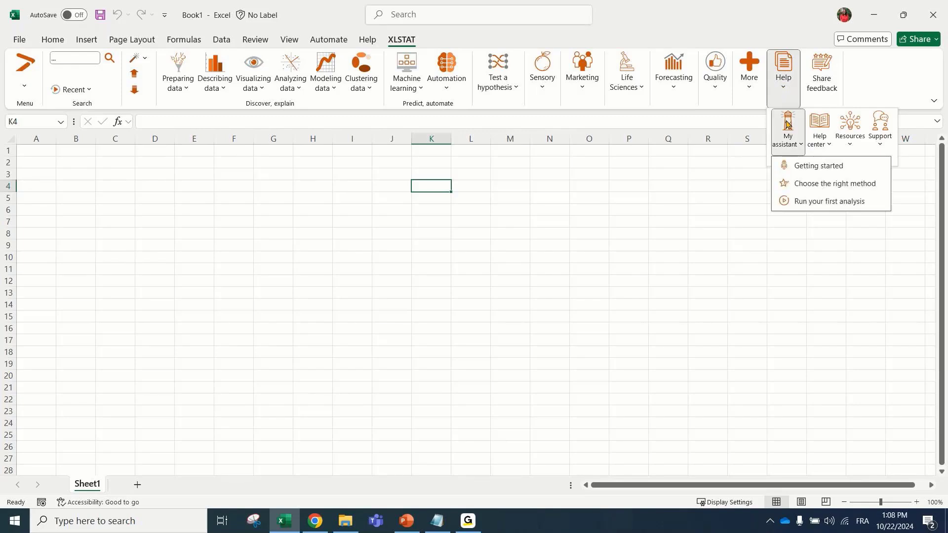
left_click(821, 129)
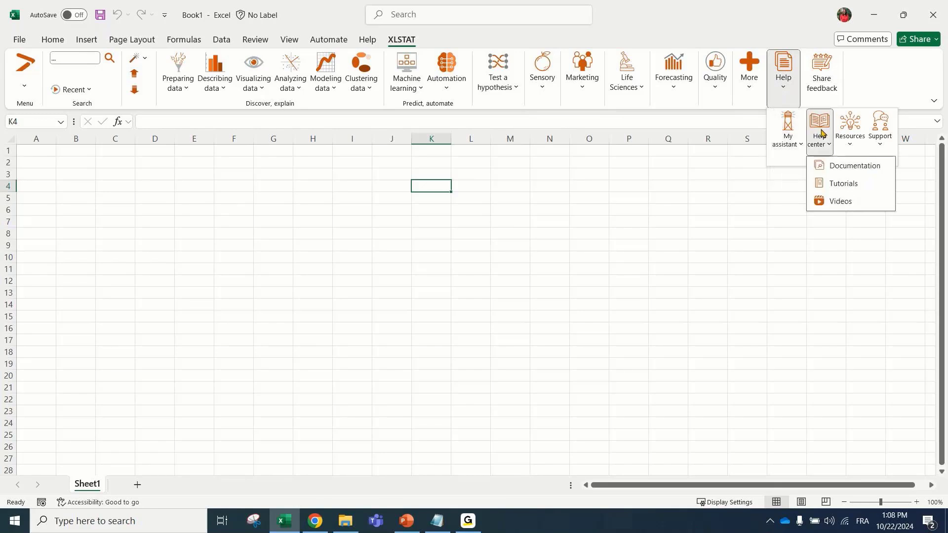
left_click(835, 166)
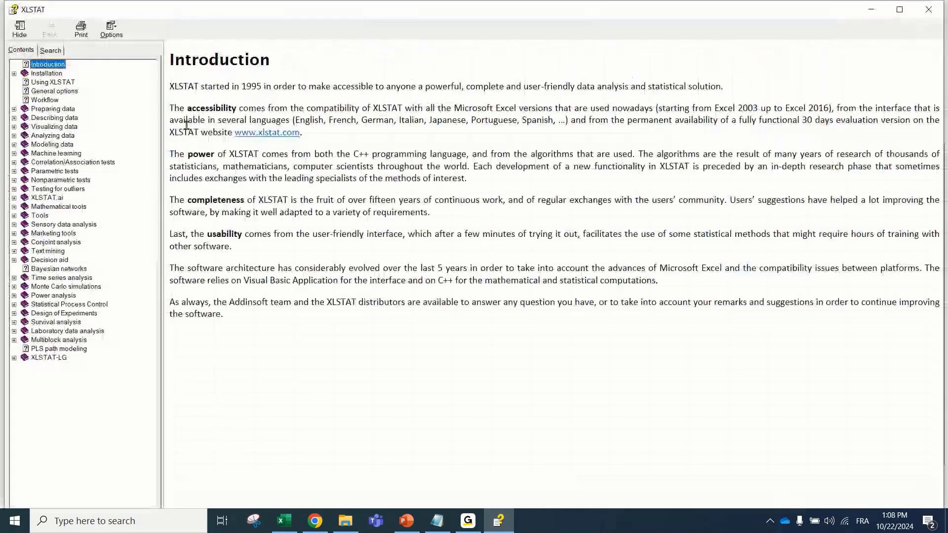
Read the Univariate plots and Word cloud topics under Visualizing data in the documentation, and close it.
left_click(62, 118)
left_click(65, 127)
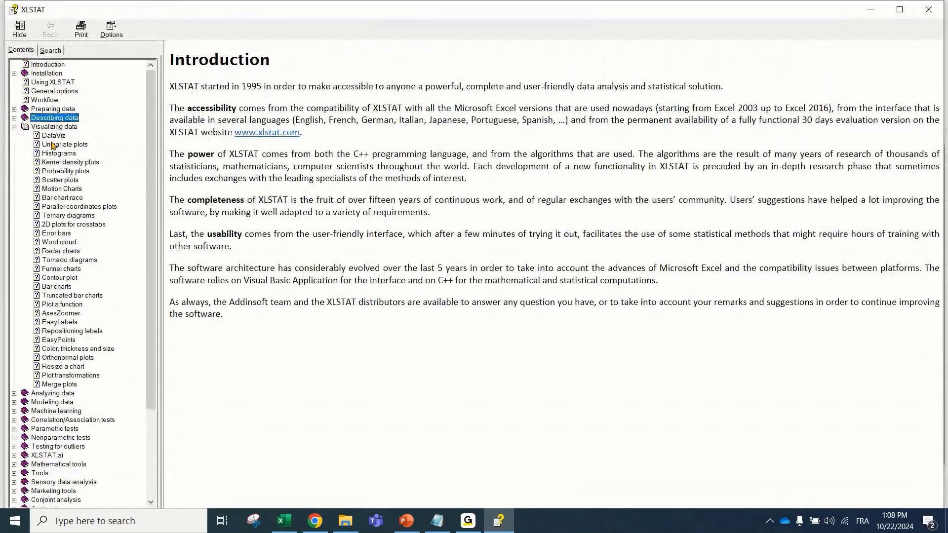
left_click(53, 145)
scroll(307, 285, "down", 6)
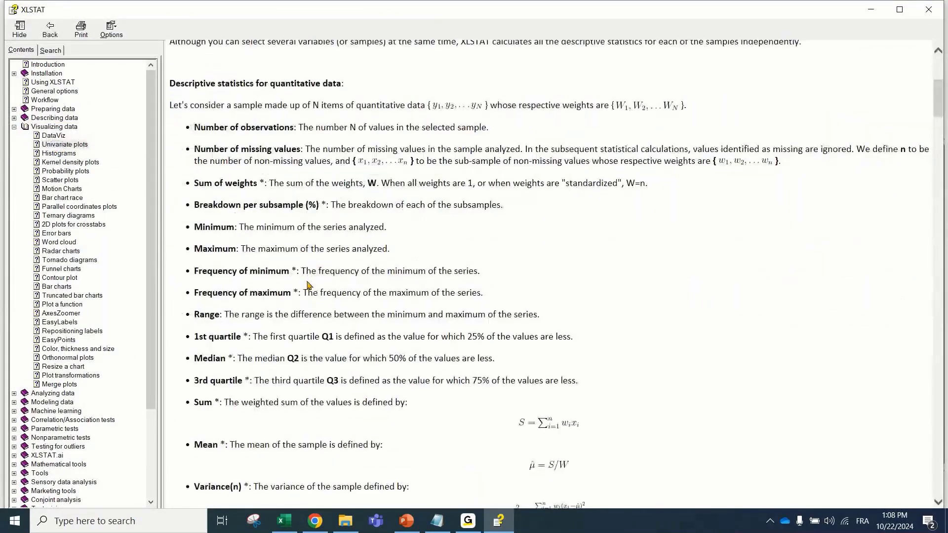
scroll(307, 286, "down", 6)
scroll(307, 282, "down", 7)
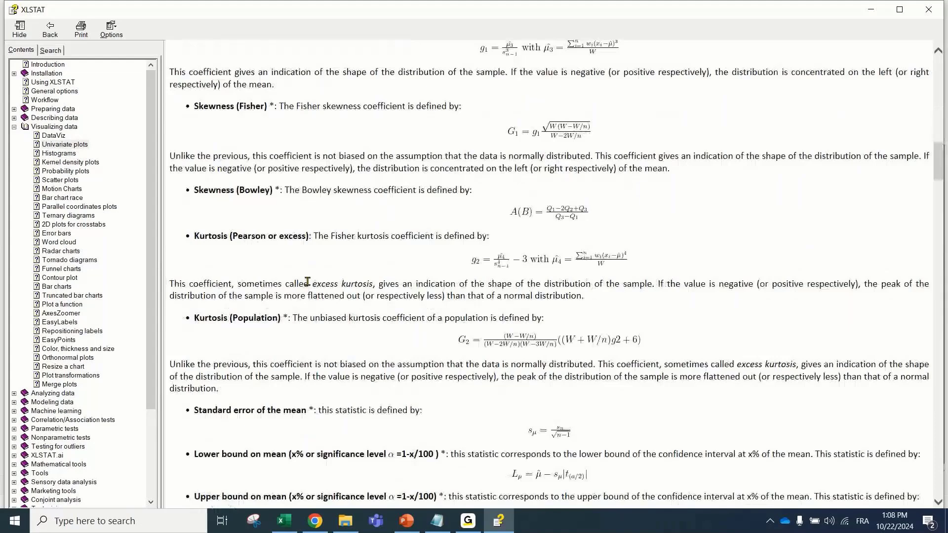
scroll(306, 286, "down", 6)
left_click(63, 243)
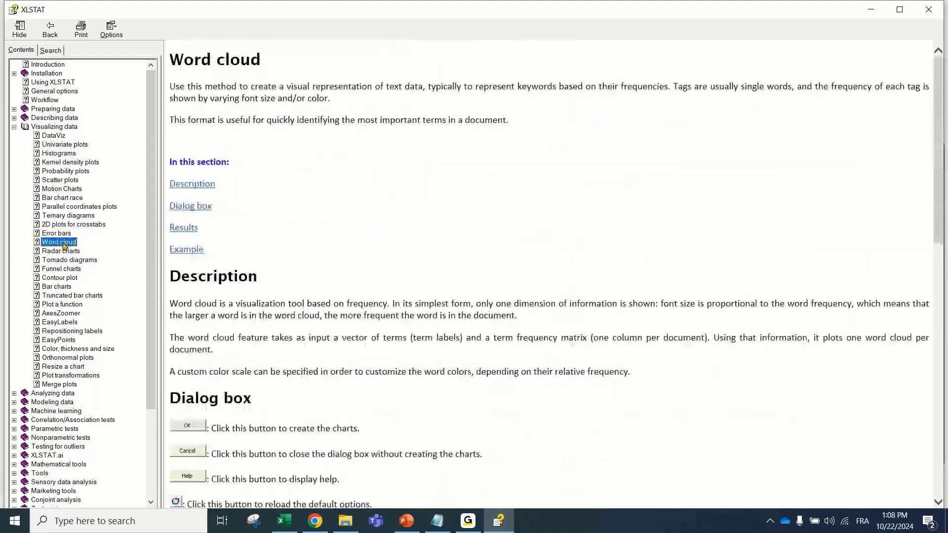
left_click(929, 9)
Check XLSTAT's Resources and Support options, view the support team contact form and close it without sending.
left_click(783, 74)
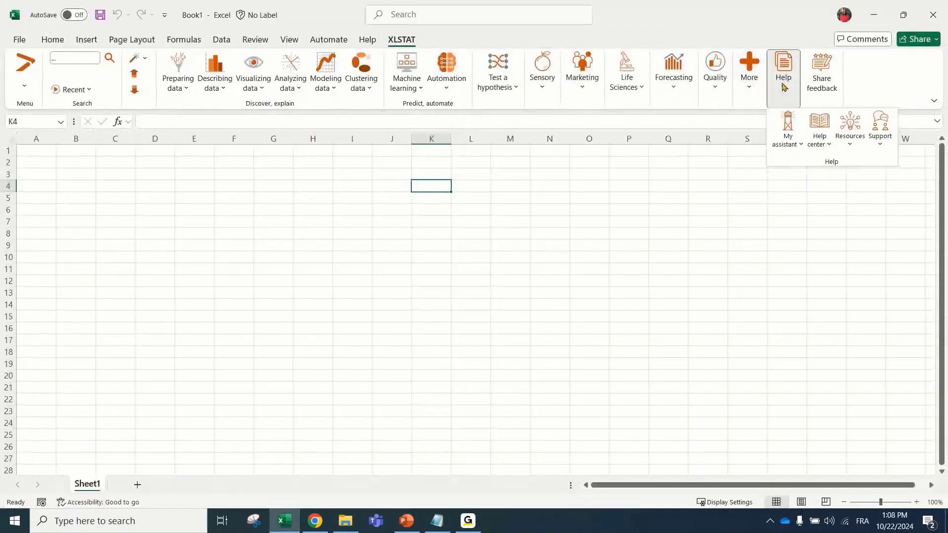
left_click(848, 140)
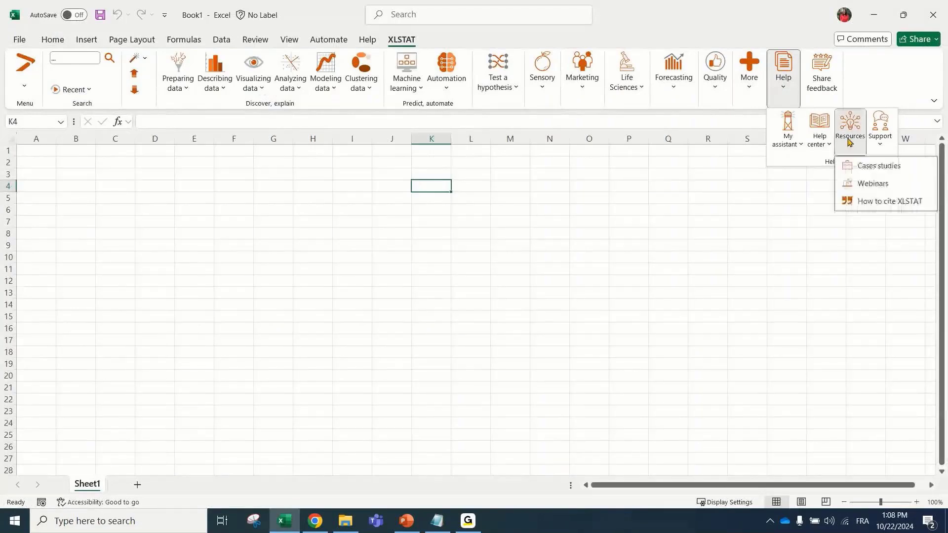
left_click(885, 139)
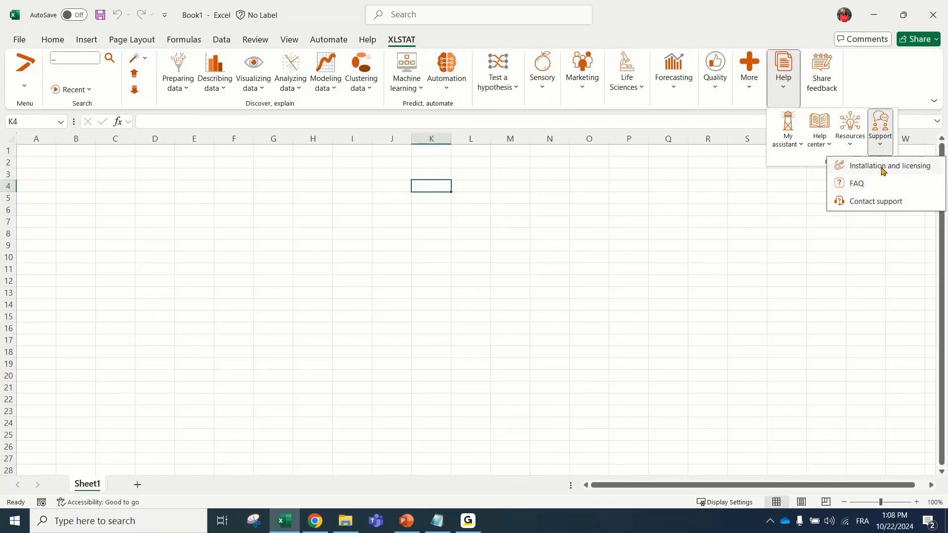
left_click(886, 201)
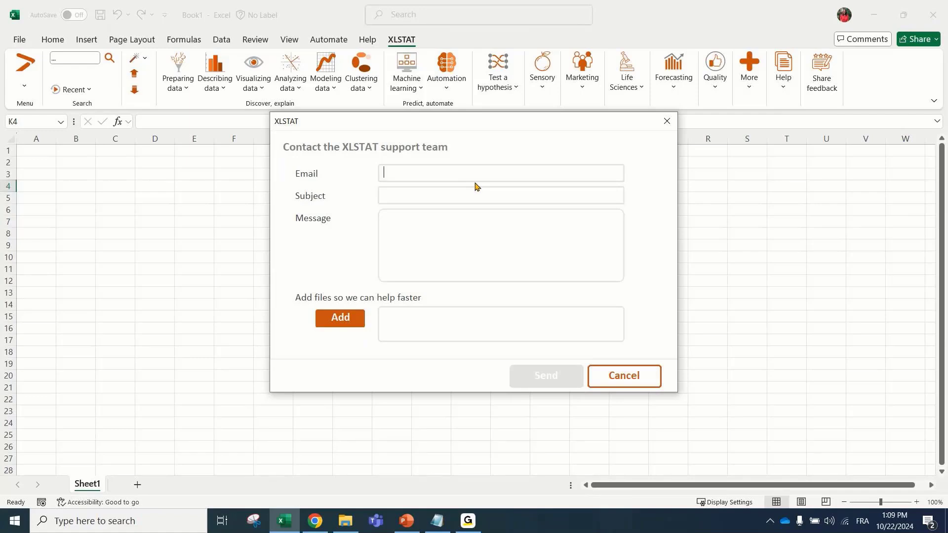
left_click(476, 183)
left_click(666, 121)
left_click(104, 197)
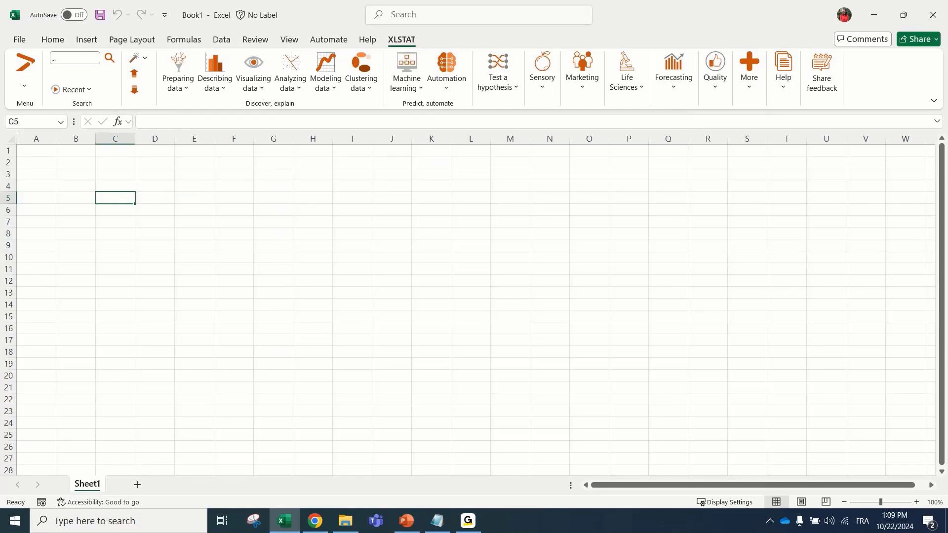
key("alt+Tab")
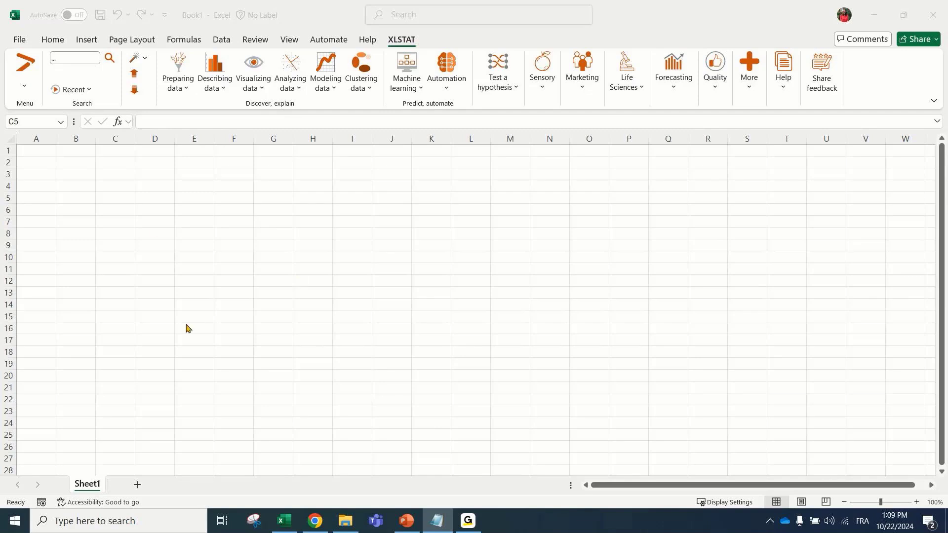
key("alt+Tab")
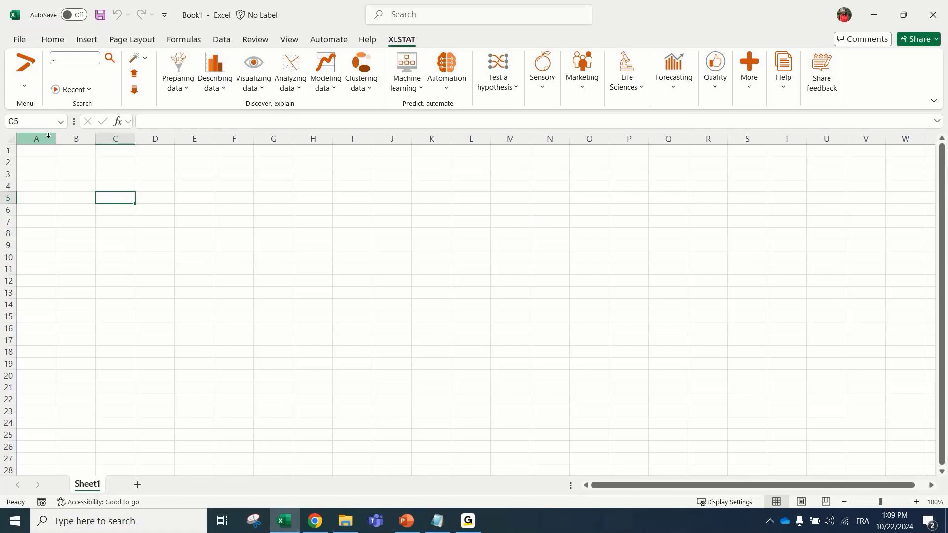
Open the recent workbook demodata.xlsm from the TRAINING » Alfasoft folder and display the XLSTAT tools.
left_click_drag(34, 148, 600, 340)
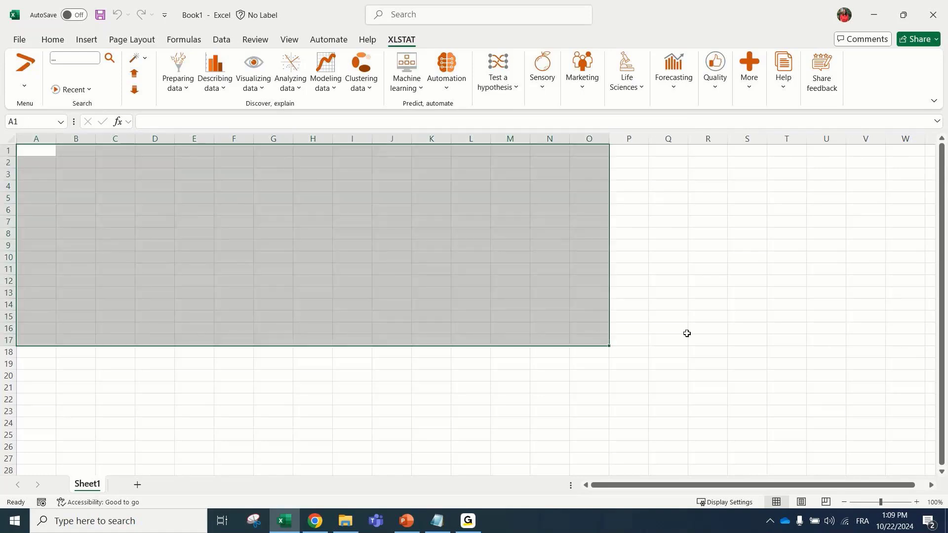
left_click(751, 328)
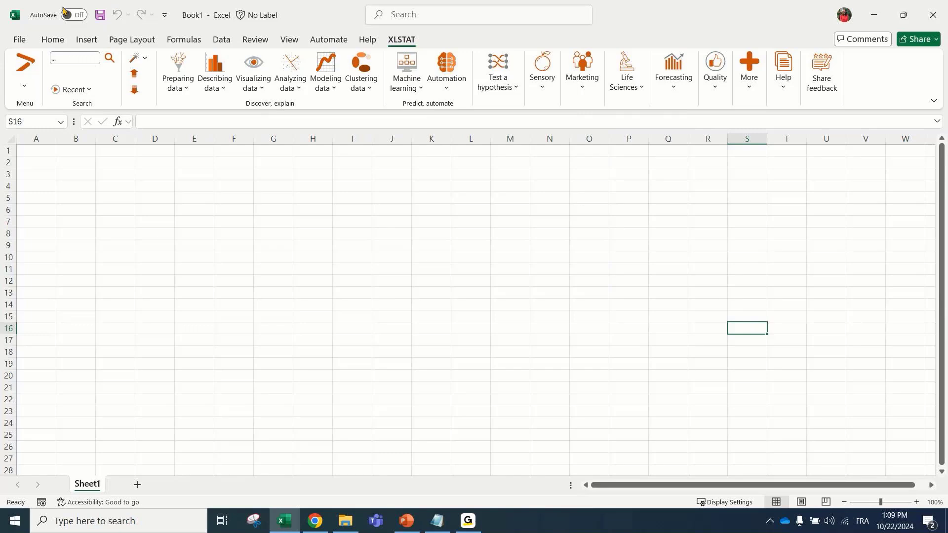
left_click(20, 40)
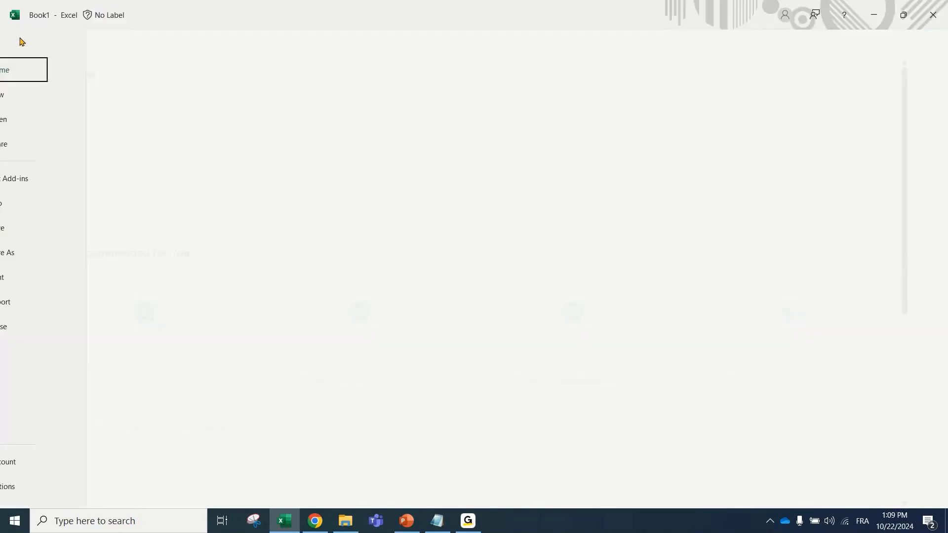
left_click(36, 119)
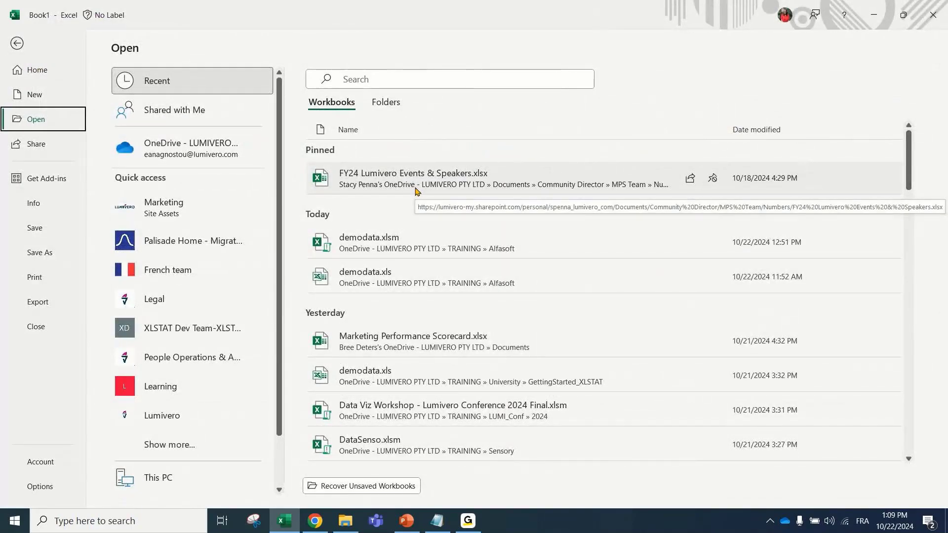
left_click(395, 238)
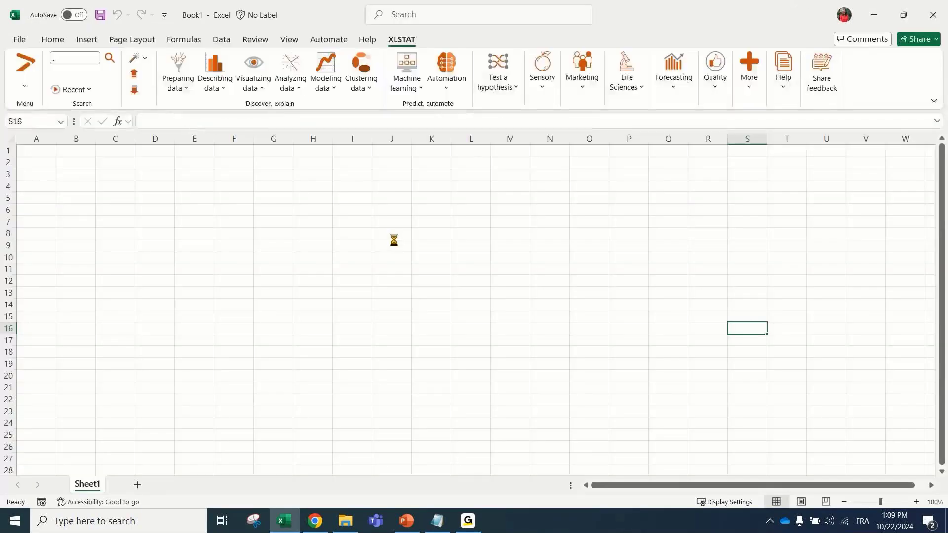
left_click(209, 187)
left_click(402, 40)
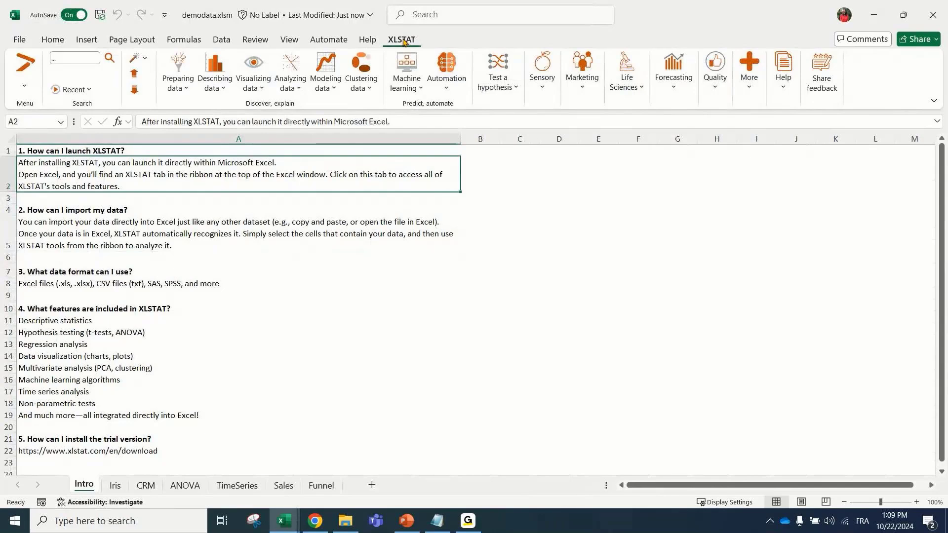
Look through the Iris, CRM, ANOVA, TimeSeries, Sales and Funnel sheets and return to the Intro sheet.
left_click(115, 485)
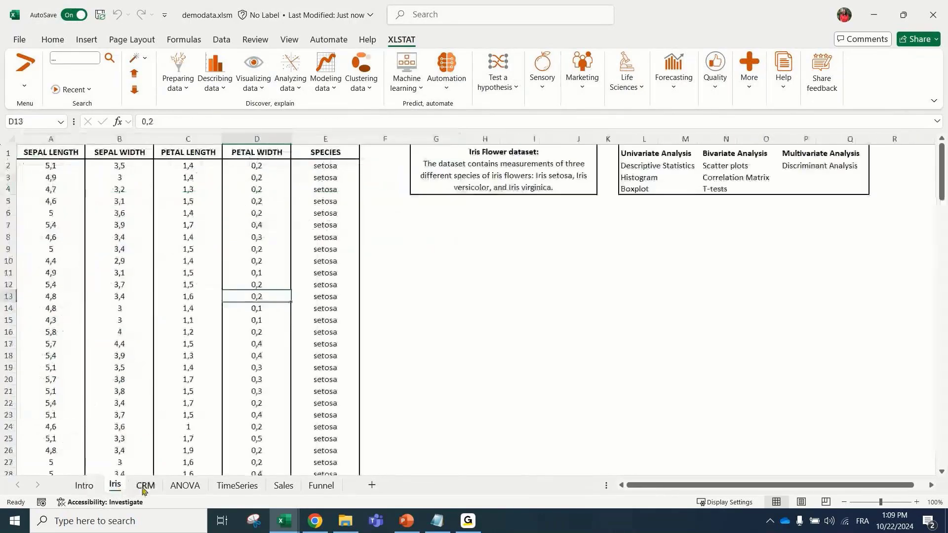
left_click(144, 486)
left_click(185, 485)
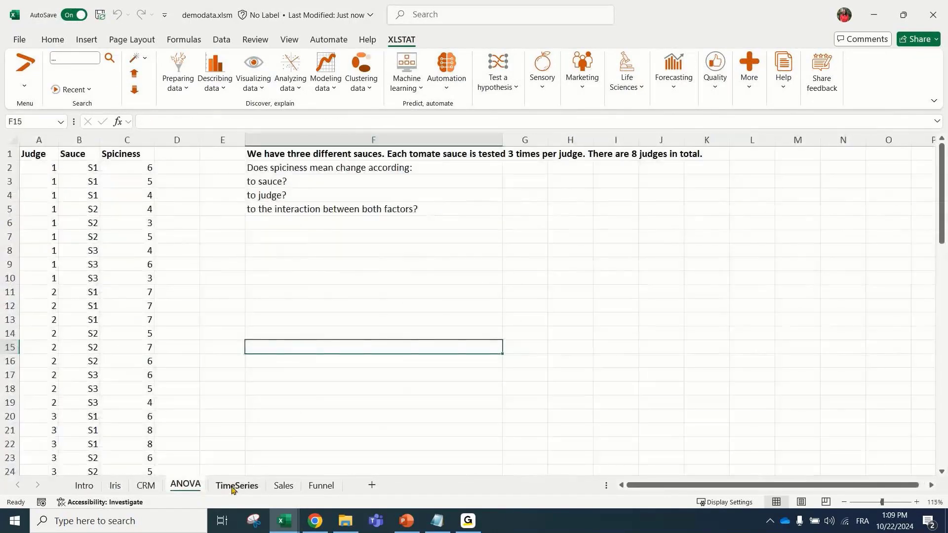
left_click(232, 486)
left_click(283, 486)
left_click(327, 486)
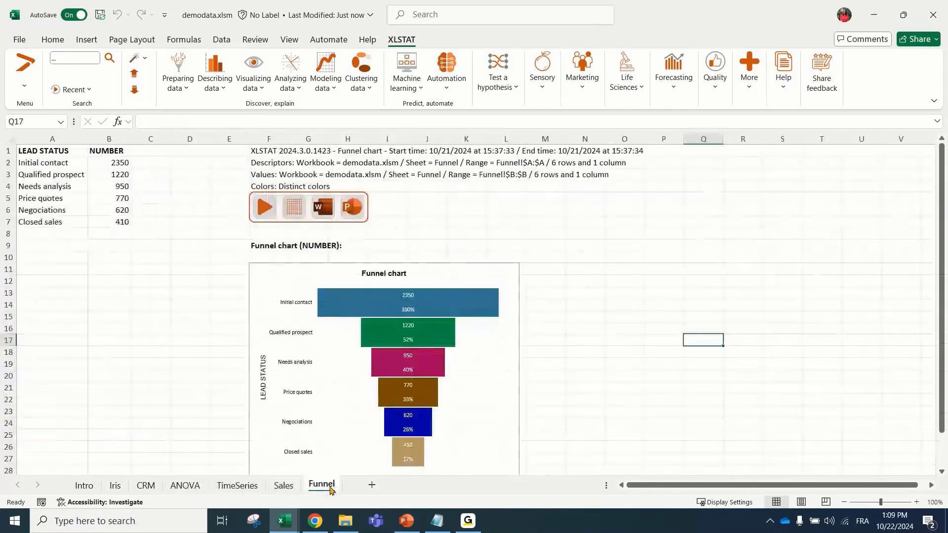
left_click(115, 487)
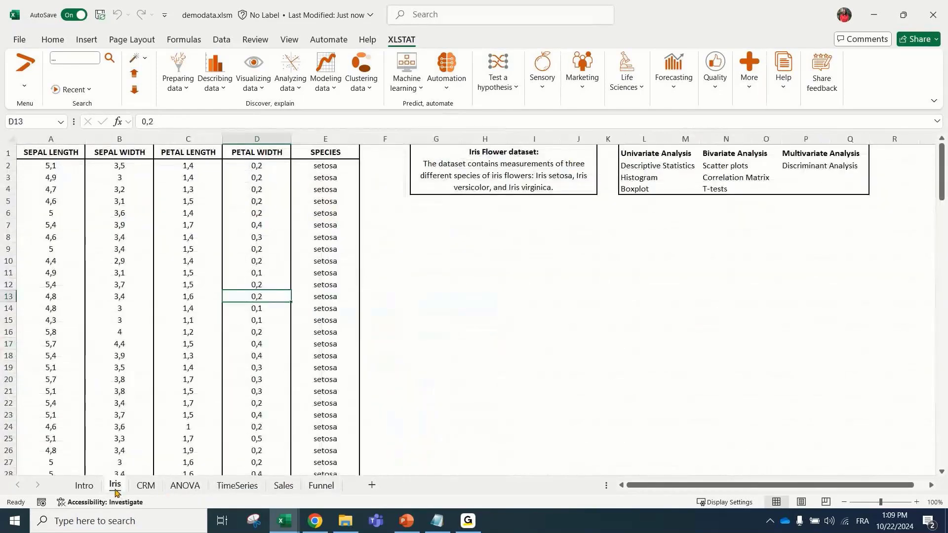
left_click(85, 486)
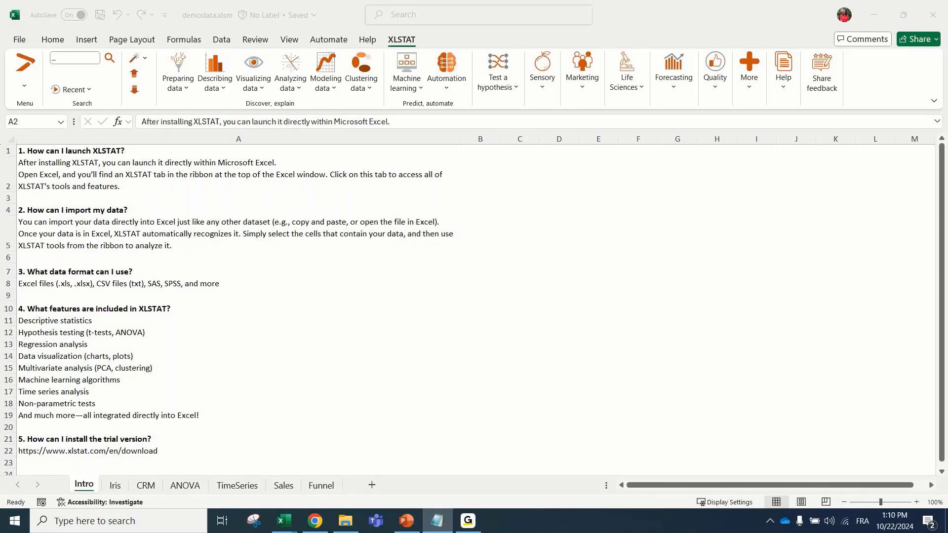
Select the Sepal Width and Petal Length columns on the Iris sheet, view XLSTAT's Histograms settings and close them without running.
left_click(115, 486)
left_click_drag(165, 207, 232, 295)
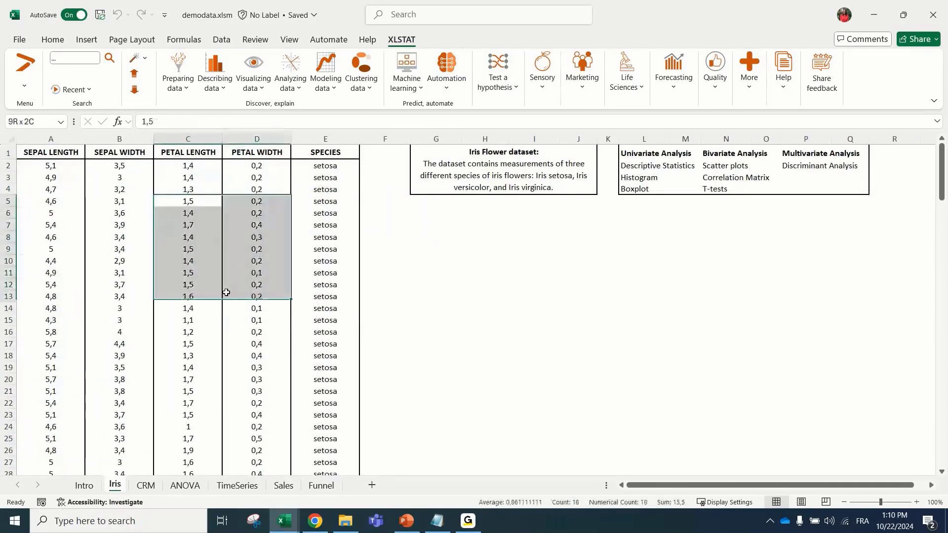
left_click_drag(125, 140, 173, 142)
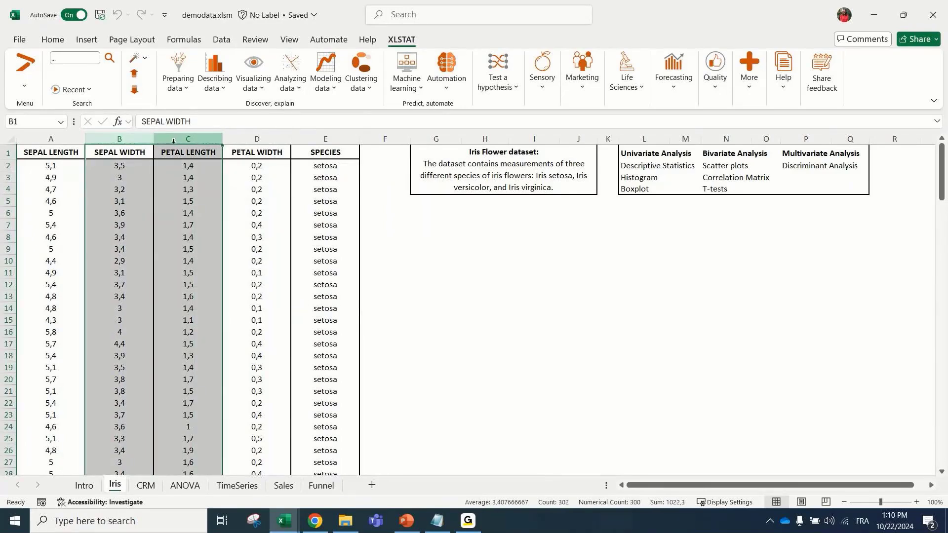
left_click(269, 86)
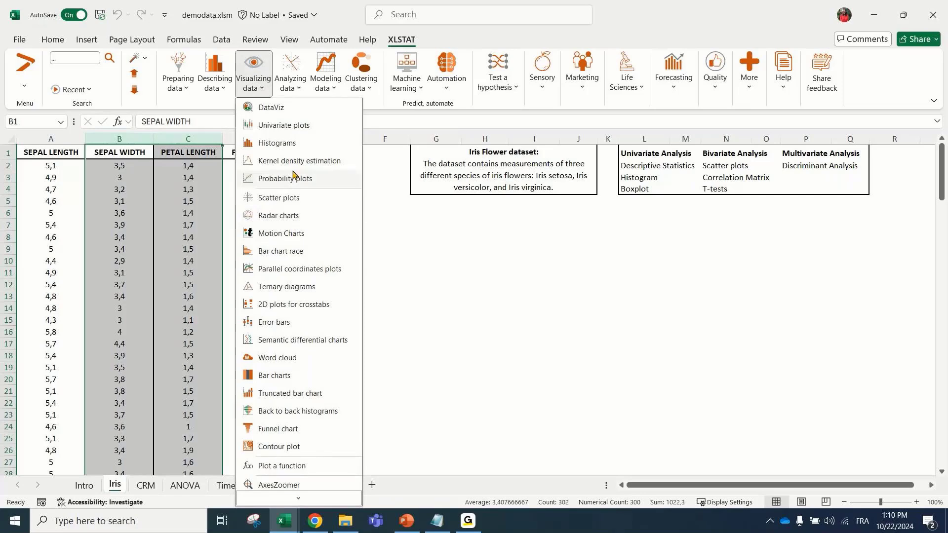
left_click(284, 143)
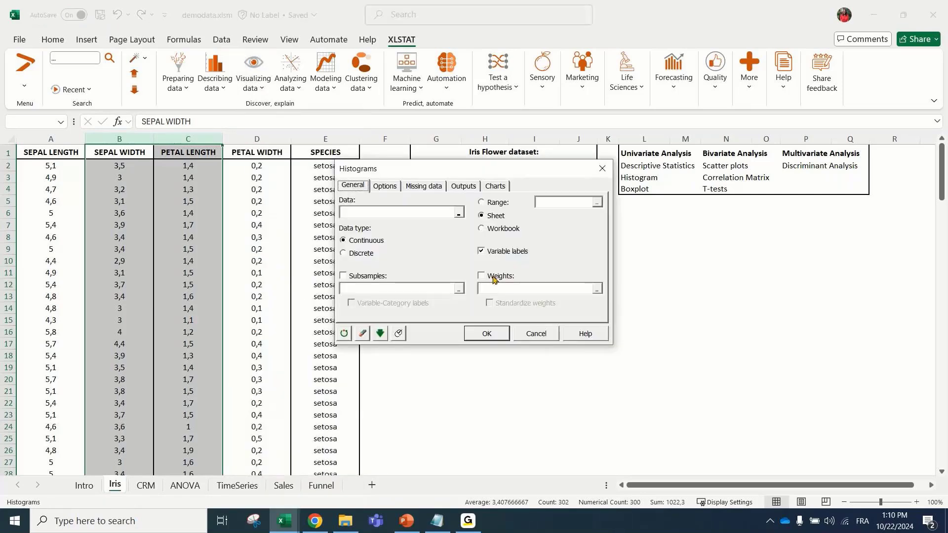
left_click(602, 169)
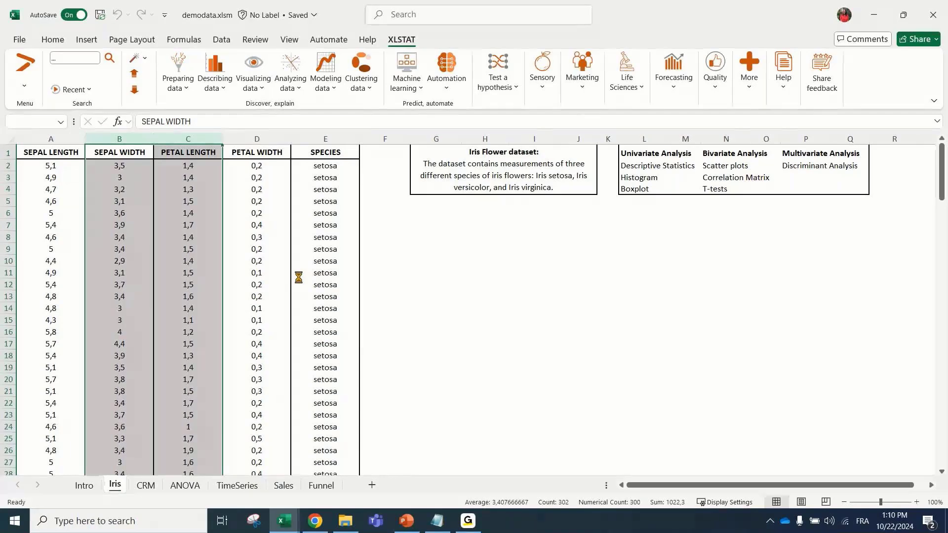
Review the Intro sheet's list of XLSTAT features and the download address for the trial version.
key("ctrl+Page_Up")
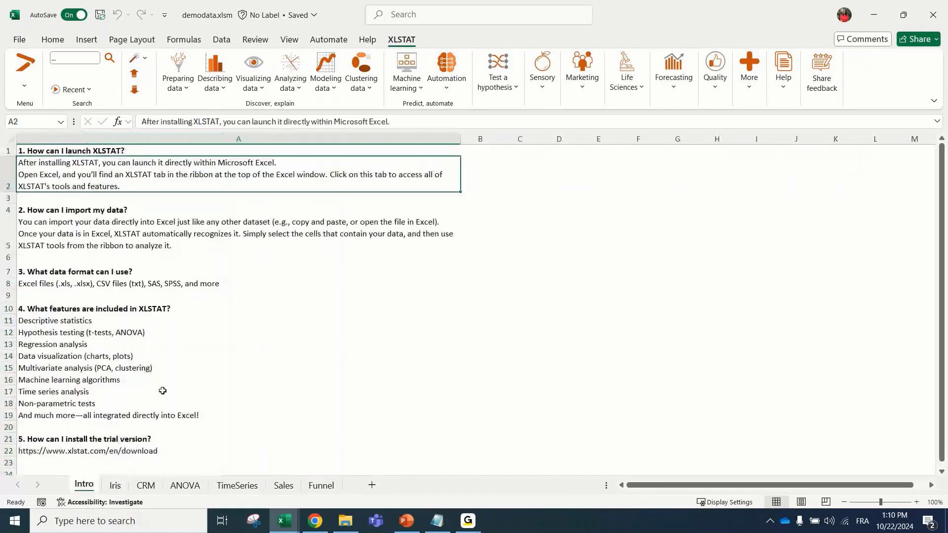
left_click(190, 333)
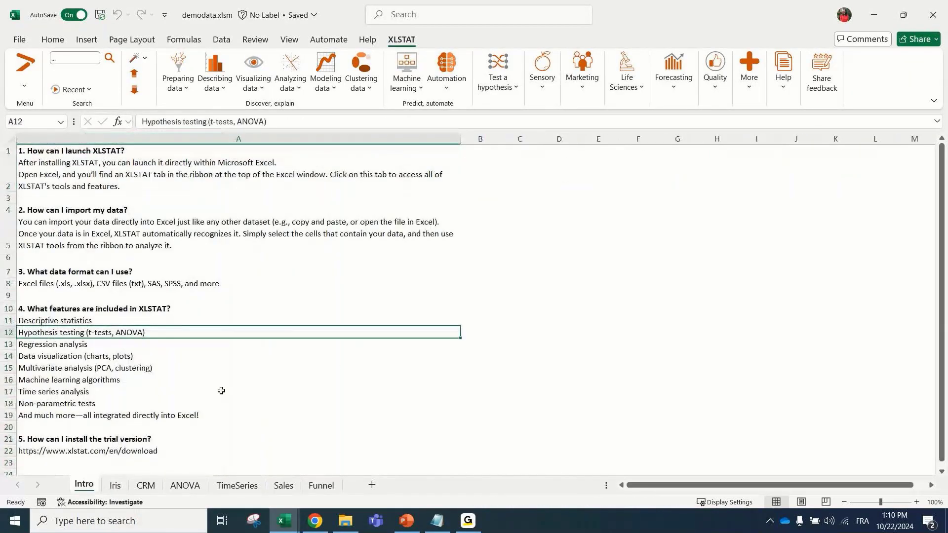
scroll(221, 391, "down", 1)
left_click_drag(218, 404, 210, 422)
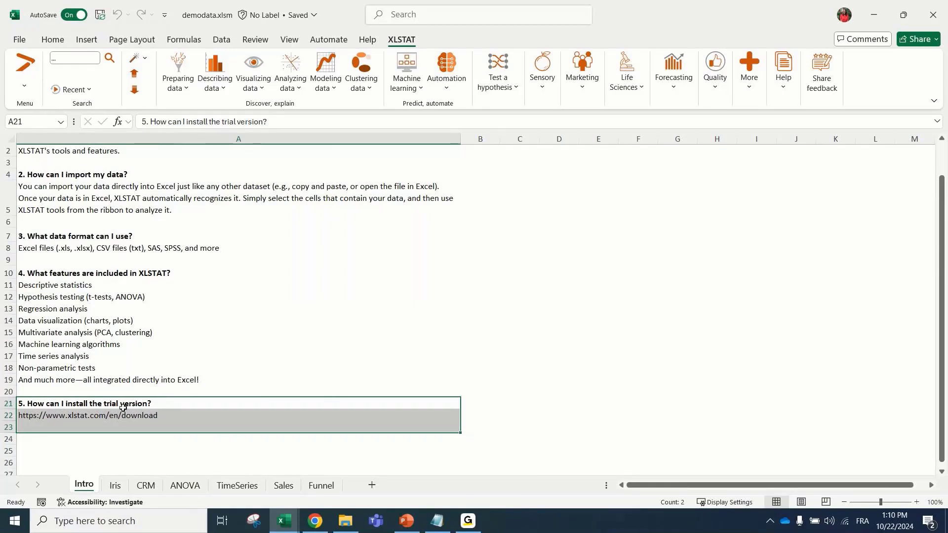
left_click(133, 418)
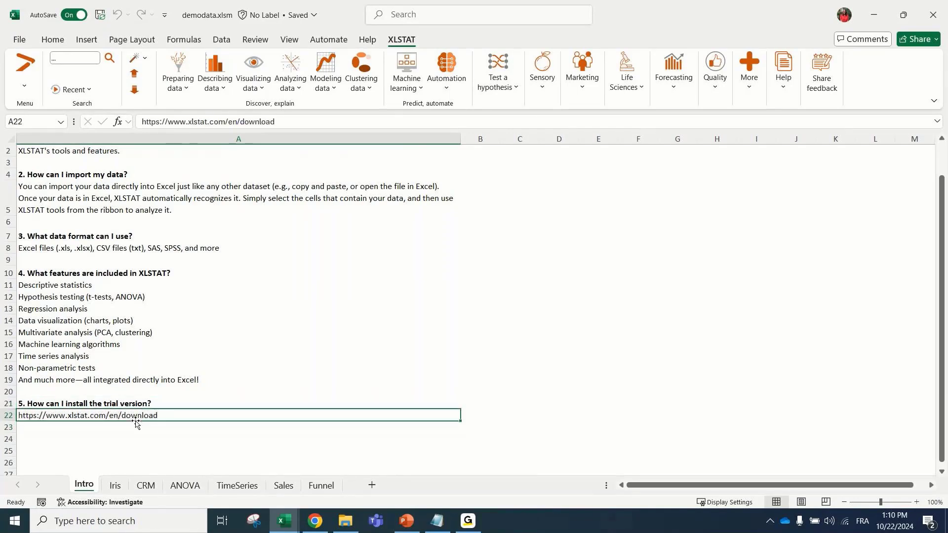
left_click(139, 426)
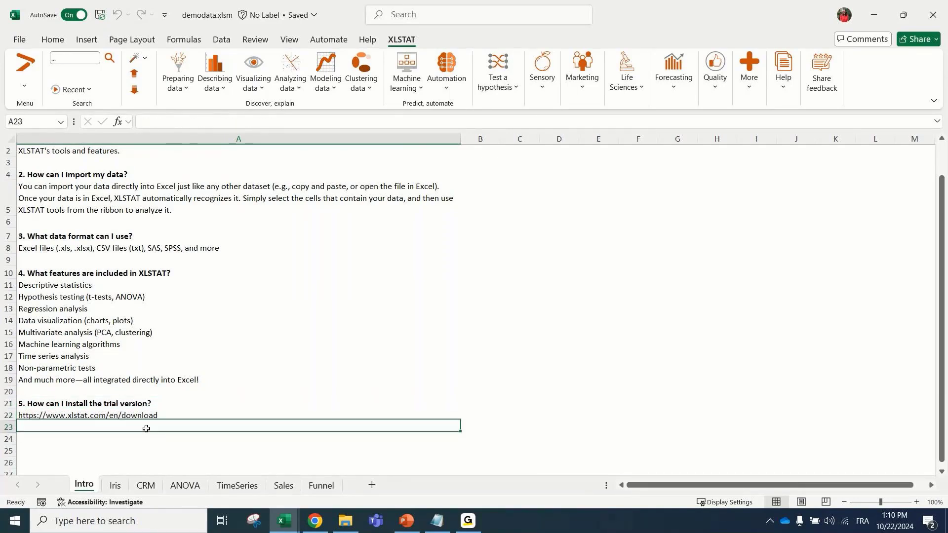
Check the CRM sheet, go back to the Iris sheet and review its dataset description and header row.
left_click(146, 486)
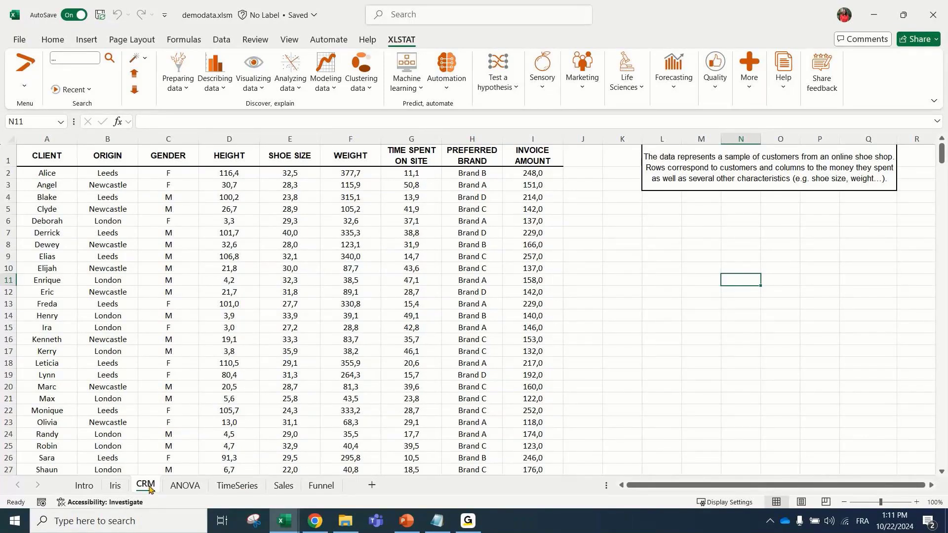
left_click(115, 486)
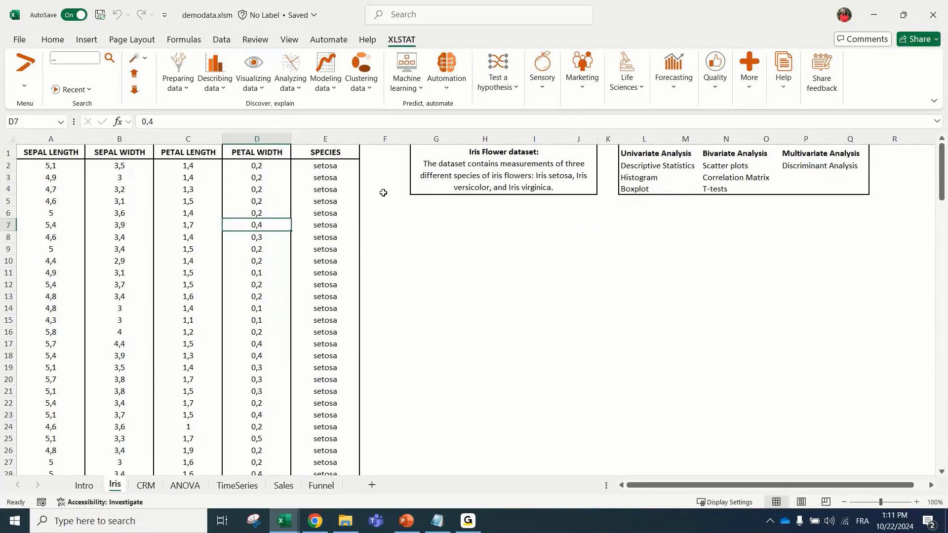
left_click(499, 189)
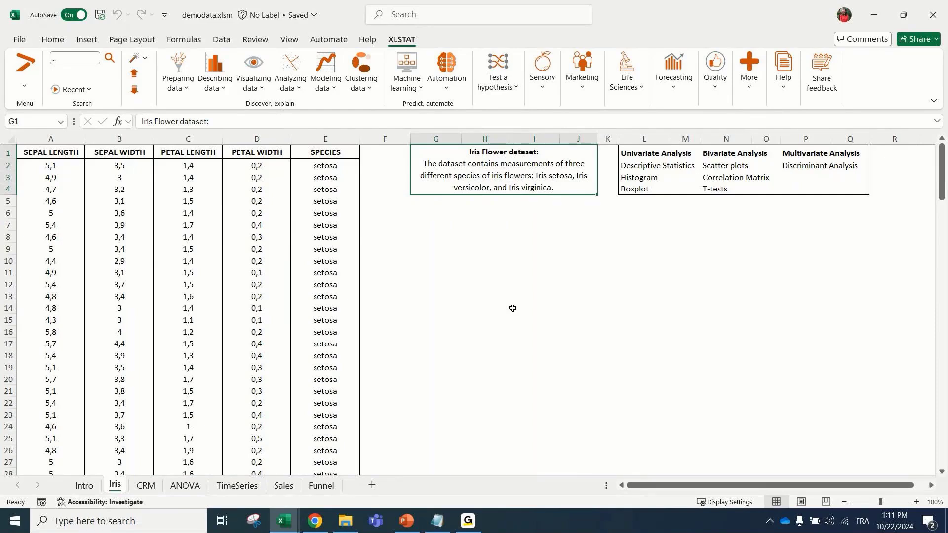
left_click(7, 153)
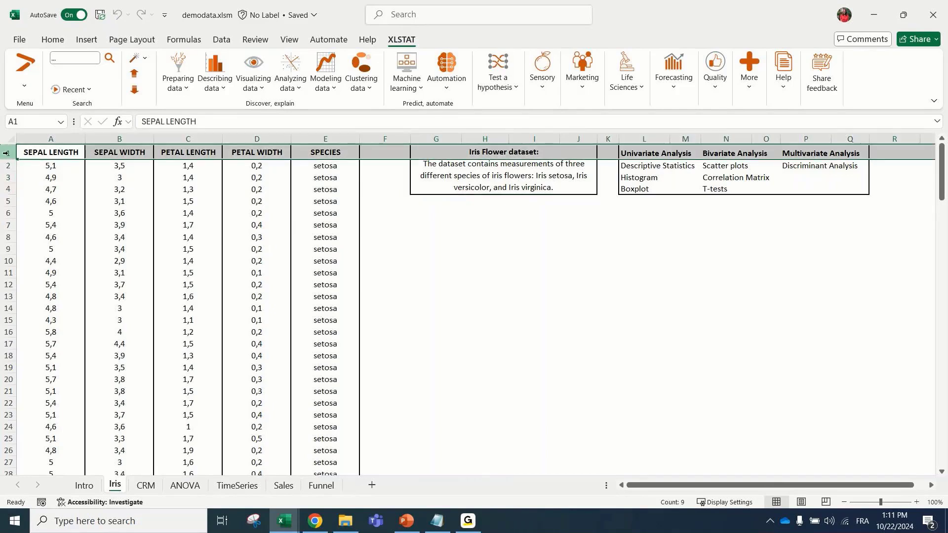
left_click(559, 295)
Select the Sepal Length column and look through the Iris records to the last row and back to the first.
left_click(60, 139)
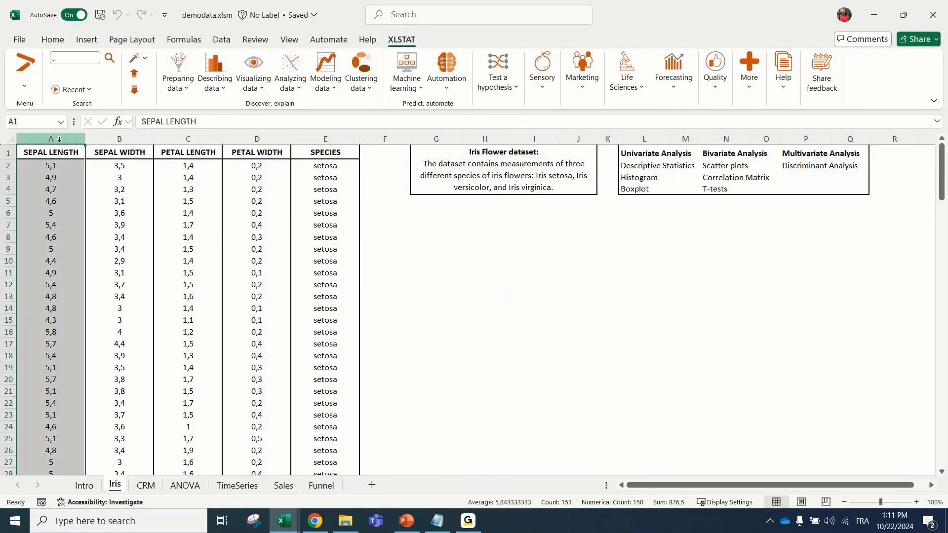
scroll(74, 339, "down", 6)
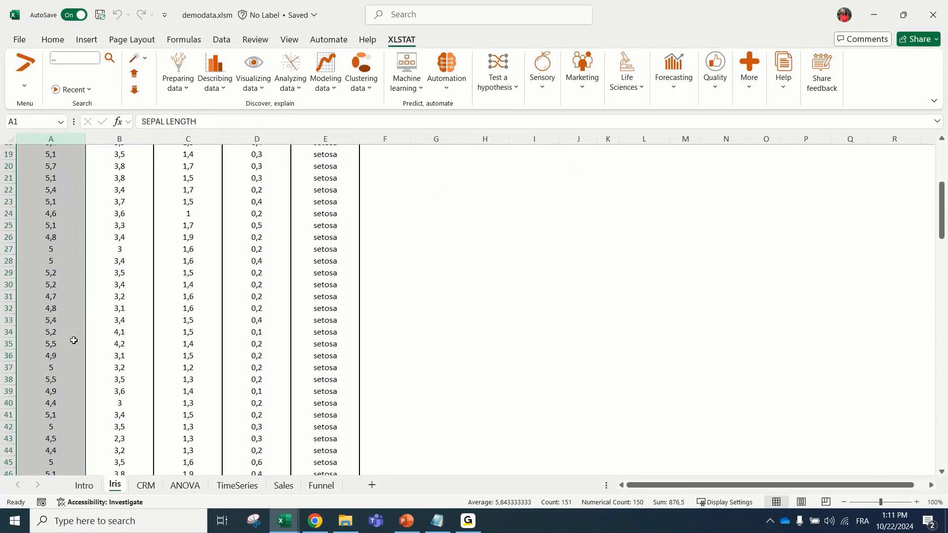
scroll(74, 341, "down", 20)
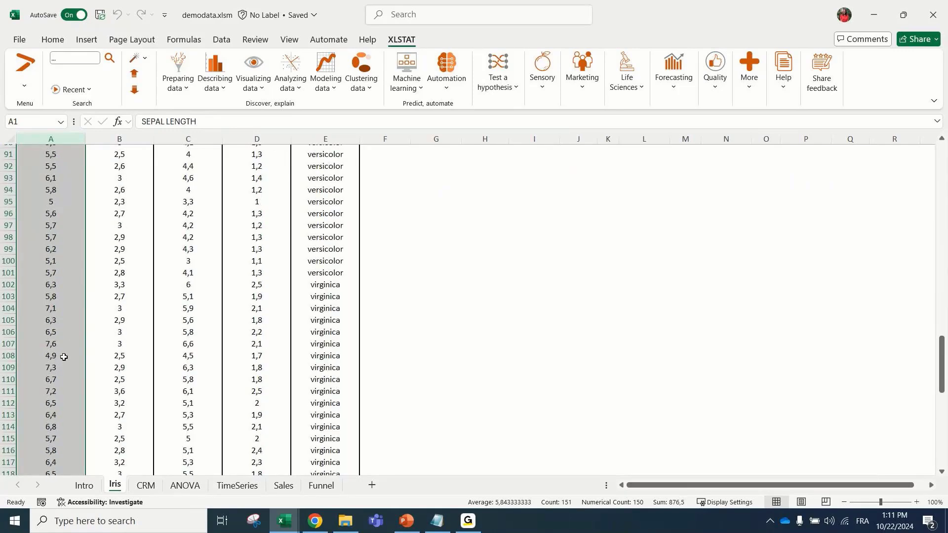
key("ctrl+Down")
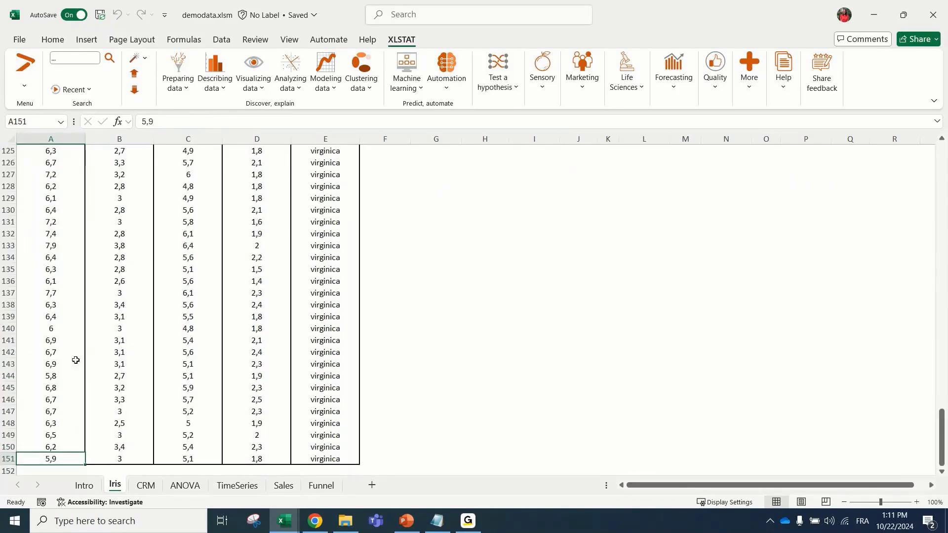
key("ctrl+Home")
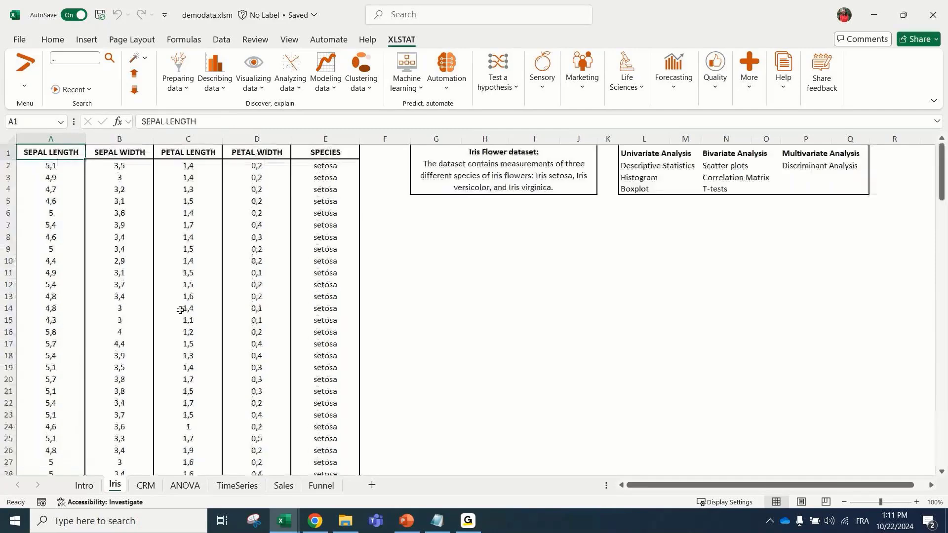
Examine the Iris variables by highlighting the four measurement columns and the Species column.
left_click(328, 139)
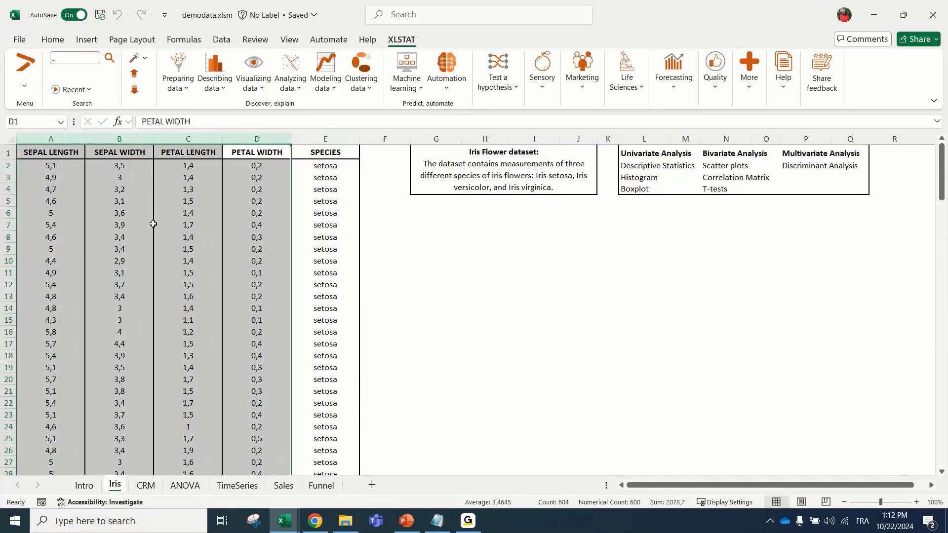
left_click(413, 247)
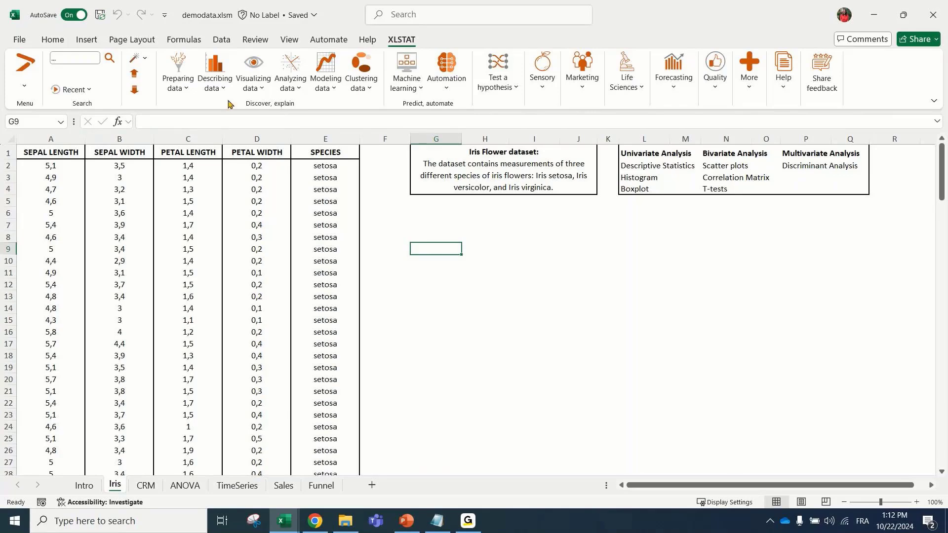
left_click(253, 81)
left_click(181, 176)
left_click(202, 136)
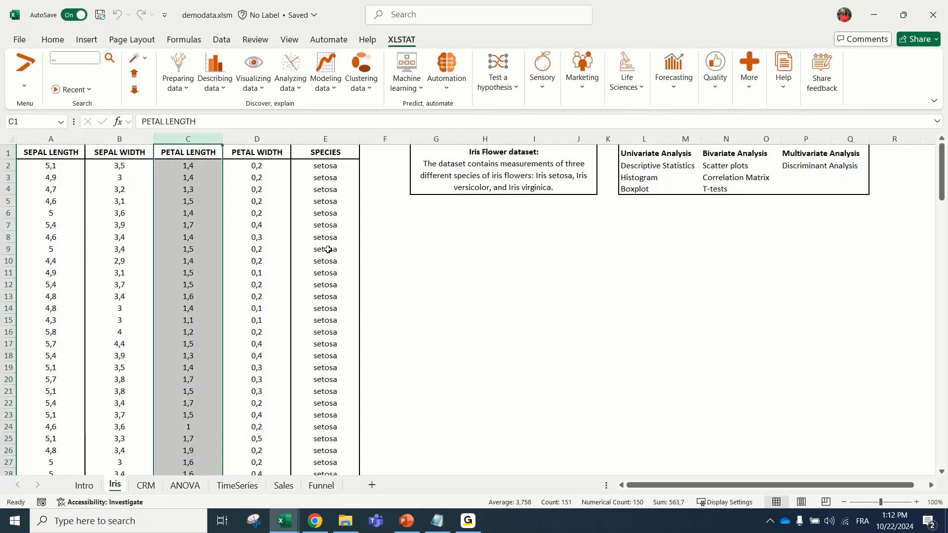
left_click(260, 138)
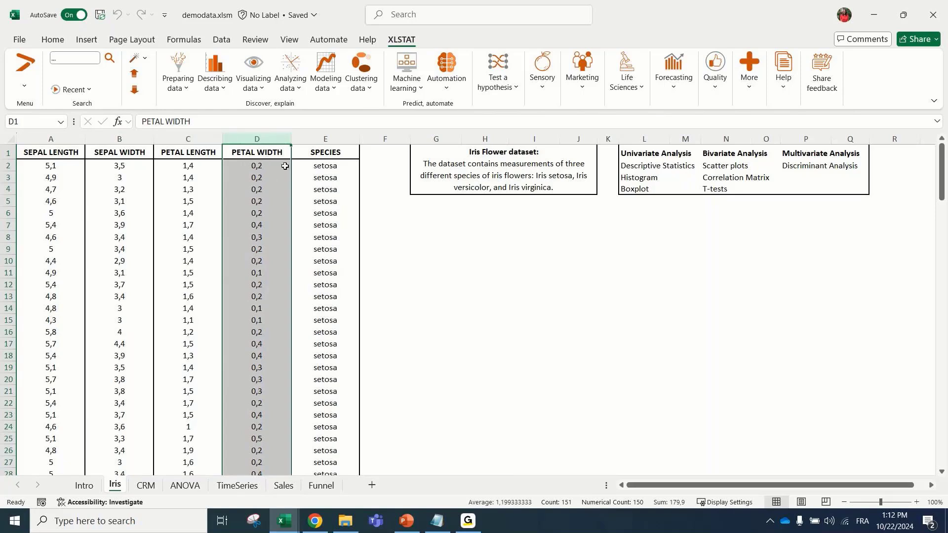
left_click(334, 138)
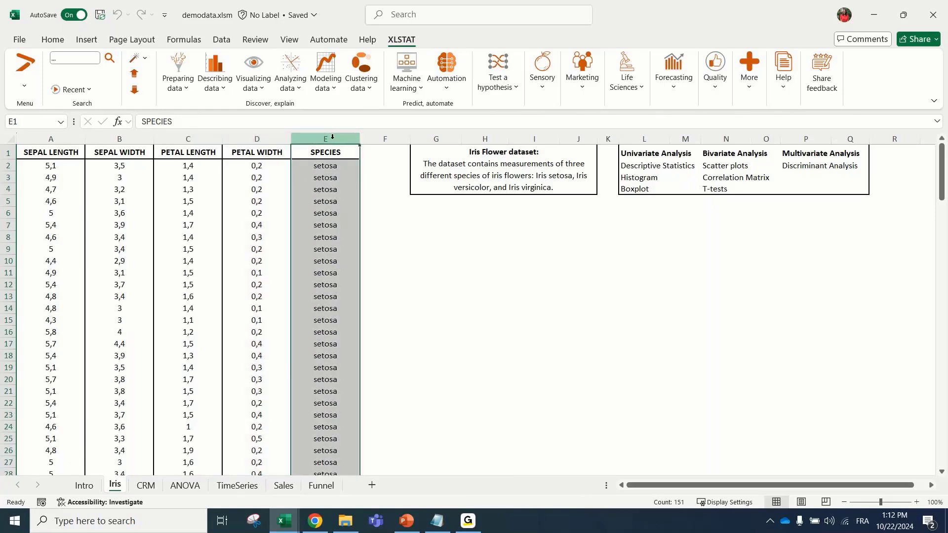
left_click(400, 251)
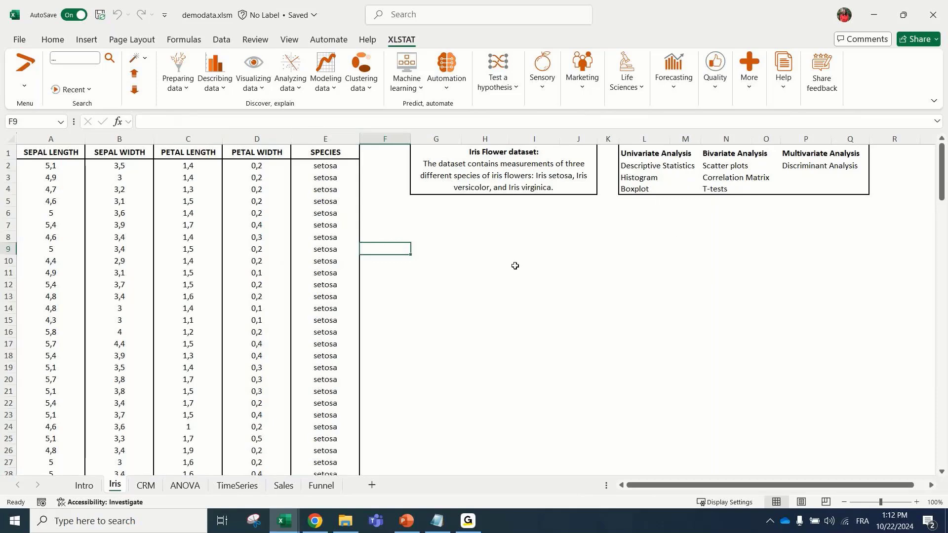
left_click(216, 76)
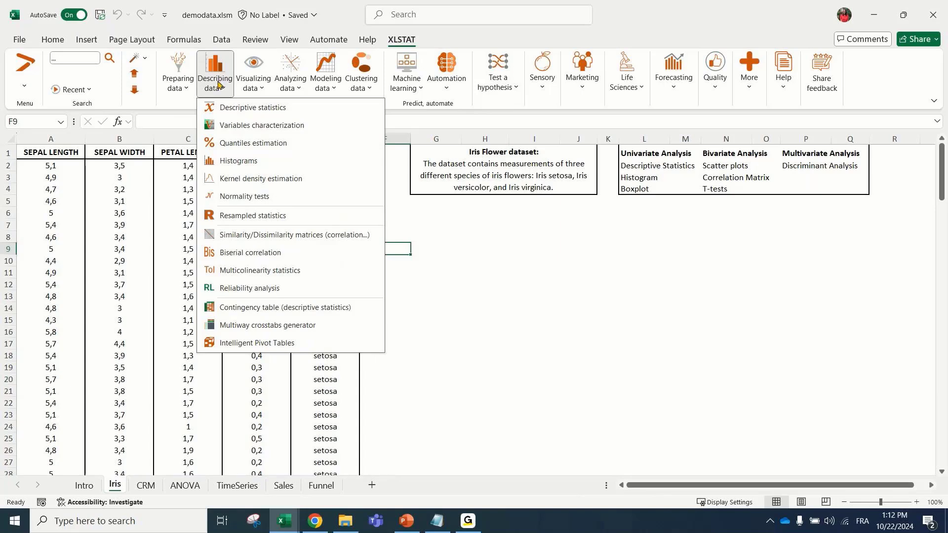
left_click(317, 112)
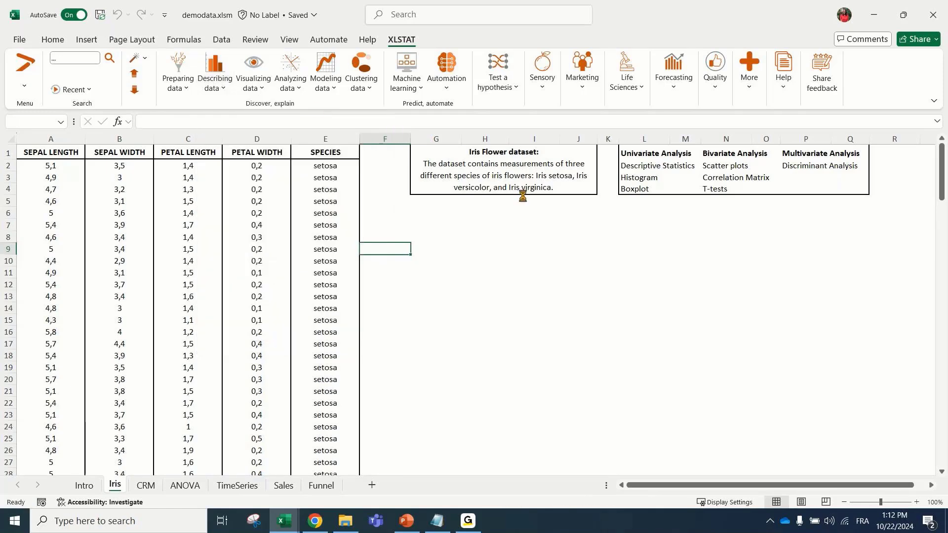
left_click(362, 349)
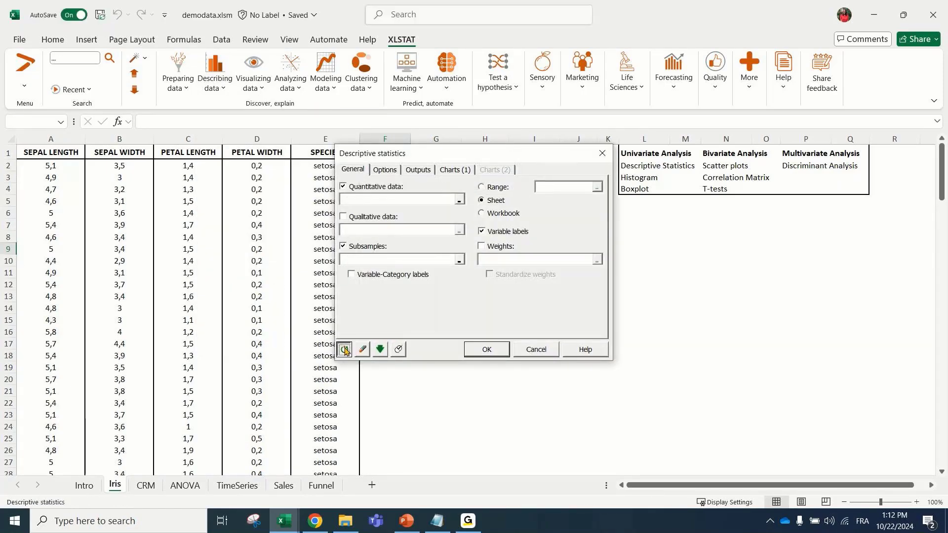
left_click_drag(423, 152, 445, 181)
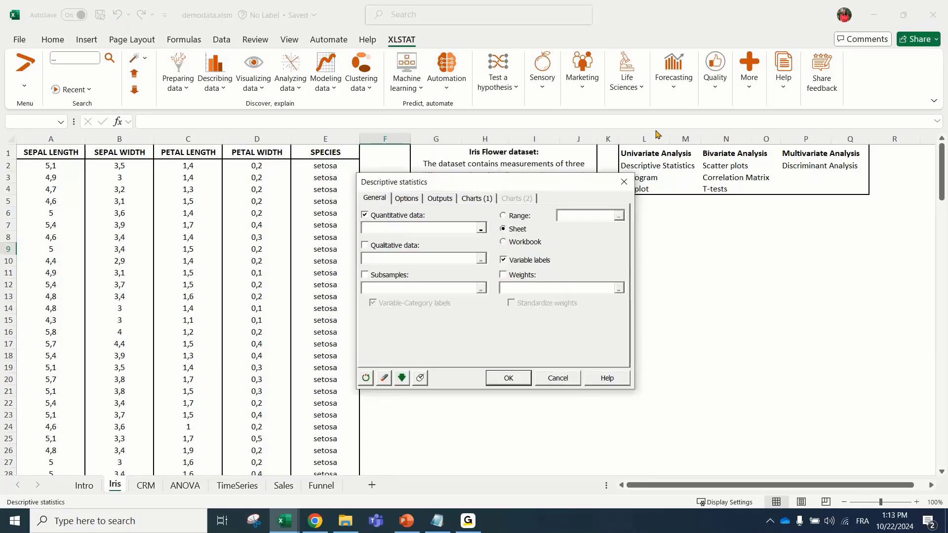
left_click(558, 378)
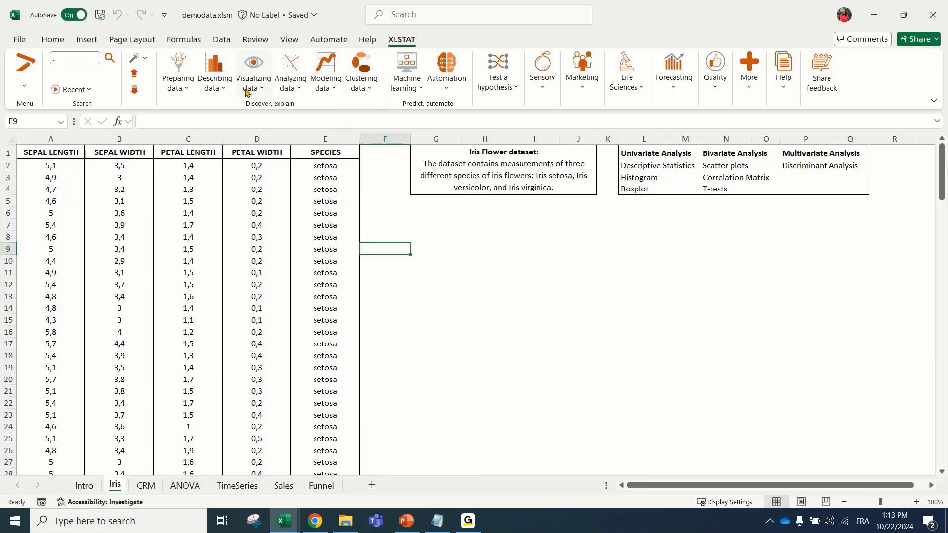
Open Descriptive statistics, clear its previous data selections and move the dialog clear of the Iris data columns.
left_click(215, 76)
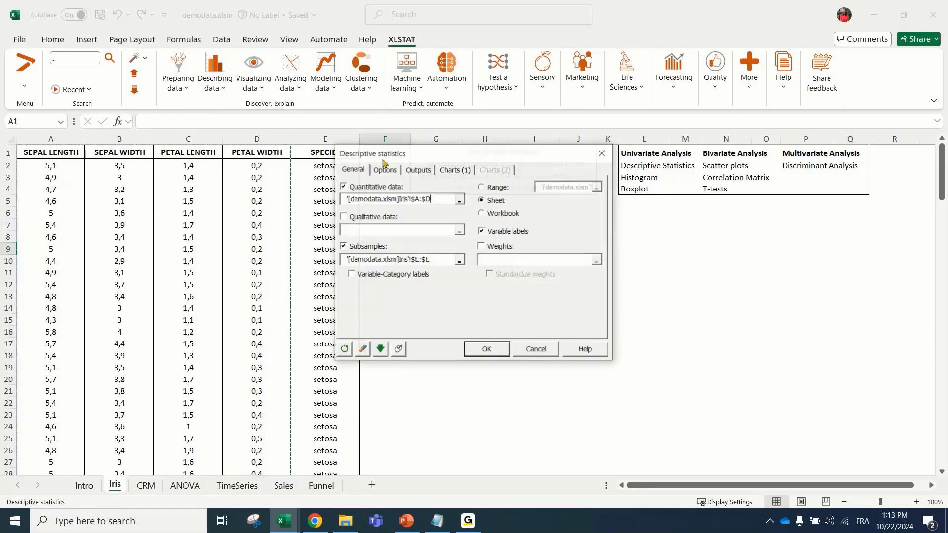
left_click_drag(379, 158, 448, 178)
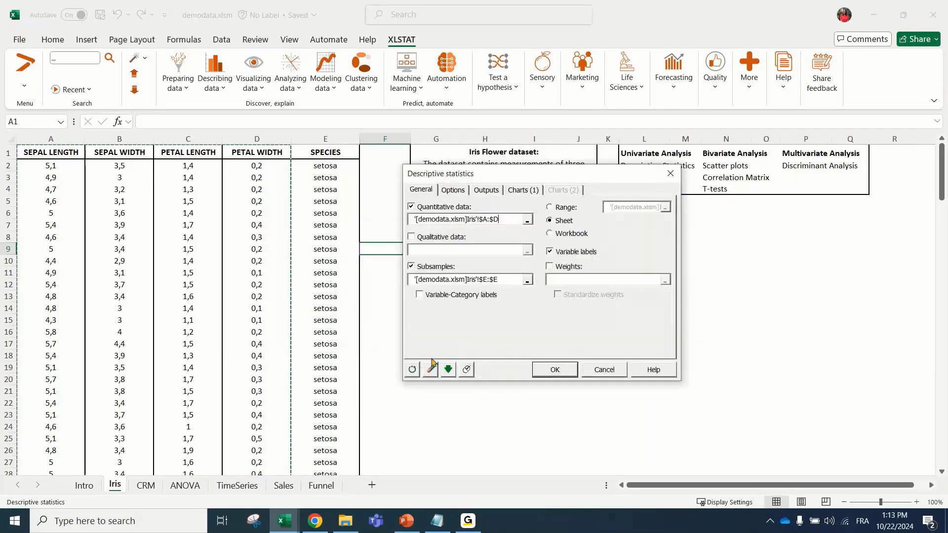
left_click(433, 370)
left_click_drag(508, 177, 501, 171)
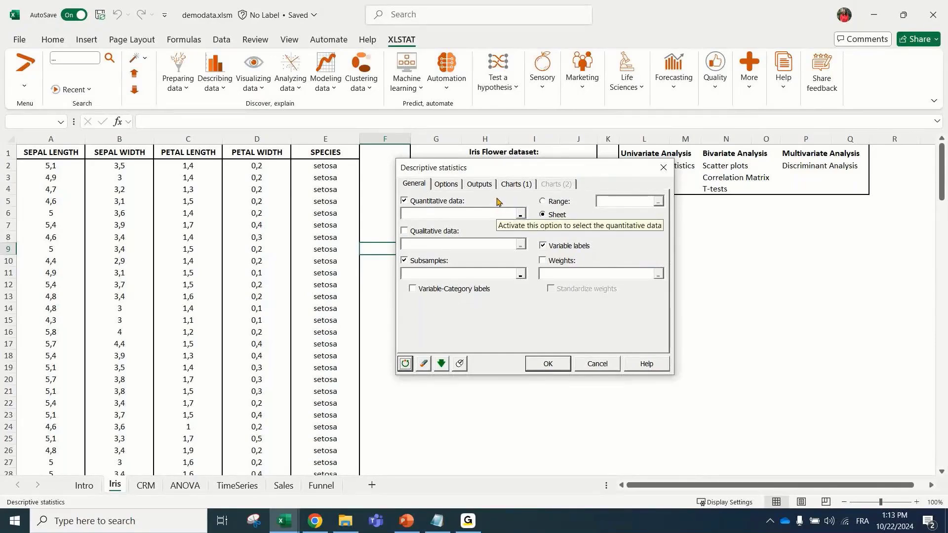
left_click_drag(531, 174, 492, 177)
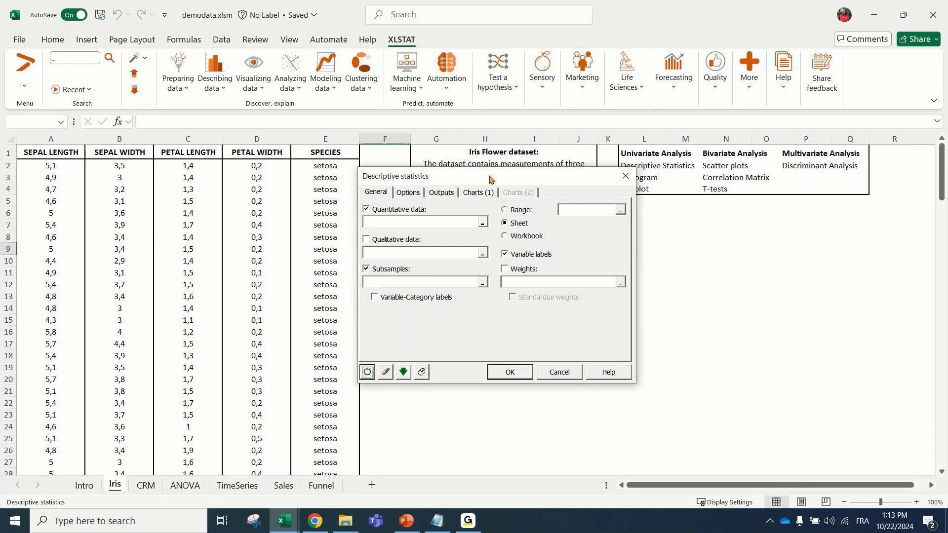
left_click_drag(489, 179, 455, 182)
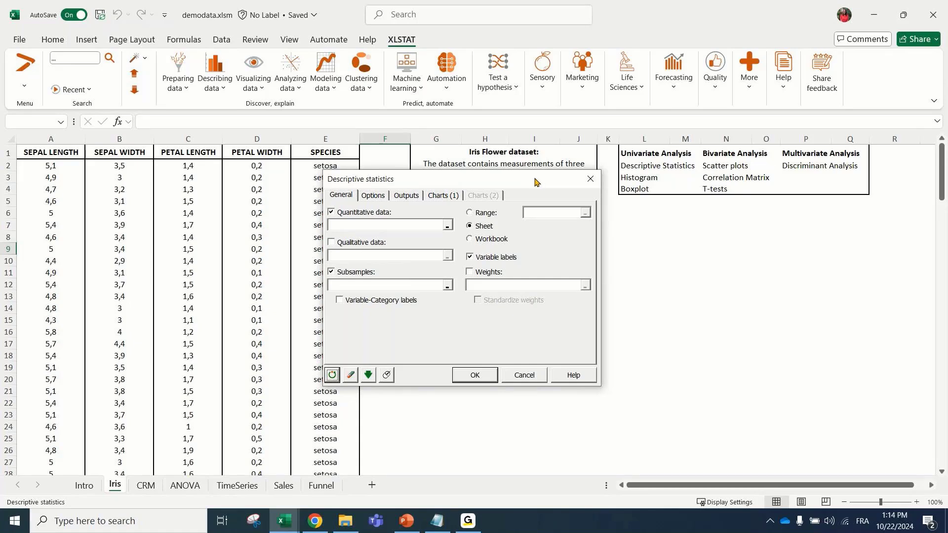
left_click_drag(535, 182, 582, 237)
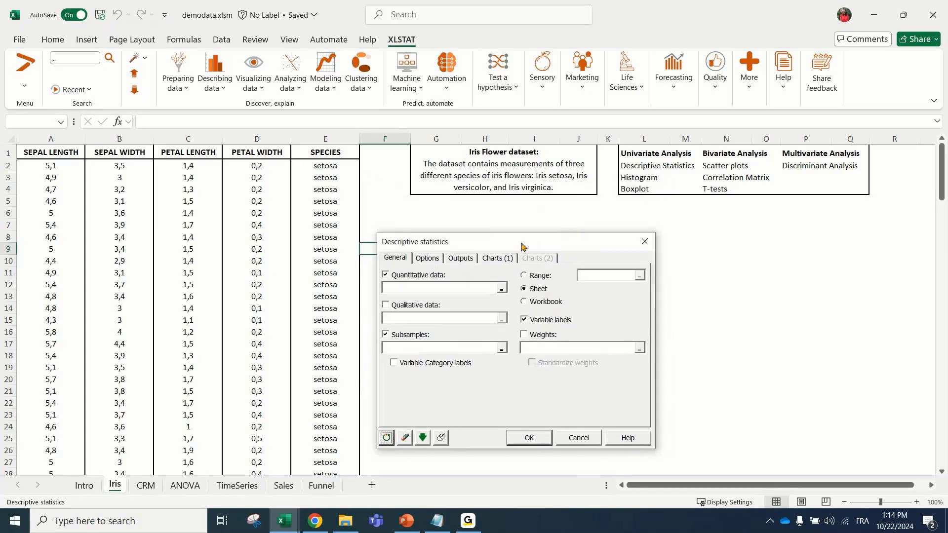
left_click_drag(521, 247, 518, 228)
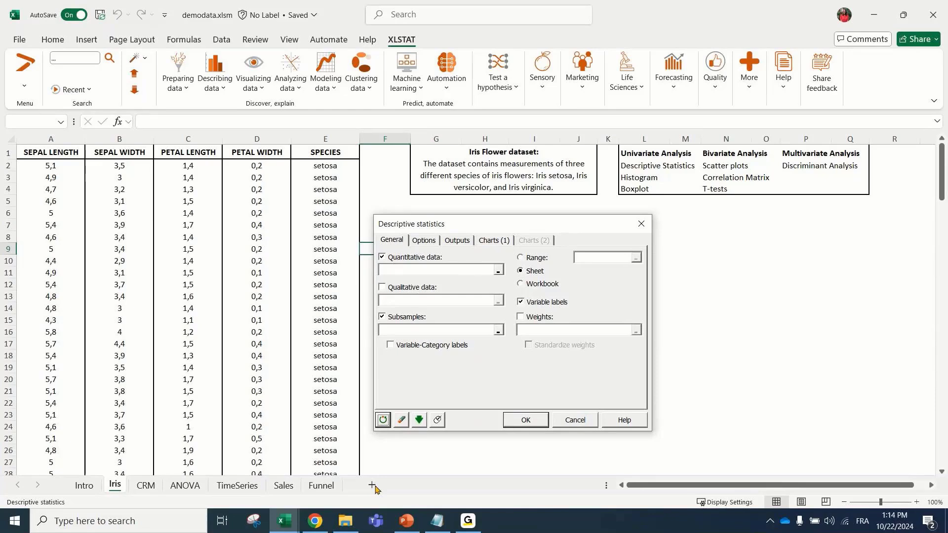
Turn off subsamples and try selecting only the Sepal Length, Petal Length and Petal Width columns as quantitative data.
left_click(383, 317)
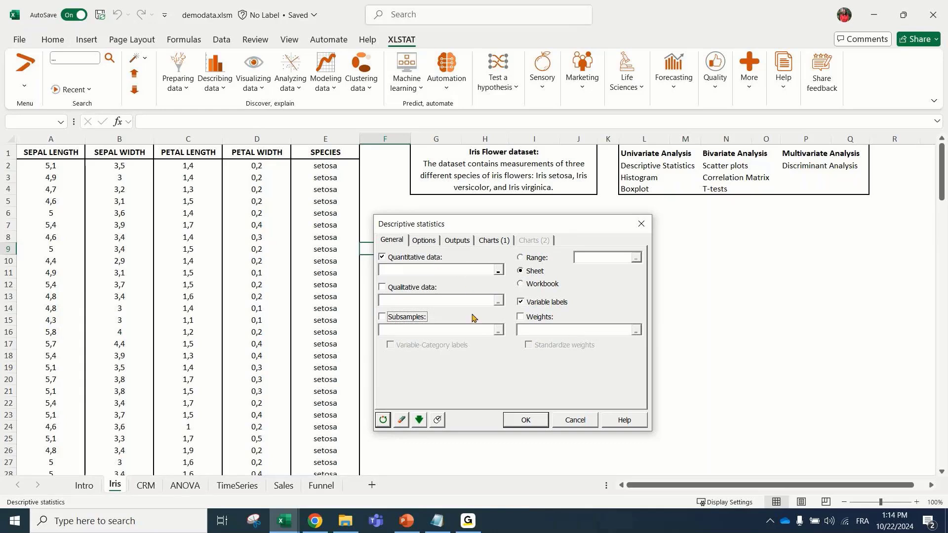
left_click(477, 270)
left_click(255, 137)
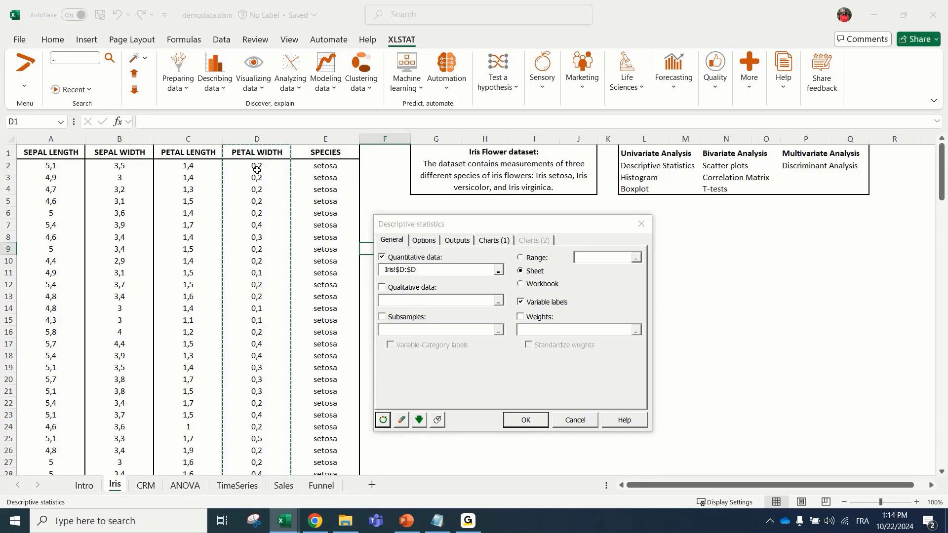
left_click_drag(257, 138, 28, 136)
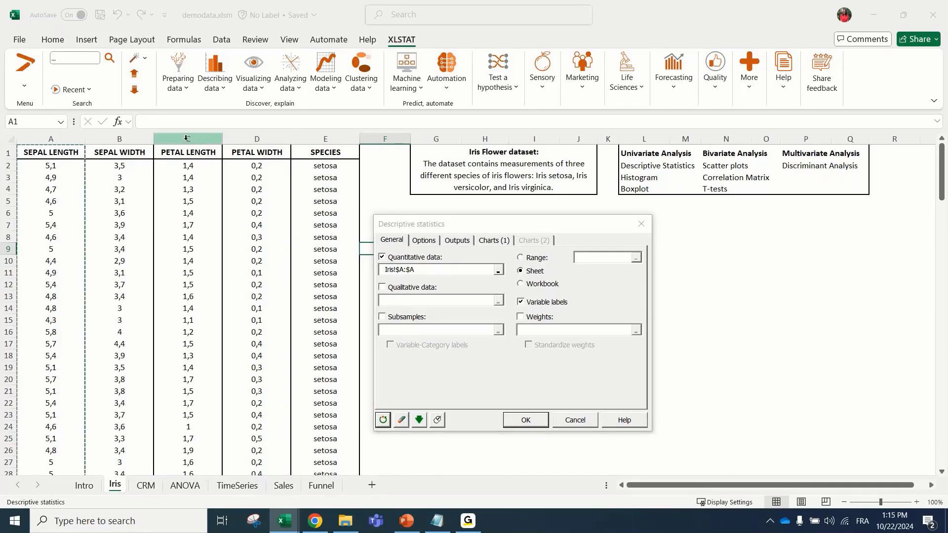
left_click(188, 139, "ctrl")
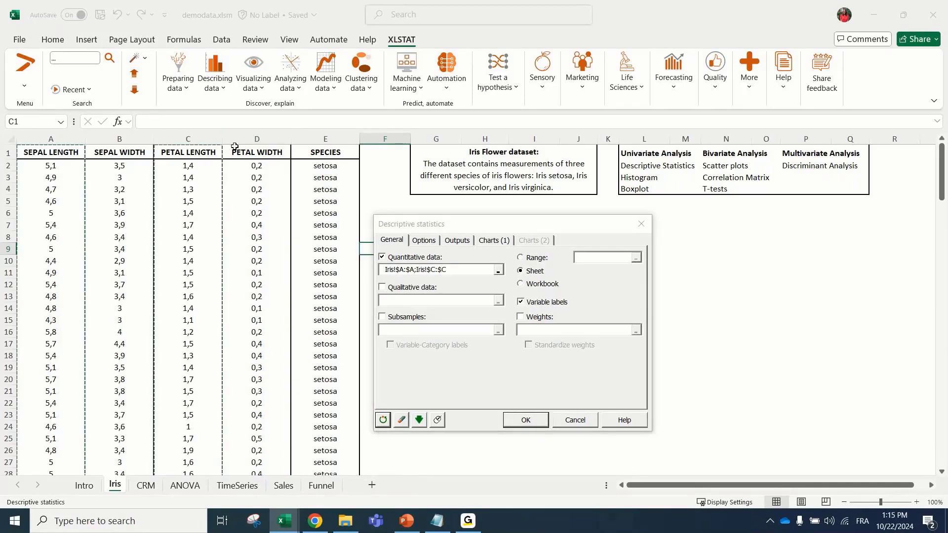
left_click(241, 138, "ctrl")
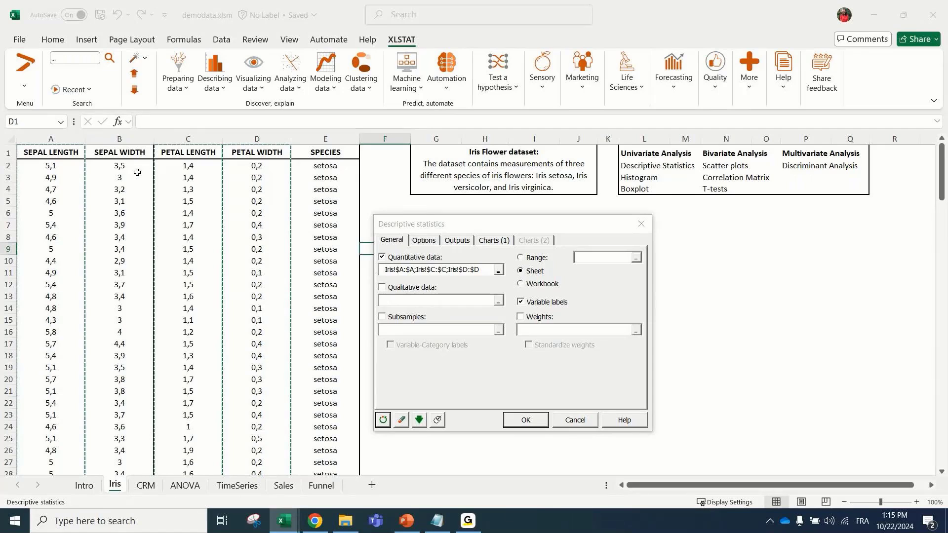
Select columns A to D as the quantitative data and use the Species column E as subsamples, leaving qualitative data off.
left_click_drag(51, 139, 249, 149)
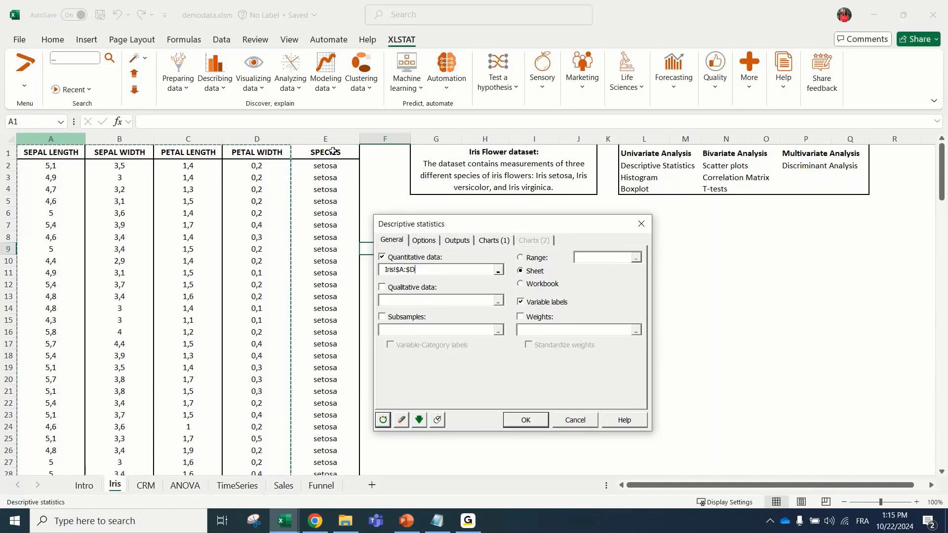
left_click(400, 290)
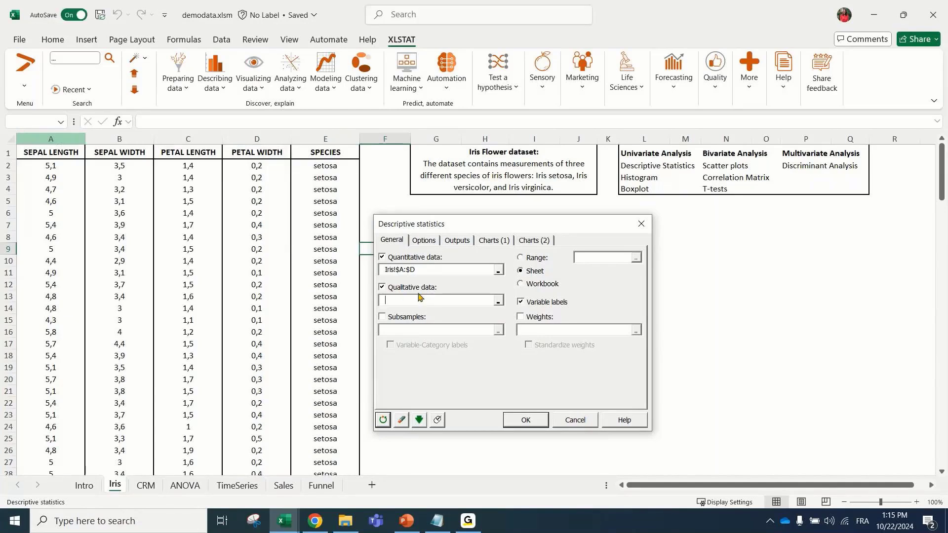
left_click(383, 288)
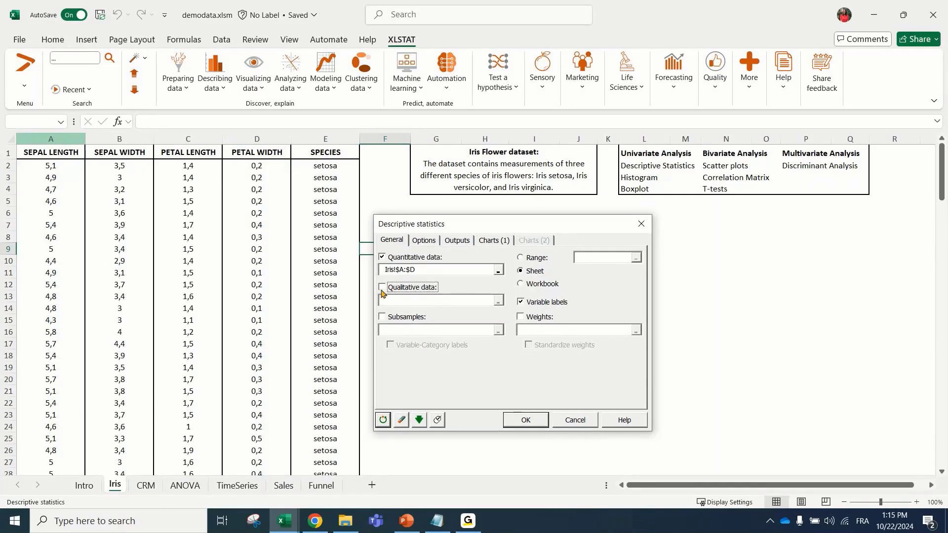
left_click(383, 318)
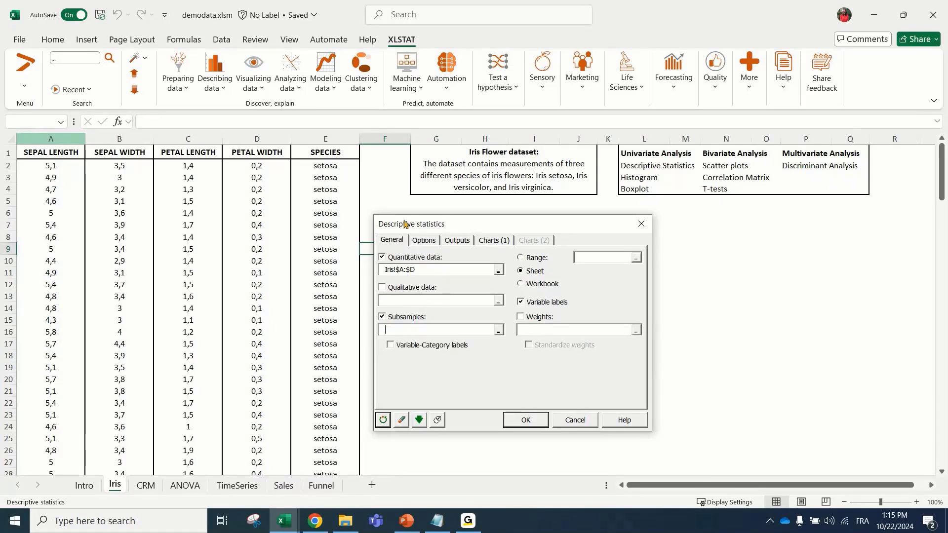
left_click(343, 140)
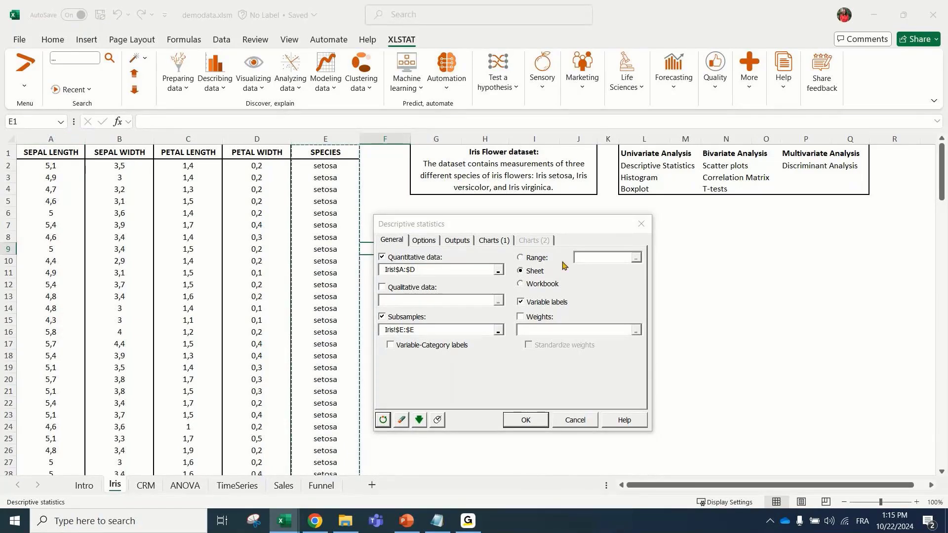
Review the sheet output, variable labels and weights settings, and check the standardization, sorting and confidence interval options.
left_click(536, 271)
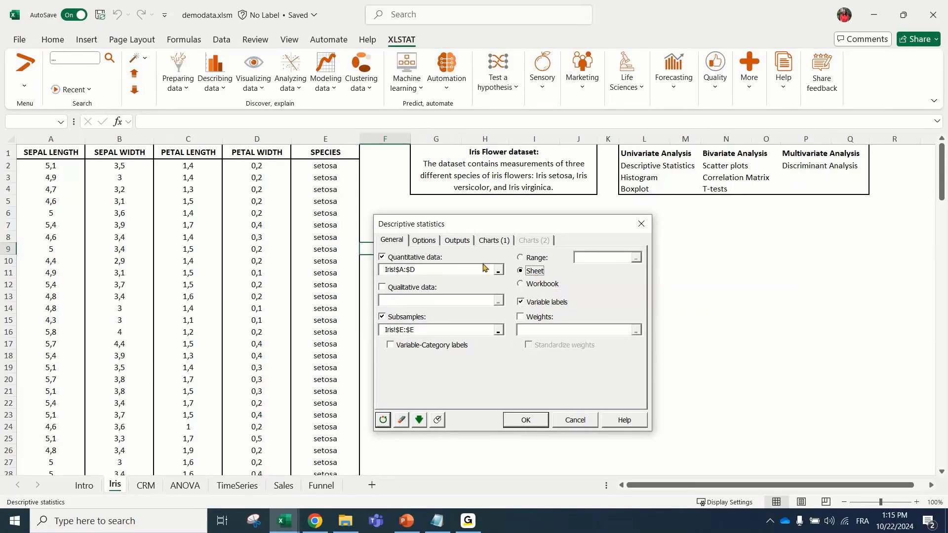
left_click(533, 303)
left_click(532, 306)
left_click(531, 317)
left_click(539, 320)
left_click(423, 241)
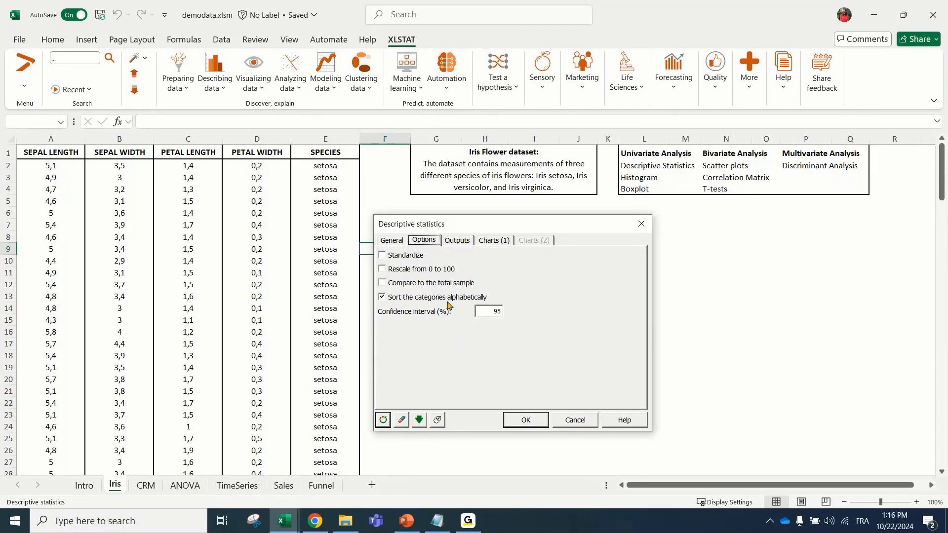
Clear the list of quantitative output statistics, reselect all of them and look through the list.
left_click(459, 242)
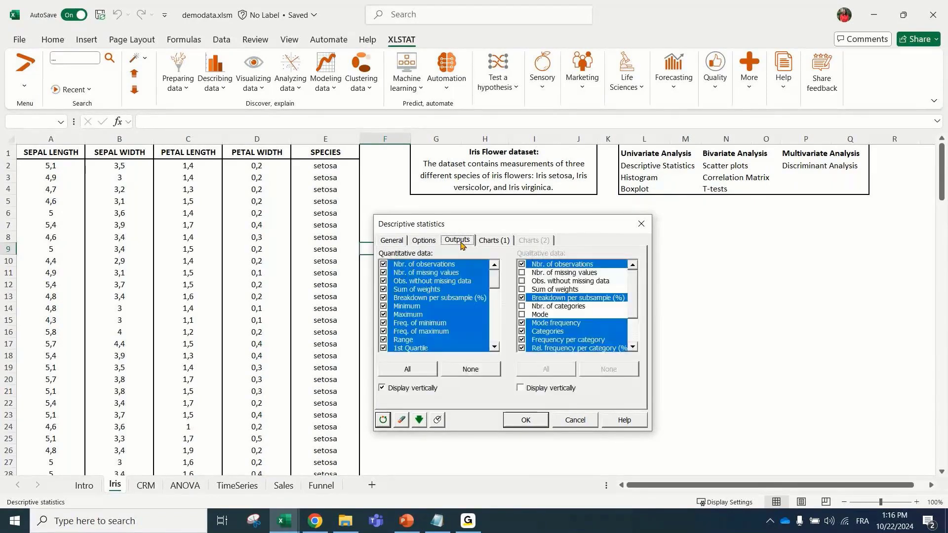
left_click(452, 374)
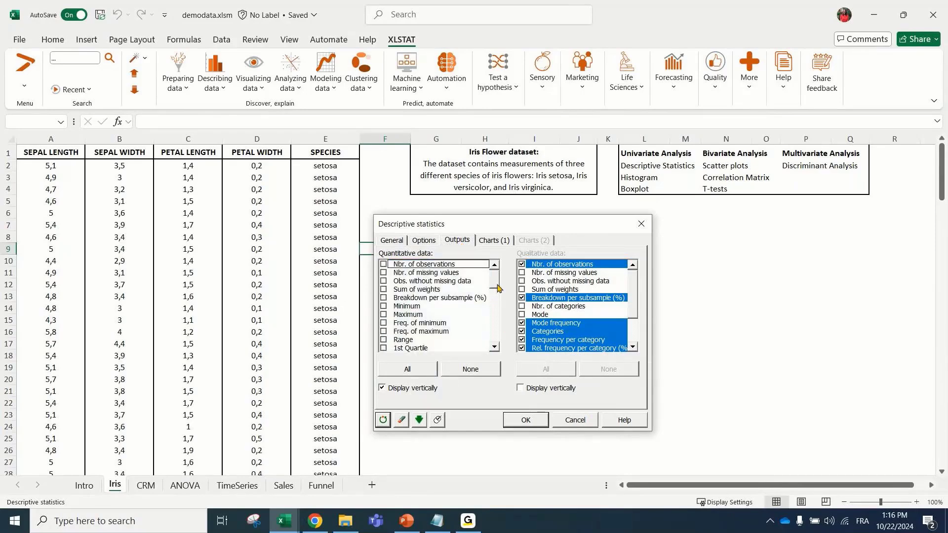
scroll(498, 288, "down", 5)
scroll(499, 284, "up", 5)
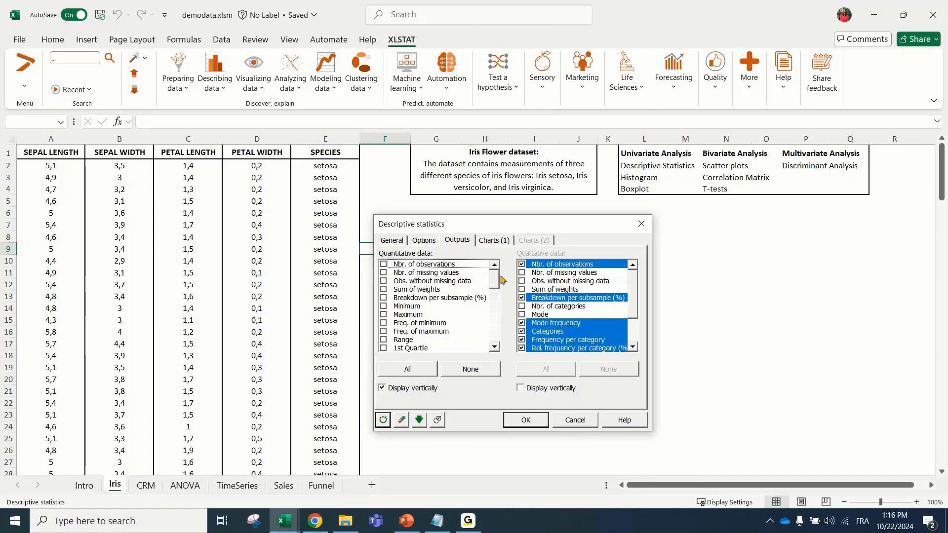
left_click(420, 370)
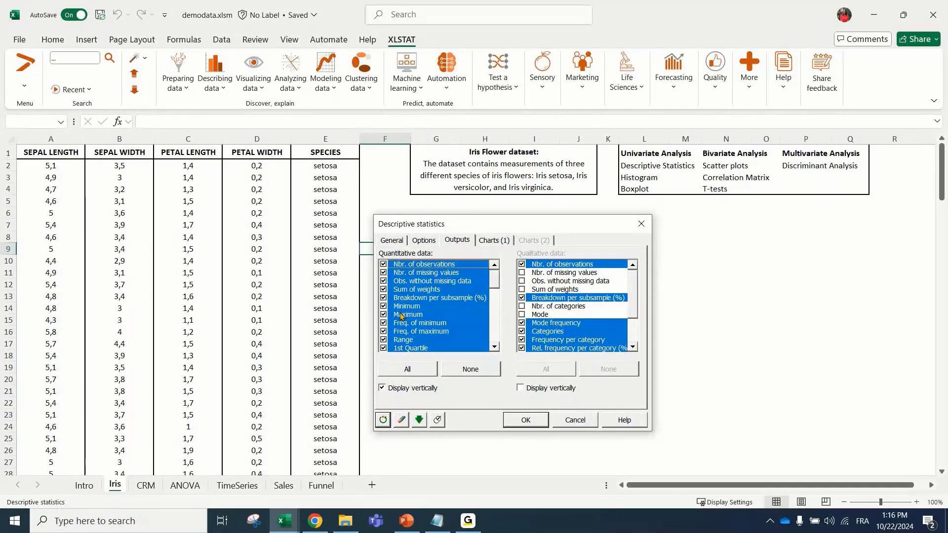
scroll(496, 293, "down", 2)
left_click_drag(496, 293, 491, 253)
Turn off scattergrams and strip plots, keeping box plots and means charts, and check the error bars option.
left_click(492, 241)
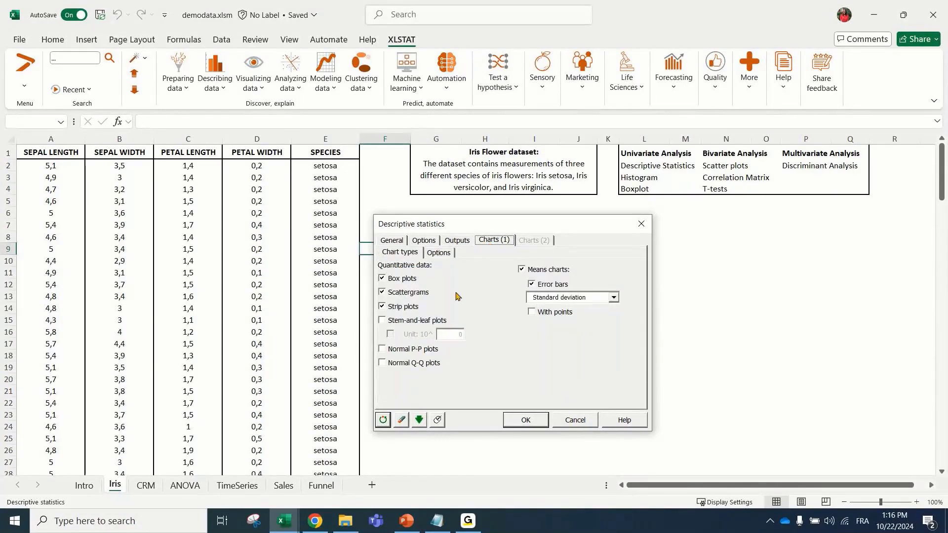
left_click(395, 295)
left_click(397, 307)
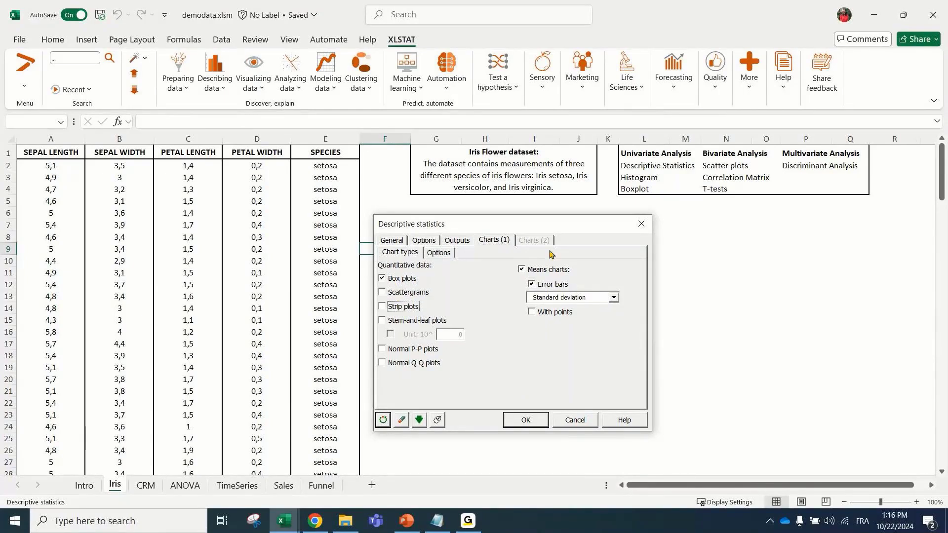
left_click(548, 271)
left_click(549, 271)
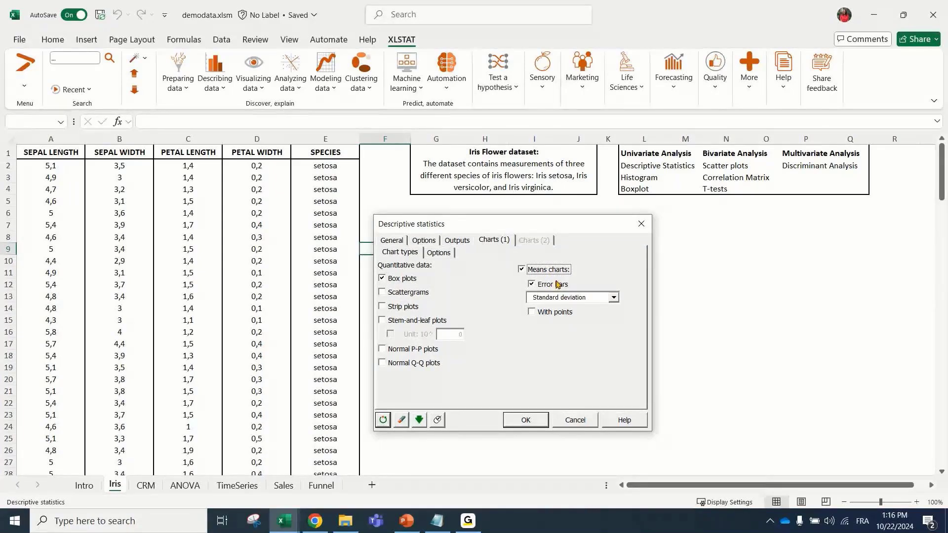
left_click(556, 285)
Review the box plot display options, switching Group plots off and back on.
left_click(439, 252)
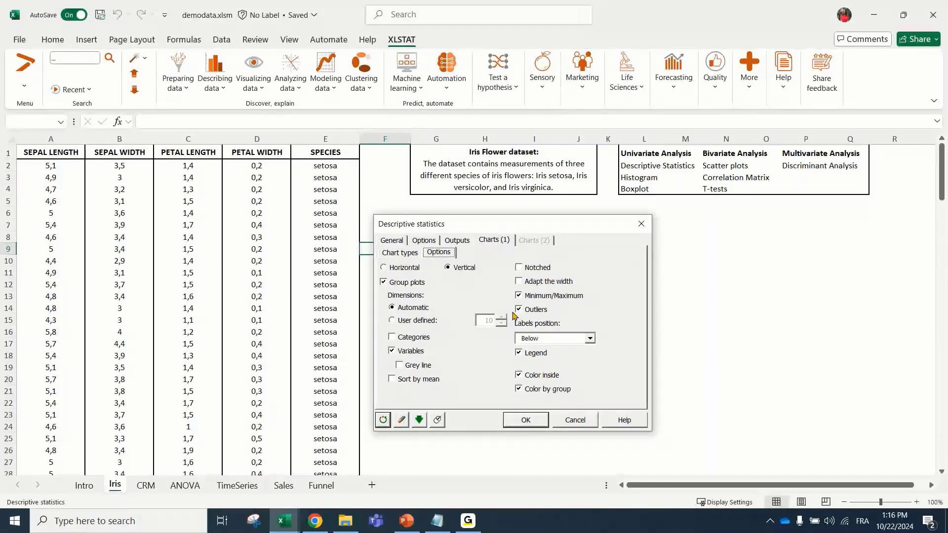
left_click(437, 290)
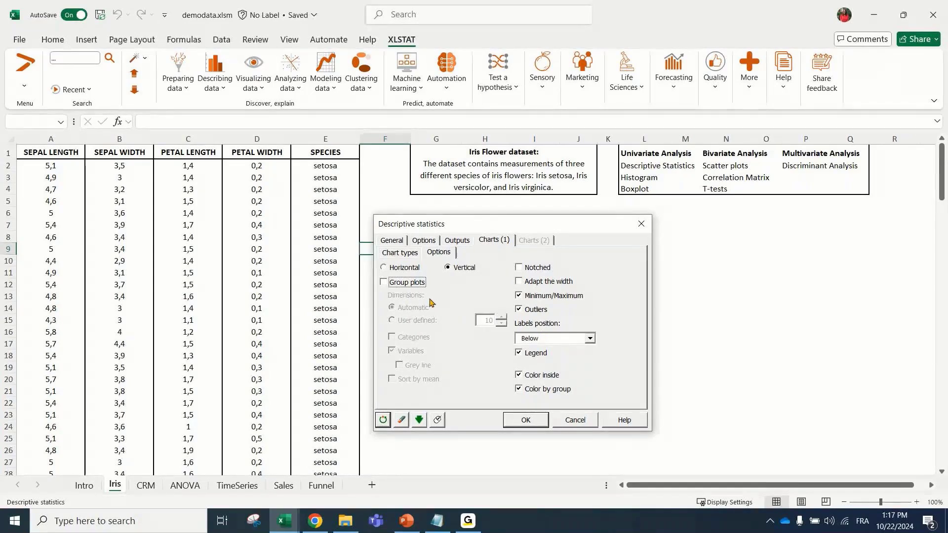
left_click(390, 283)
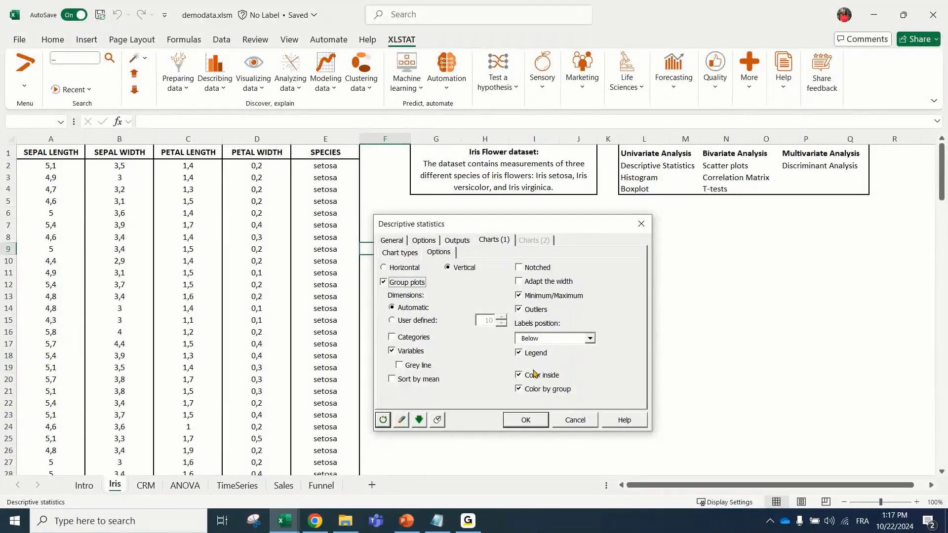
Run the descriptive statistics analysis and widen label column B on the results sheet.
left_click(526, 420)
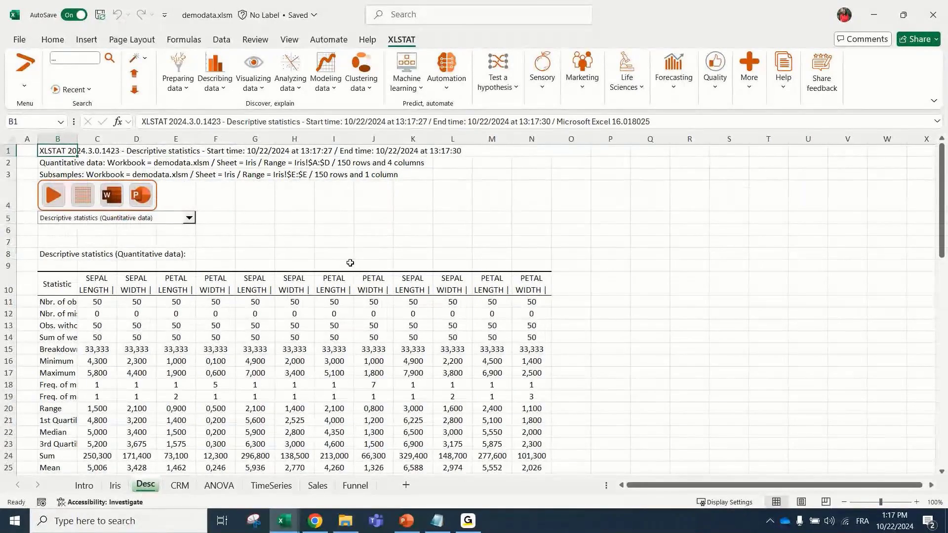
left_click_drag(78, 139, 140, 139)
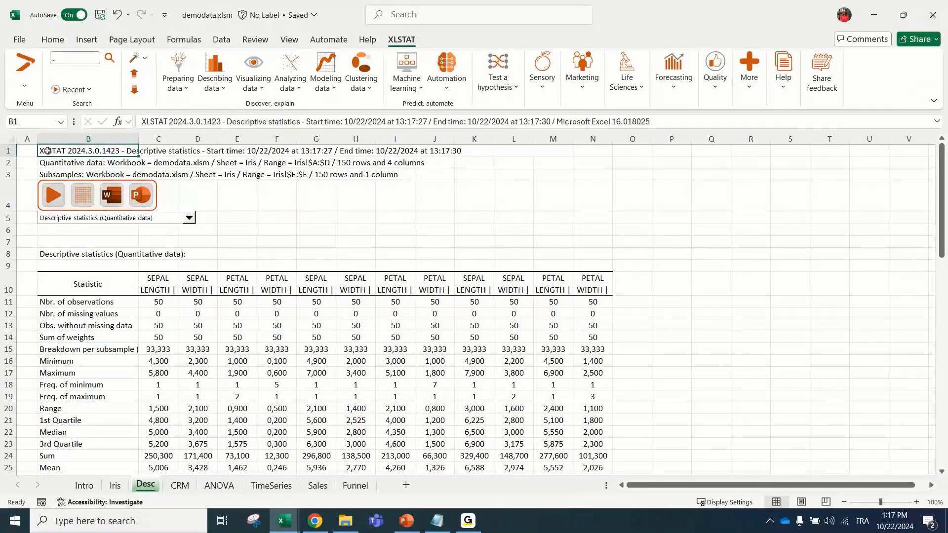
Review the report's header lines, its rerun settings and the list of result sections without changing anything.
left_click_drag(47, 151, 515, 174)
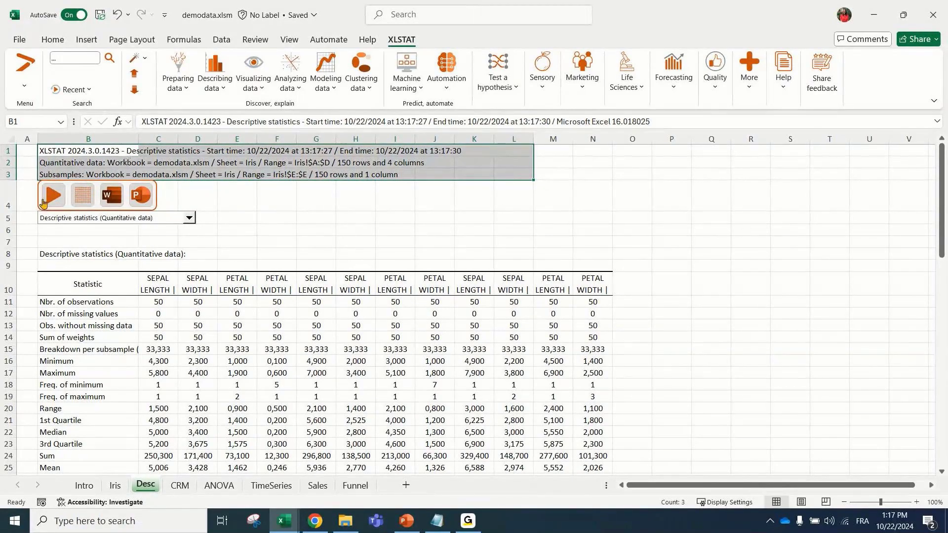
left_click(59, 201)
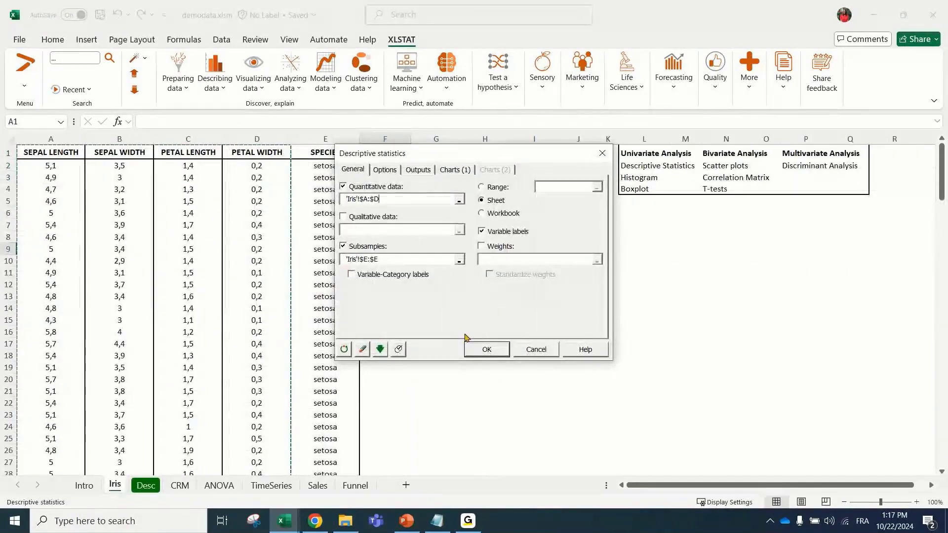
left_click(525, 349)
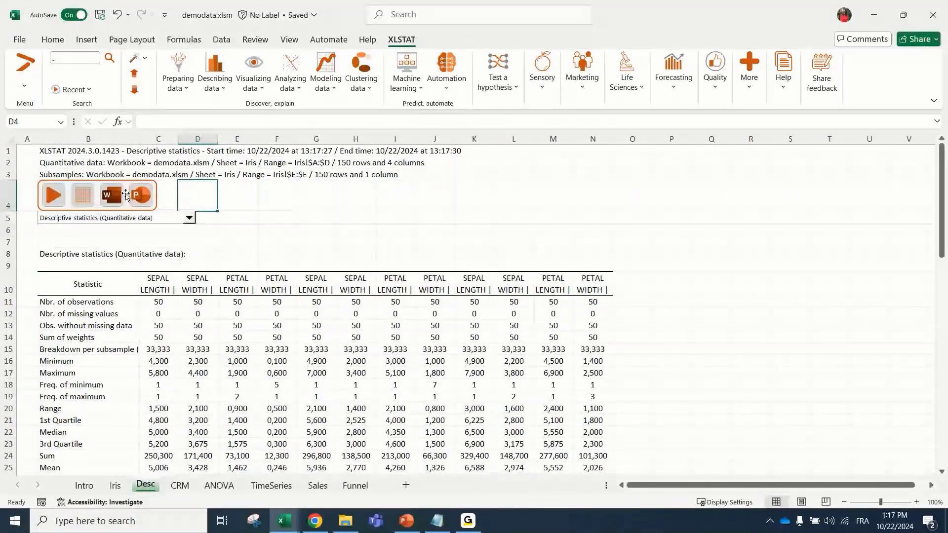
left_click(189, 217)
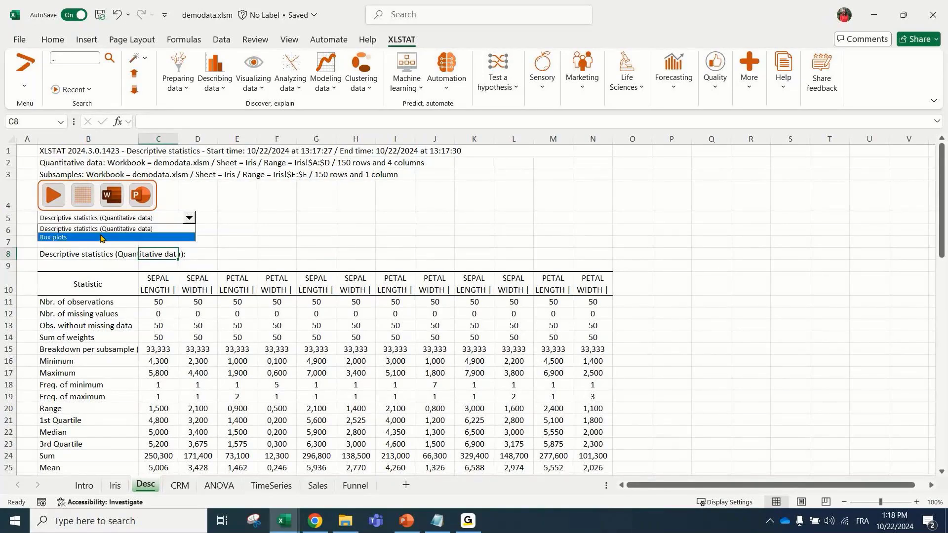
left_click(117, 266)
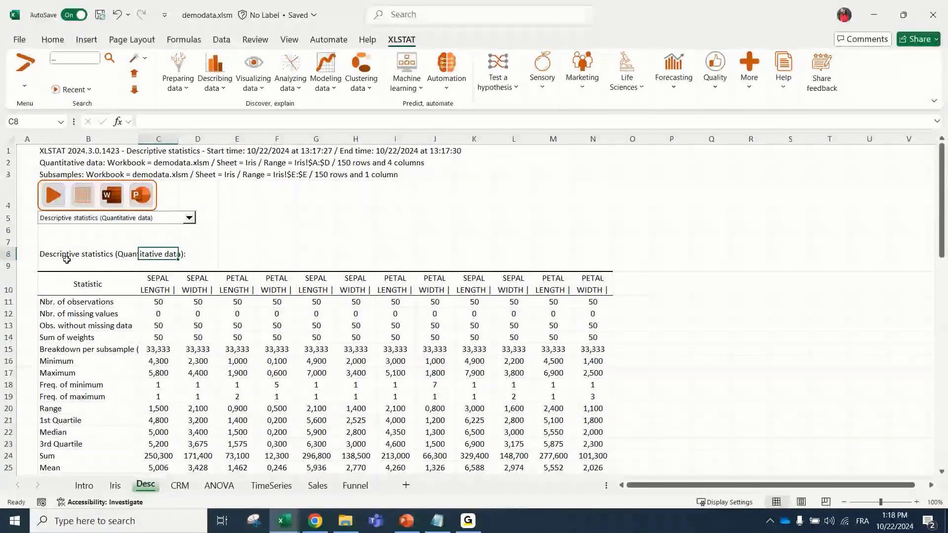
Widen columns C to N of the descriptive statistics table and check the full petal length header in M10.
left_click_drag(66, 259, 630, 486)
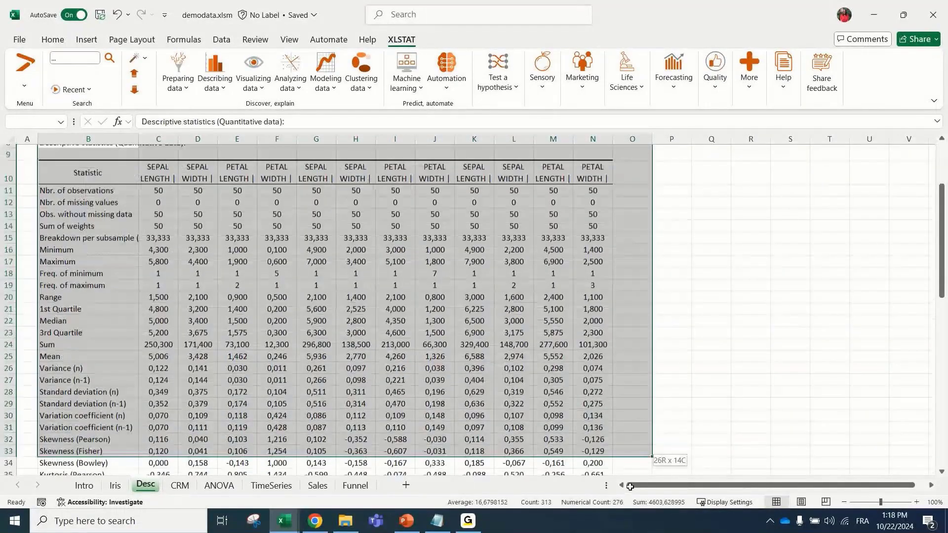
left_click(859, 333)
scroll(859, 333, "up", 1)
left_click(158, 138)
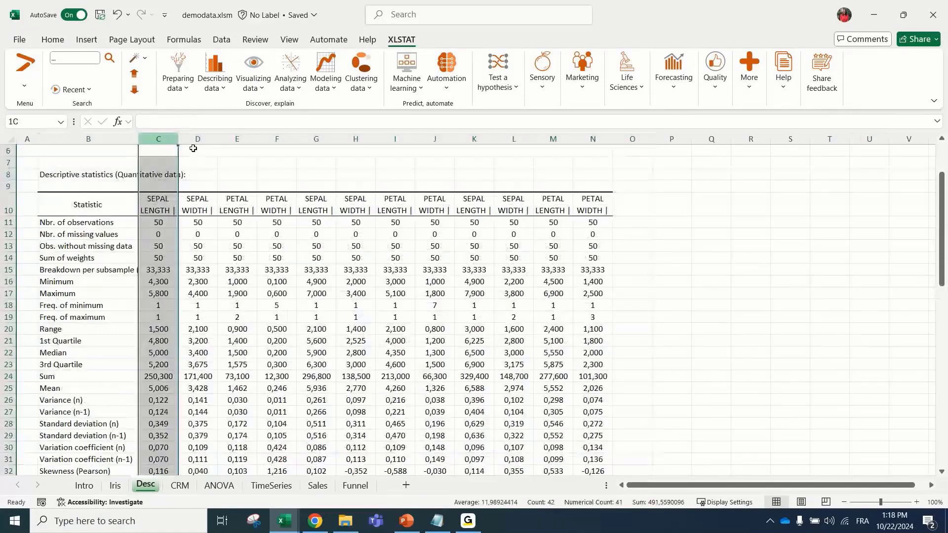
left_click_drag(193, 148, 593, 139)
left_click_drag(612, 139, 634, 142)
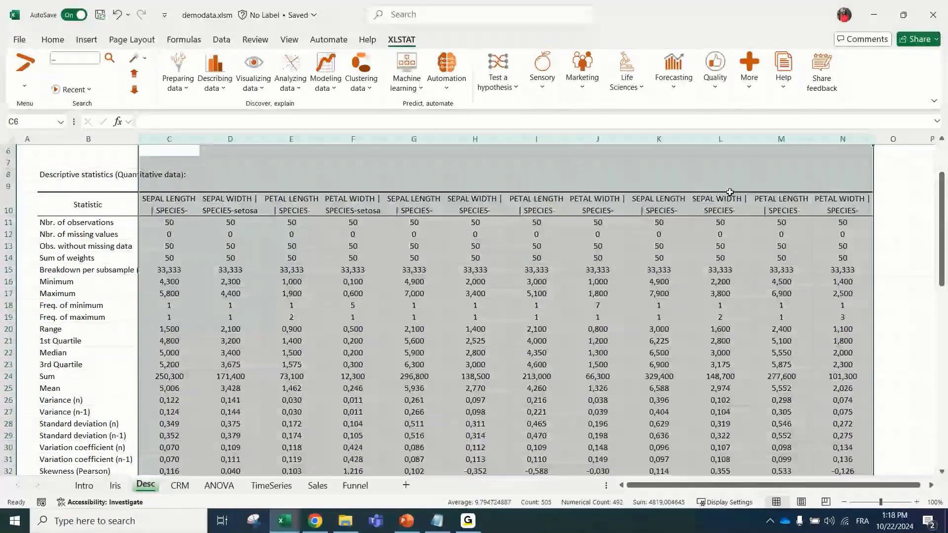
left_click(781, 205)
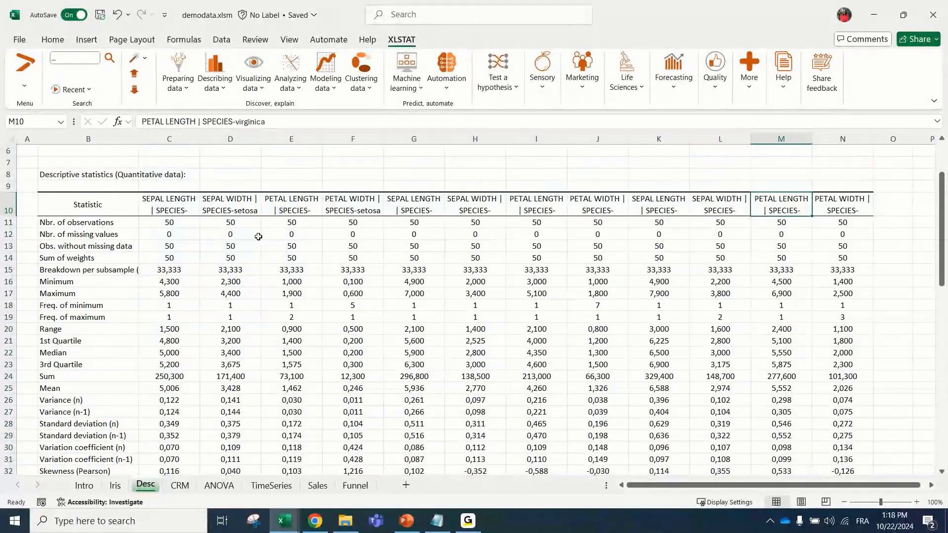
left_click(130, 204)
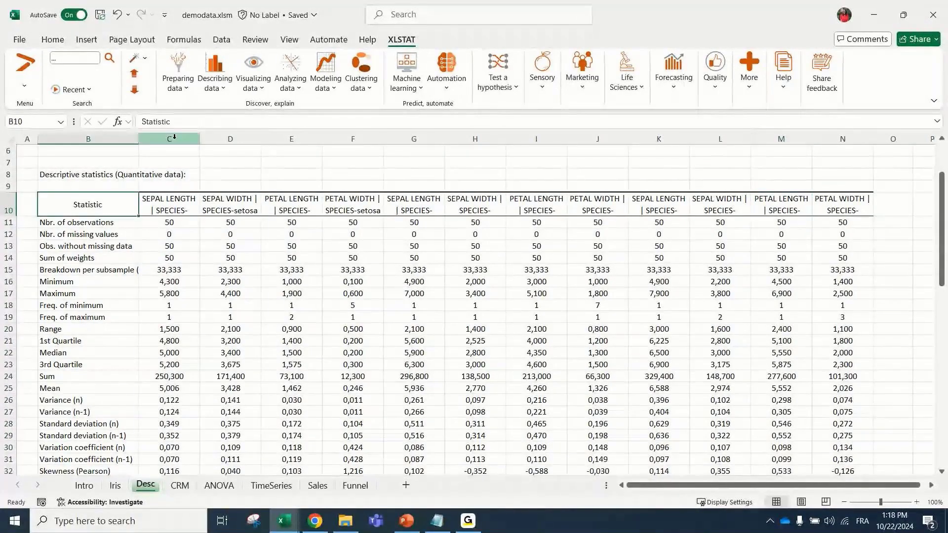
left_click_drag(172, 138, 291, 138)
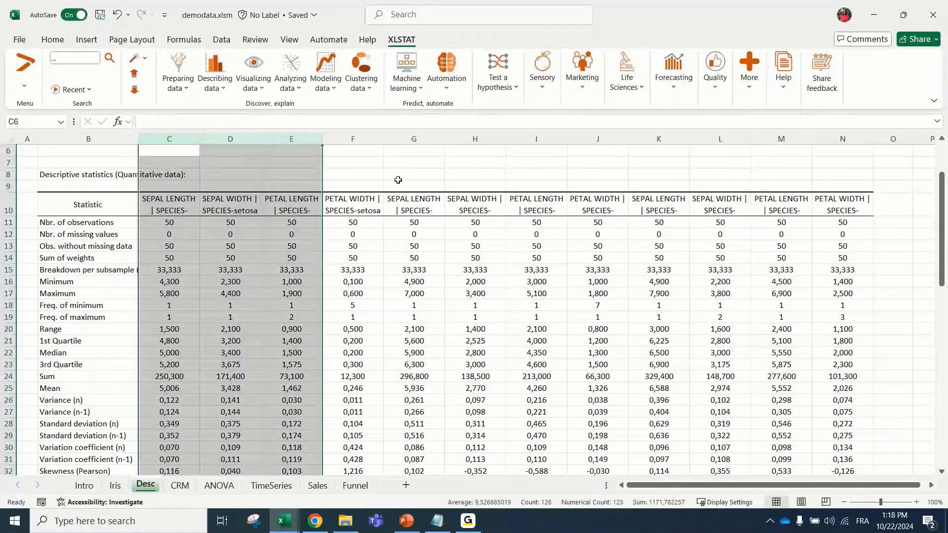
left_click_drag(109, 204, 360, 190)
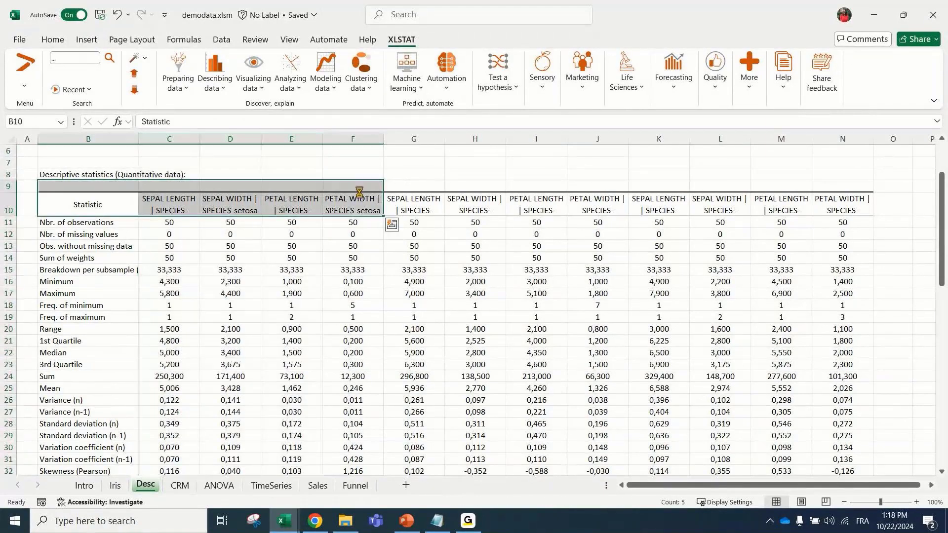
key("ctrl+v")
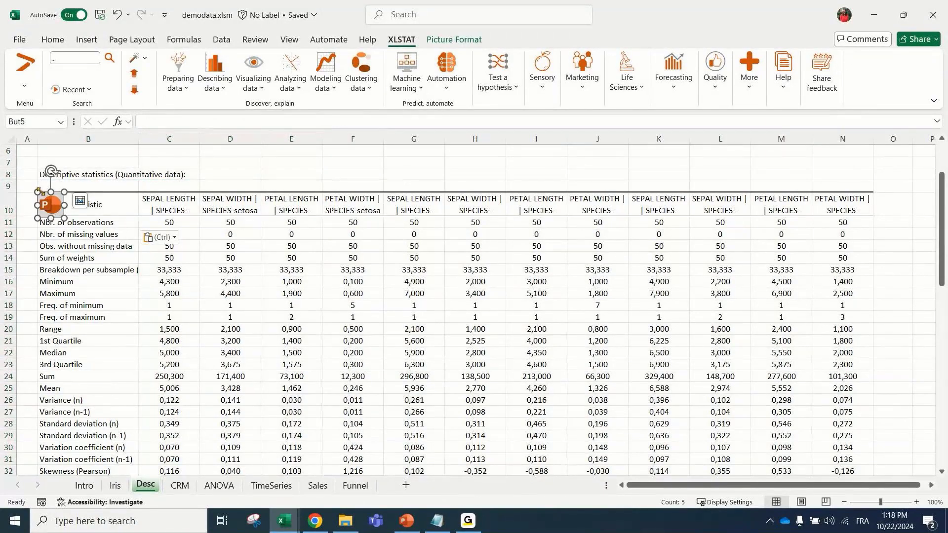
key("Delete")
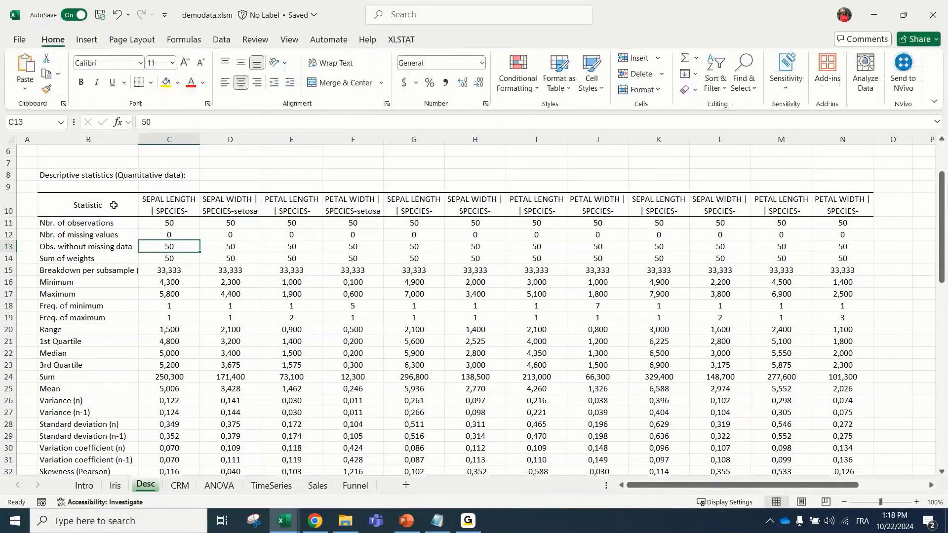
Fill the Statistic header cell B10 with yellow and widen column B to fit its full labels.
left_click(114, 205)
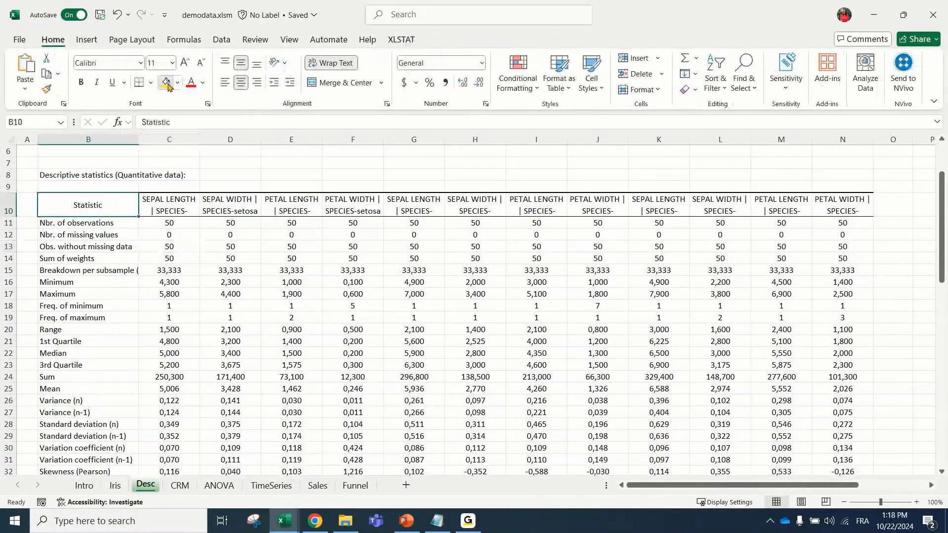
left_click(166, 82)
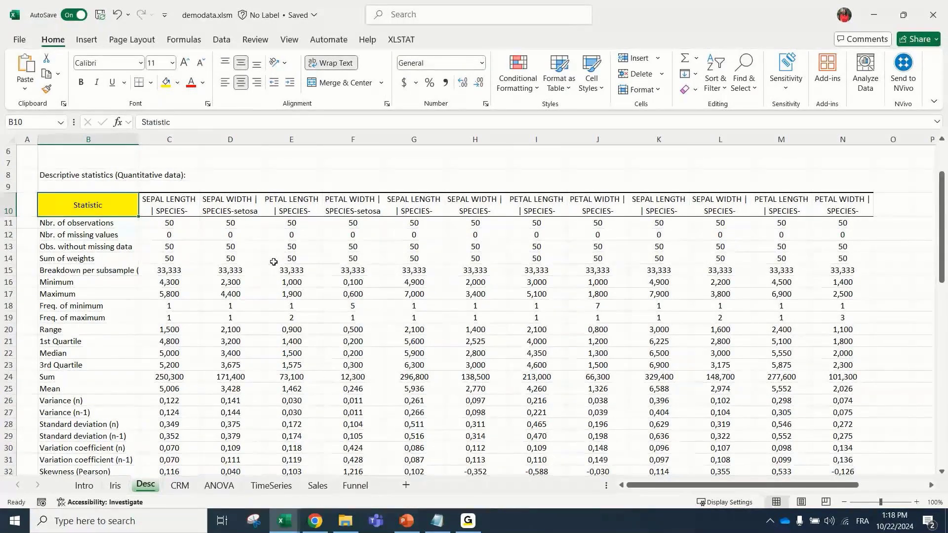
scroll(273, 262, "down", 7)
left_click(88, 293)
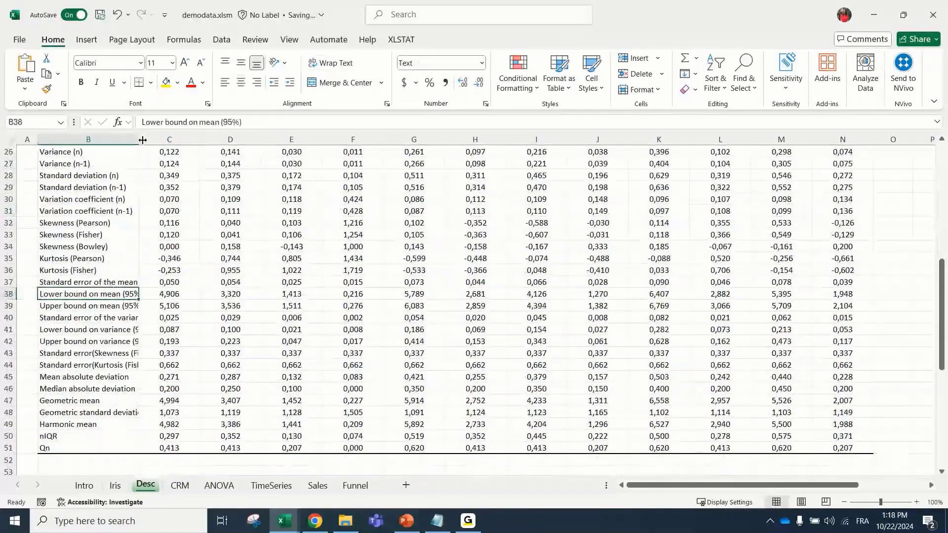
double_click(135, 141)
left_click(197, 235)
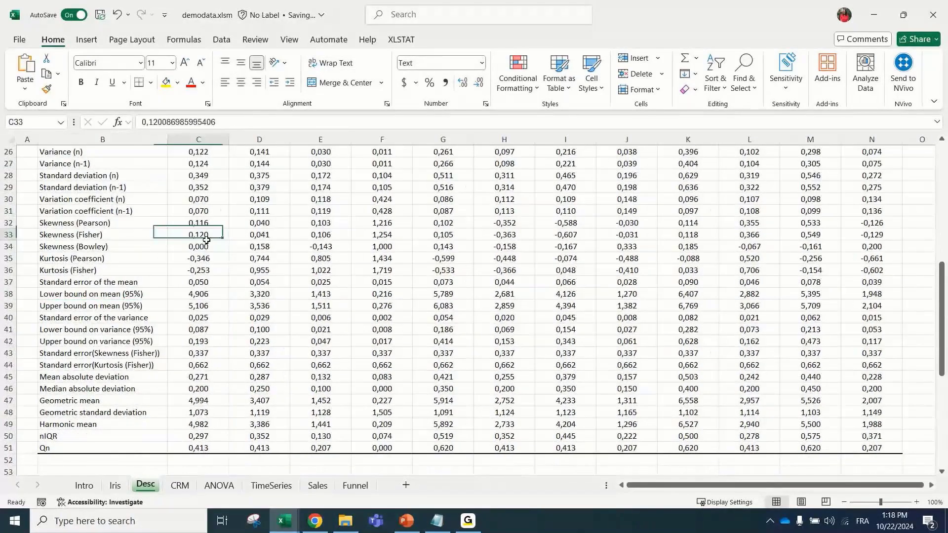
Undo the column B width change and the yellow fill on the Statistic header.
scroll(356, 335, "down", 4)
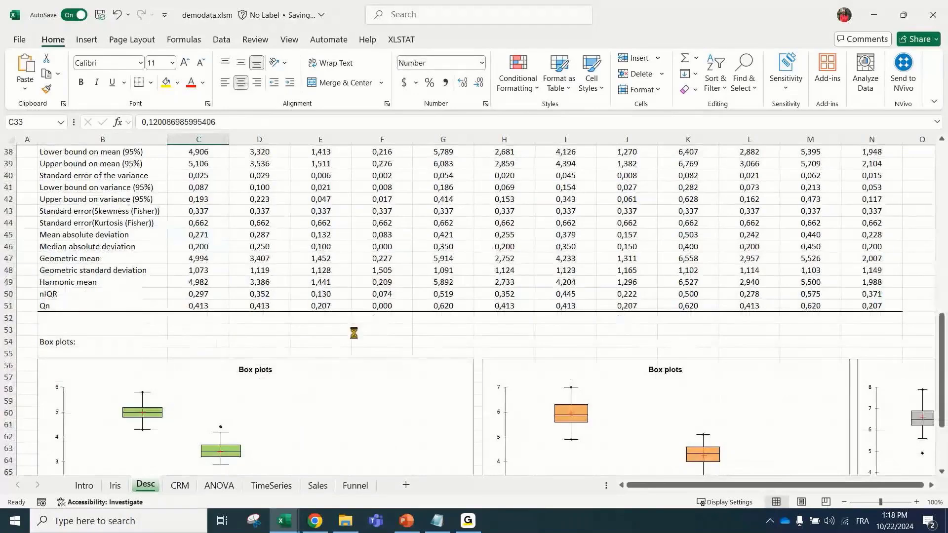
key("ctrl+z")
key("ctrl+z")
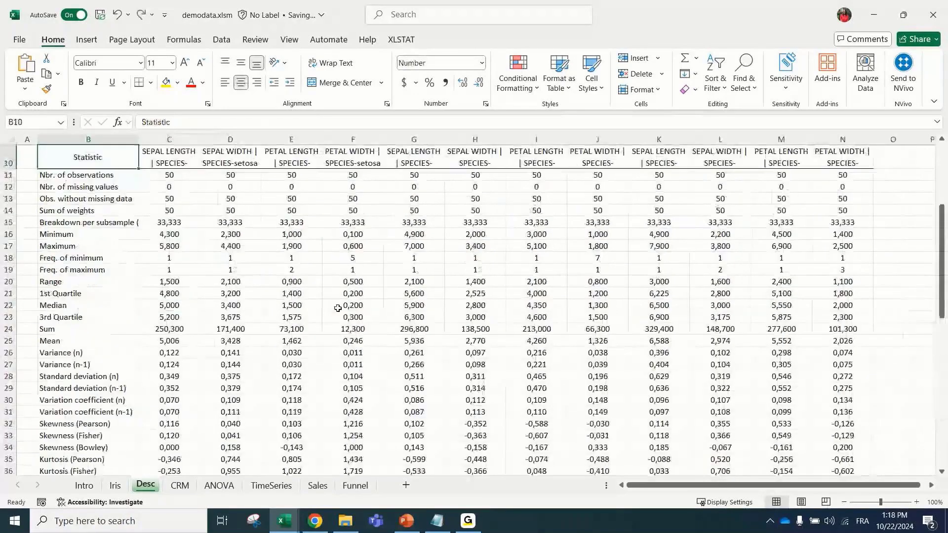
Review the statistics table and the species box plots beneath it.
scroll(321, 329, "up", 2)
left_click(311, 328)
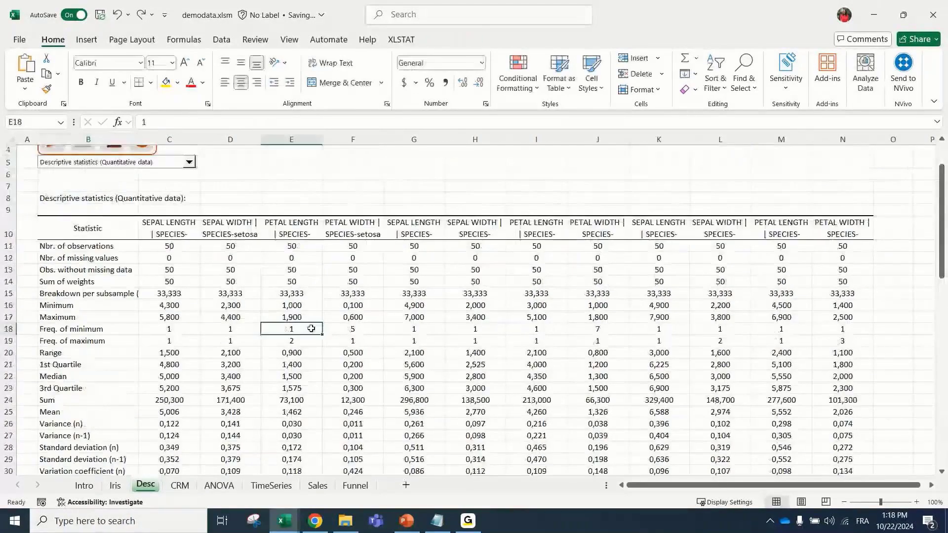
scroll(285, 295, "down", 15)
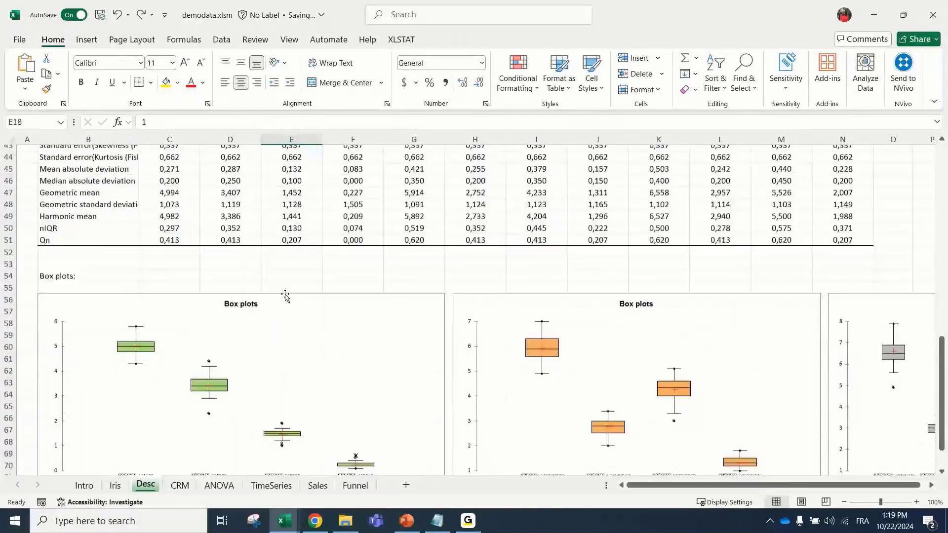
scroll(286, 295, "down", 1)
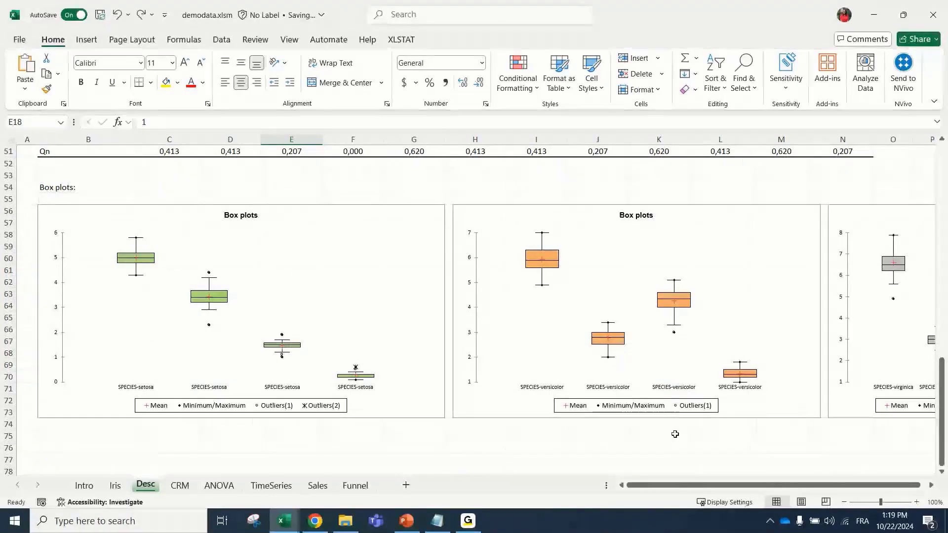
Narrow the setosa box plot chart, then shift the versicolor chart next to it and narrow that one too.
scroll(627, 417, "up", 1)
left_click(408, 268)
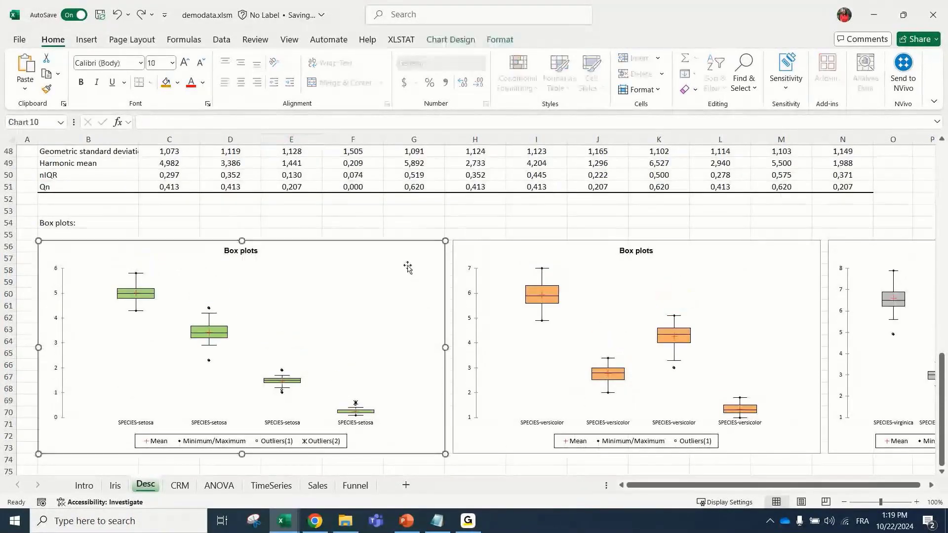
left_click_drag(445, 348, 404, 348)
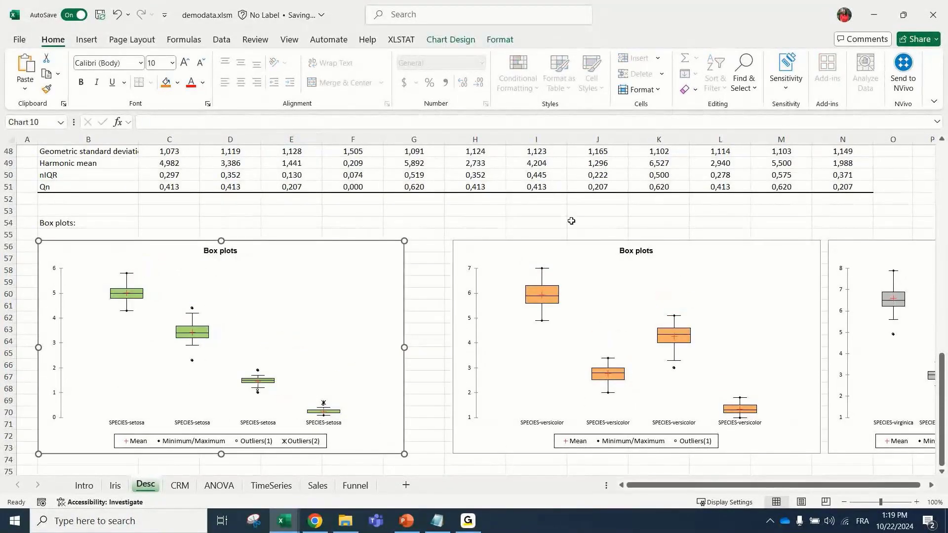
left_click_drag(541, 237, 501, 238)
left_click_drag(780, 351, 752, 352)
left_click(771, 353)
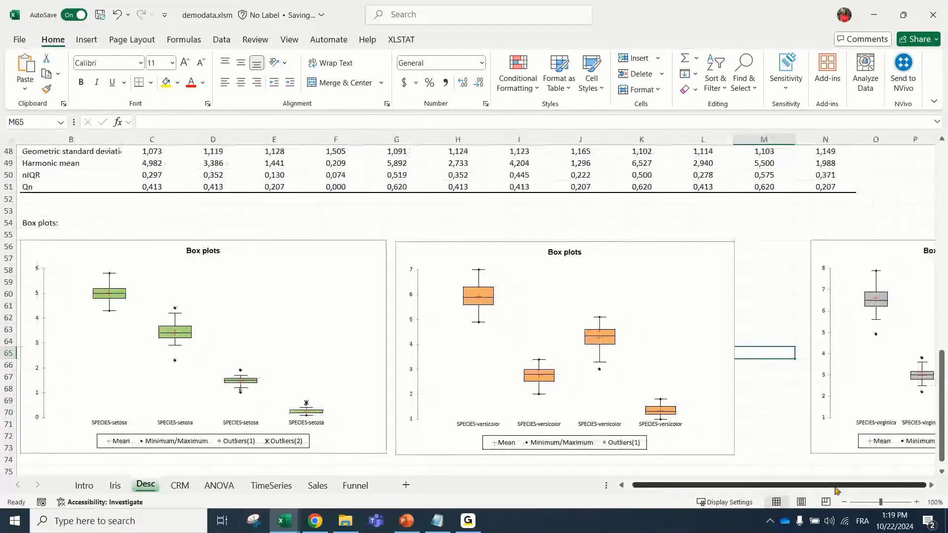
Rerun the descriptive statistics from the report with the box plots grouped by Categories instead of Variables.
scroll(143, 251, "up", 2)
scroll(143, 251, "up", 10)
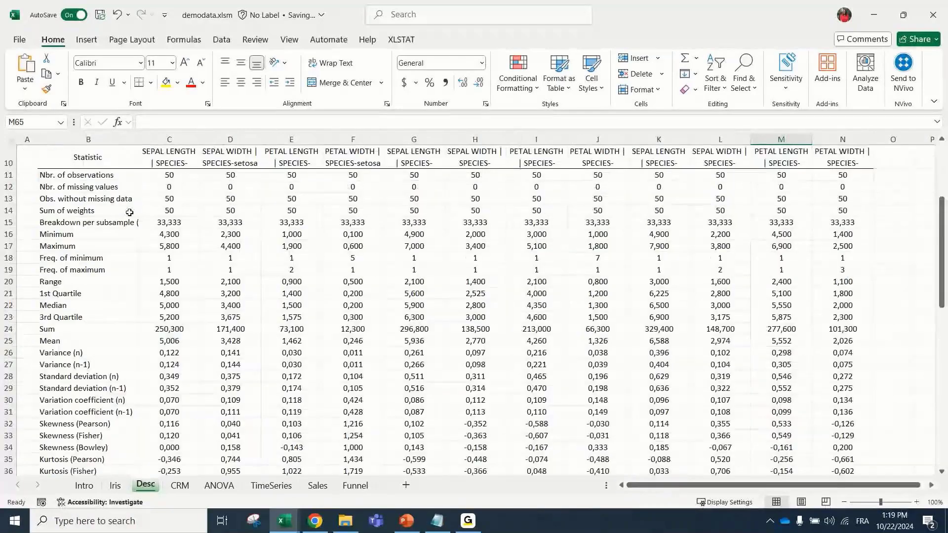
left_click(135, 202)
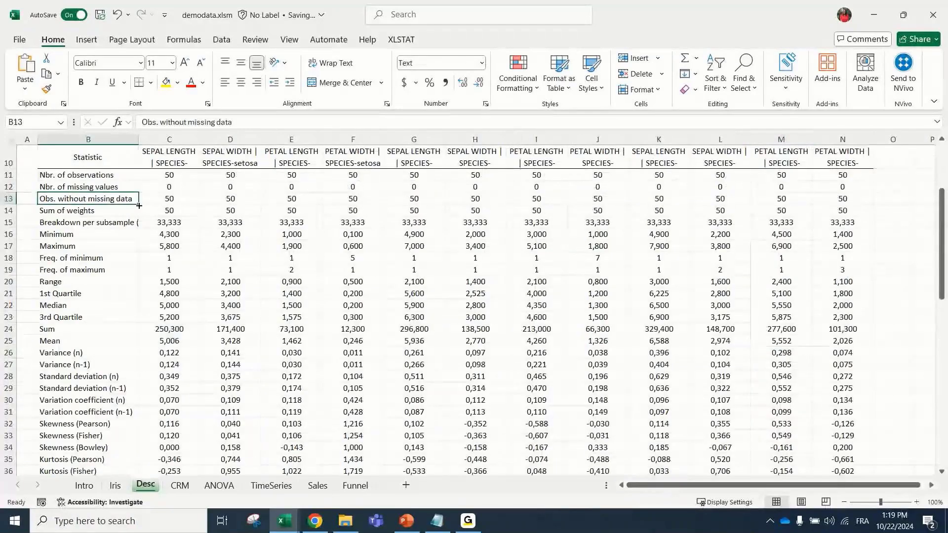
key("Up")
key("Up")
key("Up")
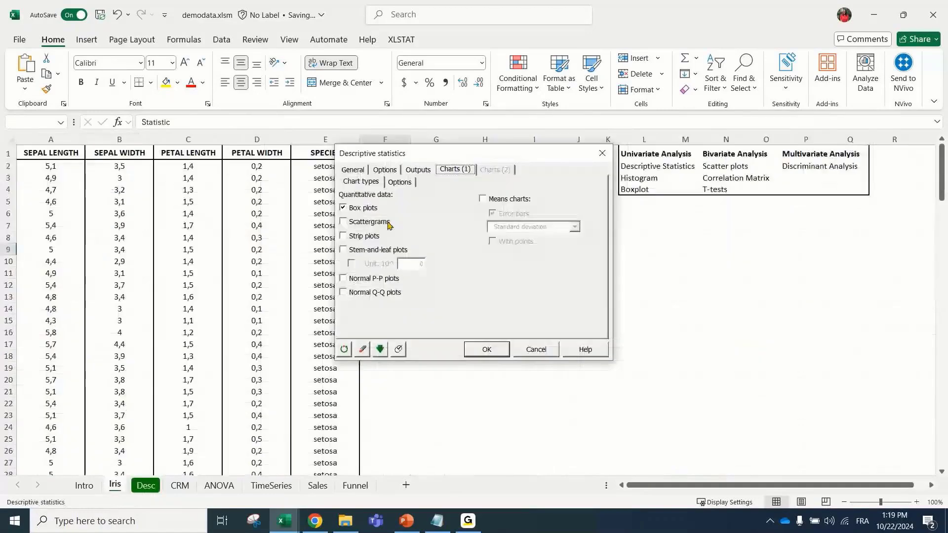
left_click(399, 181)
left_click(374, 267)
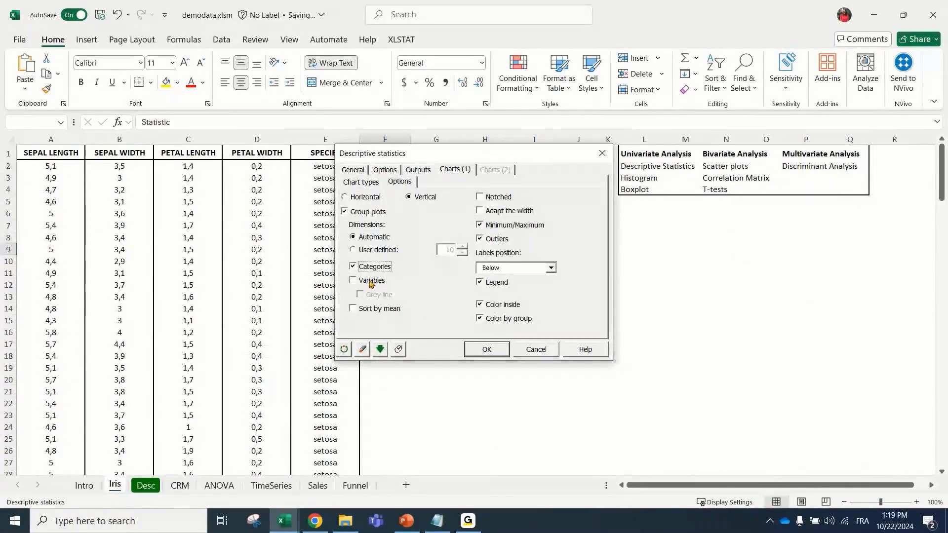
left_click(487, 349)
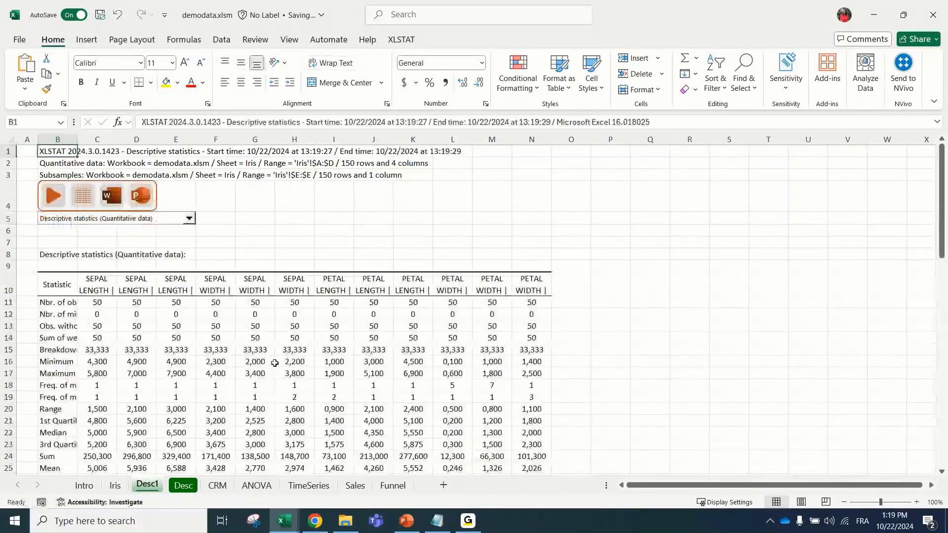
Widen label column B on the Desc1 sheet and go to the last row of the statistics table.
scroll(275, 363, "down", 4)
double_click(78, 140)
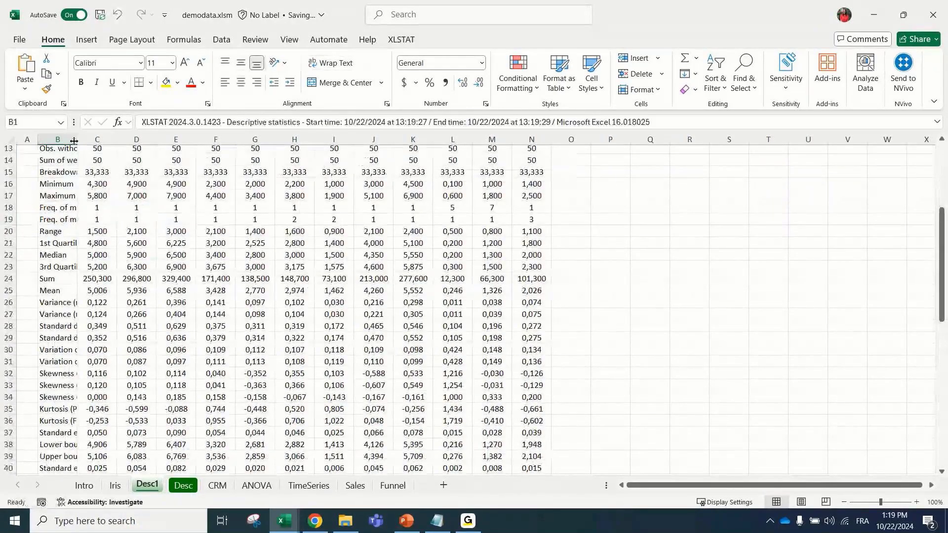
left_click(117, 287)
key("ctrl+Down")
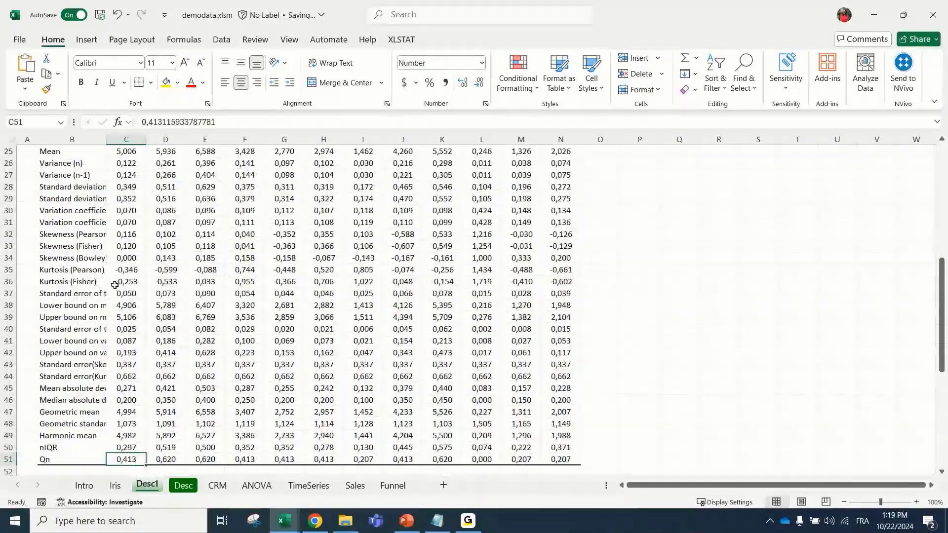
Examine the regrouped box plots below the statistics table, comparing the three species' boxes for sepal length, sepal width and petal length.
scroll(328, 354, "down", 8)
scroll(328, 355, "up", 1, "ctrl")
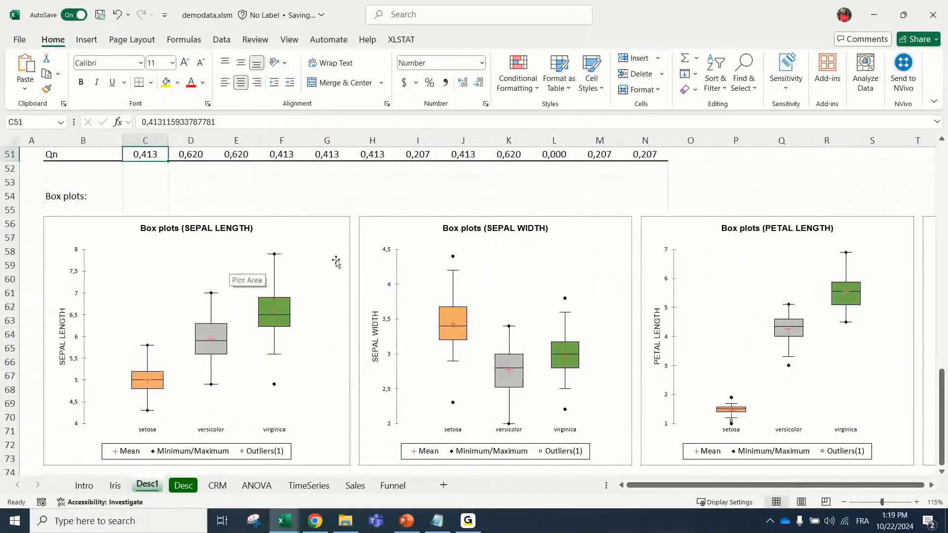
left_click(219, 228)
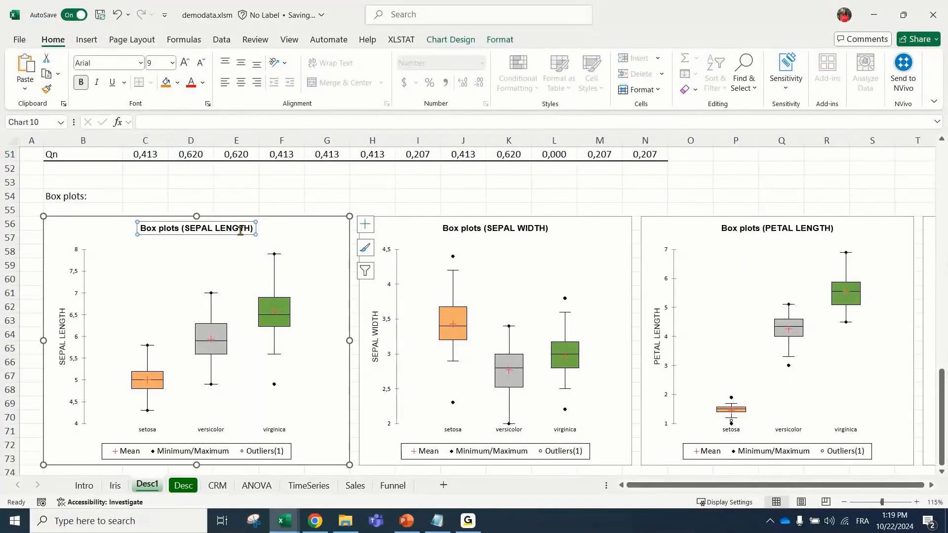
left_click(237, 226)
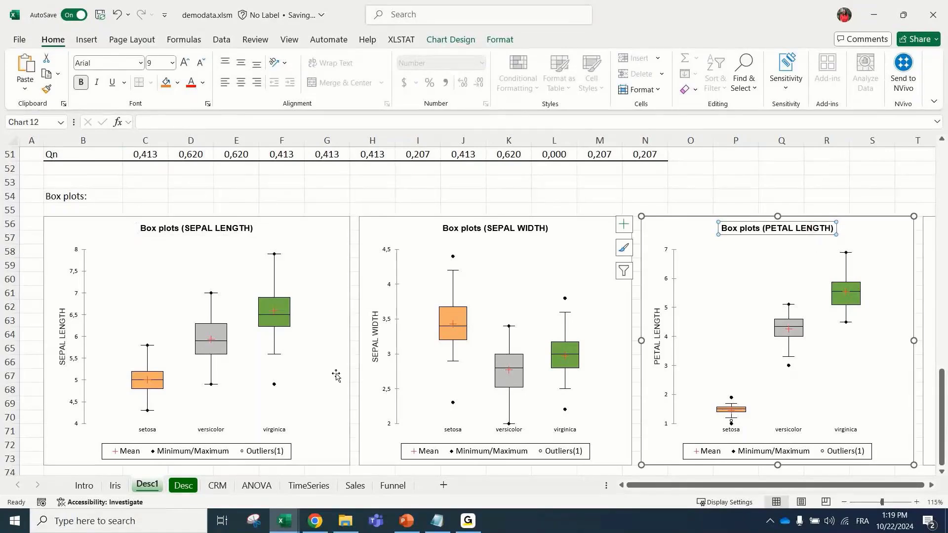
left_click(147, 380)
left_click(217, 342)
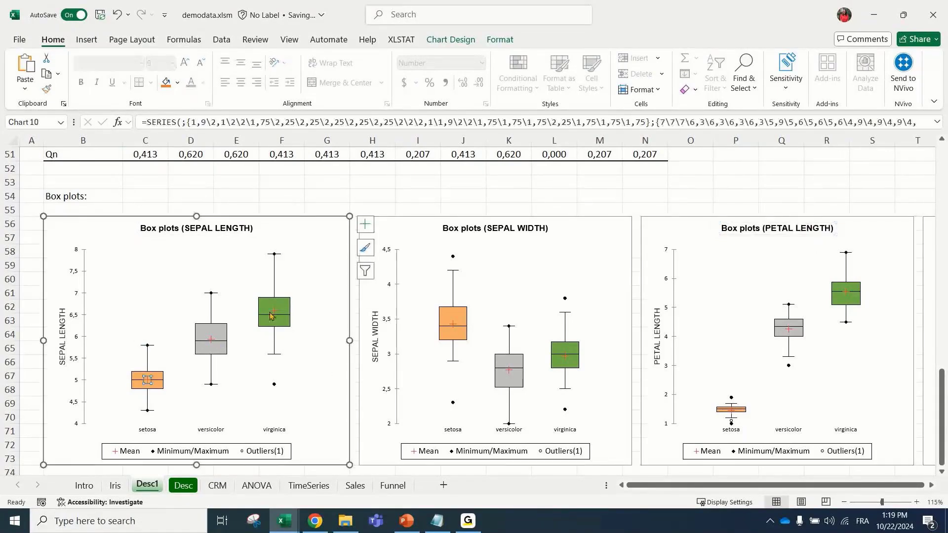
left_click(272, 313)
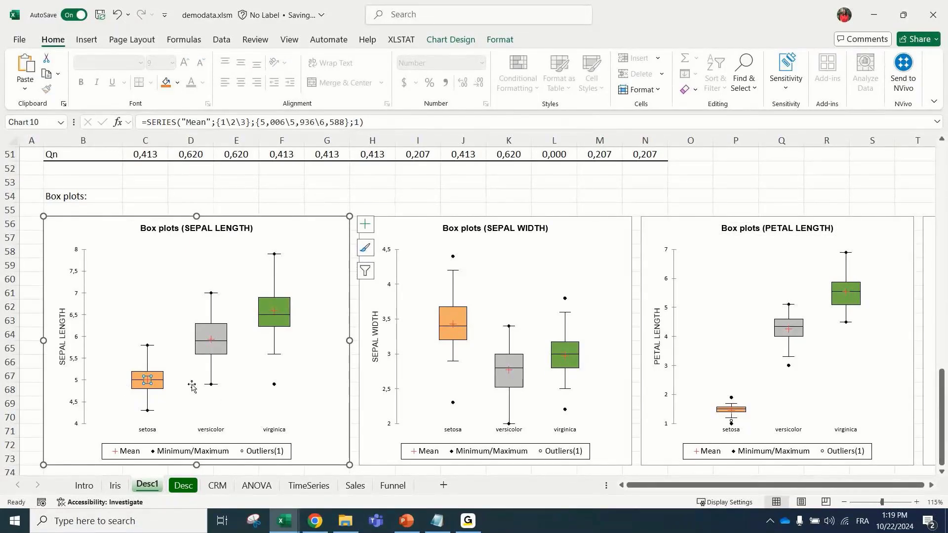
left_click(220, 364)
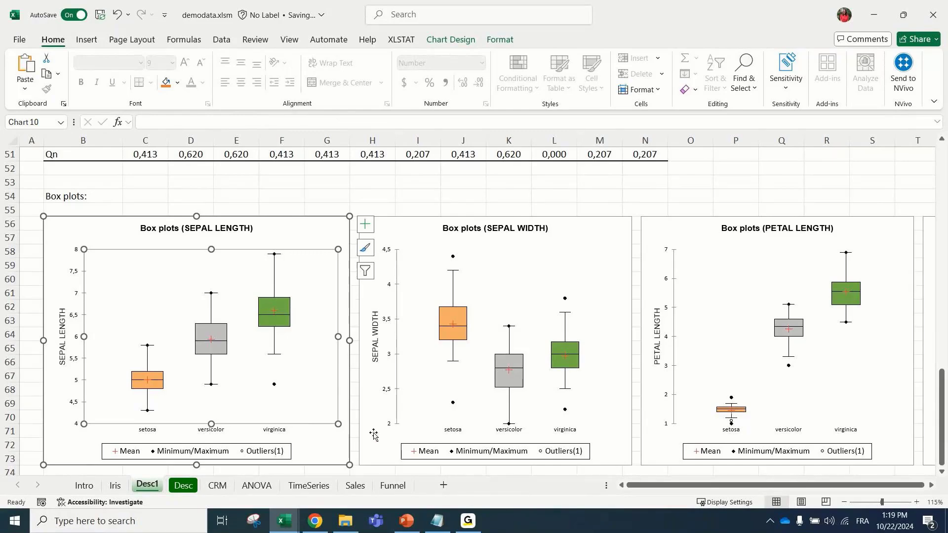
scroll(372, 432, "down", 2)
scroll(372, 433, "up", 1)
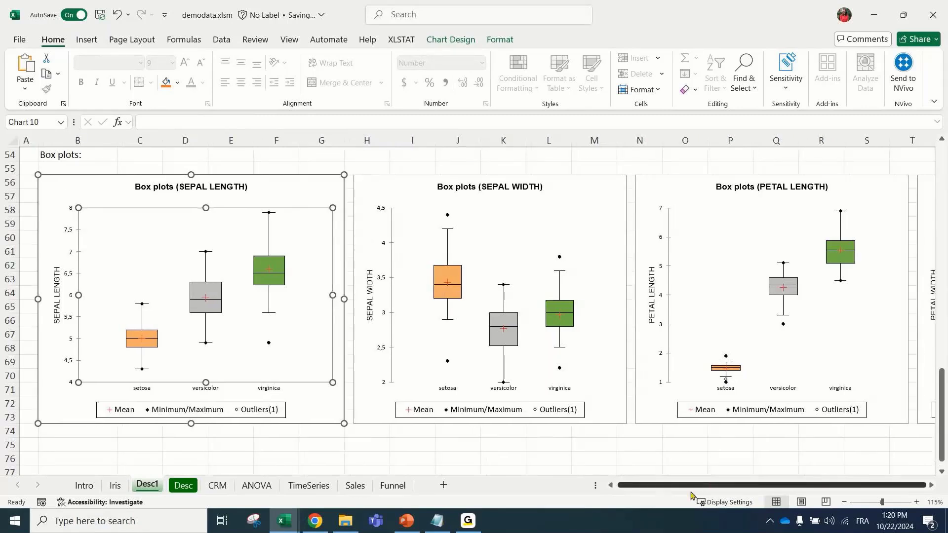
Inspect the editable parts of the sepal length box plot, including its series, title, vertical axis, legend and chart design options.
left_click(306, 454)
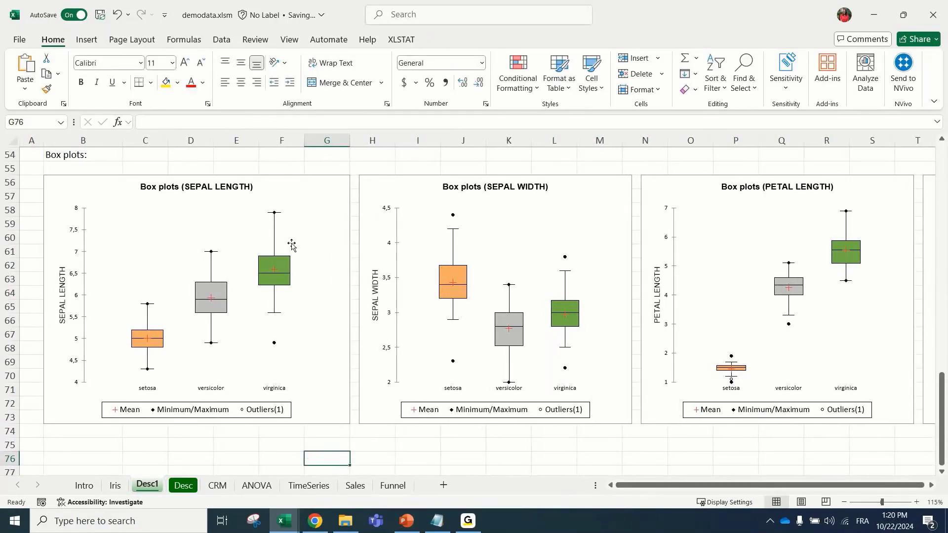
left_click(285, 209)
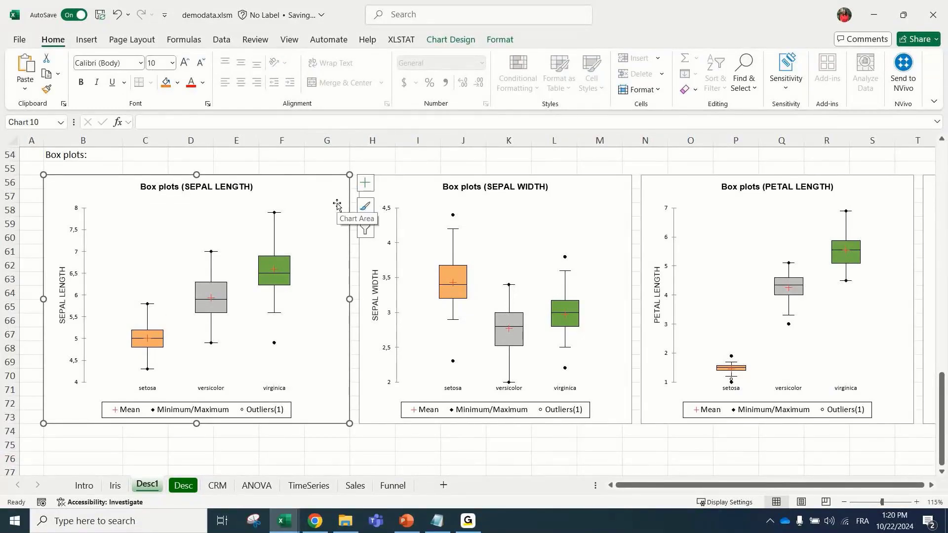
left_click(275, 268)
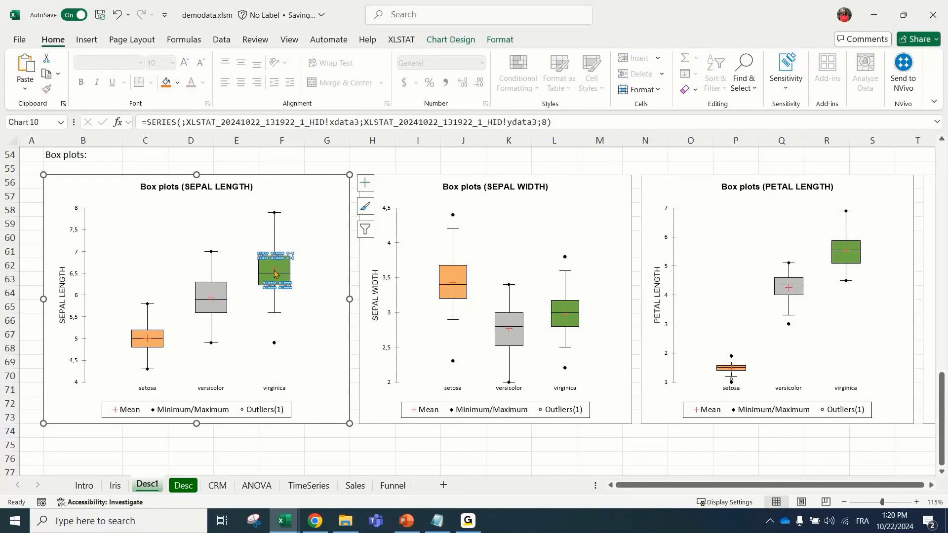
left_click(210, 191)
left_click(210, 190)
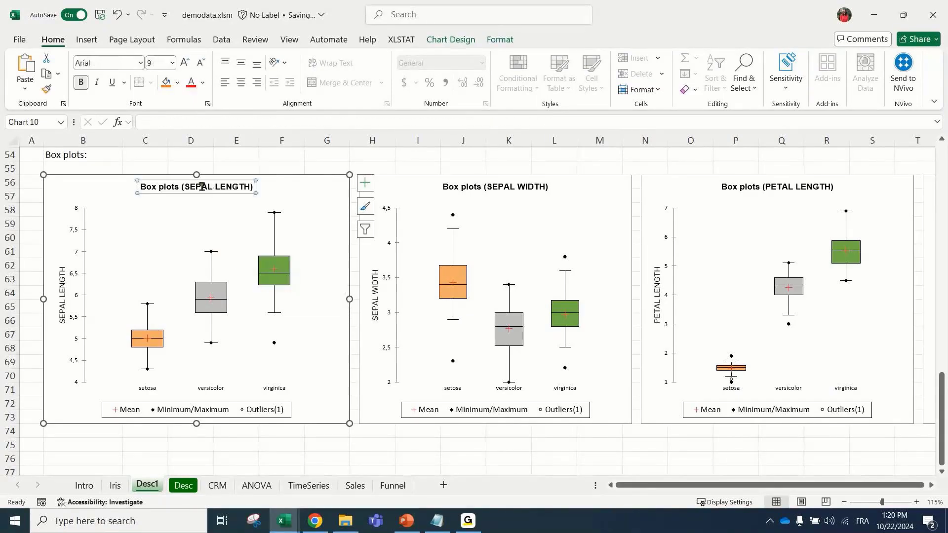
left_click(80, 230)
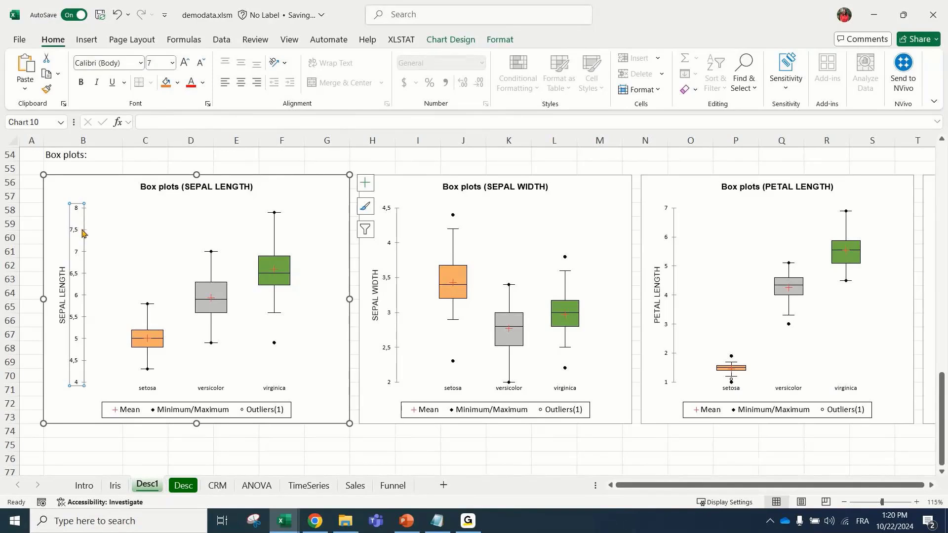
left_click(159, 409)
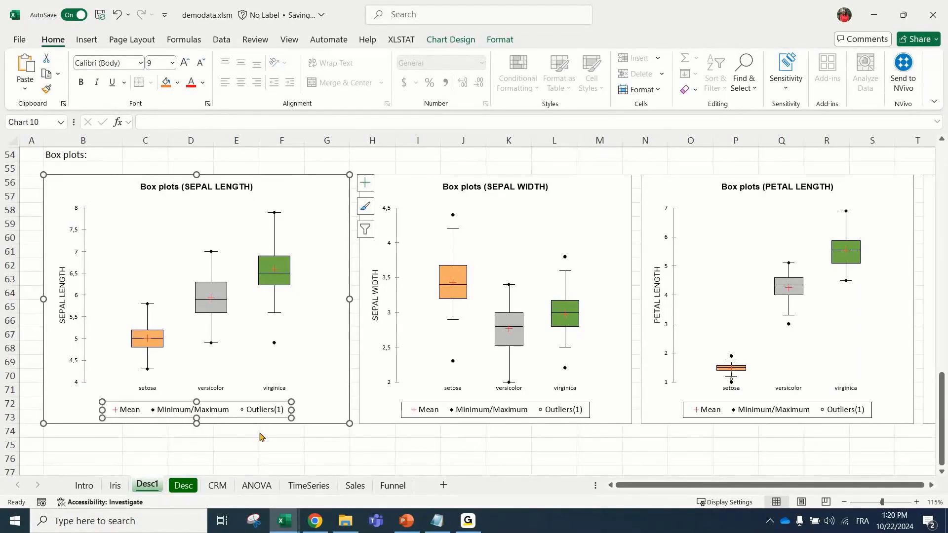
left_click(451, 39)
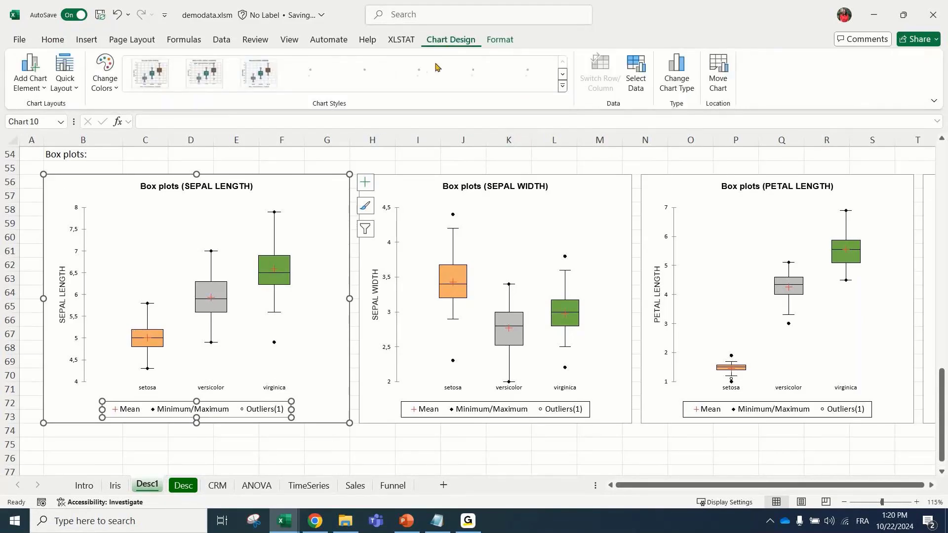
left_click(500, 40)
left_click(282, 156)
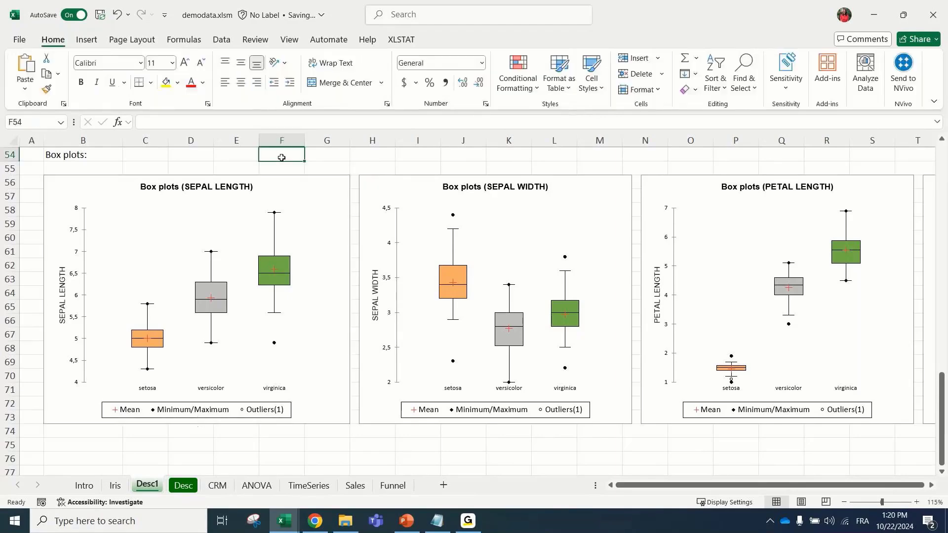
scroll(312, 218, "up", 1)
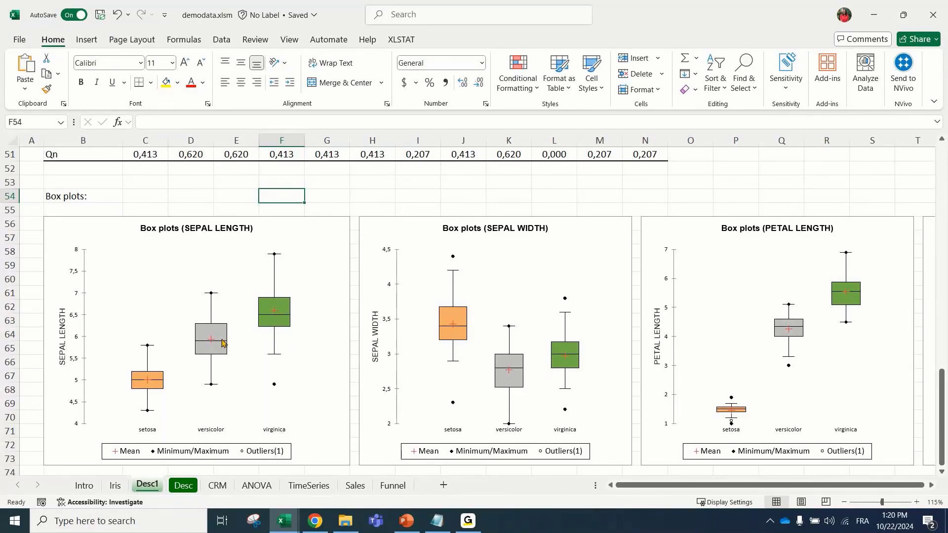
mouse_move(212, 341)
scroll(203, 354, "down", 1)
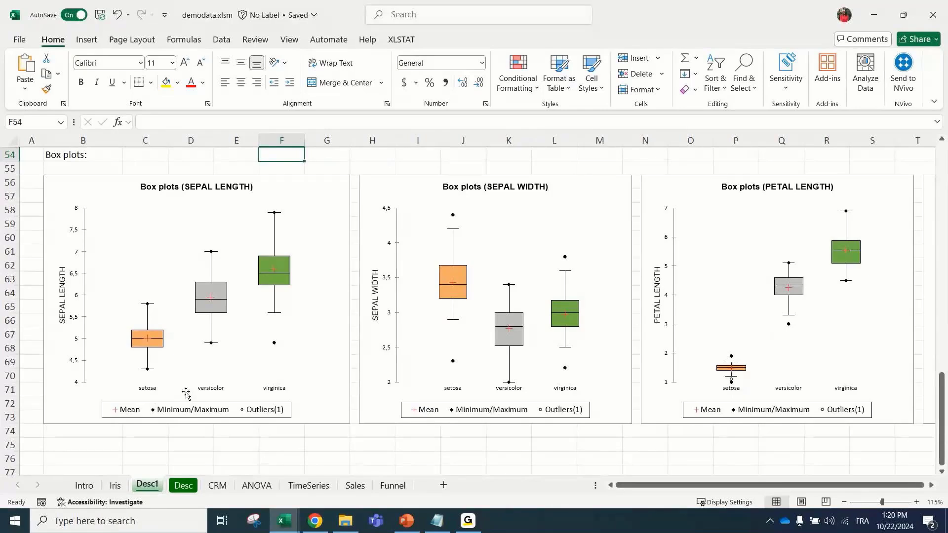
scroll(290, 394, "up", 1)
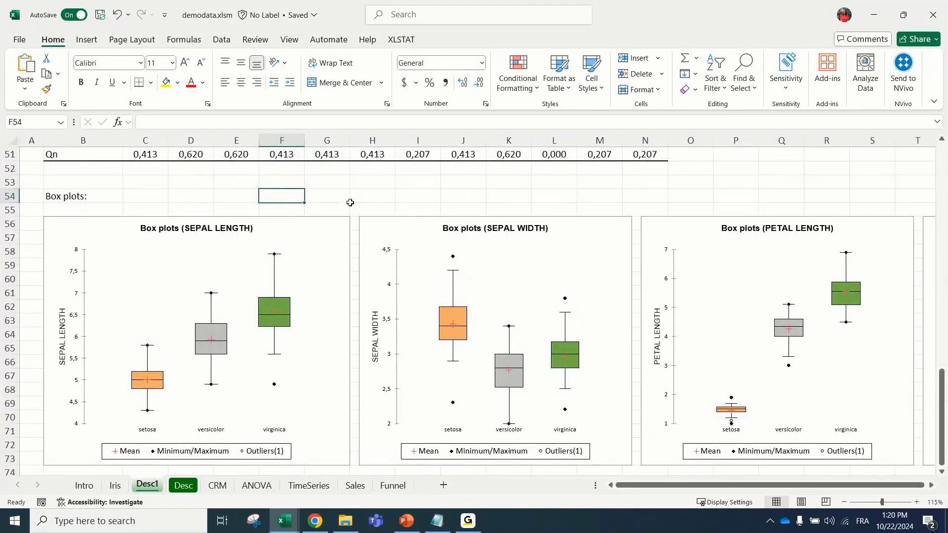
left_click(349, 201)
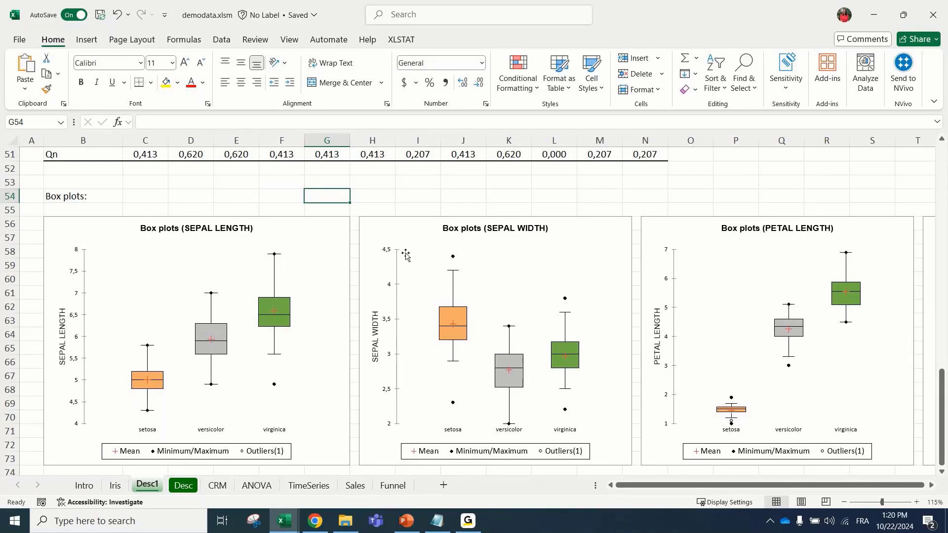
Start a parametric two-sample t-test and z-test on the Iris data, reset its settings and use the one column per variable format.
left_click(401, 39)
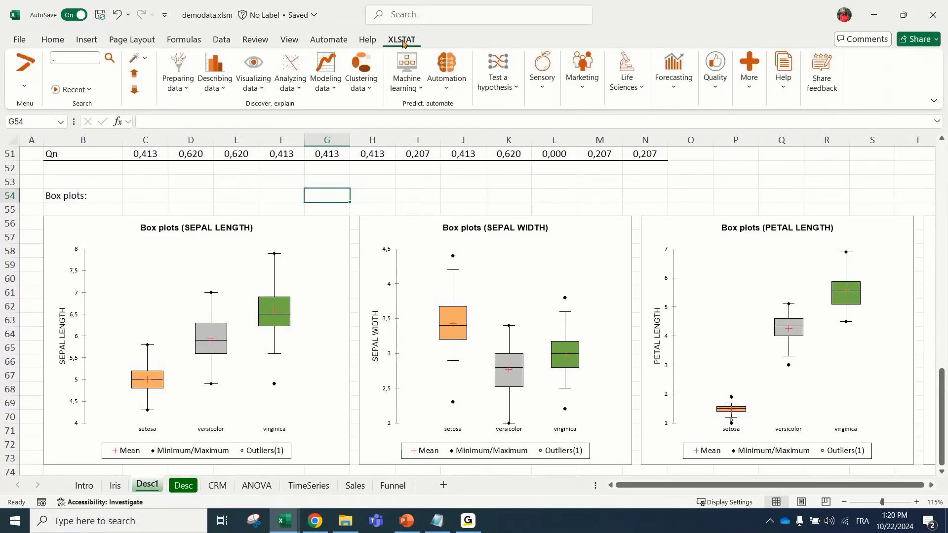
left_click(498, 83)
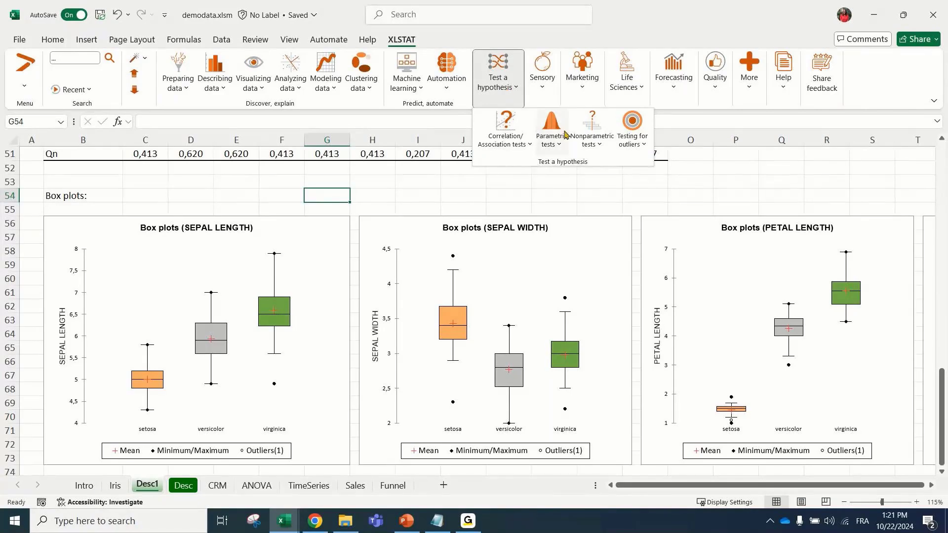
left_click(551, 124)
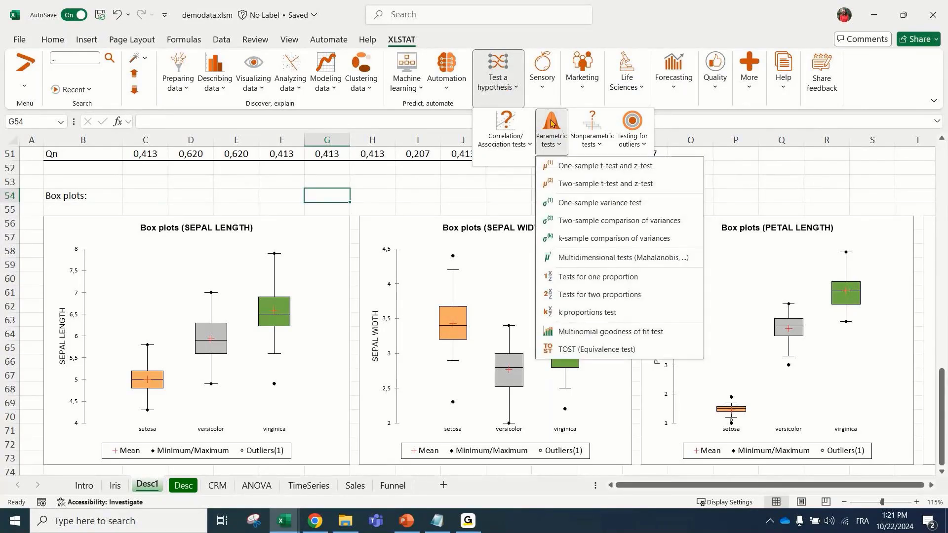
left_click(657, 190)
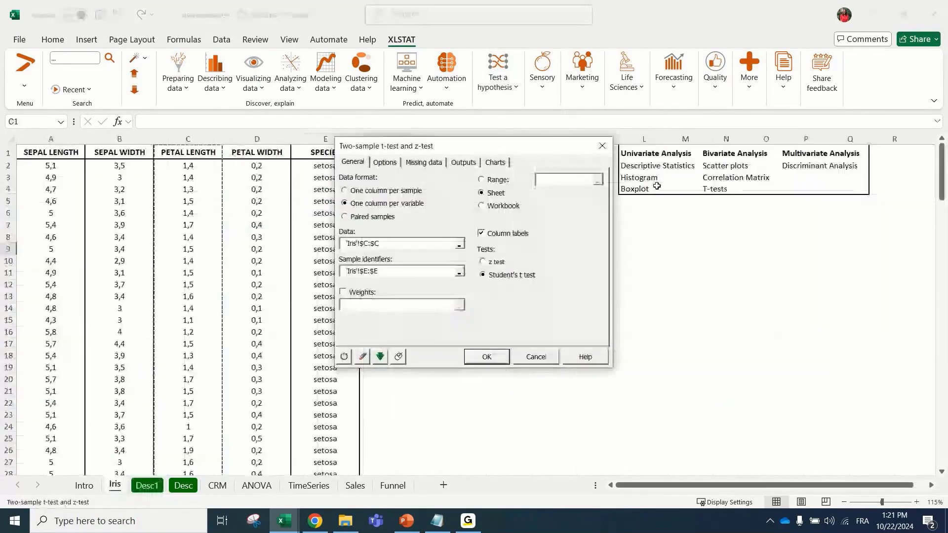
left_click(363, 359)
left_click_drag(413, 146, 443, 213)
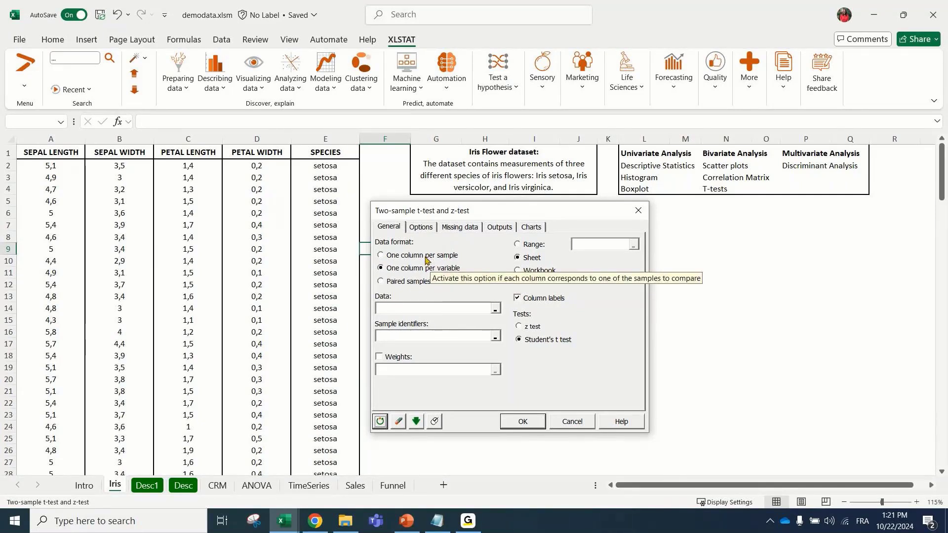
left_click(426, 281)
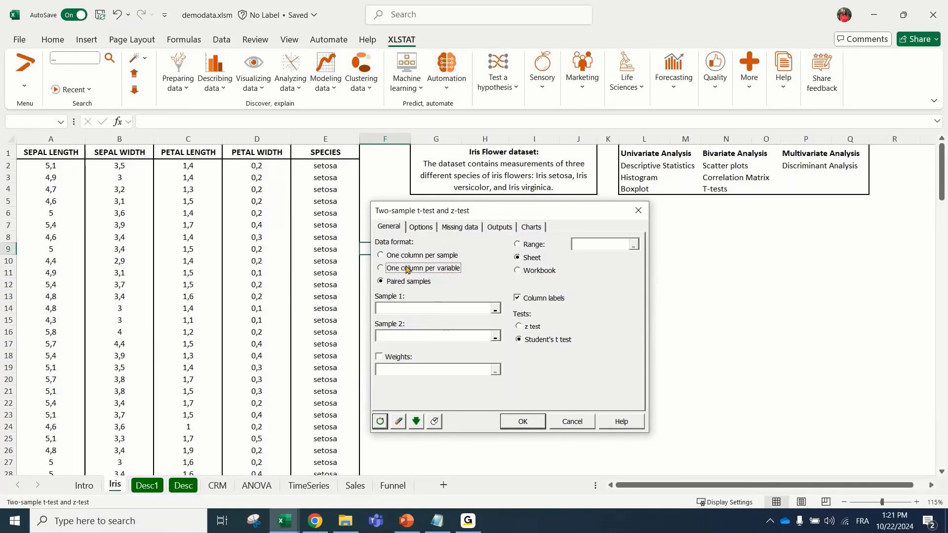
left_click(406, 270)
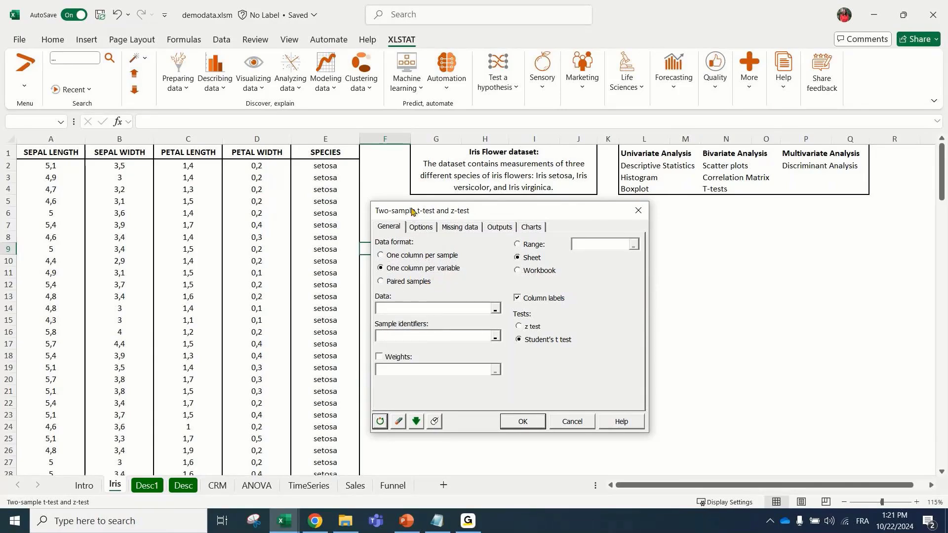
left_click_drag(413, 212, 402, 200)
left_click(192, 138)
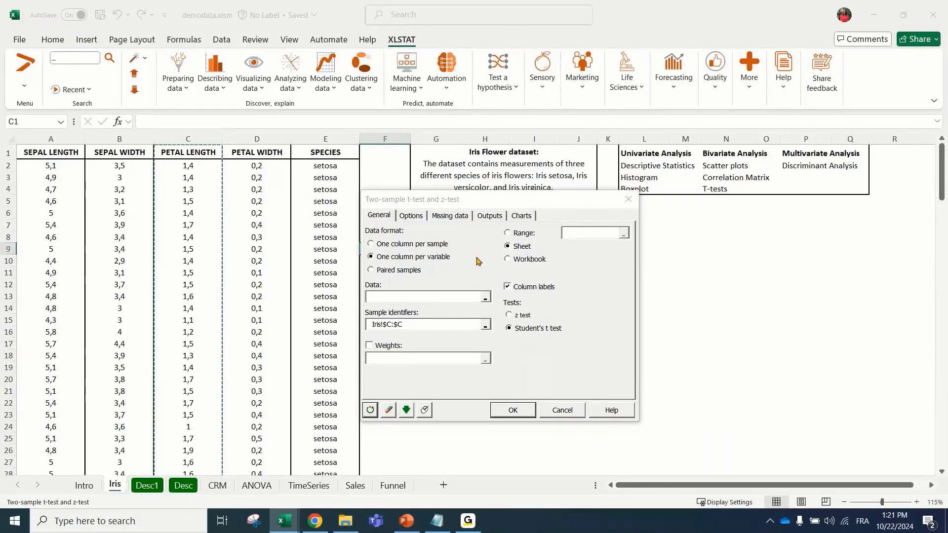
left_click_drag(51, 139, 251, 140)
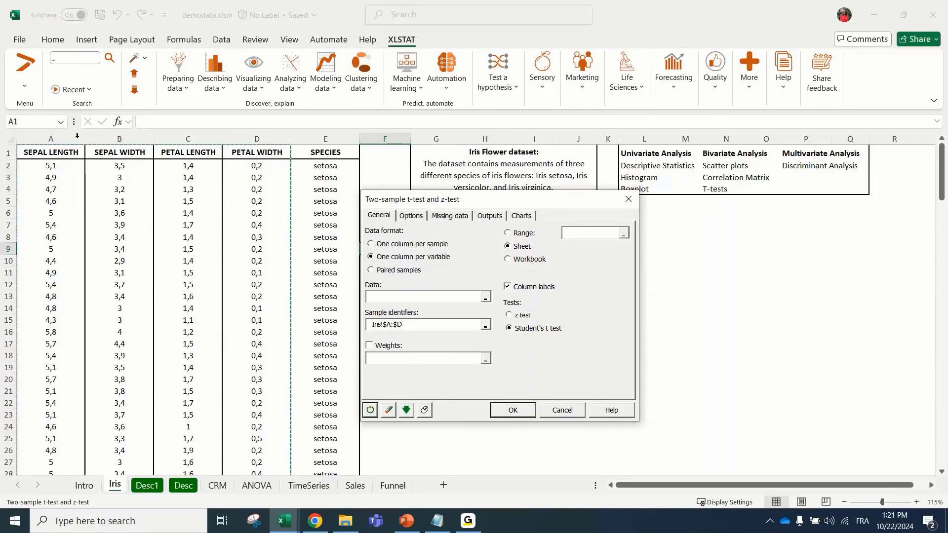
key("BackSpace")
left_click(190, 137)
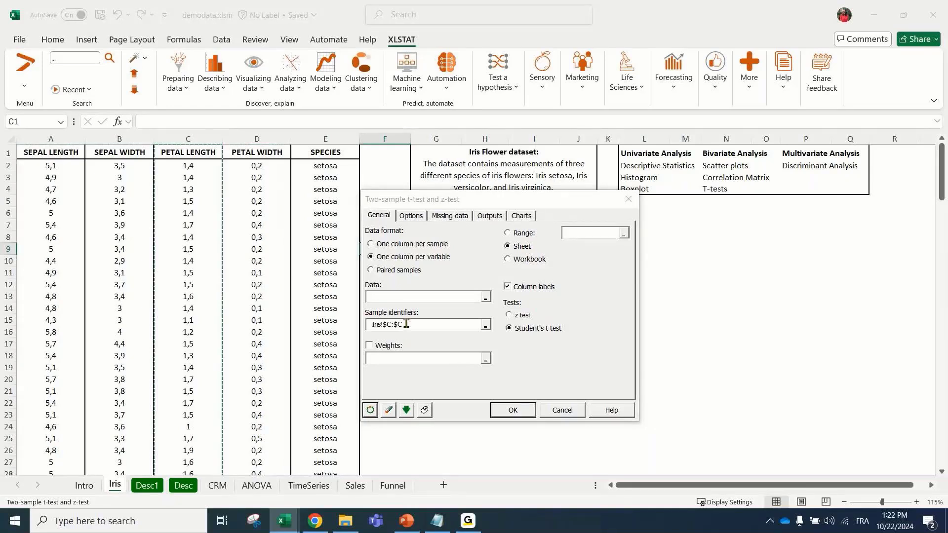
Assign the PETAL LENGTH column (Iris!$C:$C) as the test data and the SPECIES column (Iris!$E:$E) as the sample identifiers.
left_click(408, 296)
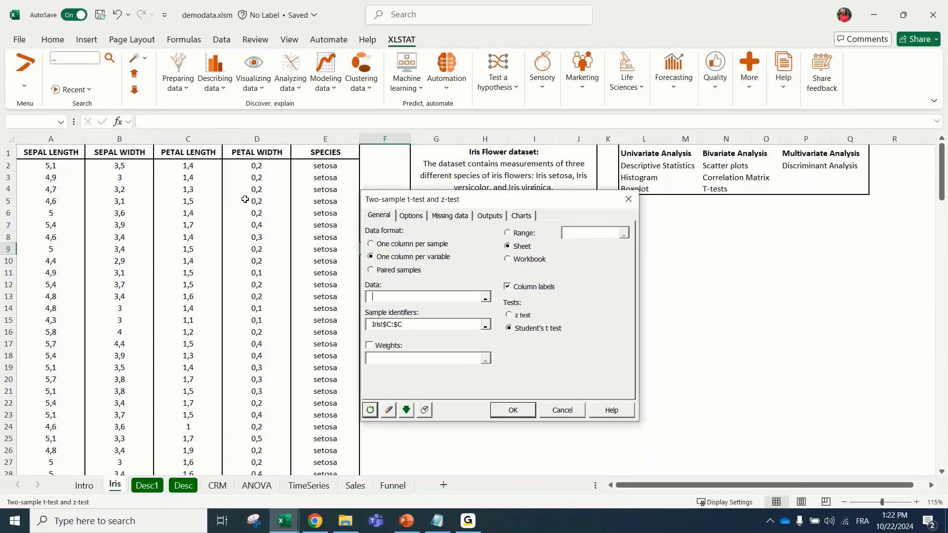
left_click(190, 139)
left_click_drag(409, 324, 322, 327)
key("BackSpace")
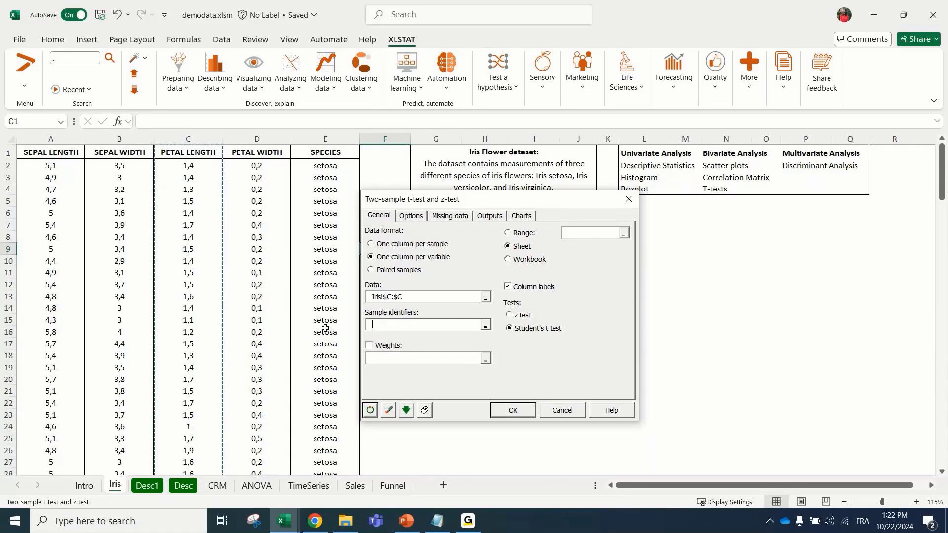
left_click(329, 135)
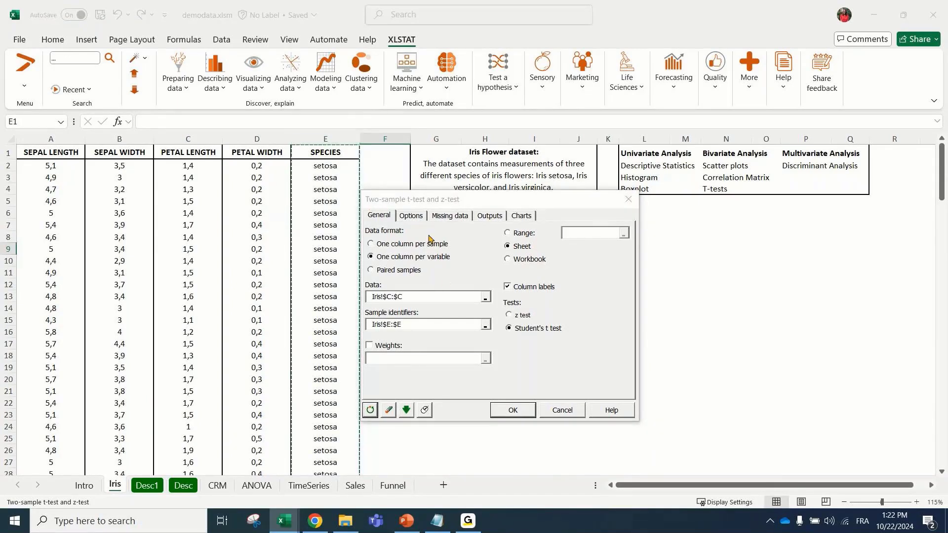
Have the t-test treat multiple samples independently and set missing data handling to Do not accept missing data.
left_click(418, 219)
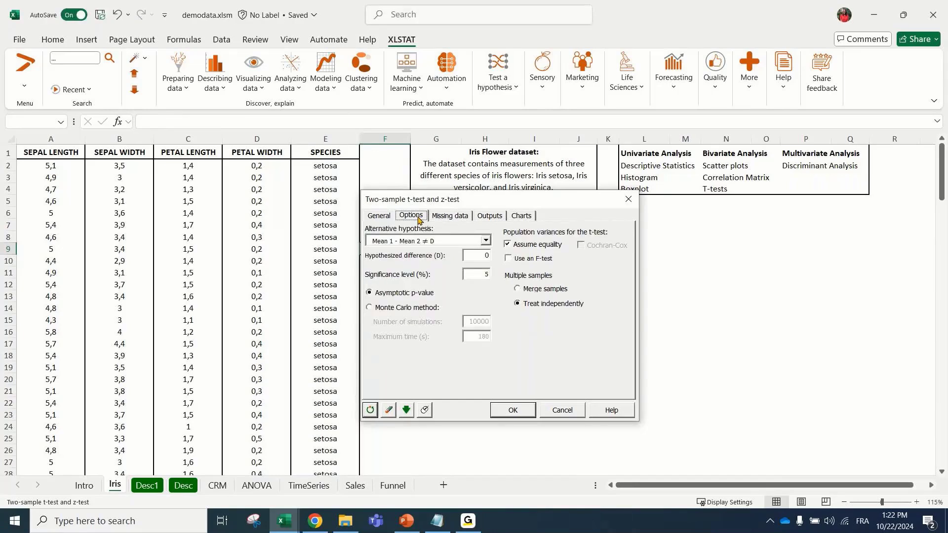
left_click(516, 303)
left_click(461, 217)
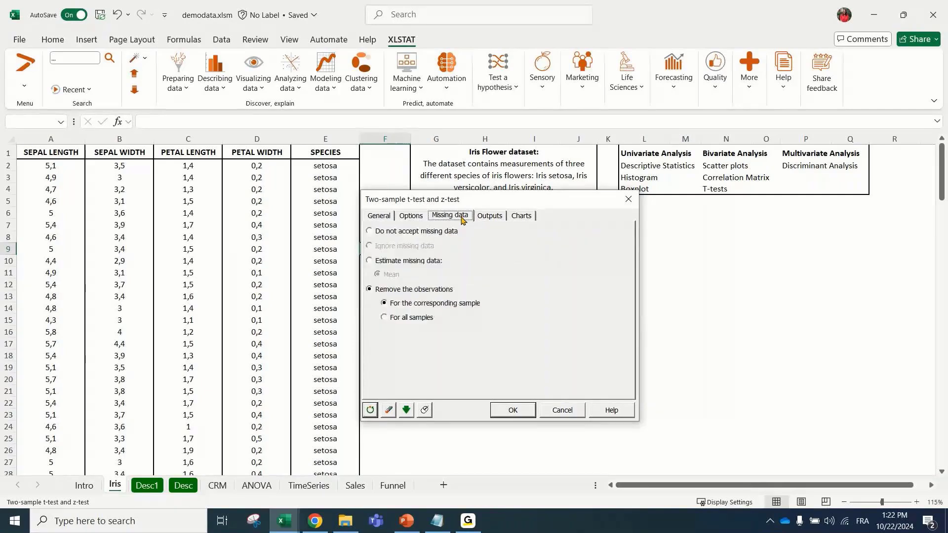
left_click(434, 231)
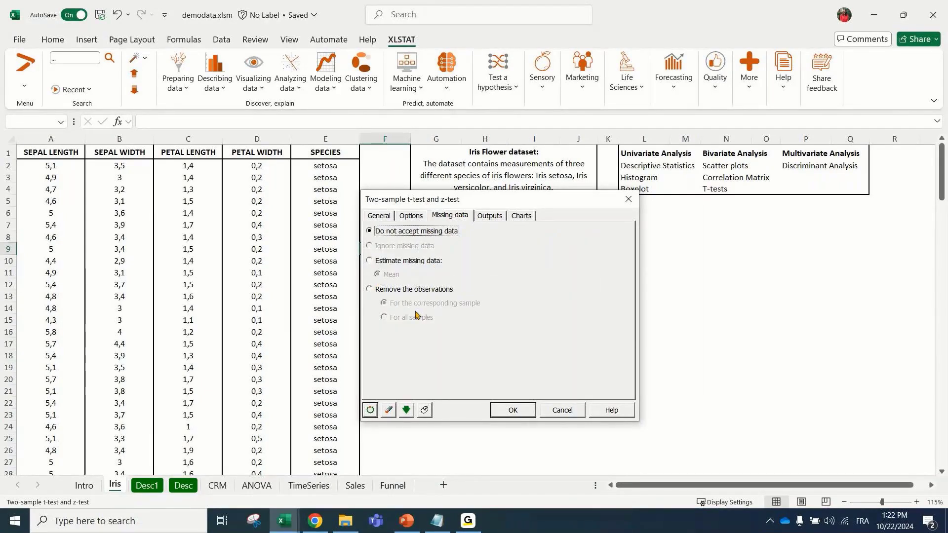
Set missing data handling to Remove the observations for the corresponding sample, check the output and chart options, and run the t-test.
left_click(422, 262)
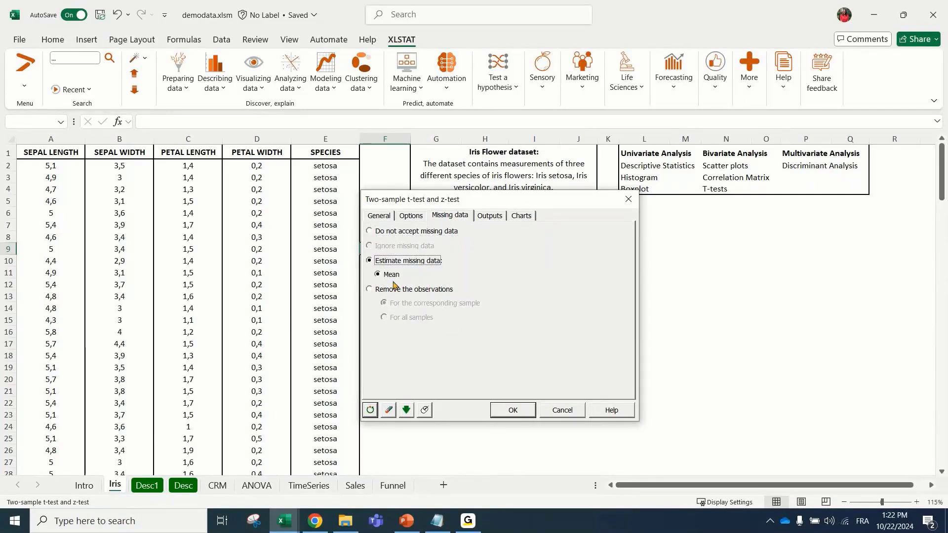
left_click(441, 293)
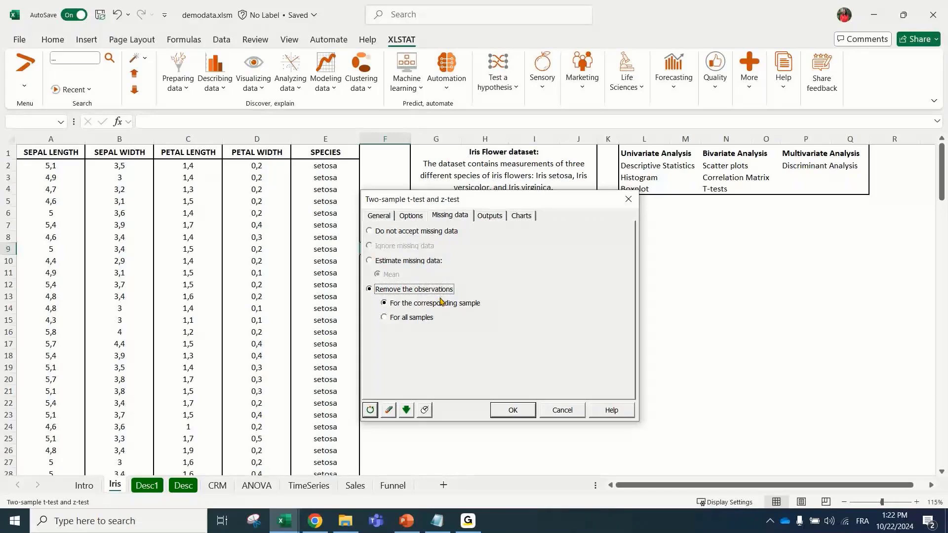
left_click(490, 216)
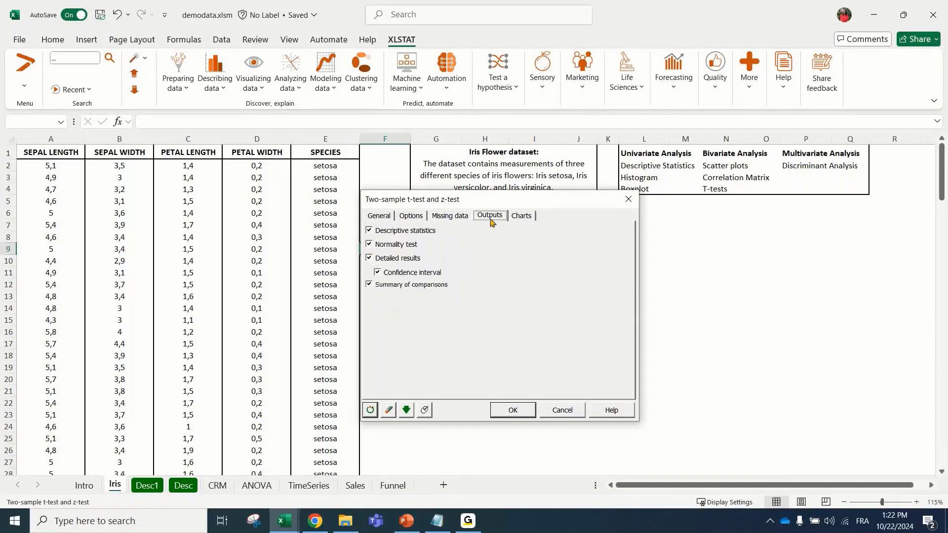
left_click(521, 217)
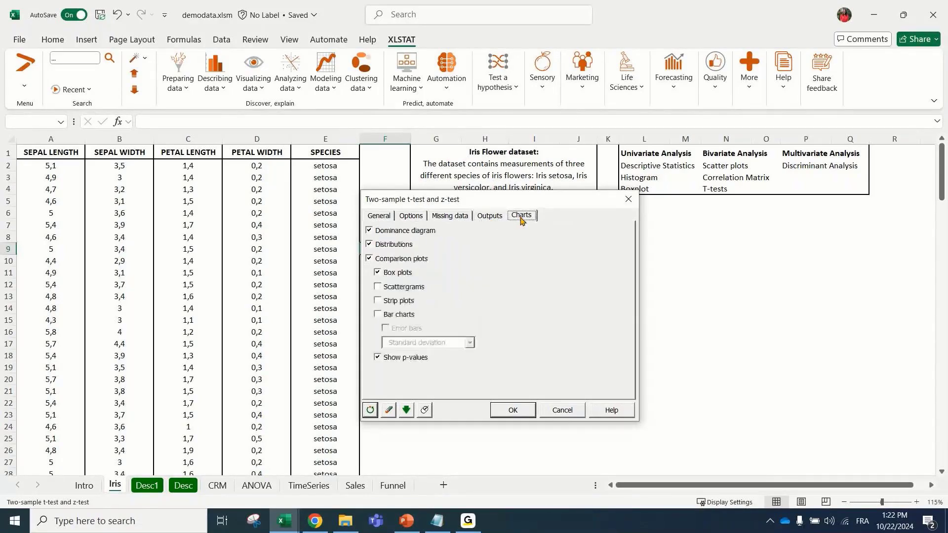
left_click(521, 413)
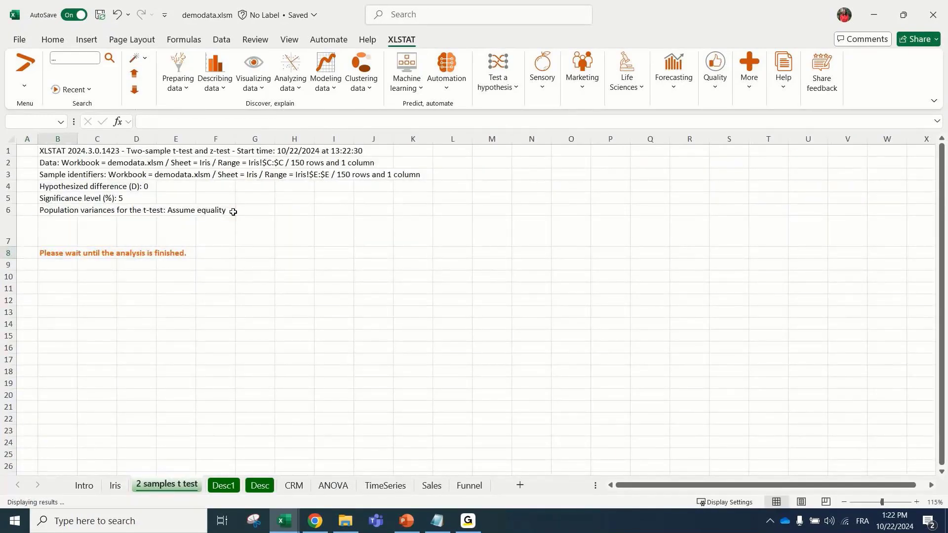
Widen columns B and C of the t-test report so the variable names and Observations headers fit.
left_click(233, 211)
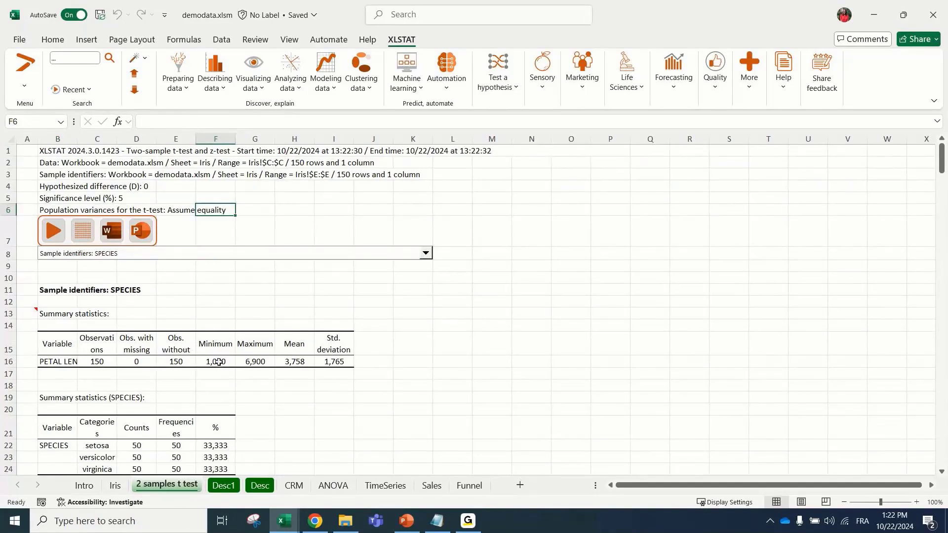
scroll(218, 363, "down", 2)
left_click_drag(78, 141, 97, 138)
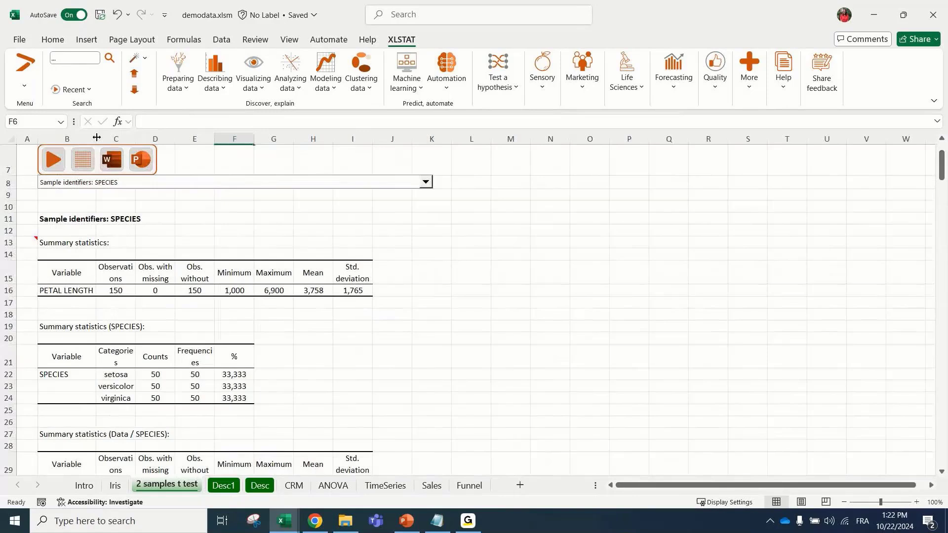
double_click(135, 136)
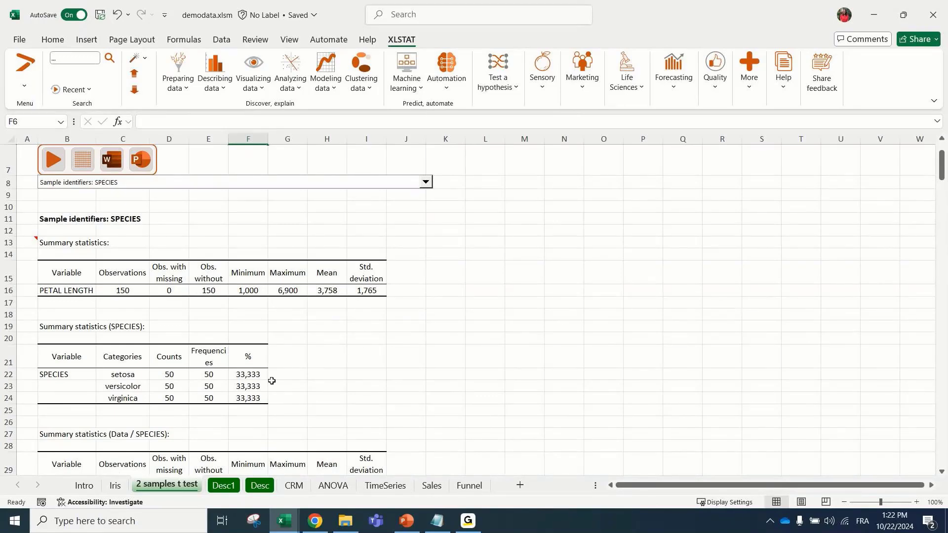
Review the summary statistics by species and go to the two-tailed t-test comparing setosa and versicolor petal length.
scroll(271, 381, "down", 3)
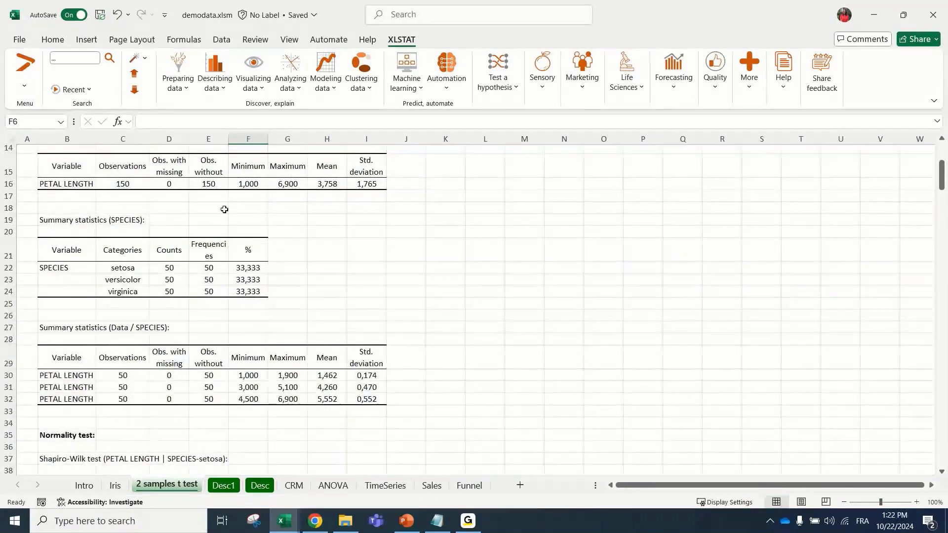
scroll(172, 240, "down", 3)
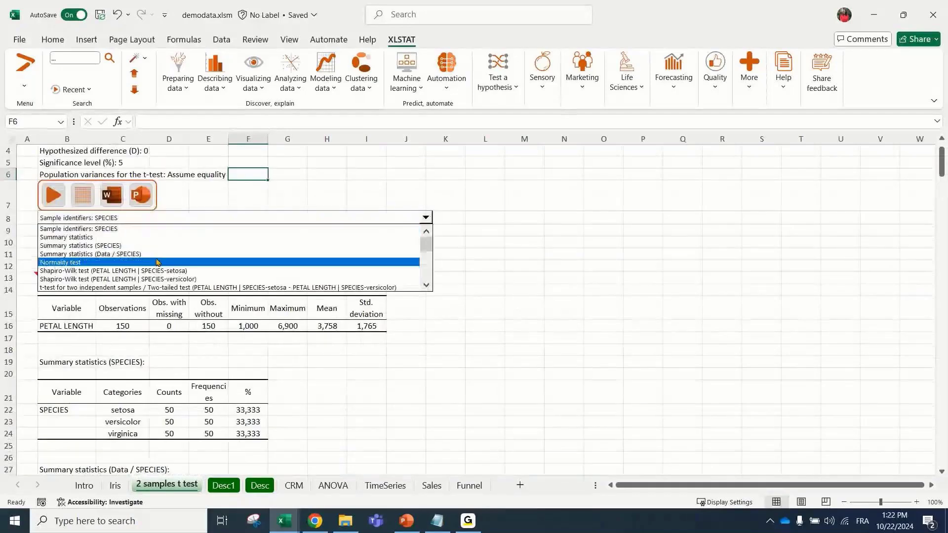
left_click(149, 287)
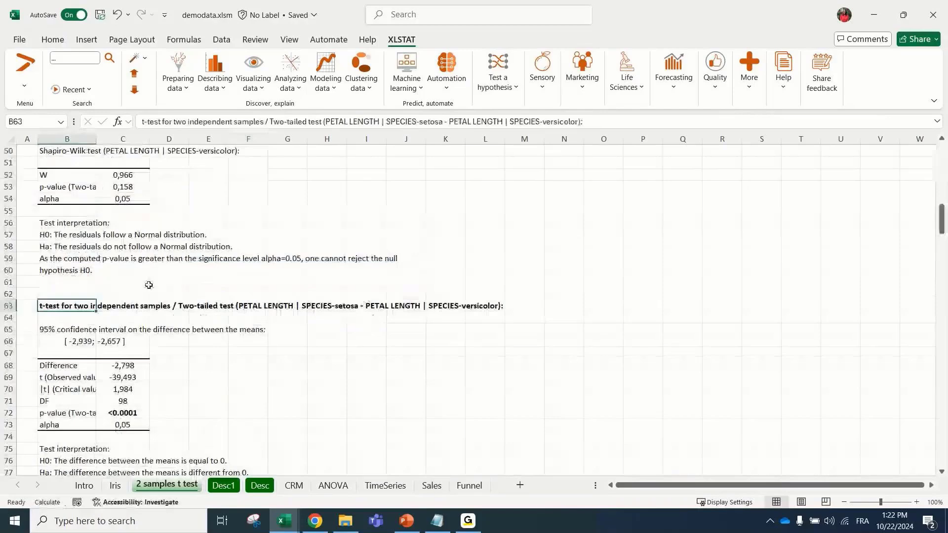
scroll(148, 285, "down", 20)
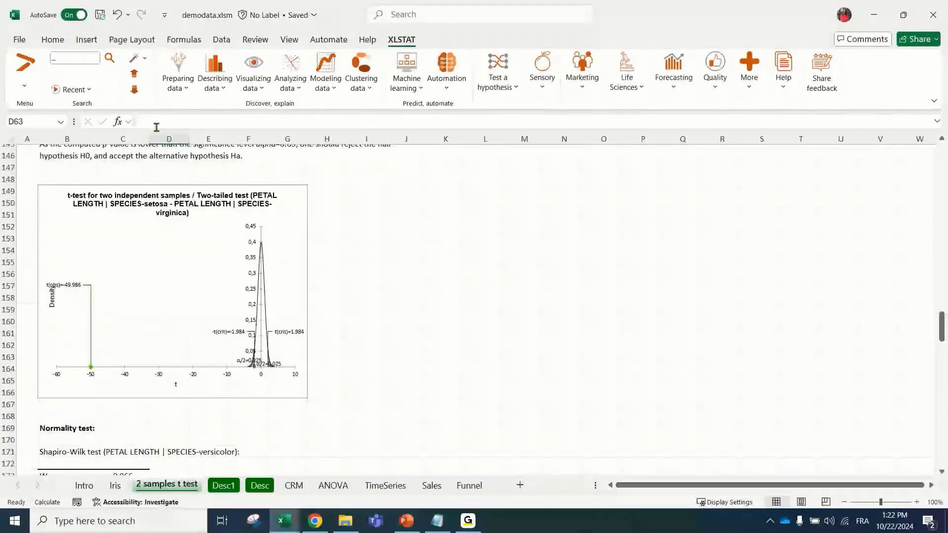
Widen the petal length box plot chart at the end of the t-test report.
left_click(134, 91)
left_click(430, 340)
scroll(426, 333, "down", 3)
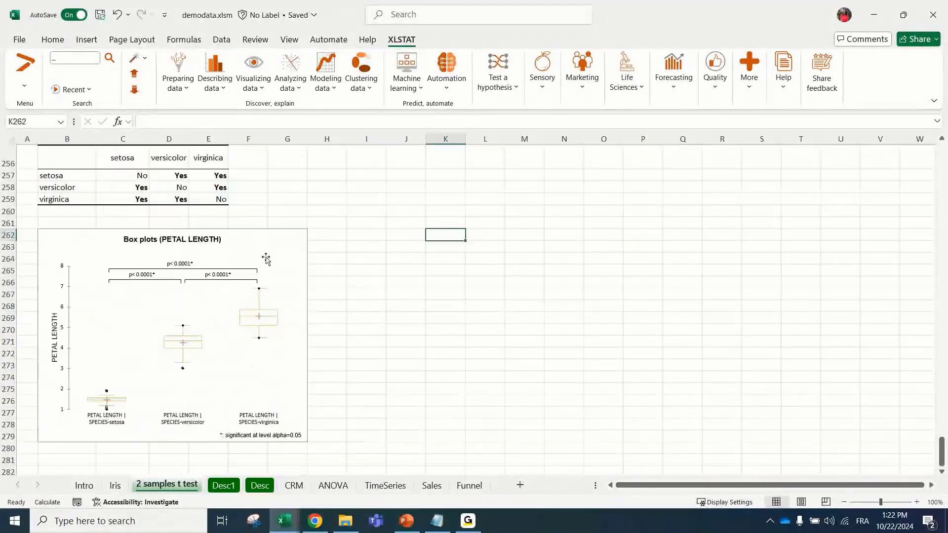
left_click(266, 258)
left_click_drag(309, 443, 427, 446)
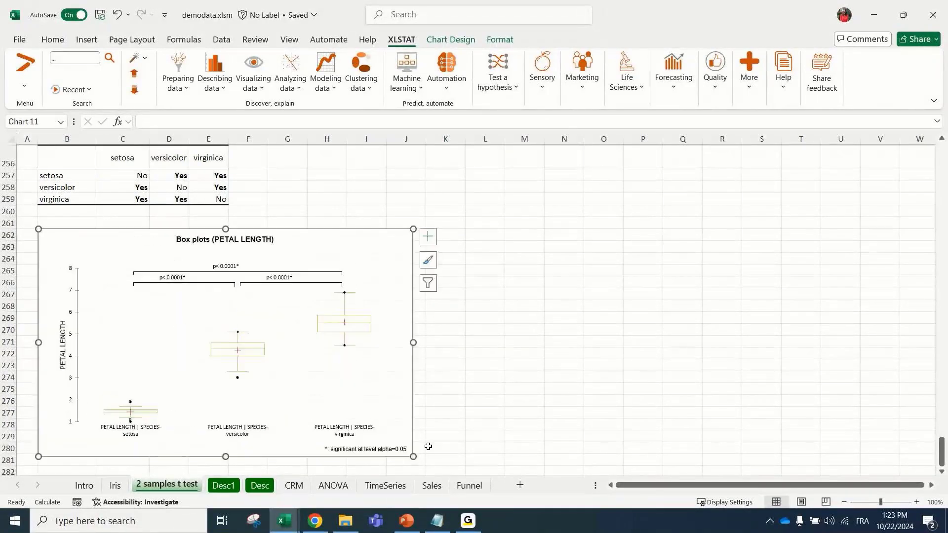
left_click(561, 392)
Examine the p-values, the significant differences table and the versicolor–virginica t-test interpretation above the petal length box plot.
scroll(284, 245, "up", 8)
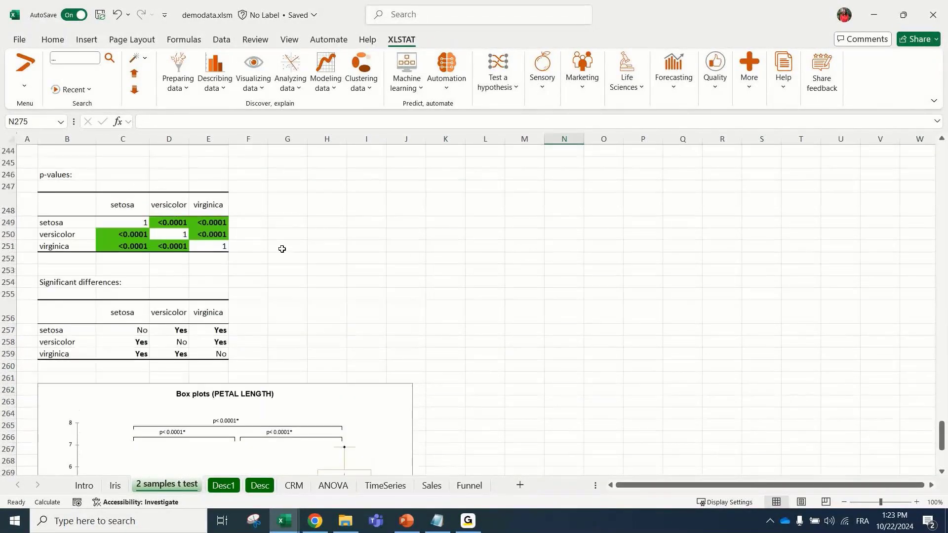
scroll(283, 250, "up", 5)
scroll(266, 290, "up", 3)
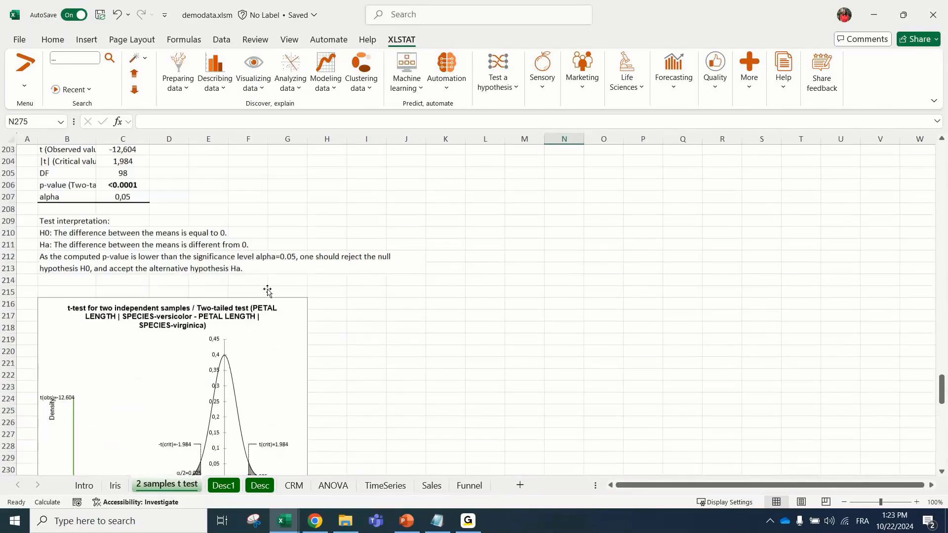
scroll(257, 272, "down", 3)
scroll(326, 285, "down", 9)
scroll(372, 286, "down", 5)
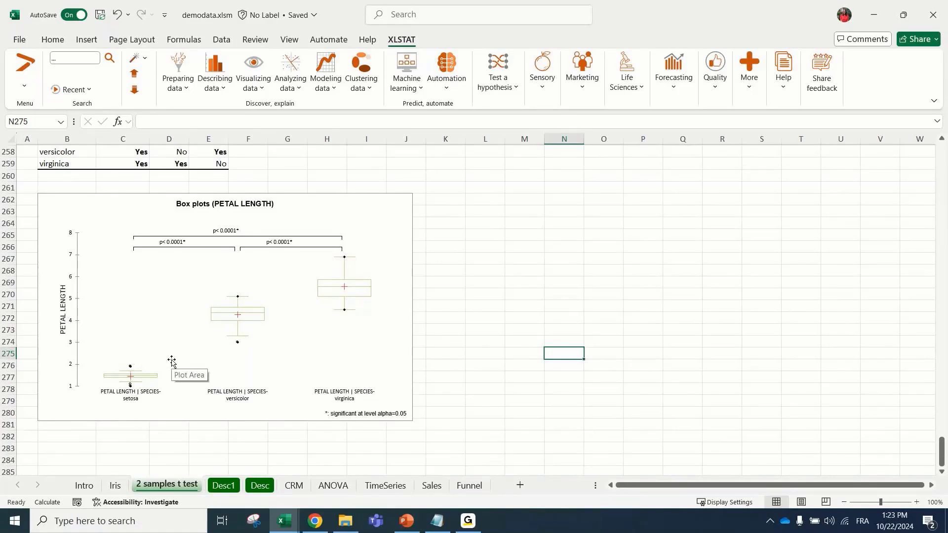
Compare the petal length box plot on the Desc1 sheet with the t-test report's box plot and its p-value brackets.
left_click(237, 486)
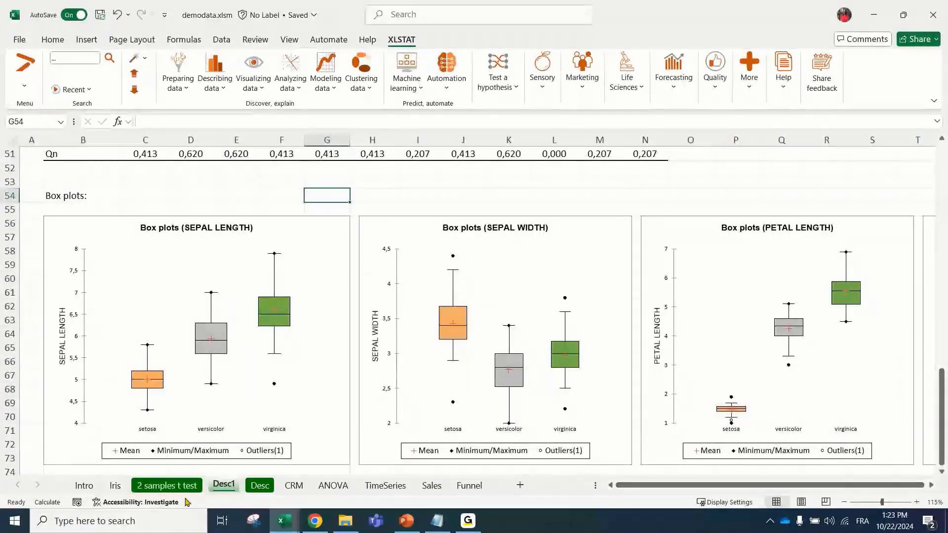
left_click(170, 486)
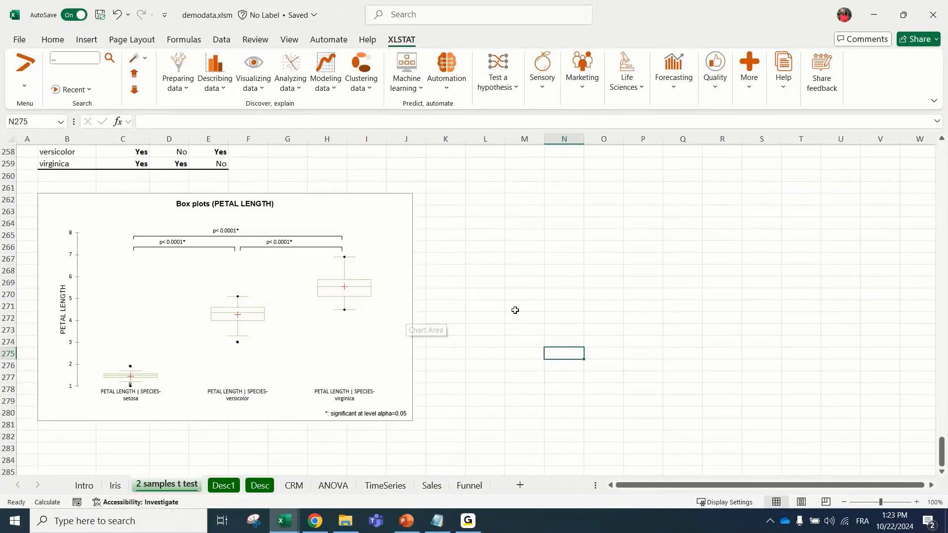
left_click(515, 310)
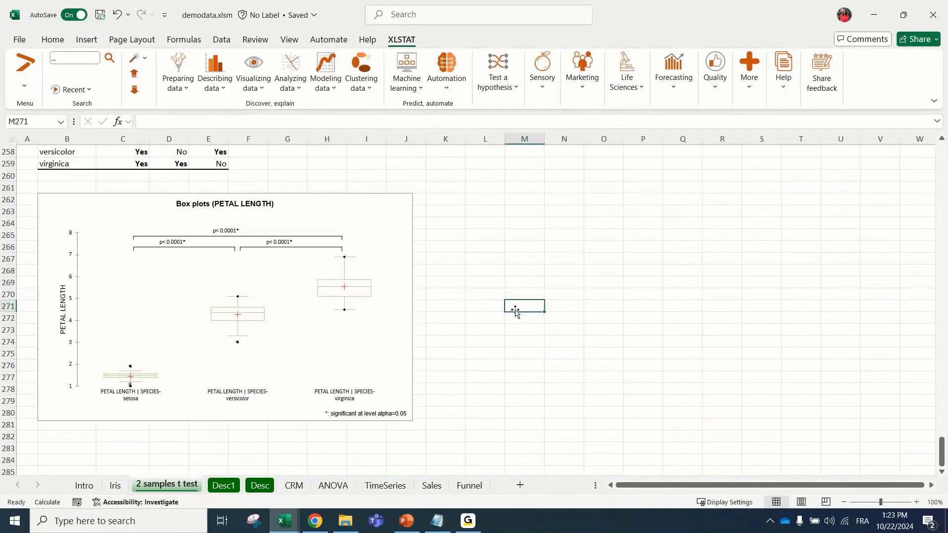
left_click(193, 245)
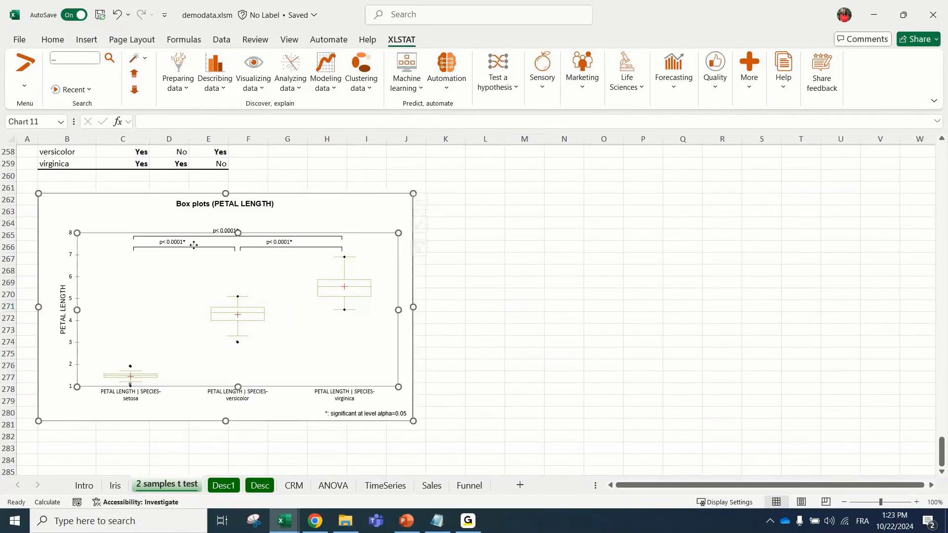
left_click(250, 178)
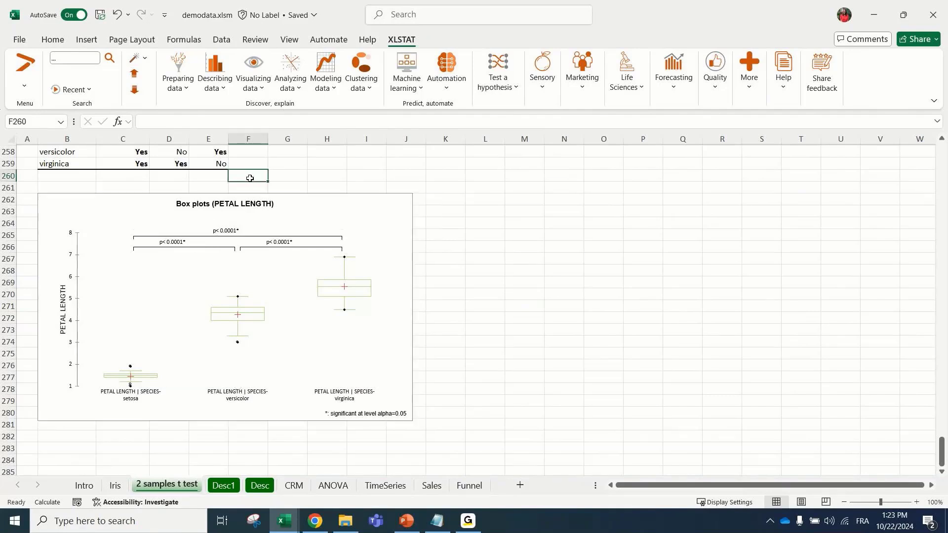
Examine the Shapiro-Wilk normality tests and the setosa–versicolor t-test's title, results table and interpretation in the report.
left_click(519, 283)
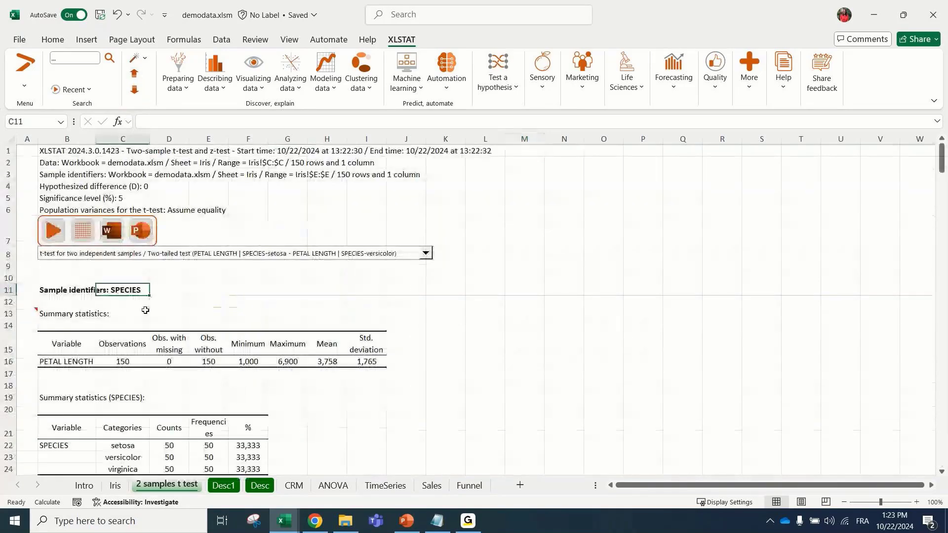
scroll(145, 310, "down", 11)
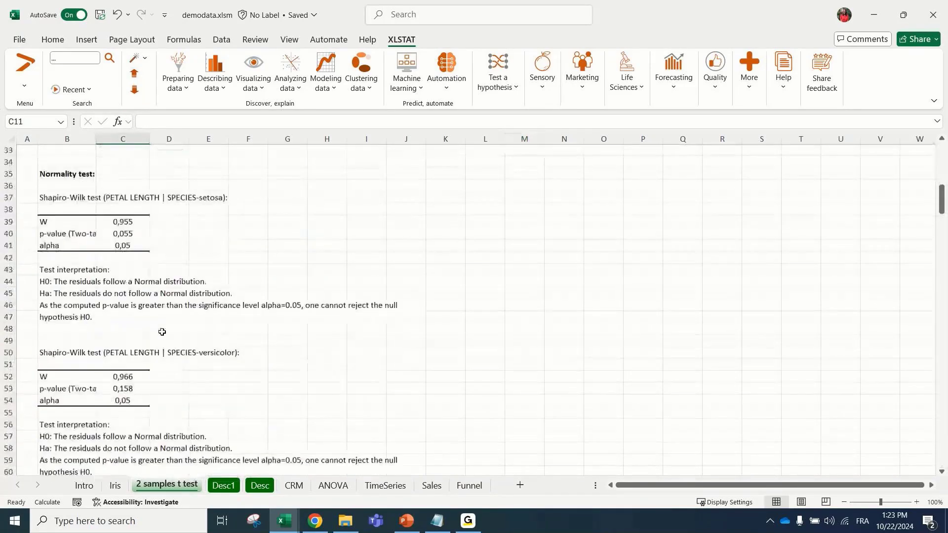
scroll(162, 332, "down", 6)
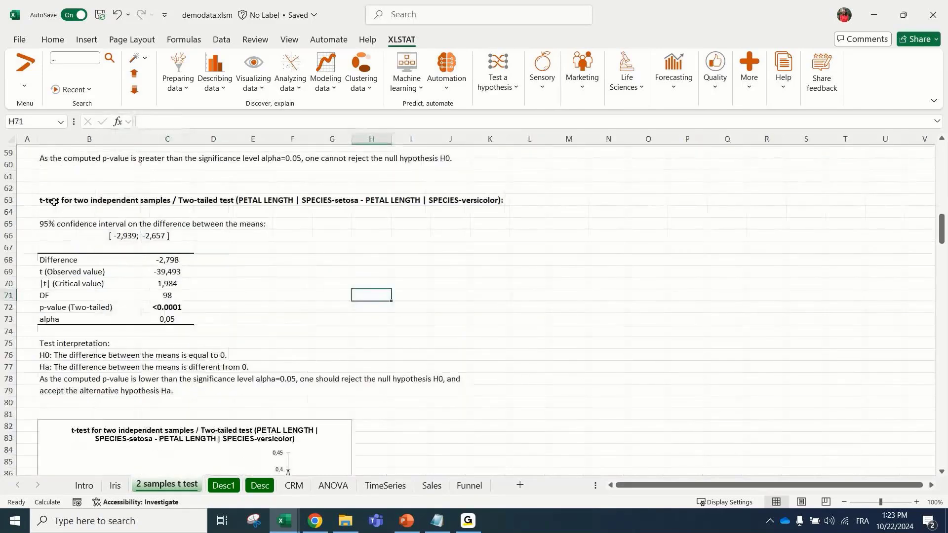
left_click_drag(53, 202, 543, 323)
left_click(669, 305)
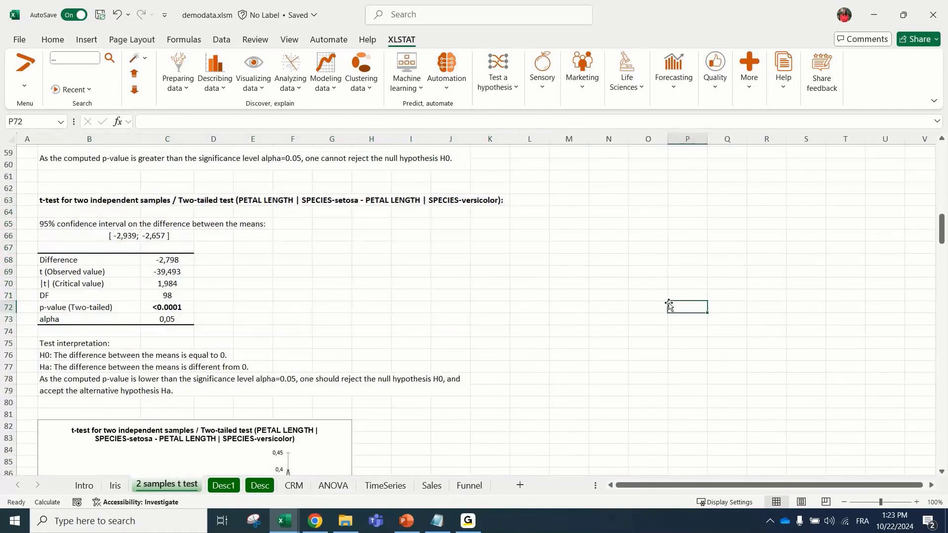
left_click(6, 200)
left_click_drag(50, 259, 169, 319)
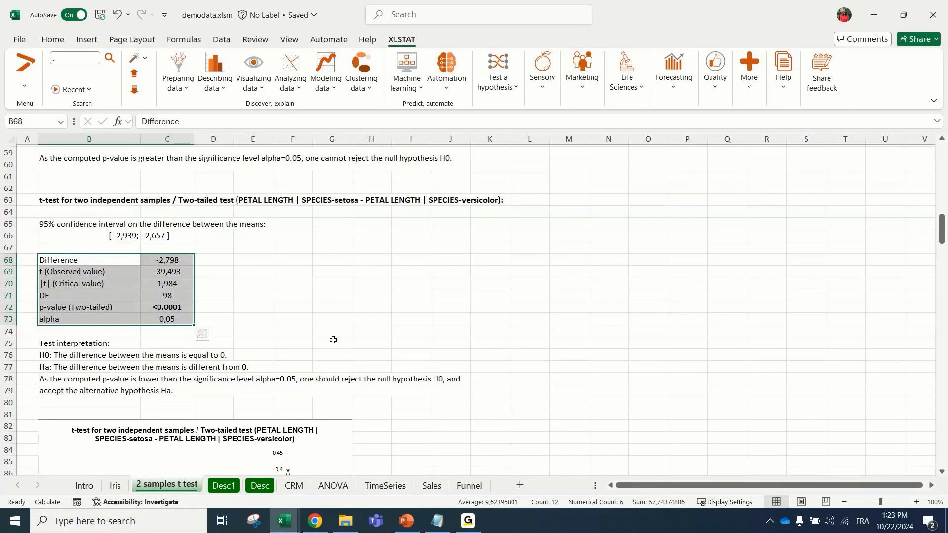
left_click_drag(328, 201, 491, 201)
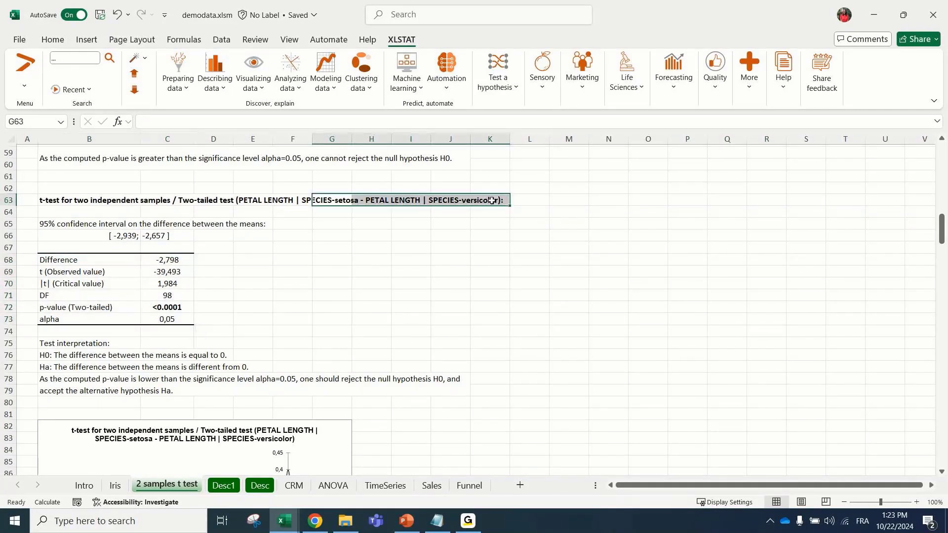
left_click(433, 273)
scroll(432, 273, "down", 3)
Return to the Iris sheet and review its list of bivariate and multivariate analyses, including scatter plots and the correlation matrix.
left_click(115, 486)
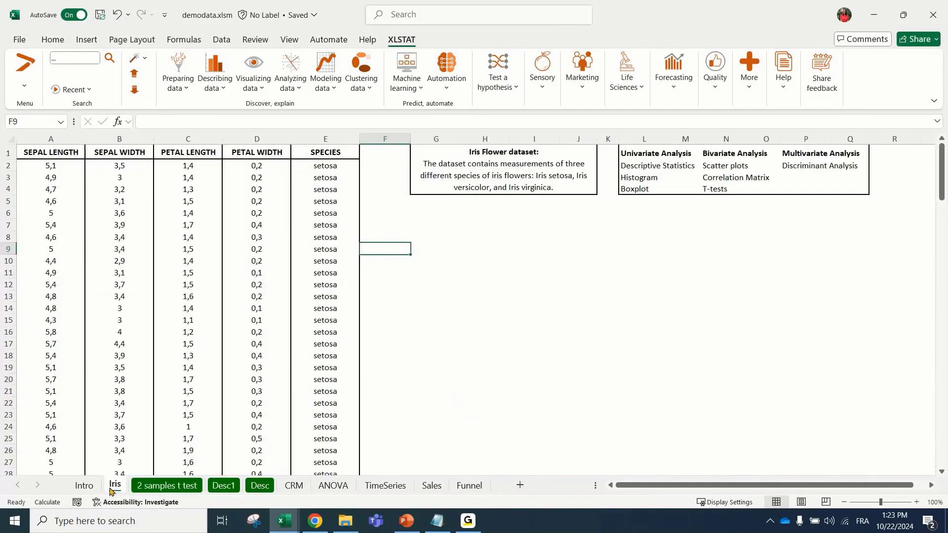
left_click(815, 164)
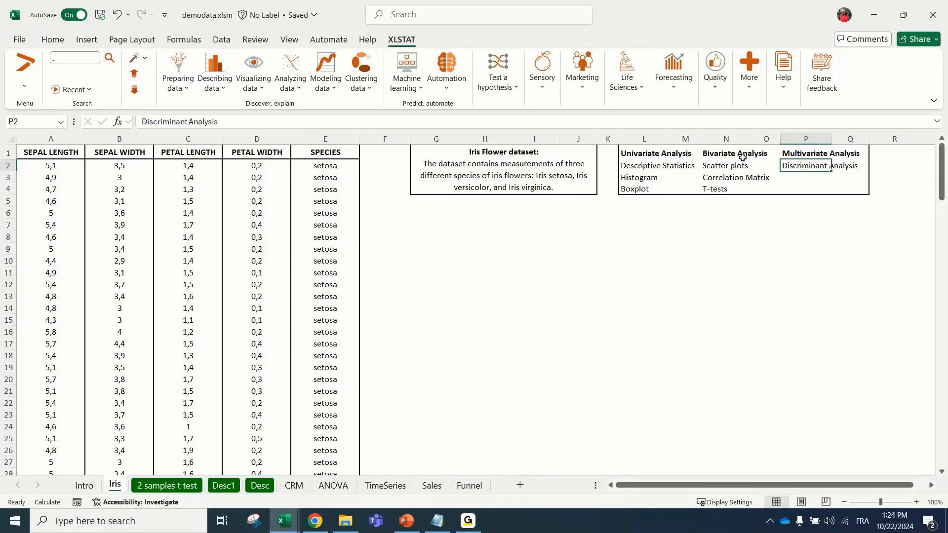
left_click_drag(742, 157, 761, 192)
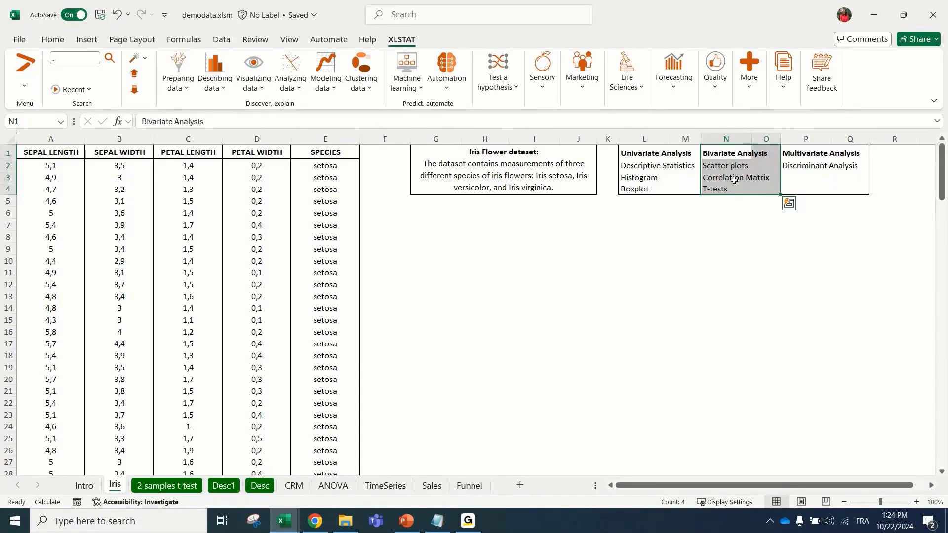
left_click(735, 181)
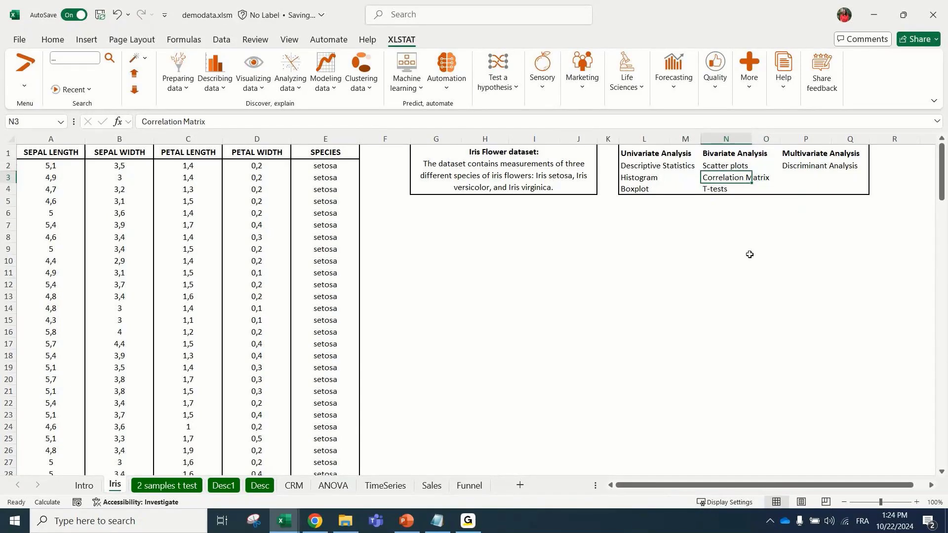
key("Up")
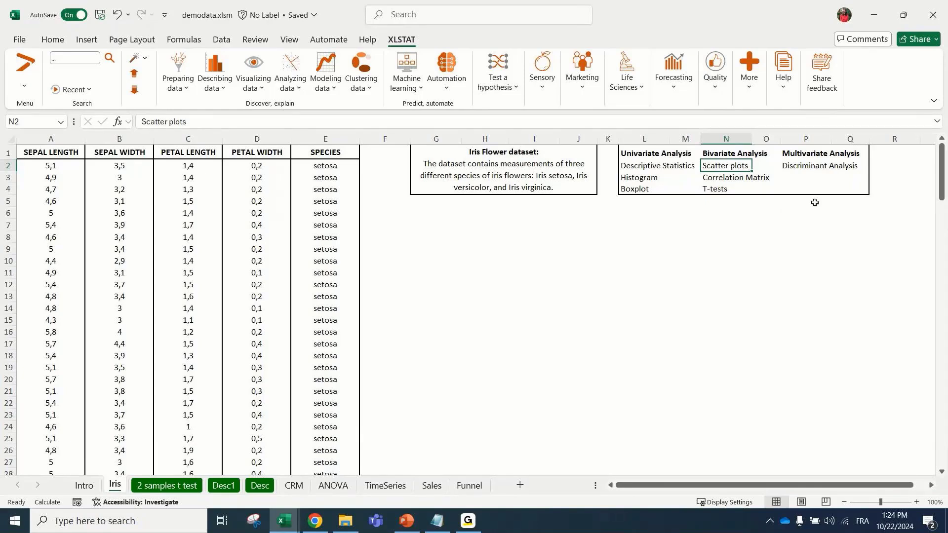
Create a scatter plot of petal length (Y) against petal width (X), grouped by the species column.
left_click_drag(194, 139, 140, 143)
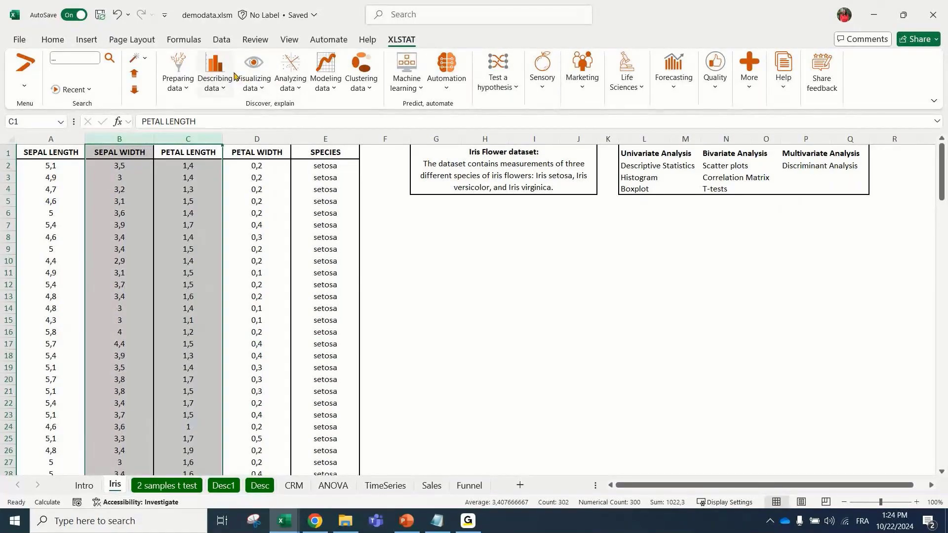
left_click(253, 79)
left_click(290, 179)
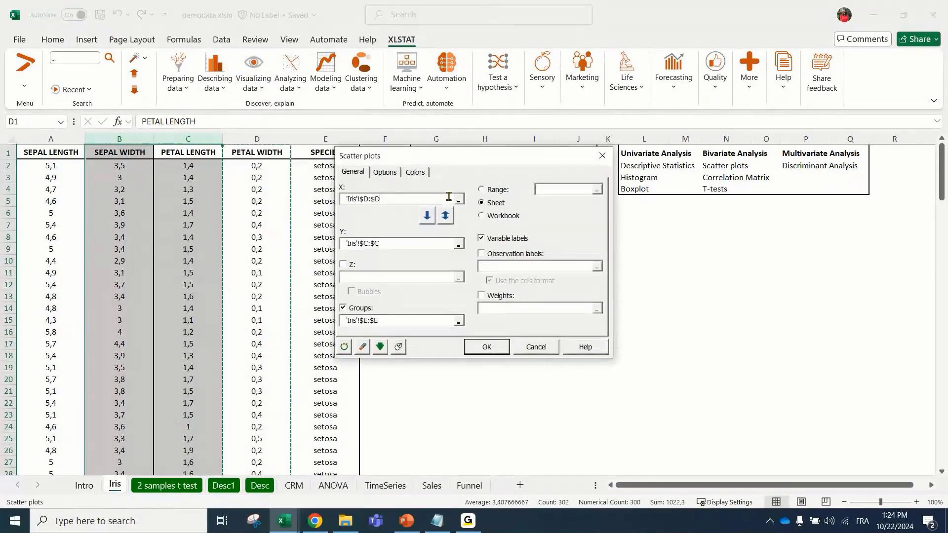
left_click_drag(429, 159, 437, 157)
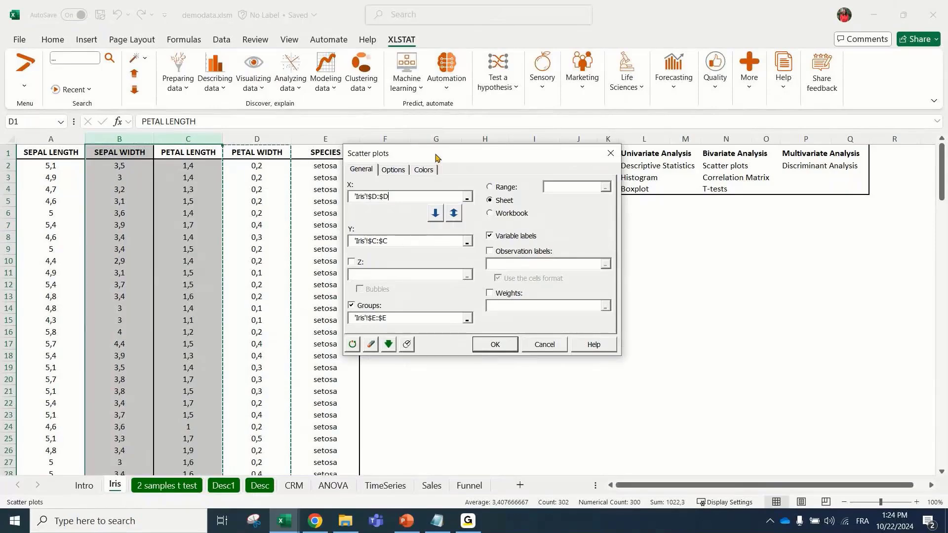
key("Return")
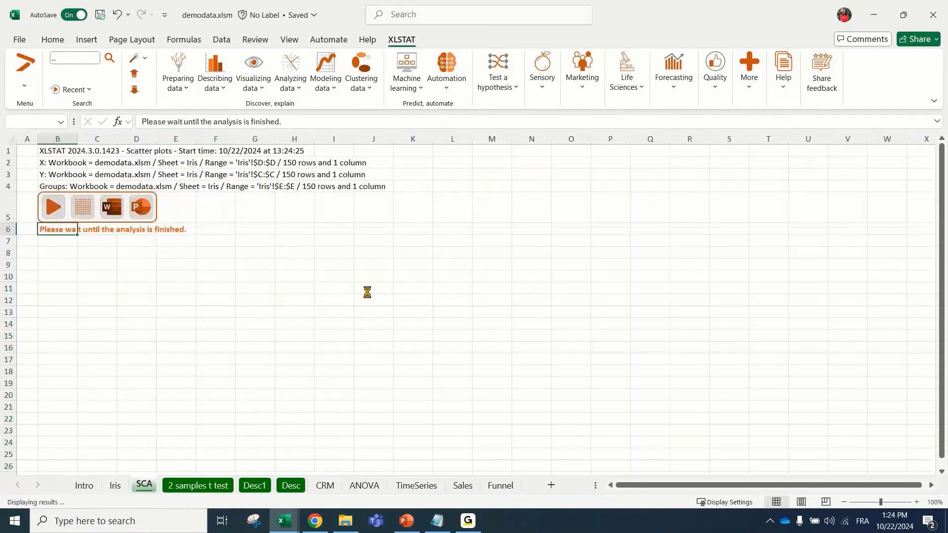
left_click(375, 313)
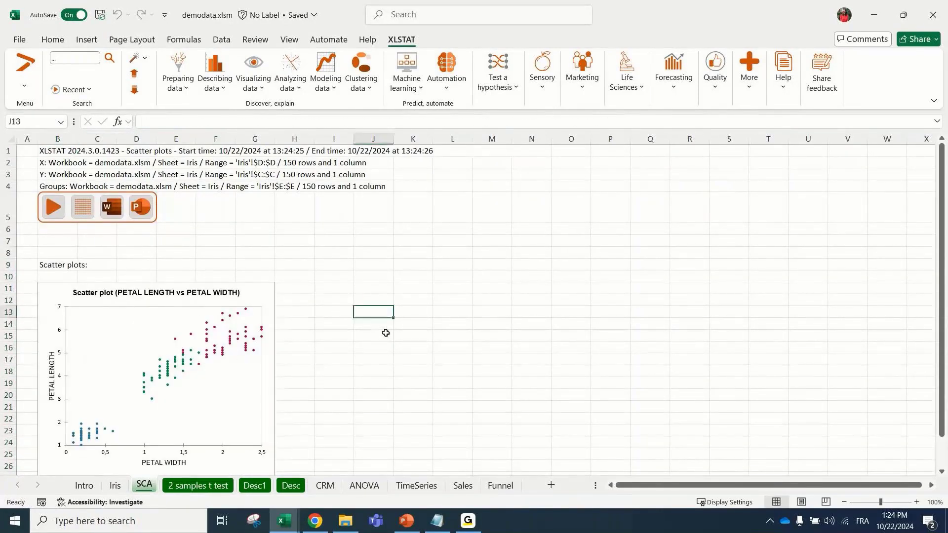
Examine how the three species' points cluster in the petal length versus petal width scatter plot, including its legend.
scroll(387, 338, "up", 1)
scroll(388, 340, "down", 1)
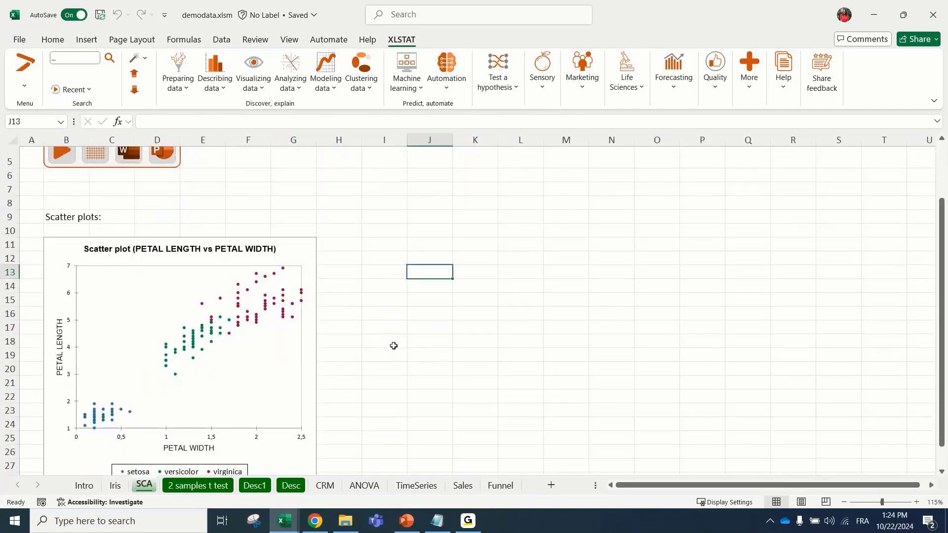
scroll(393, 346, "down", 1)
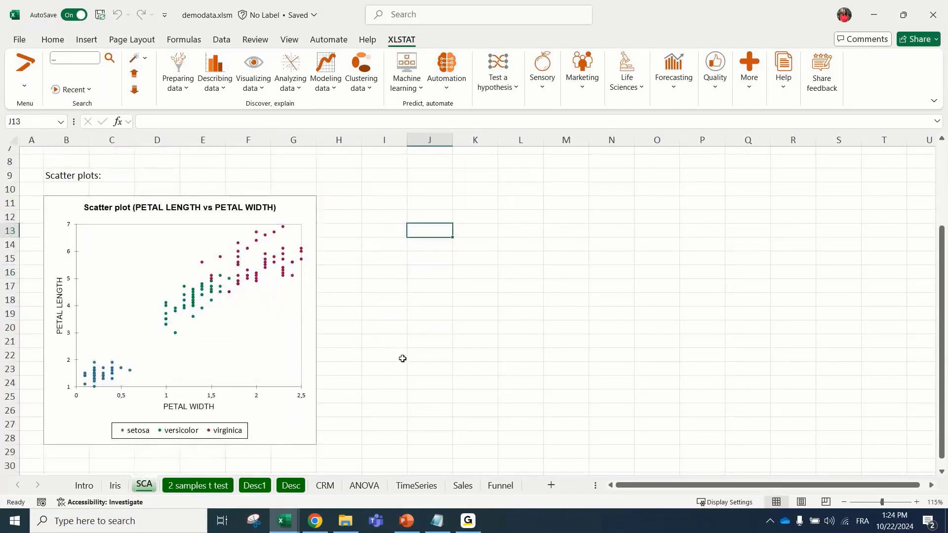
left_click(77, 362)
left_click(435, 296)
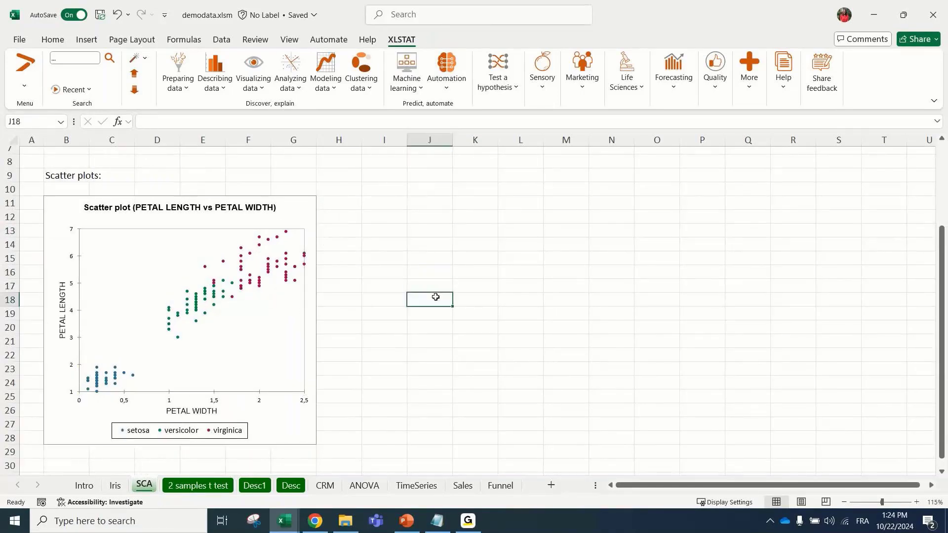
left_click(212, 431)
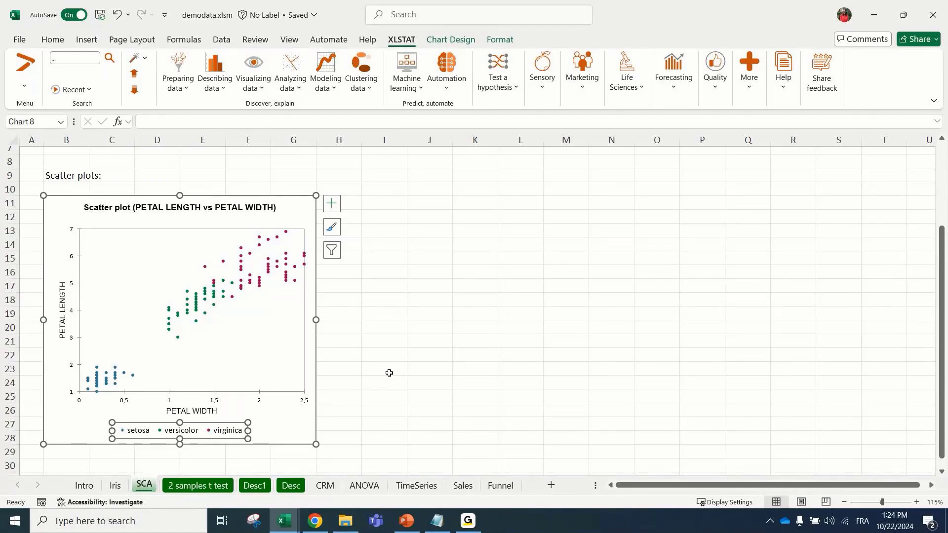
Return to the Iris sheet and review the Discriminant Analysis entry and the sepal and petal measurement columns.
left_click(121, 491)
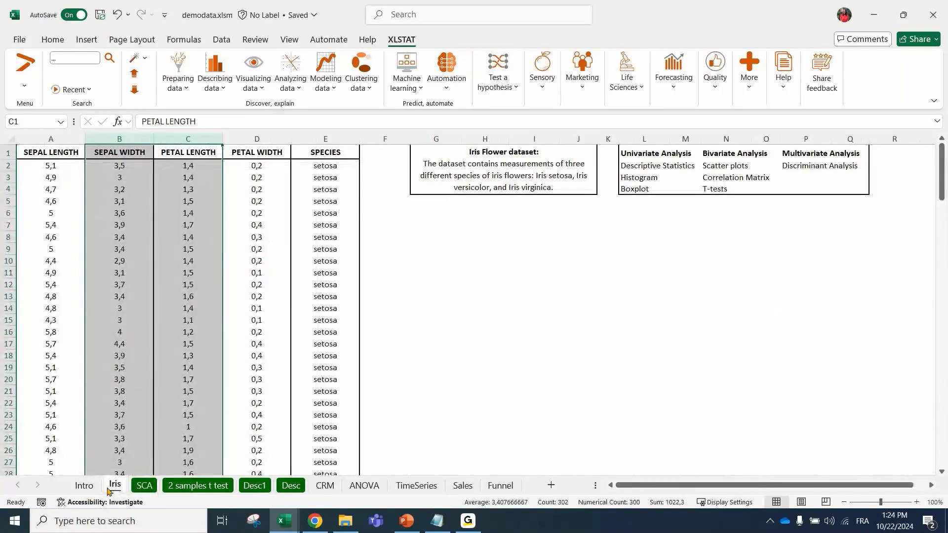
left_click(810, 166)
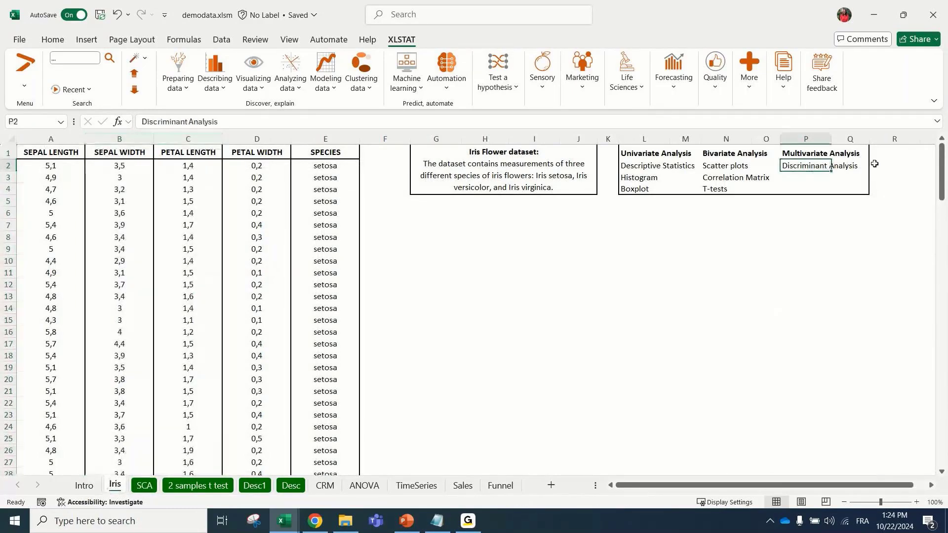
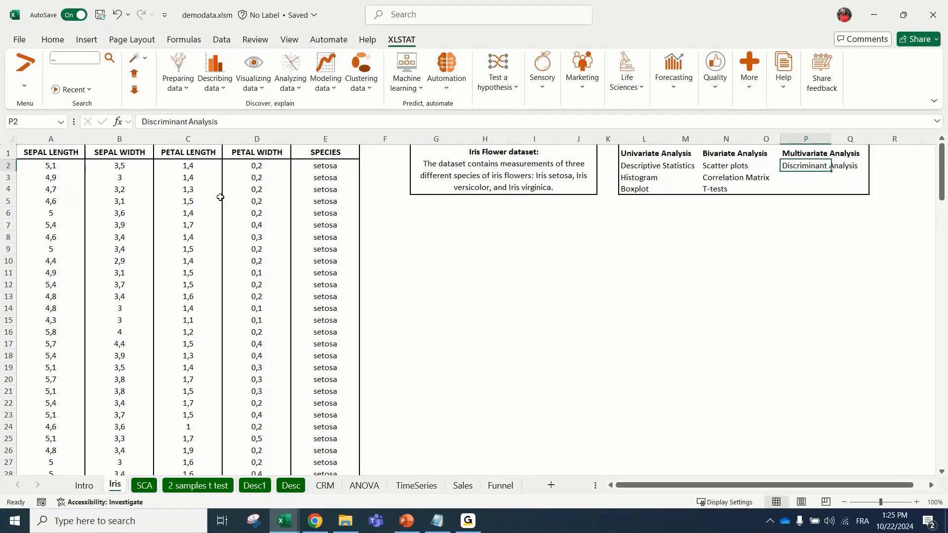
left_click(64, 137)
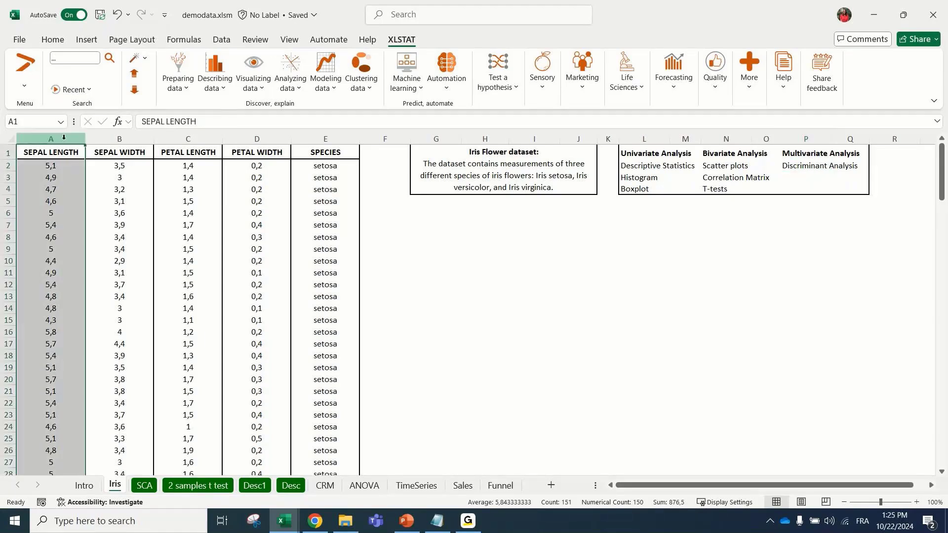
left_click(109, 138)
left_click(171, 138)
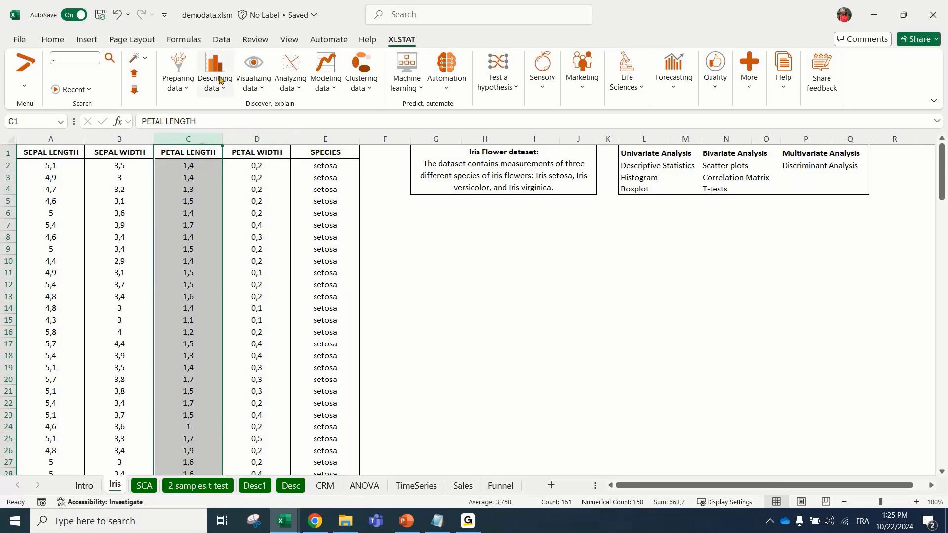
Start XLSTAT's DataViz tool and assign the sepal length column (A) as its quantitative data.
left_click(267, 78)
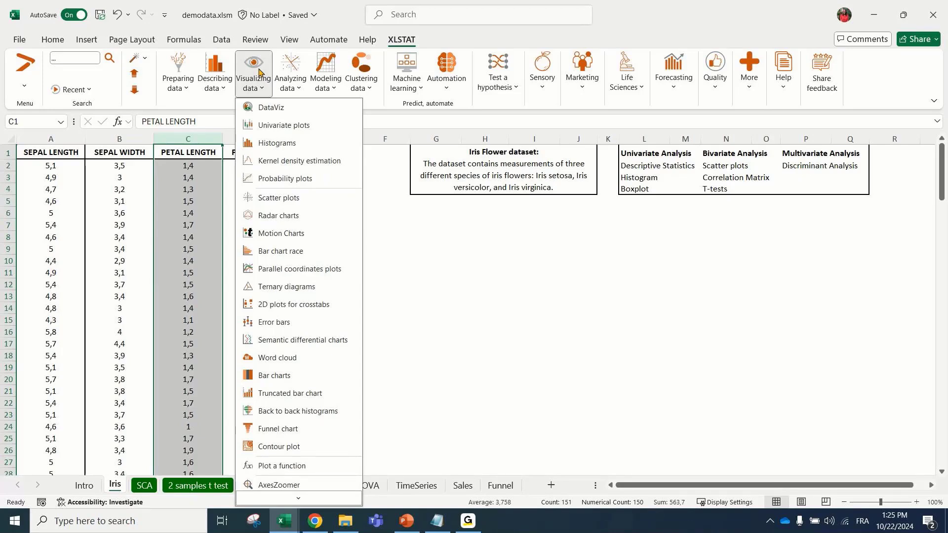
left_click(281, 107)
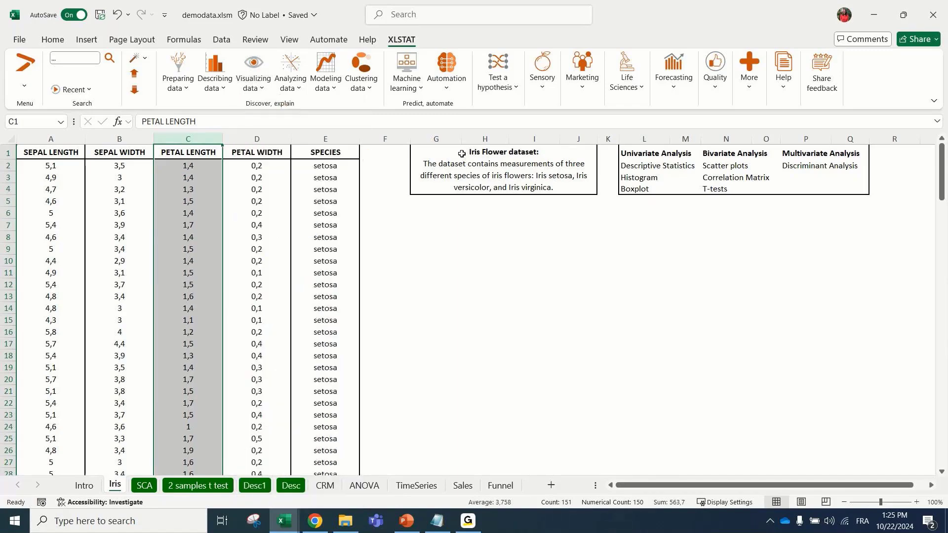
left_click_drag(291, 74, 447, 128)
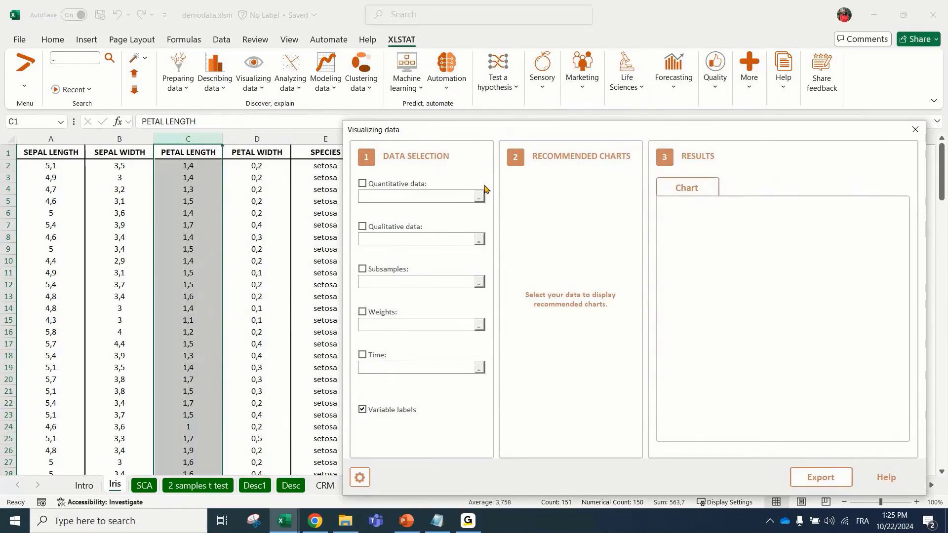
left_click(364, 185)
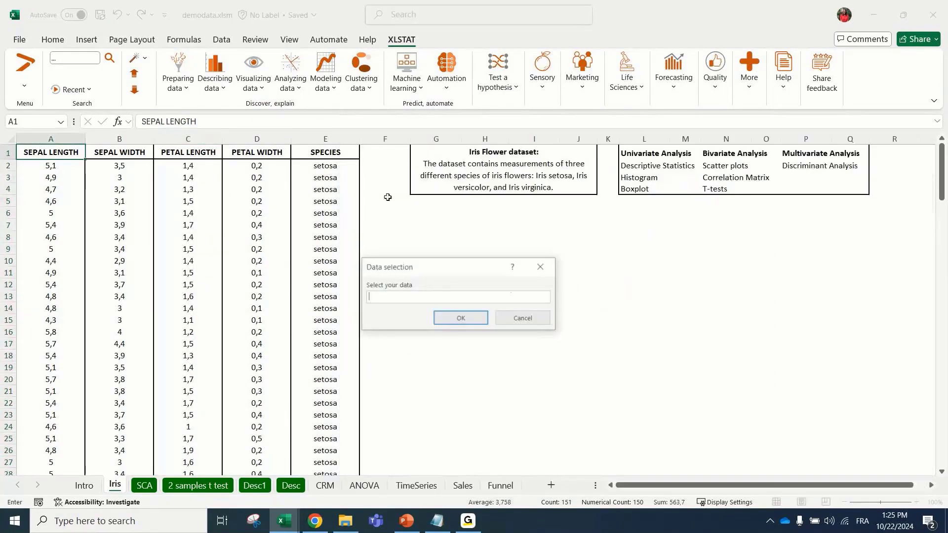
left_click_drag(51, 139, 82, 151)
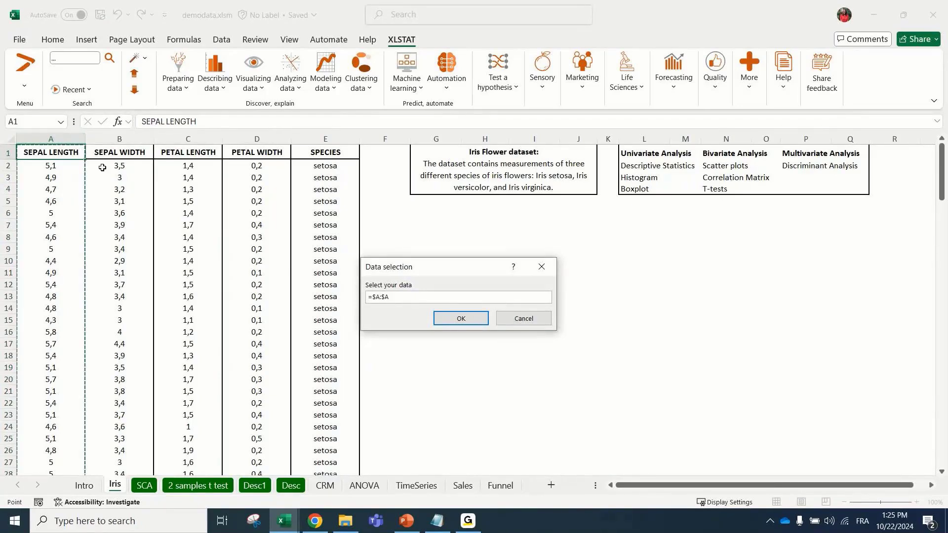
left_click(465, 319)
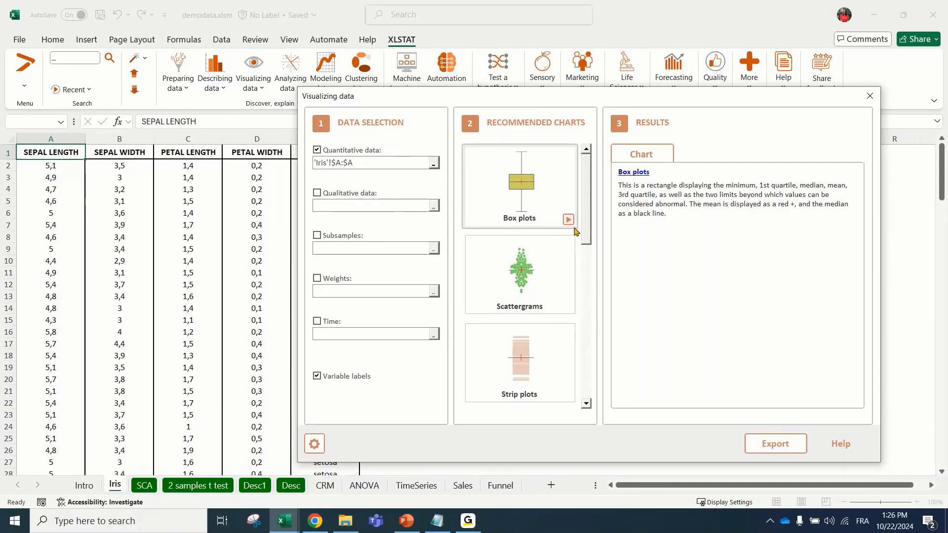
Switch off the quantitative data and assign the species column (E) as qualitative data to get chart recommendations for it.
left_click_drag(386, 96, 490, 107)
left_click(422, 165)
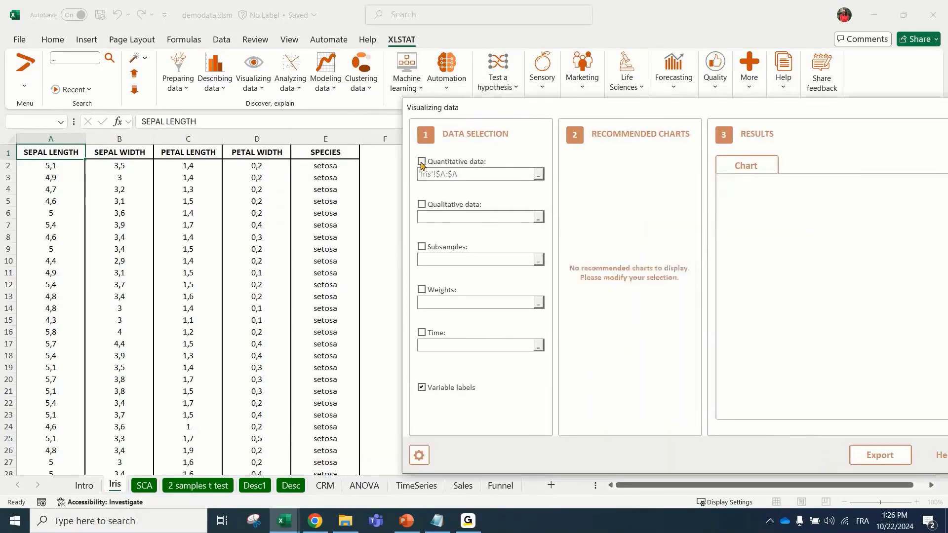
left_click(422, 205)
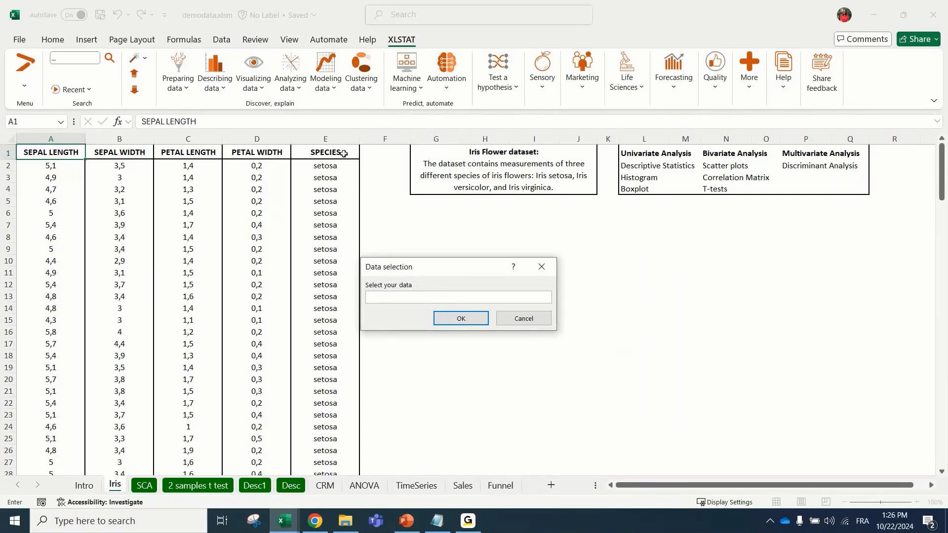
left_click(340, 142)
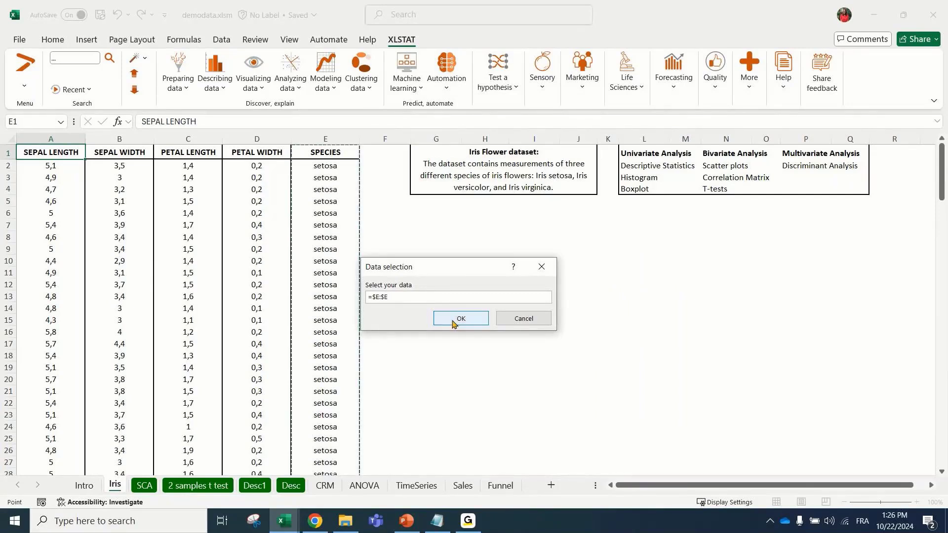
left_click(453, 324)
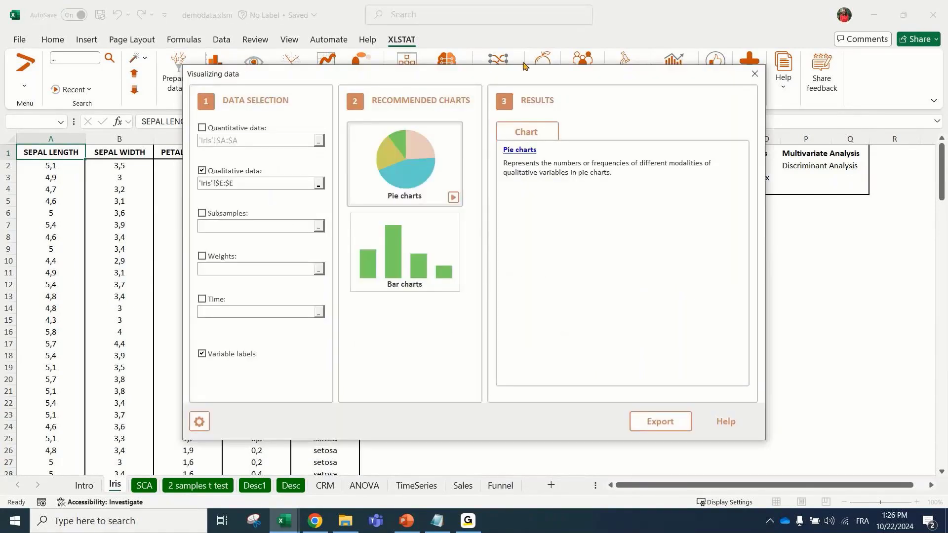
left_click_drag(491, 81, 626, 84)
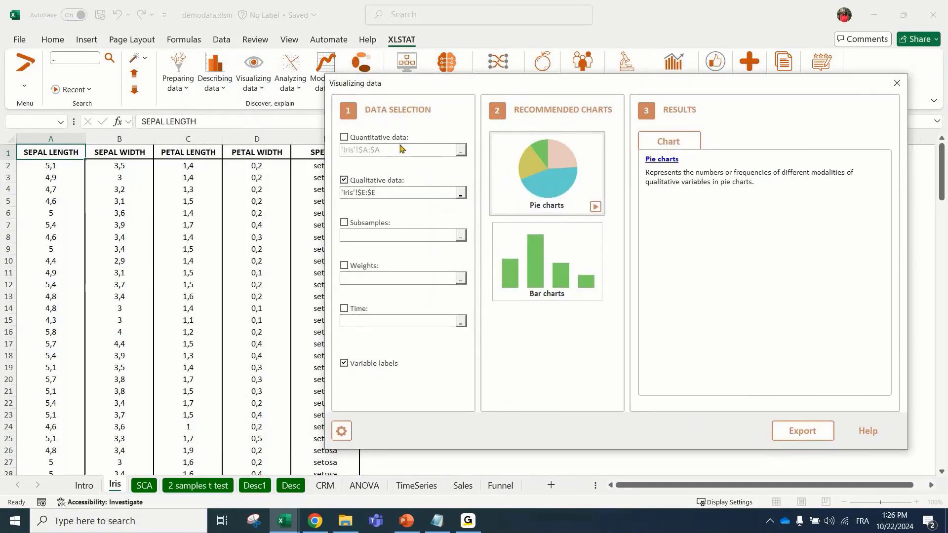
Re-enable the sepal length quantitative data alongside the species qualitative data and review the recommended charts.
left_click(344, 137)
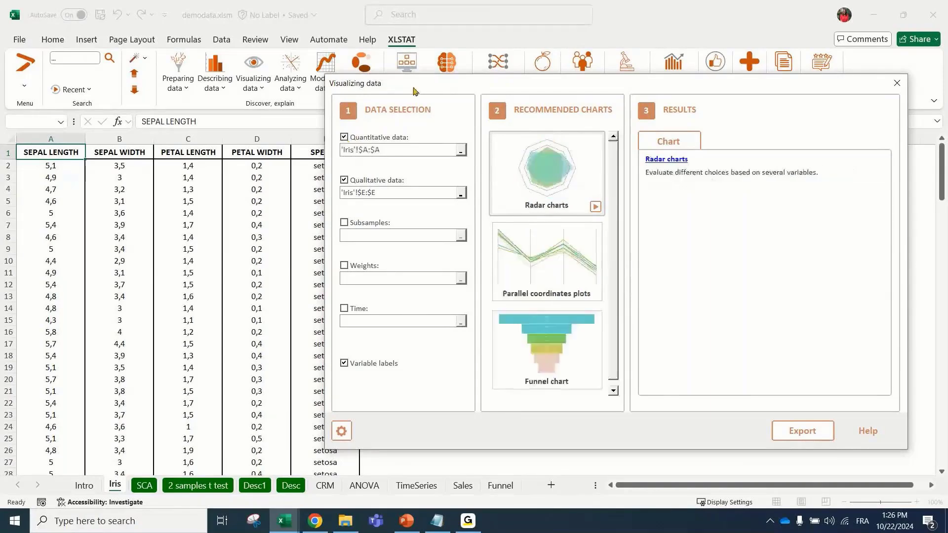
left_click_drag(413, 90, 456, 88)
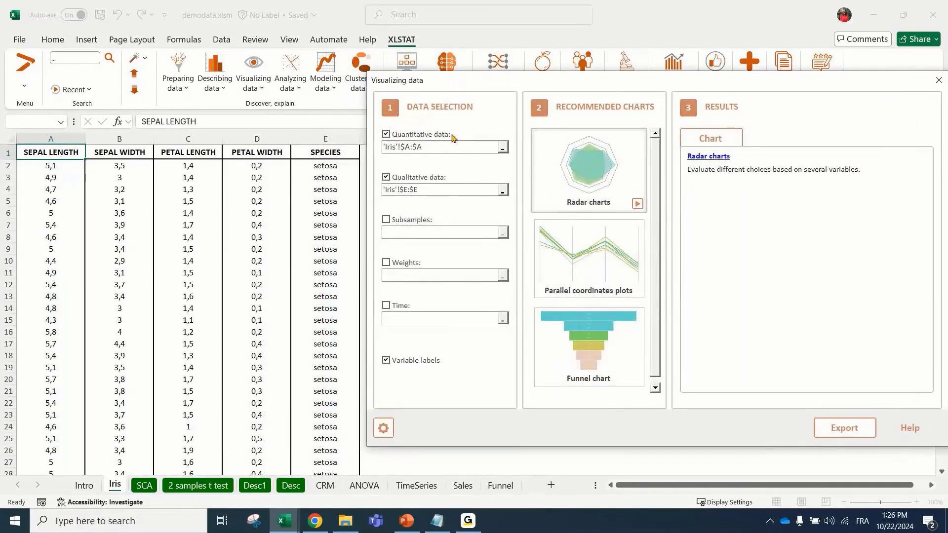
scroll(662, 305, "down", 1)
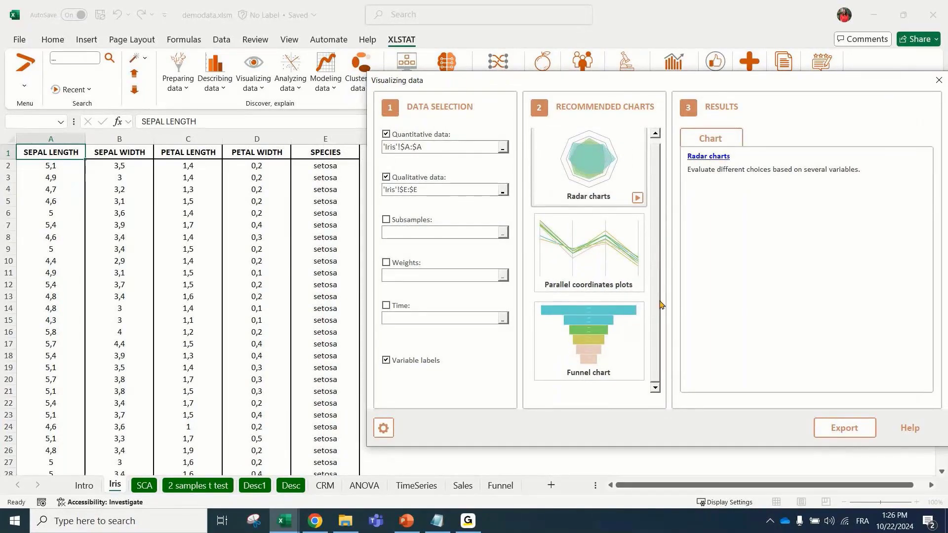
Keep sepal length as the only quantitative data, with qualitative data off and the species column (E) assigned as subsamples.
left_click(387, 177)
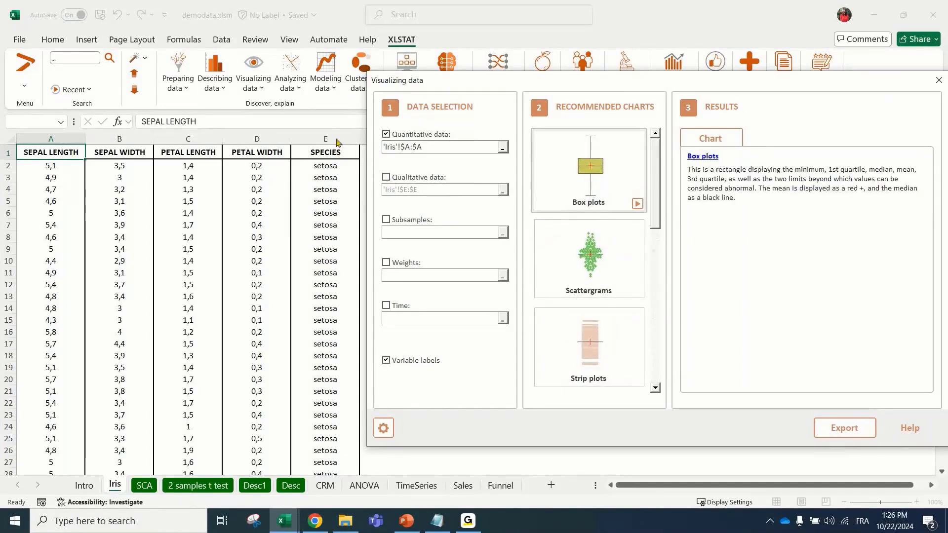
left_click(387, 220)
left_click(331, 141)
key("Return")
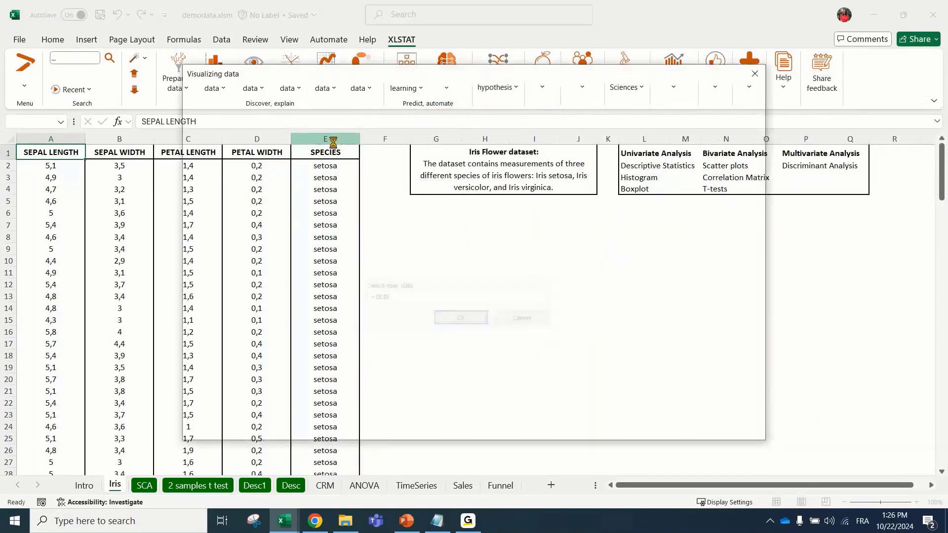
left_click_drag(328, 74, 466, 95)
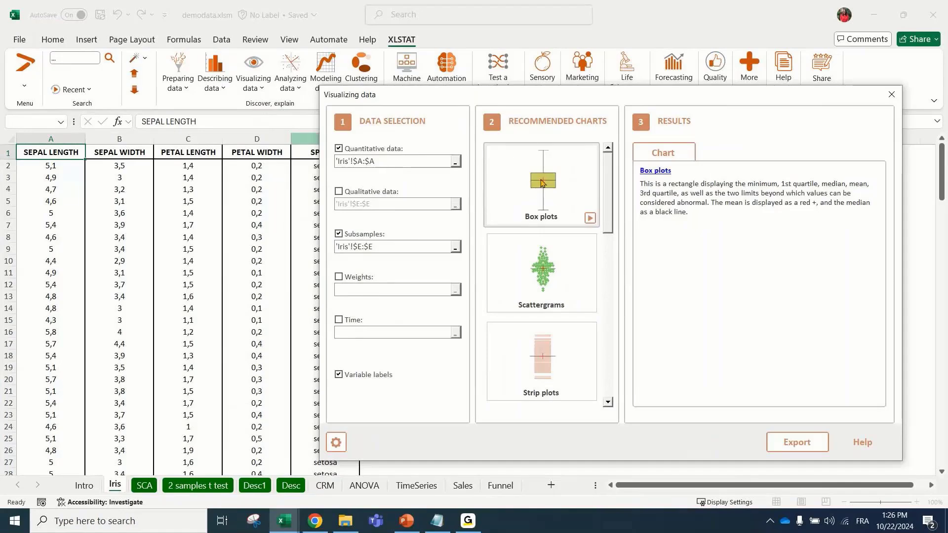
Generate the recommended box plots of sepal length by species and browse through each species' plot.
left_click(590, 218)
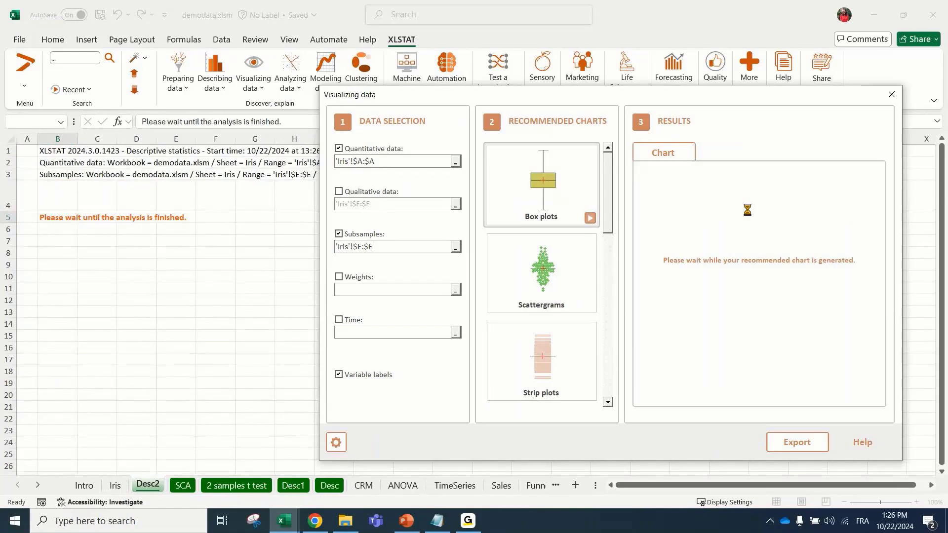
left_click_drag(694, 98, 437, 87)
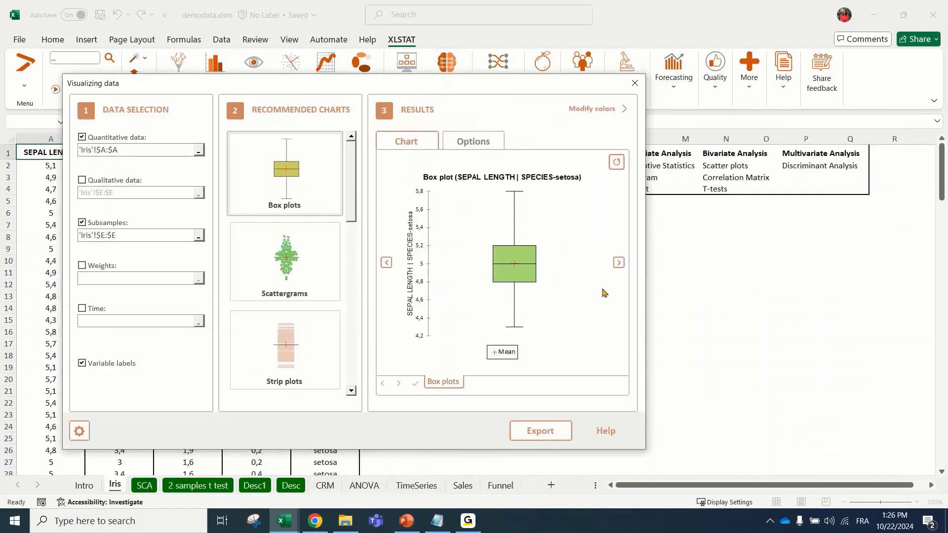
left_click(620, 266)
left_click(620, 265)
left_click(619, 265)
Enable the Group plots option for the subsamples so the sepal length box plots of all species share one chart.
left_click(473, 142)
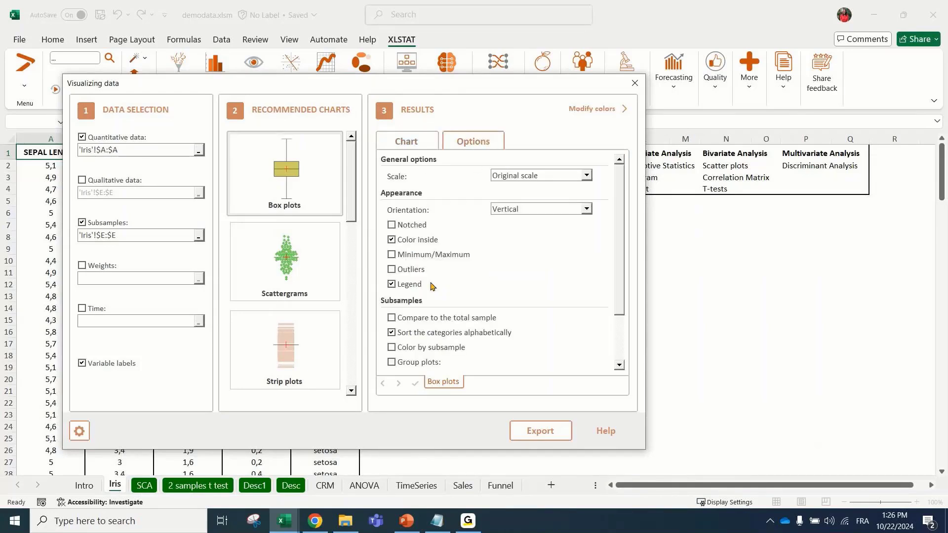
scroll(451, 308, "down", 2)
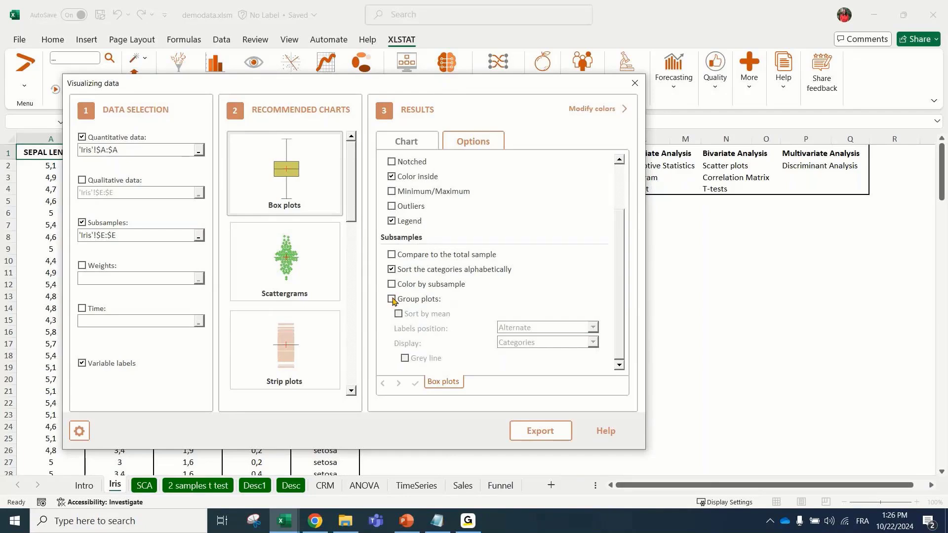
left_click(392, 299)
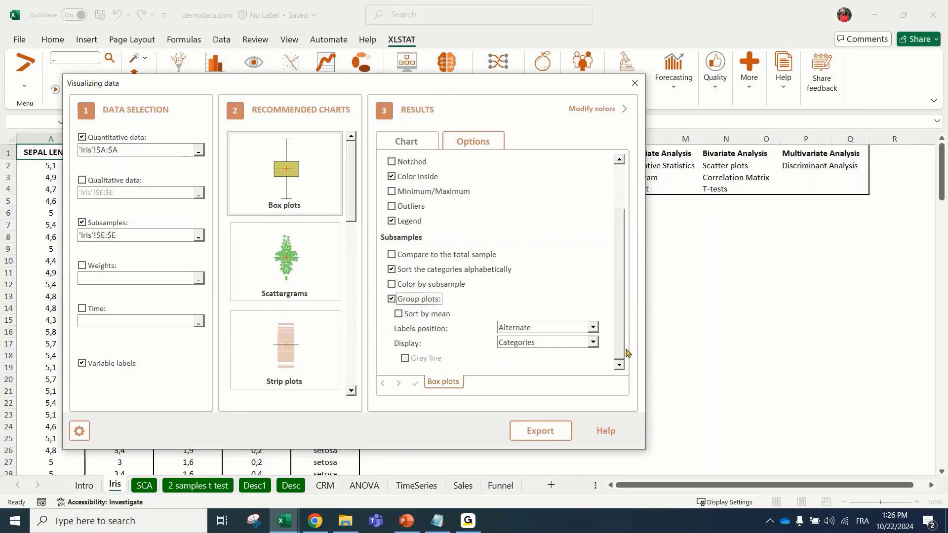
left_click(404, 142)
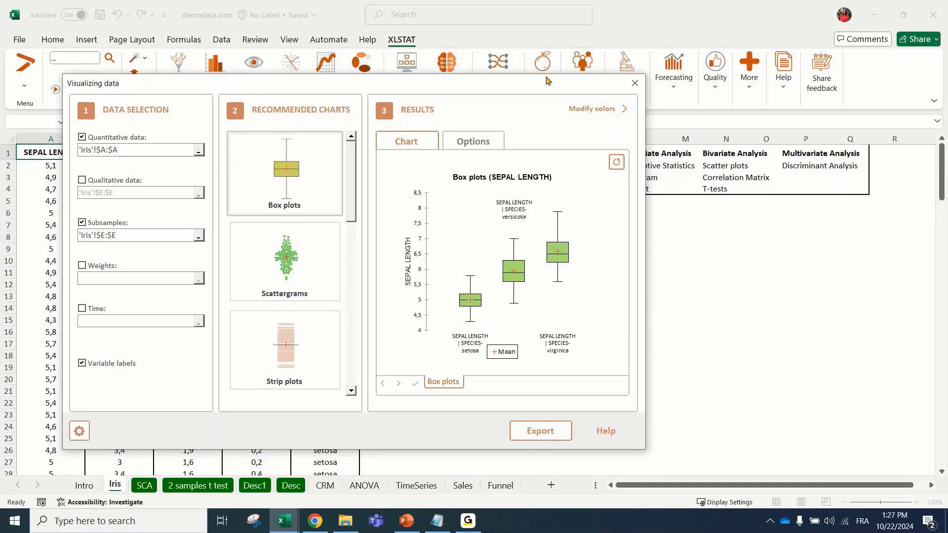
Preview the description of the recommended strip plots and close the data visualization, returning to the Iris sheet.
mouse_move(287, 308)
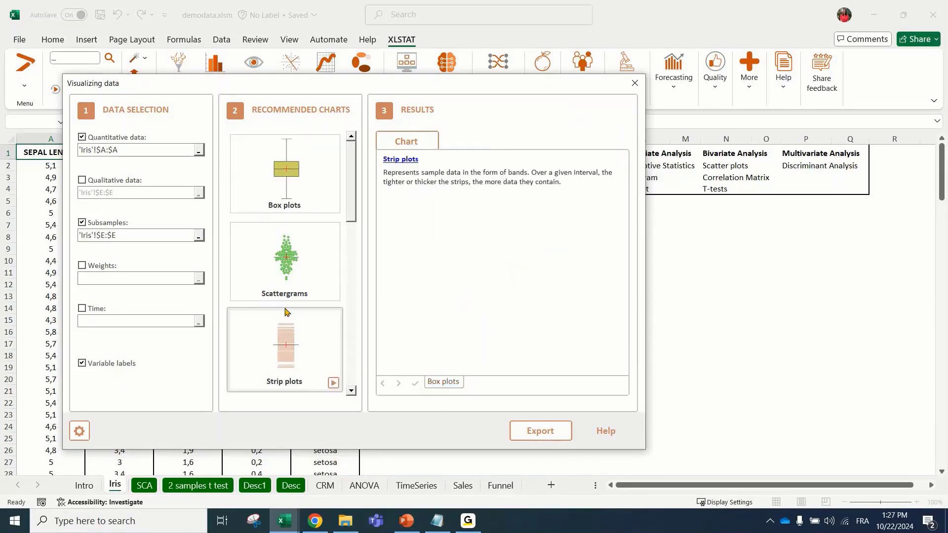
left_click(635, 83)
left_click(429, 342)
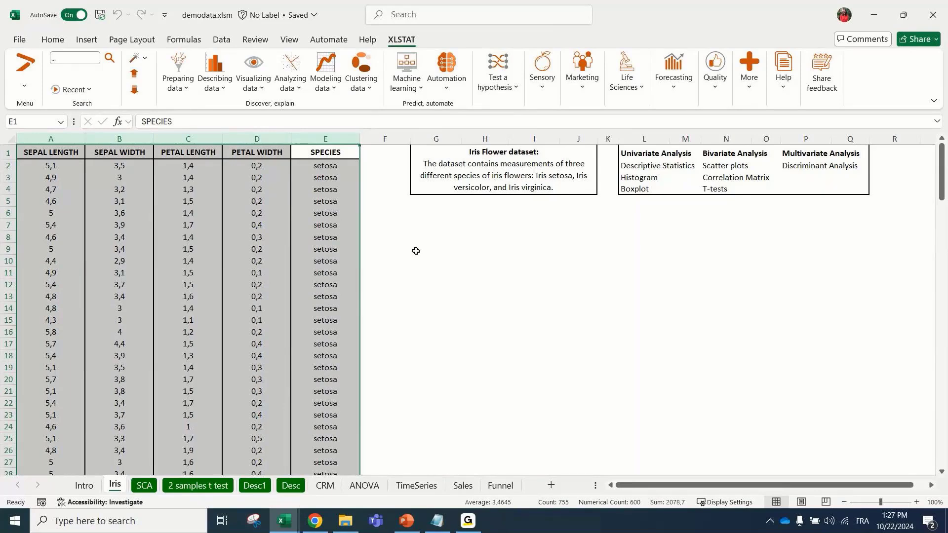
left_click(416, 251)
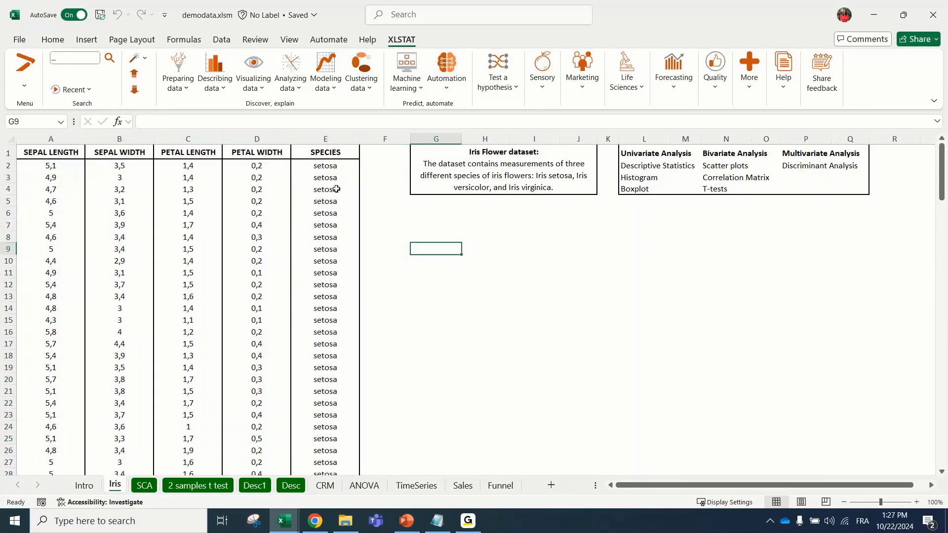
Highlight the four quantitative measurement columns (A to D), and separately the species column (E), on the Iris sheet.
left_click(250, 138)
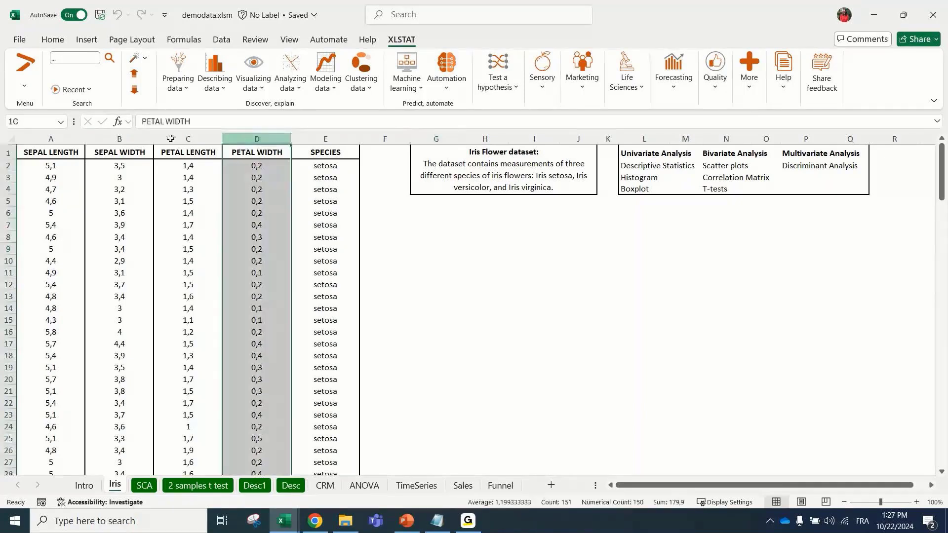
left_click_drag(170, 139, 74, 143)
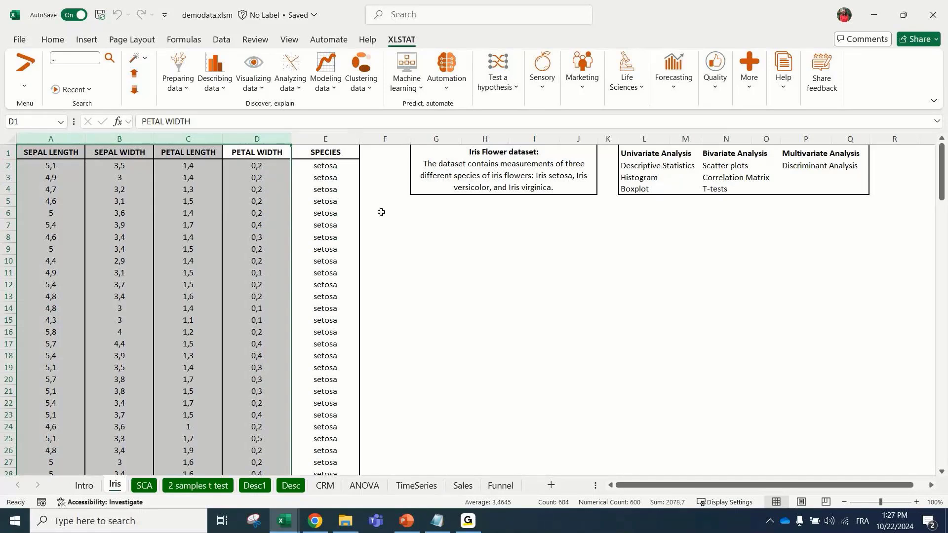
left_click(328, 139)
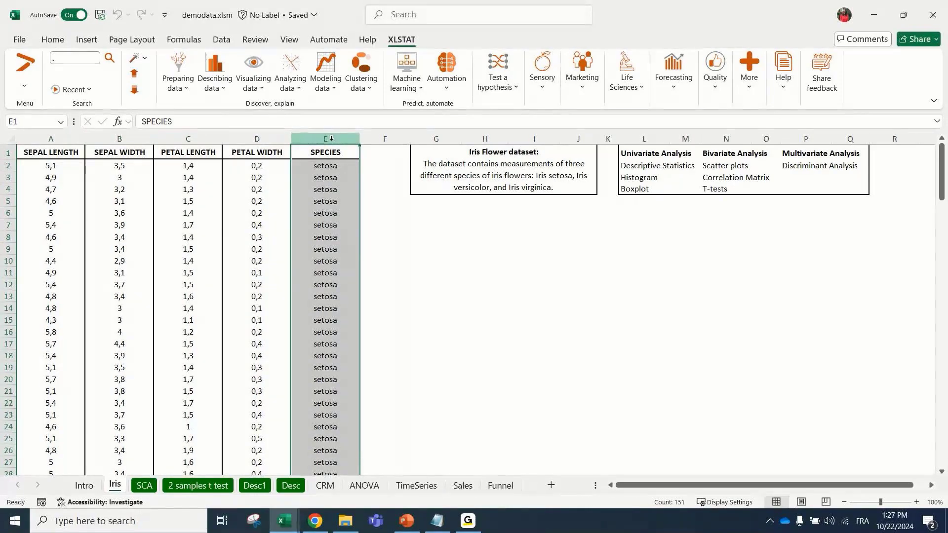
Open Discriminant Analysis and review species (column E) as the qualitative dependent variable and columns A:D as the quantitative explanatory variables.
left_click(327, 78)
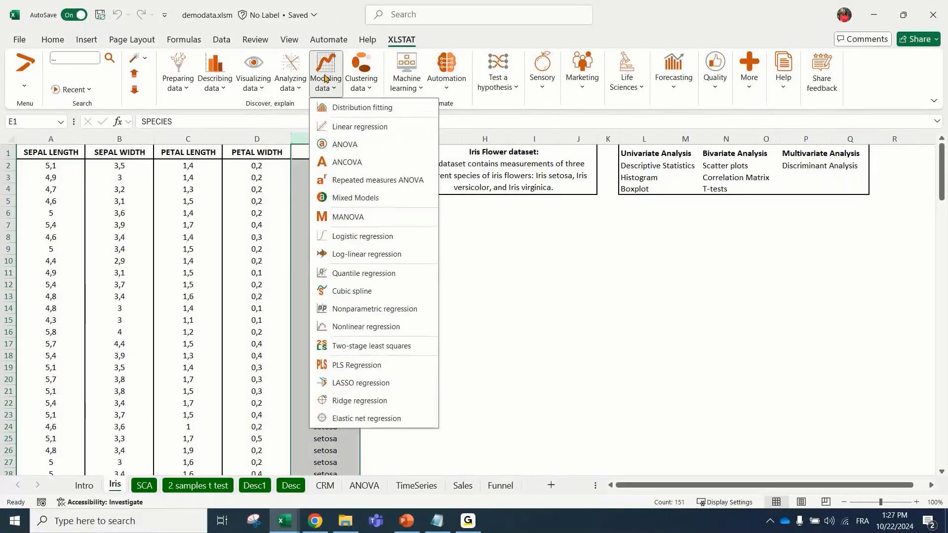
left_click(291, 75)
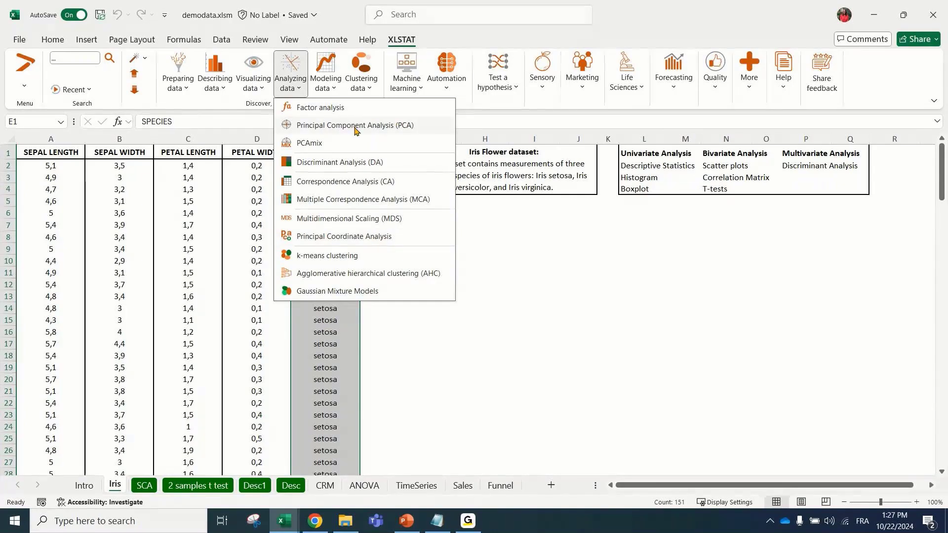
left_click(340, 162)
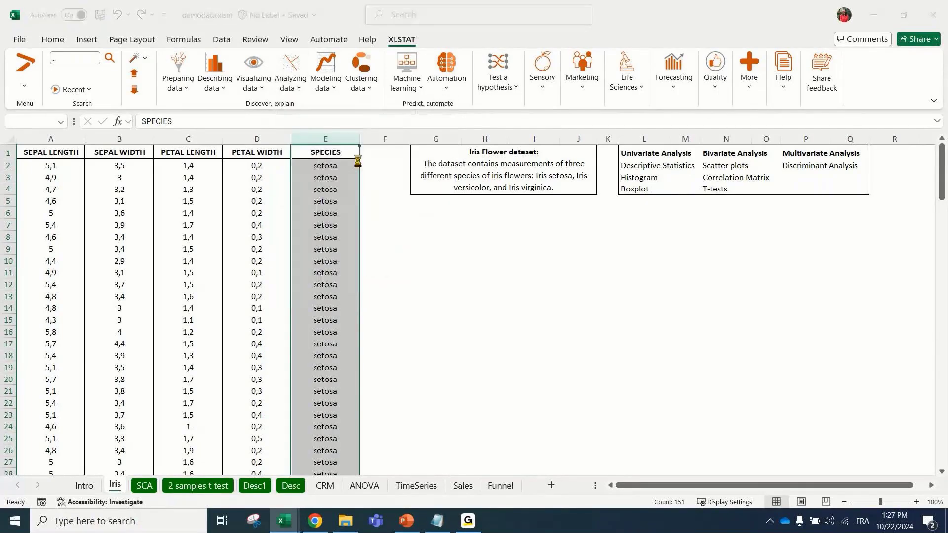
left_click_drag(375, 161, 444, 195)
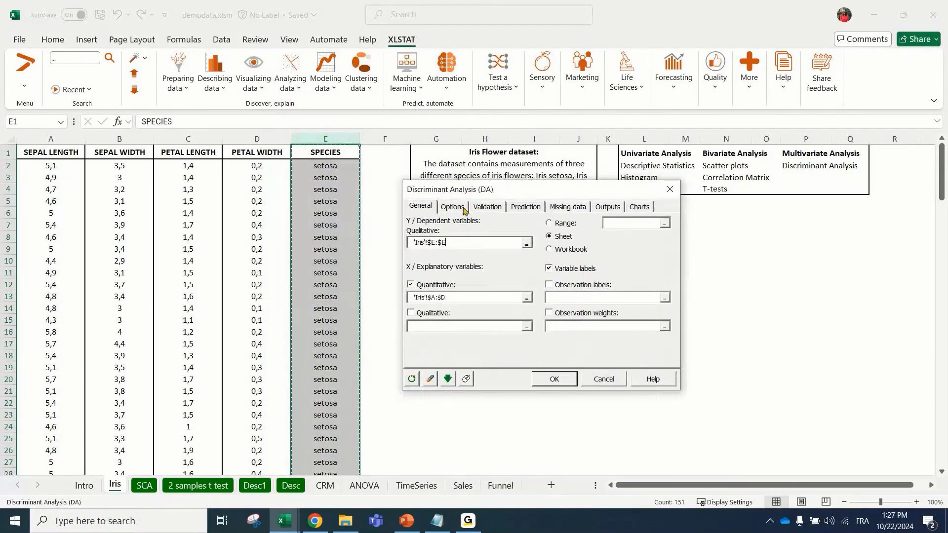
left_click_drag(467, 242, 394, 242)
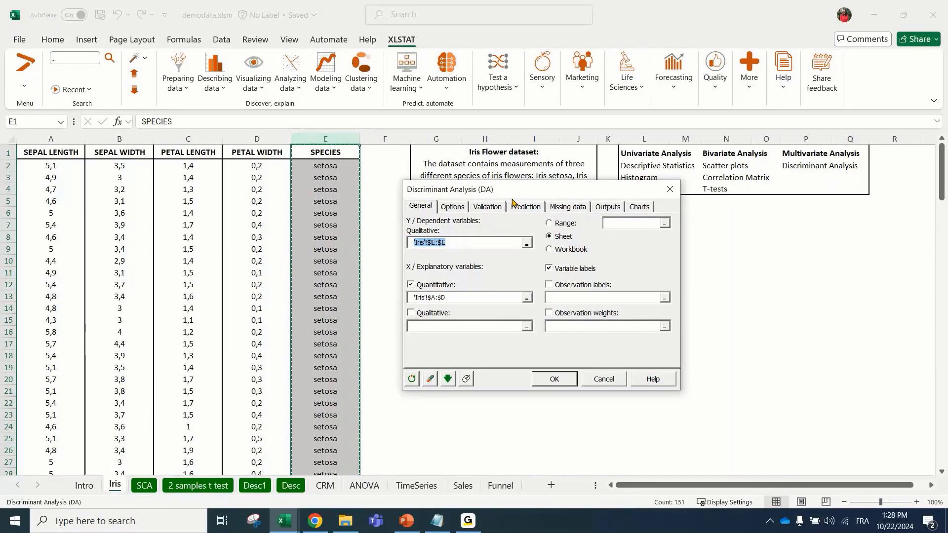
left_click_drag(513, 200, 477, 216)
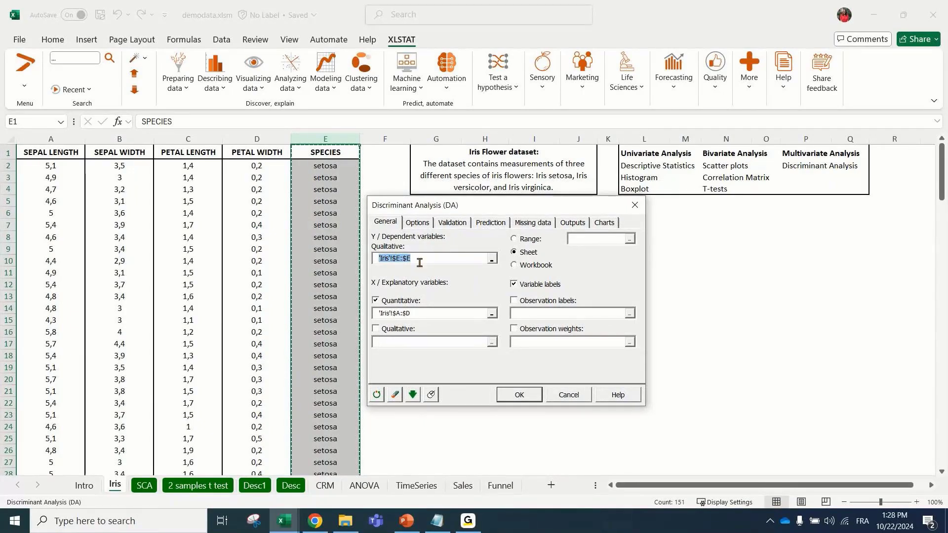
left_click(418, 310)
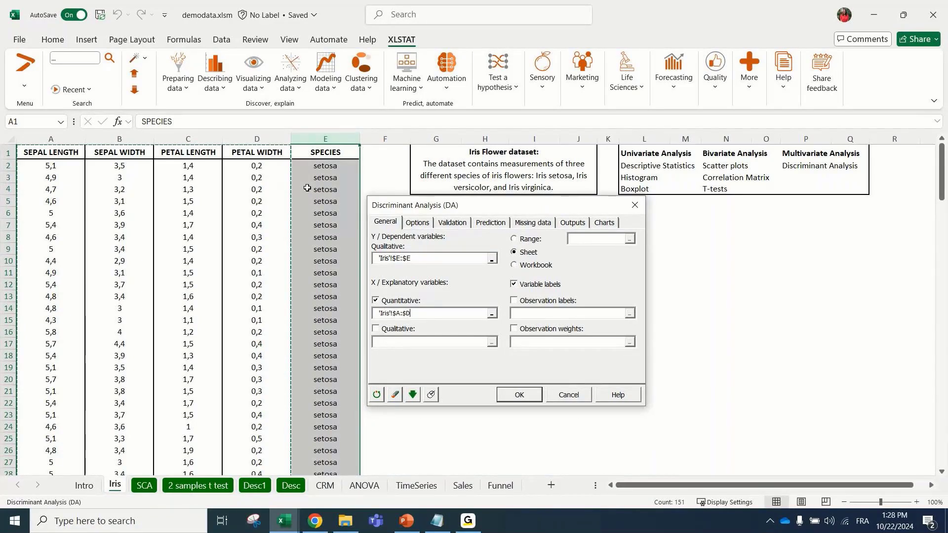
Try the dependent variable range E:F, clear all variable selections and cancel the discriminant analysis.
left_click(421, 260)
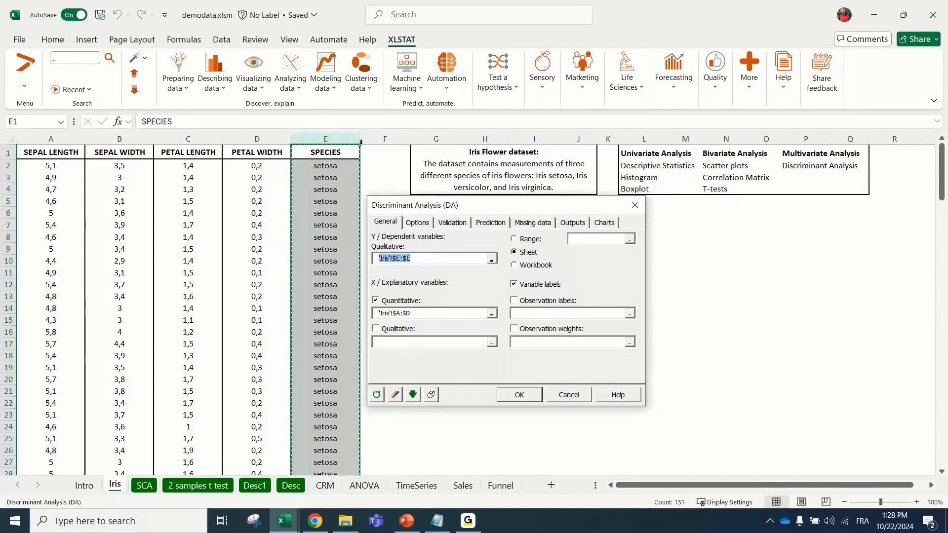
left_click_drag(361, 143, 377, 138)
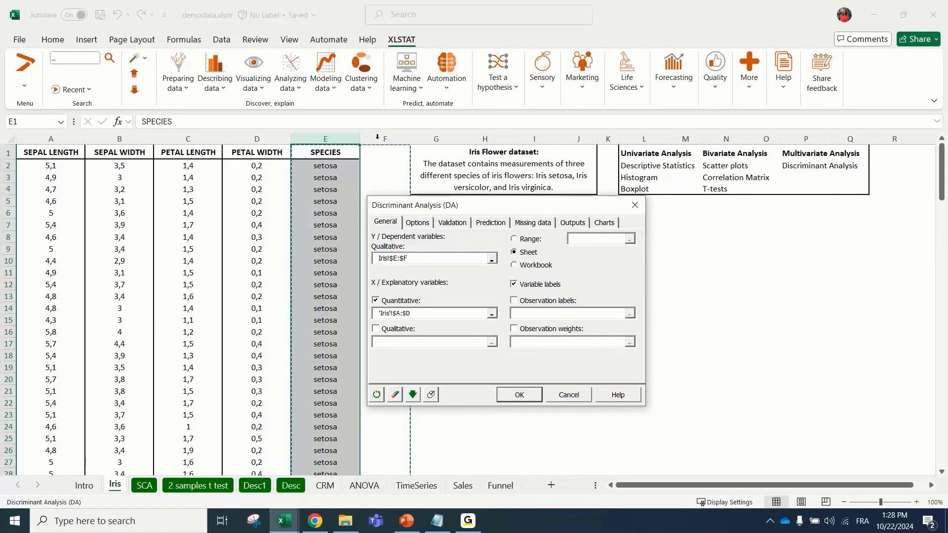
left_click(394, 394)
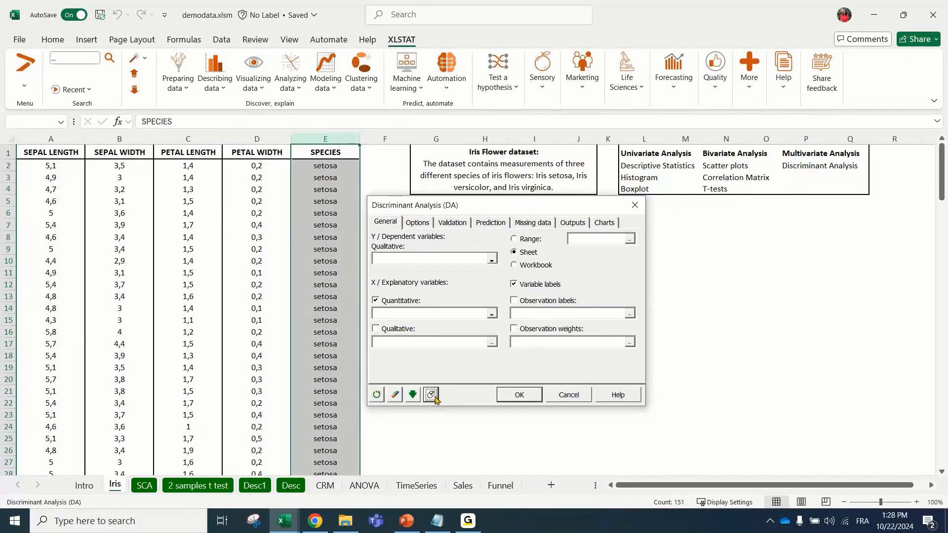
left_click_drag(465, 207, 440, 177)
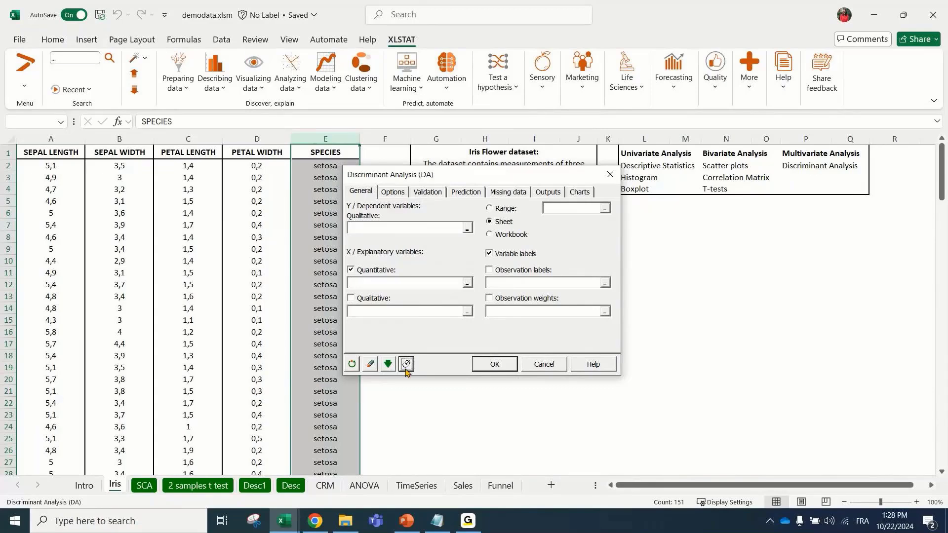
left_click(532, 365)
Open Descriptive statistics, reset its settings and switch the data selection from cell ranges to variable lists.
left_click(256, 237)
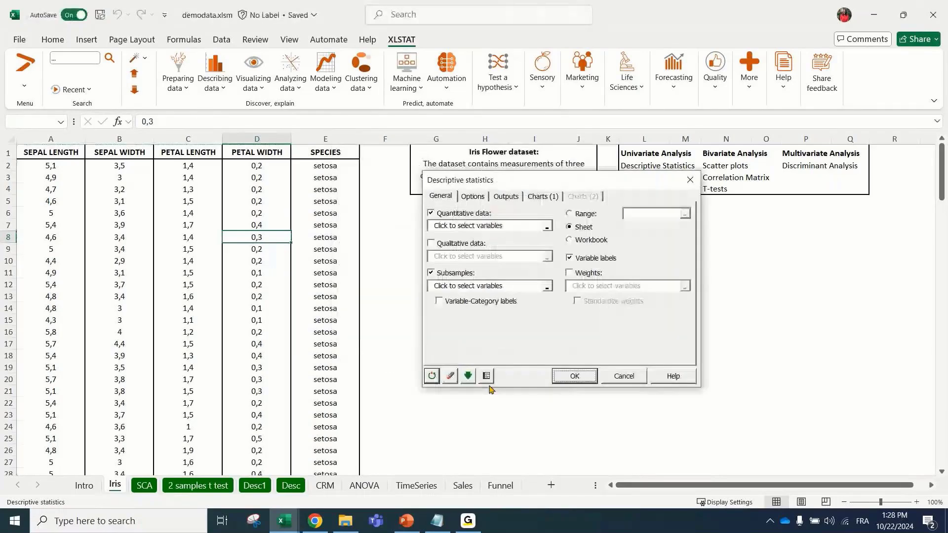
left_click_drag(548, 186, 502, 178)
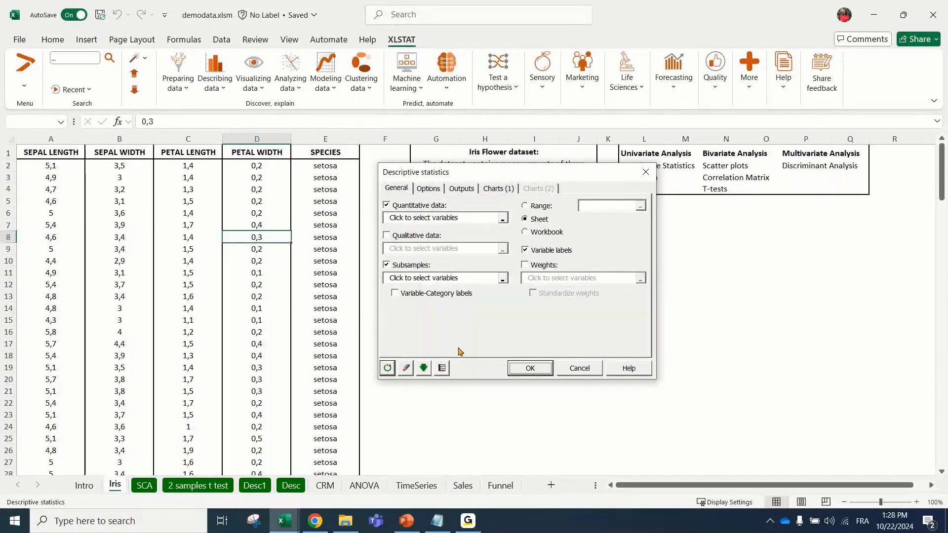
left_click(387, 368)
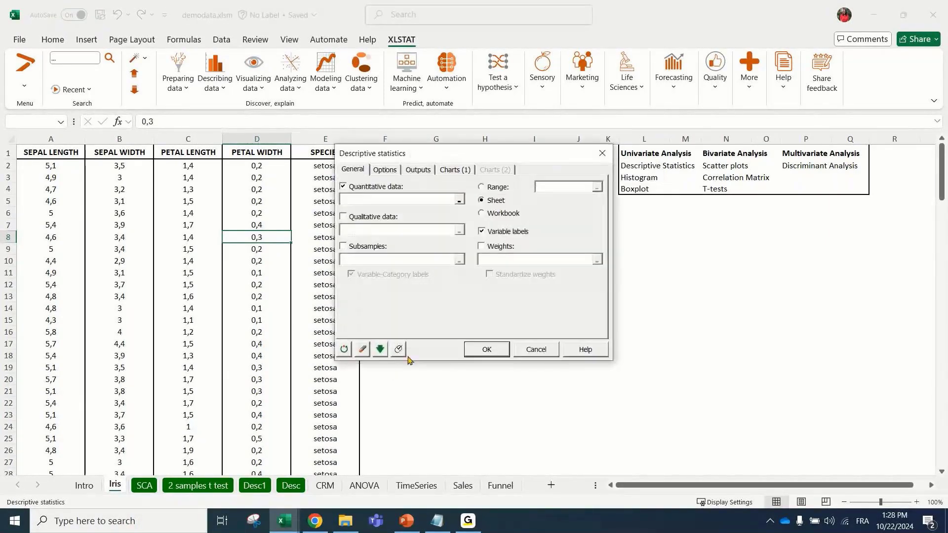
left_click(402, 350)
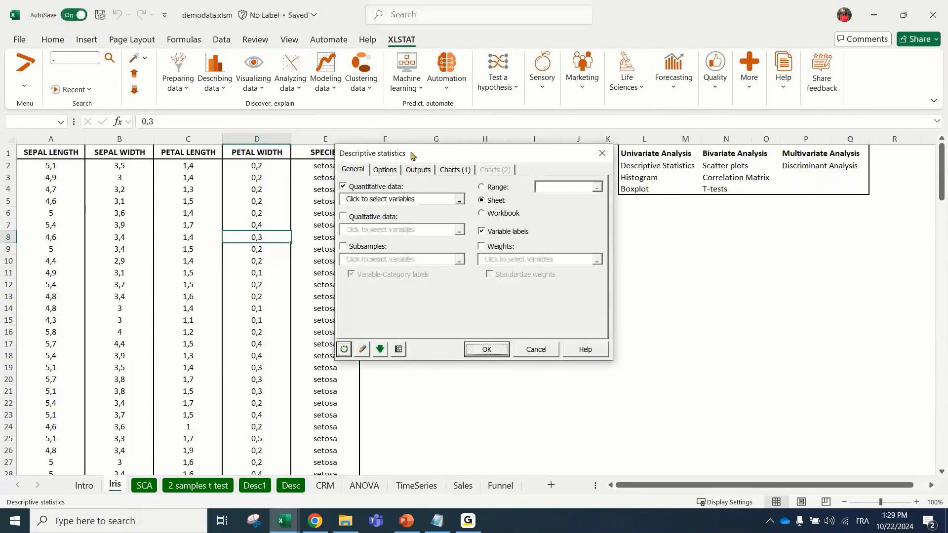
left_click_drag(411, 156, 496, 192)
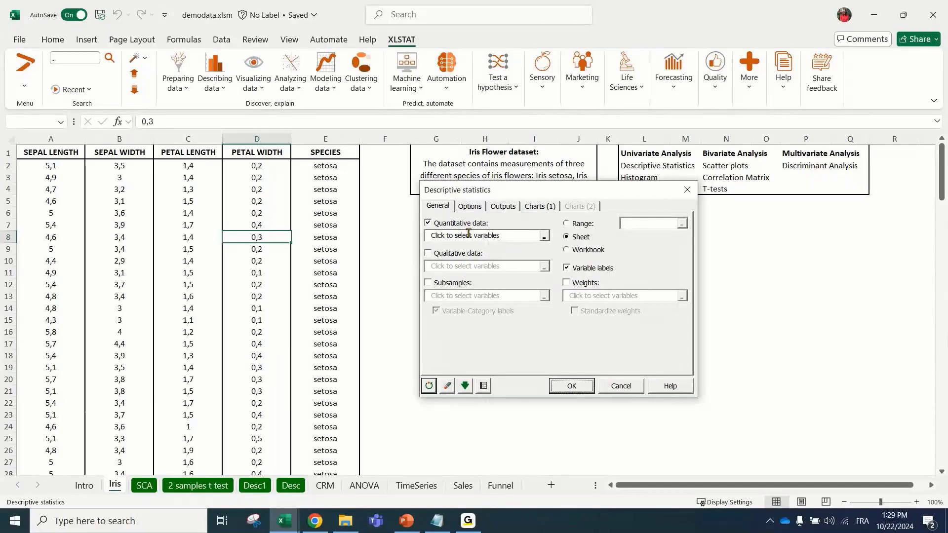
Mark SEPAL LENGTH, PETAL LENGTH and PETAL WIDTH in the variable list for the quantitative data.
left_click(498, 237)
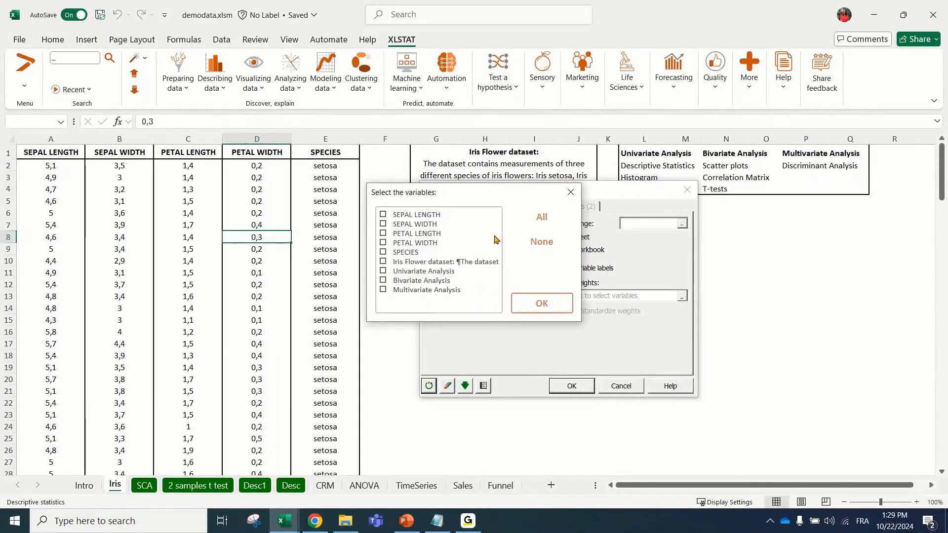
left_click(383, 215)
left_click(383, 233)
left_click(384, 243)
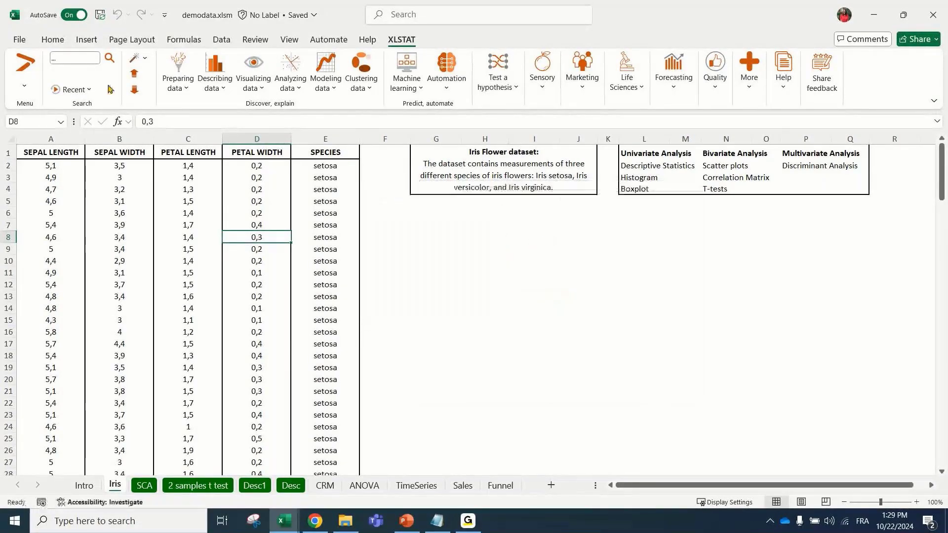
Reopen Discriminant Analysis with species (E) as dependent and columns A:D as quantitative explanatory variables.
left_click(253, 85)
left_click(292, 88)
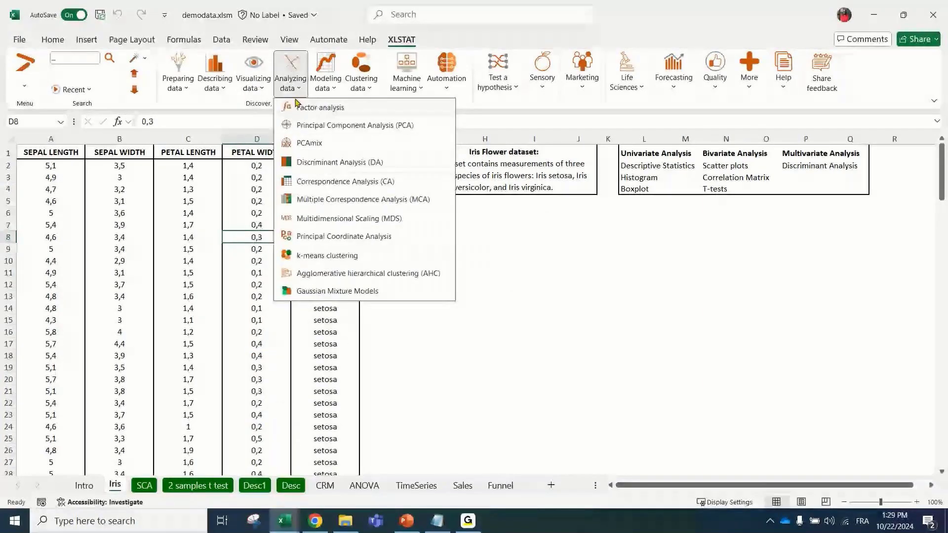
left_click(340, 162)
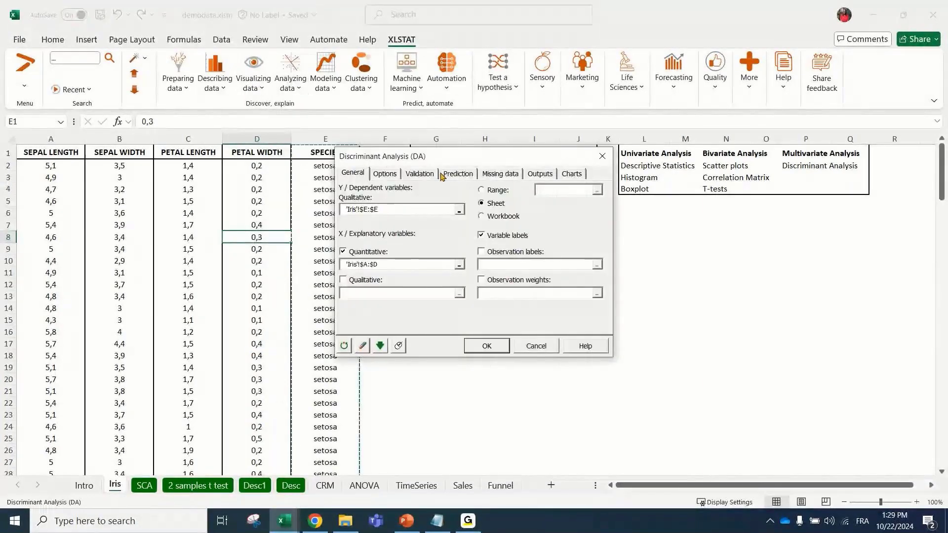
Review the discriminant analysis settings for options, validation, prediction, missing data and outputs.
left_click(456, 224)
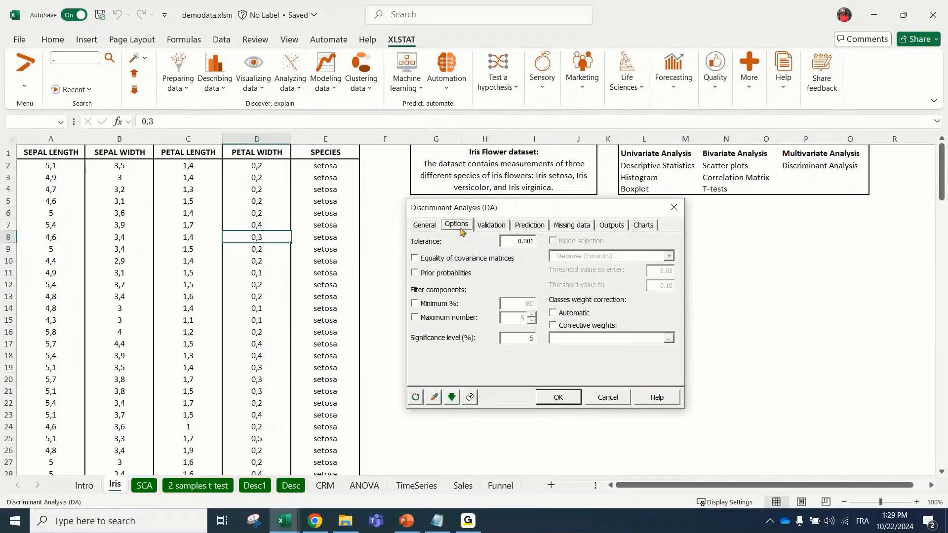
left_click(491, 226)
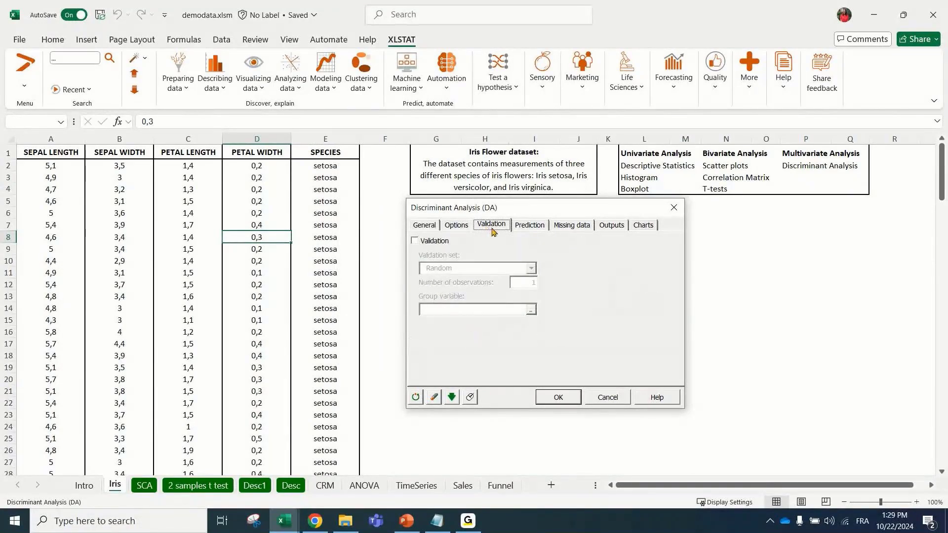
left_click_drag(523, 209, 493, 204)
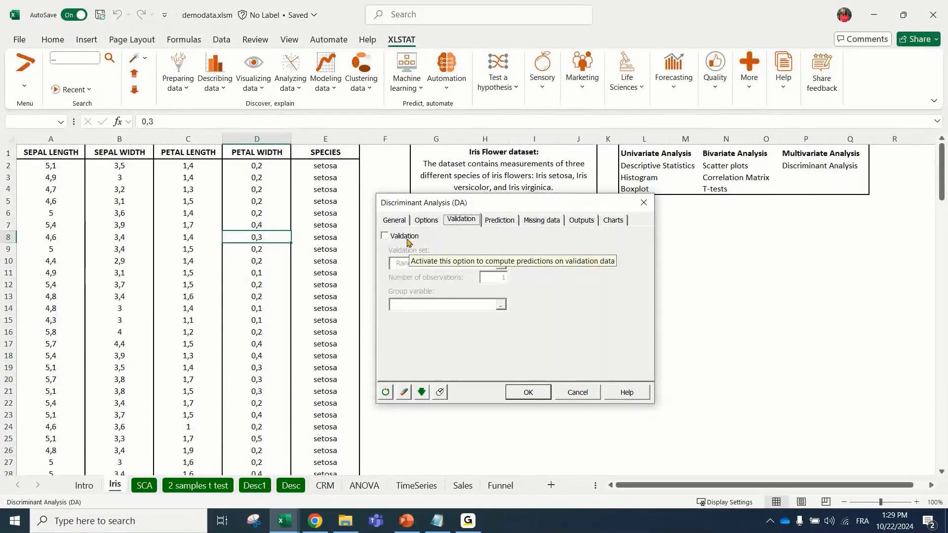
left_click(499, 220)
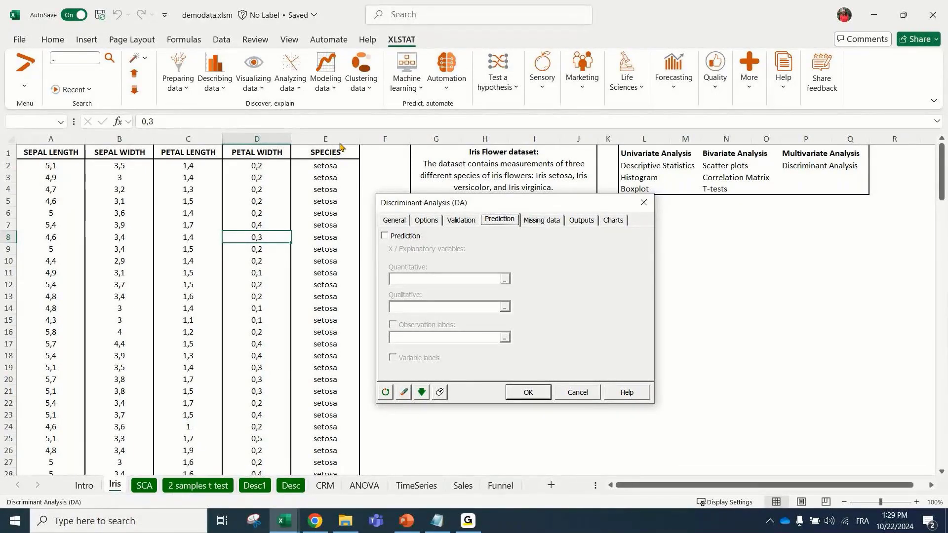
left_click(542, 221)
left_click(581, 220)
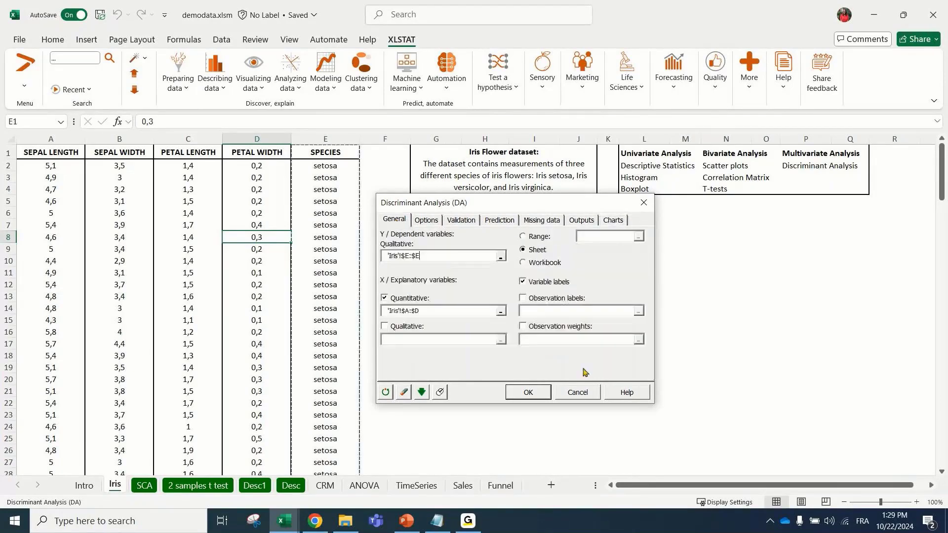
Run the discriminant analysis of species on the four iris measurements, accepting F1 and F2 as the chart axes.
left_click(528, 392)
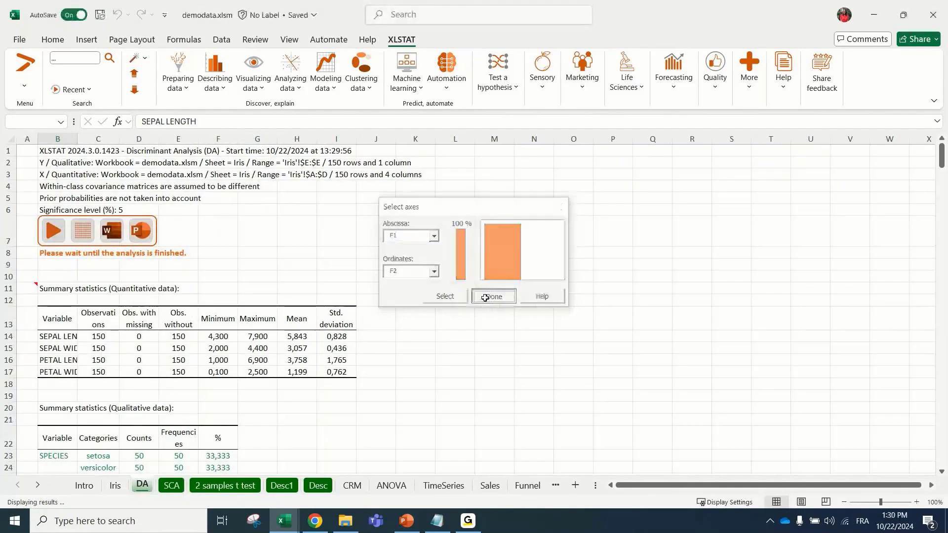
left_click(485, 297)
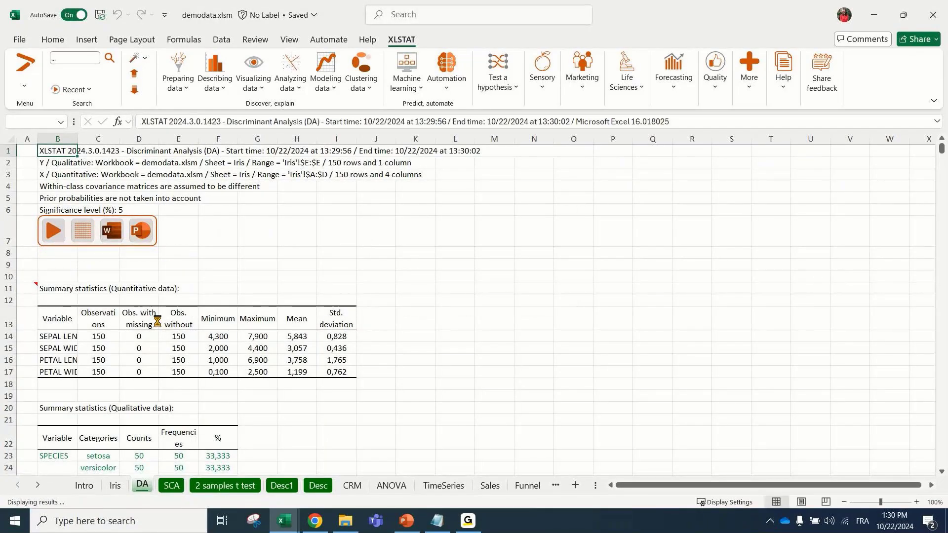
left_click(157, 322)
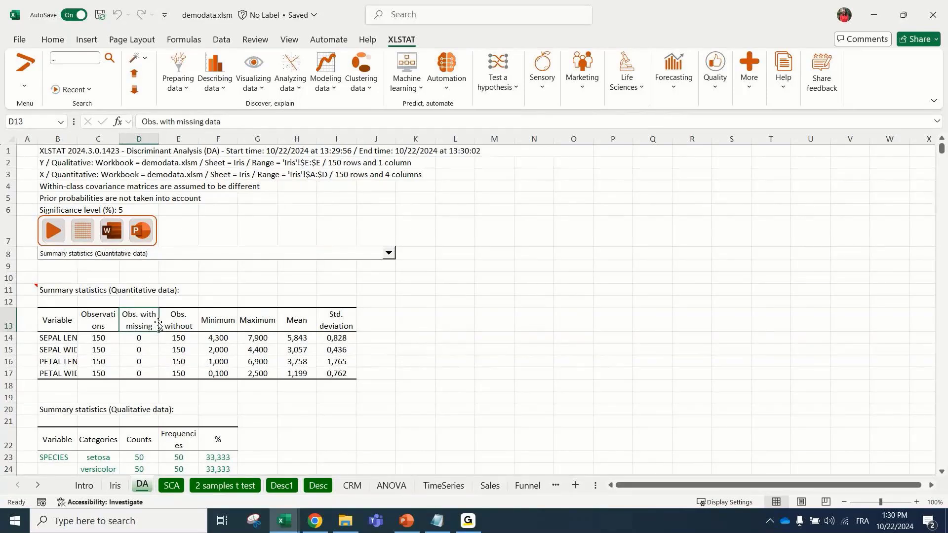
Review the DA report's summary statistics, correlation matrix, class means, Wilks' Lambda and Pillai's trace tests, and multicolinearity statistics.
left_click(213, 374)
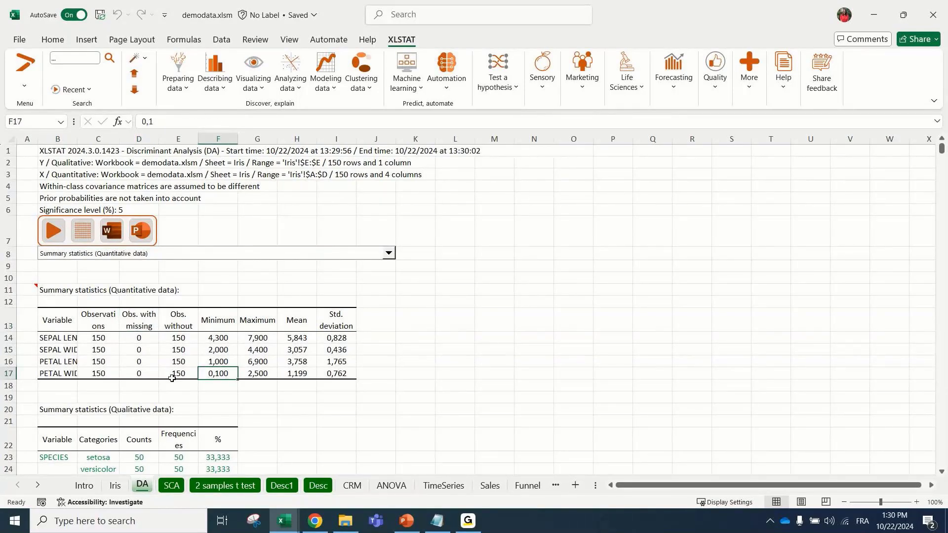
scroll(172, 378, "down", 5)
scroll(172, 378, "down", 8)
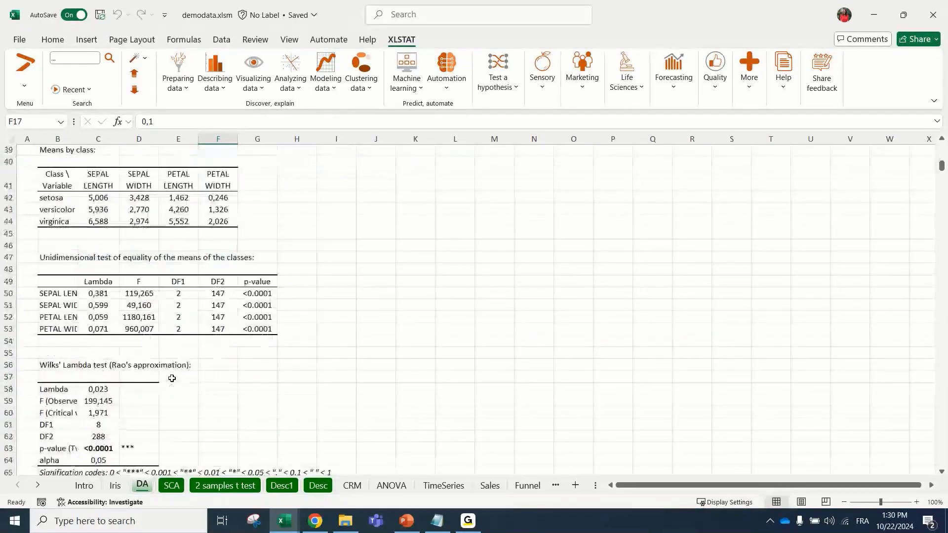
scroll(172, 378, "down", 7)
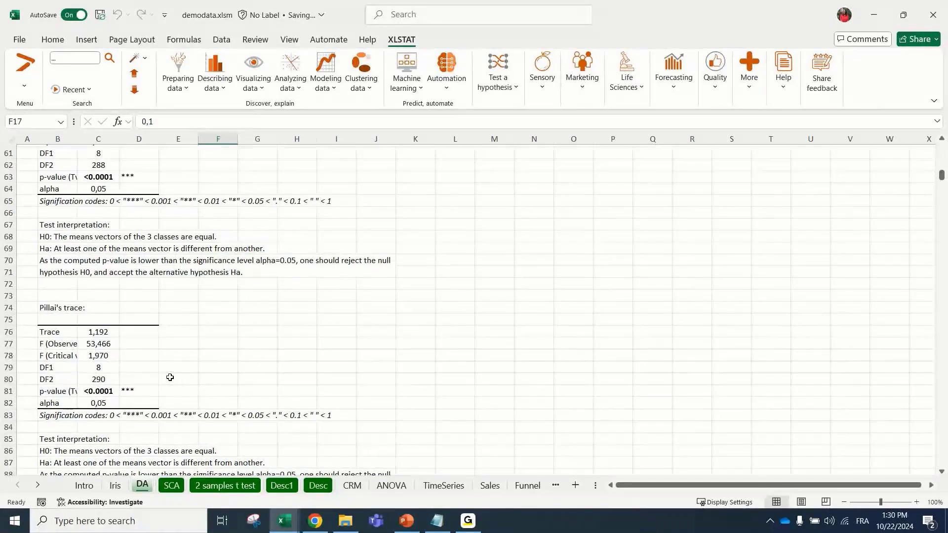
scroll(170, 367, "down", 20)
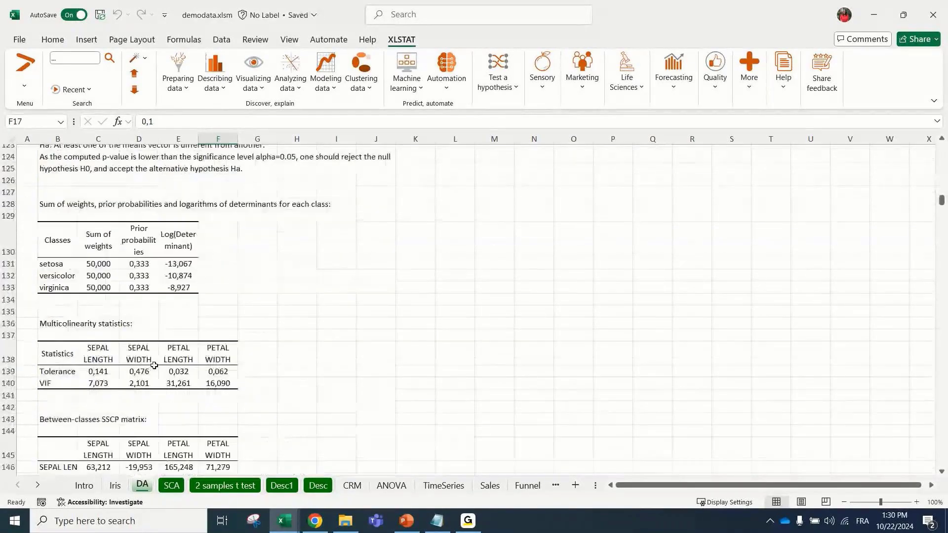
scroll(154, 365, "down", 17)
scroll(154, 365, "down", 20)
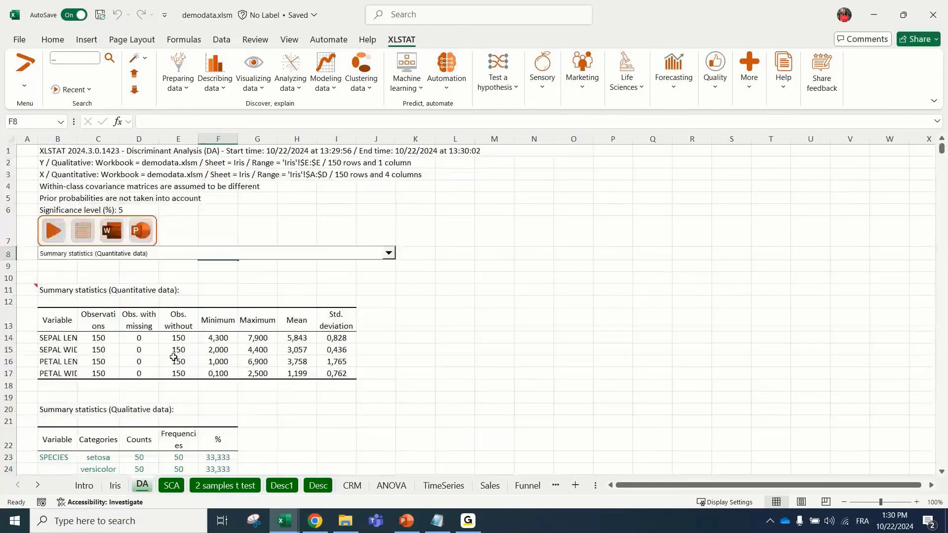
scroll(174, 361, "down", 6)
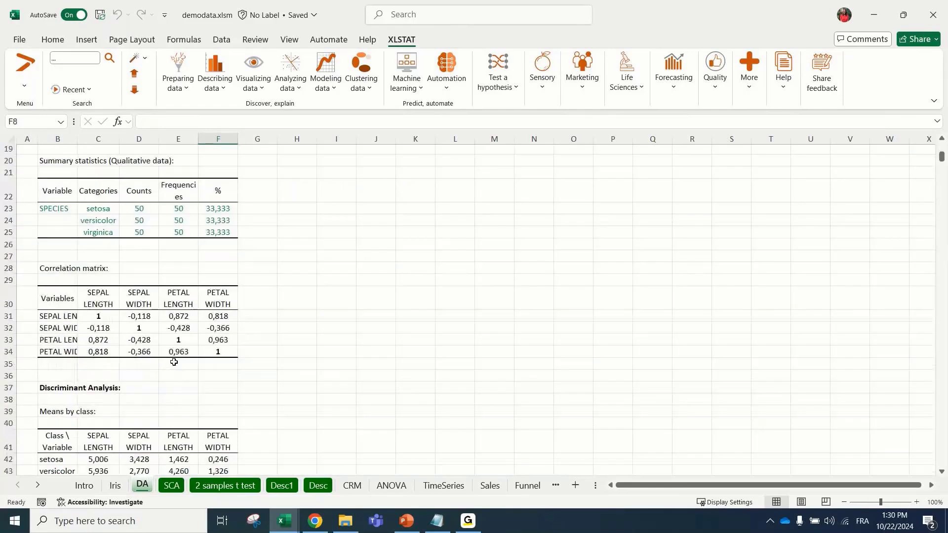
scroll(174, 362, "down", 11)
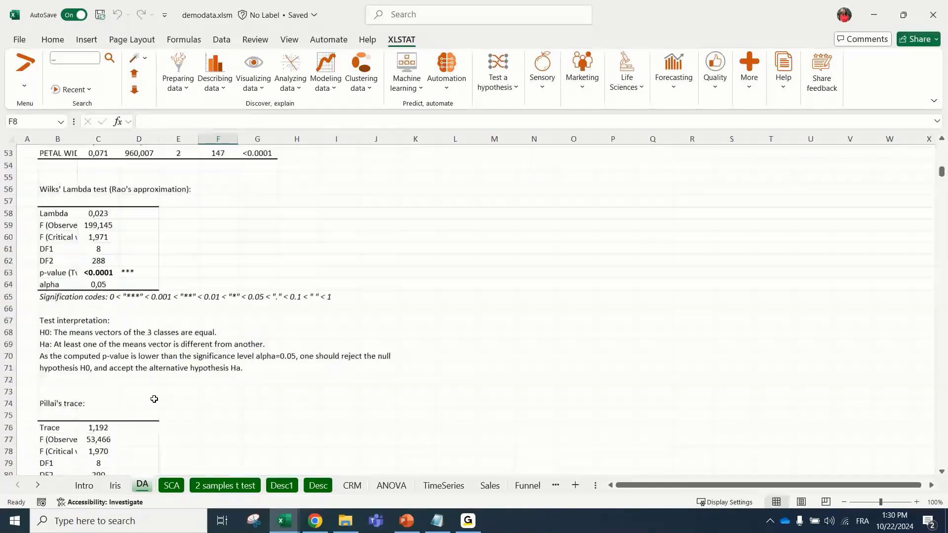
scroll(154, 398, "up", 17)
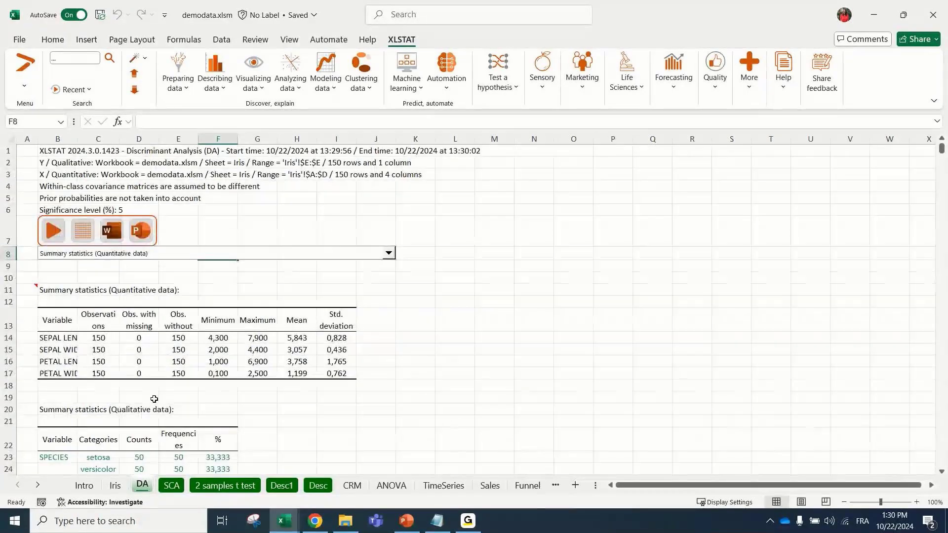
left_click(498, 338)
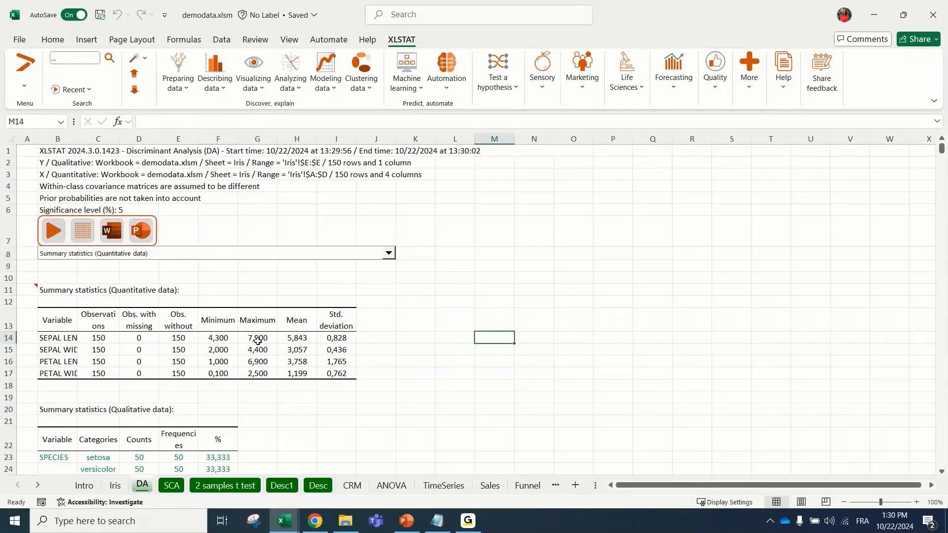
Reopen the Discriminant Analysis dialog from the results sheet and open its help page.
mouse_move(33, 285)
left_click(53, 236)
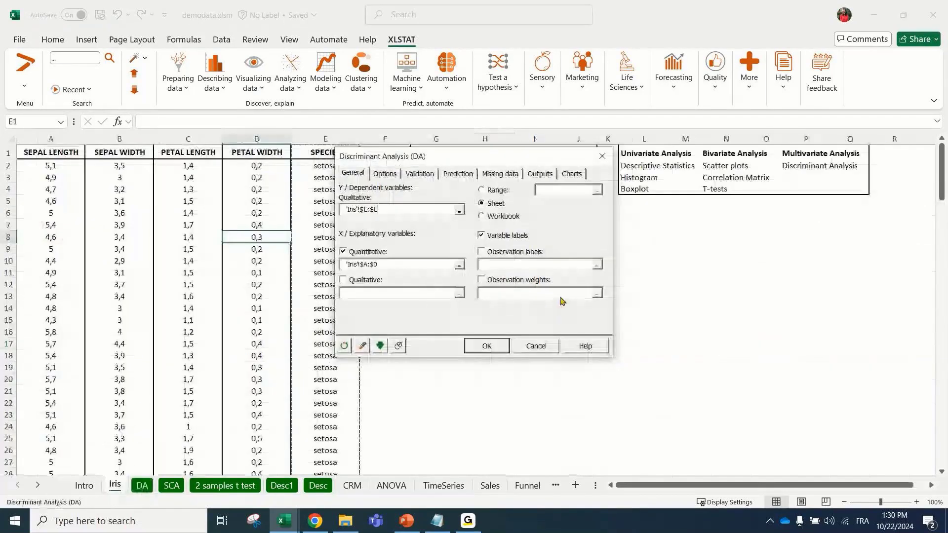
left_click(594, 347)
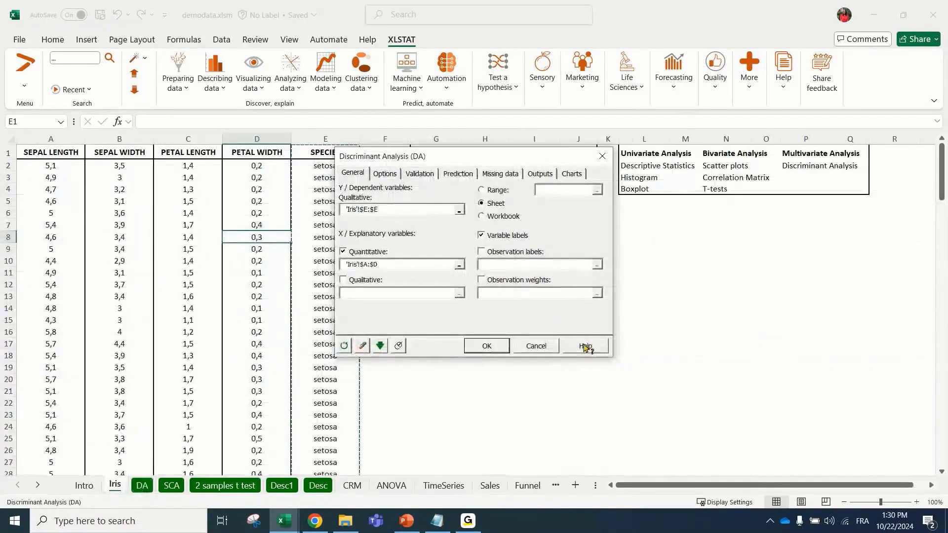
left_click(362, 271)
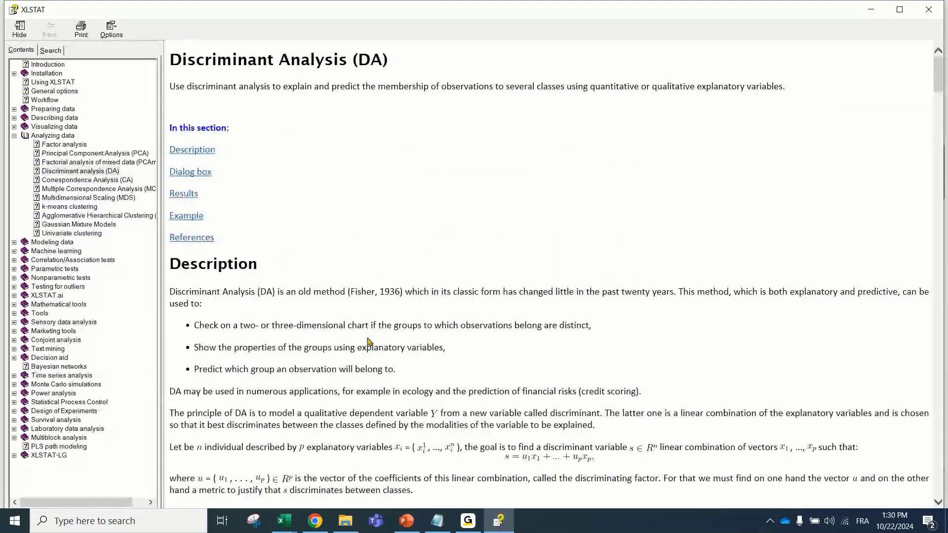
Read the Discriminant Analysis help on the method description and dialog options, including missing data, SSCP matrices, outputs and tests.
scroll(329, 347, "down", 1)
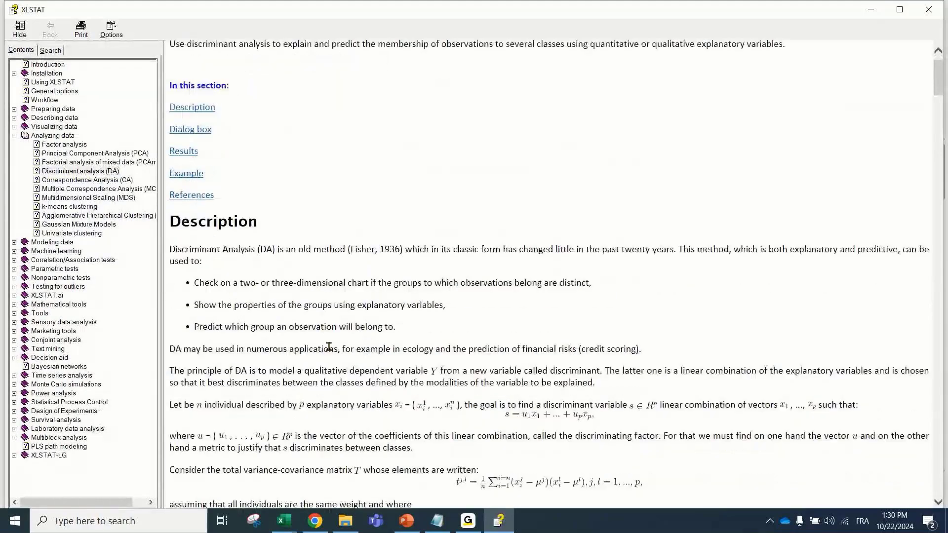
scroll(329, 347, "down", 7)
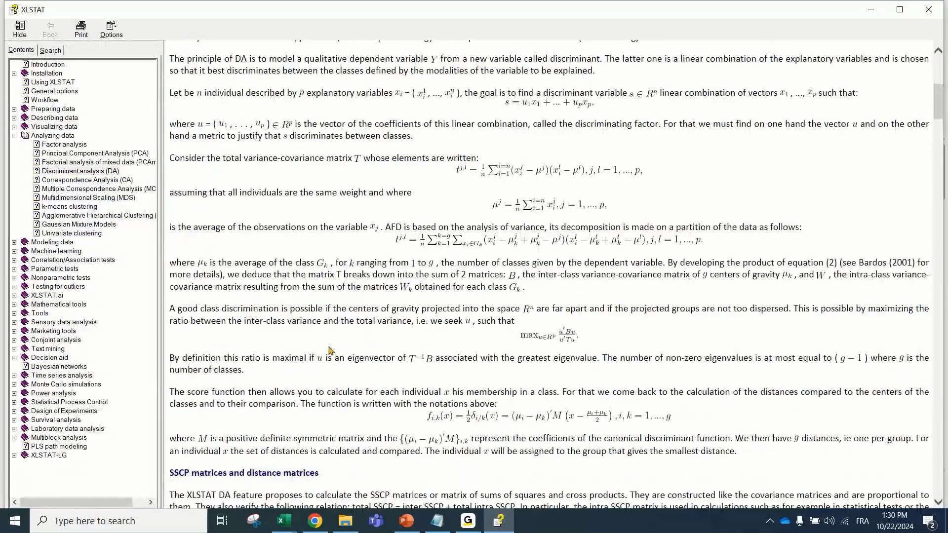
scroll(330, 350, "down", 20)
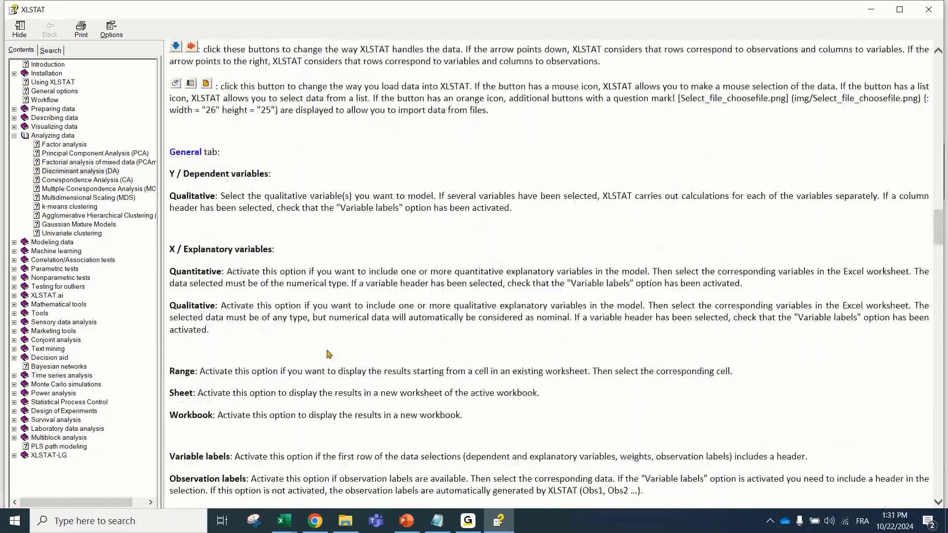
scroll(328, 356, "down", 15)
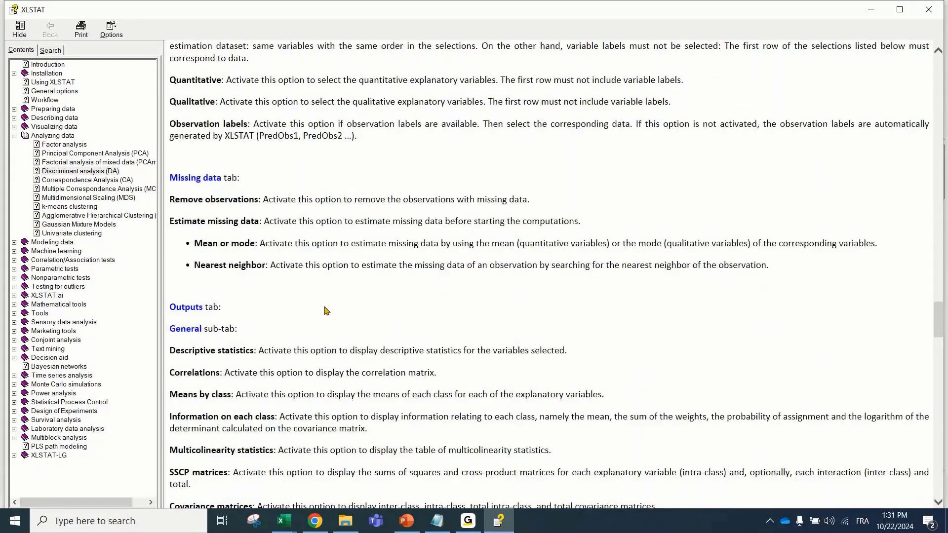
scroll(326, 310, "down", 4)
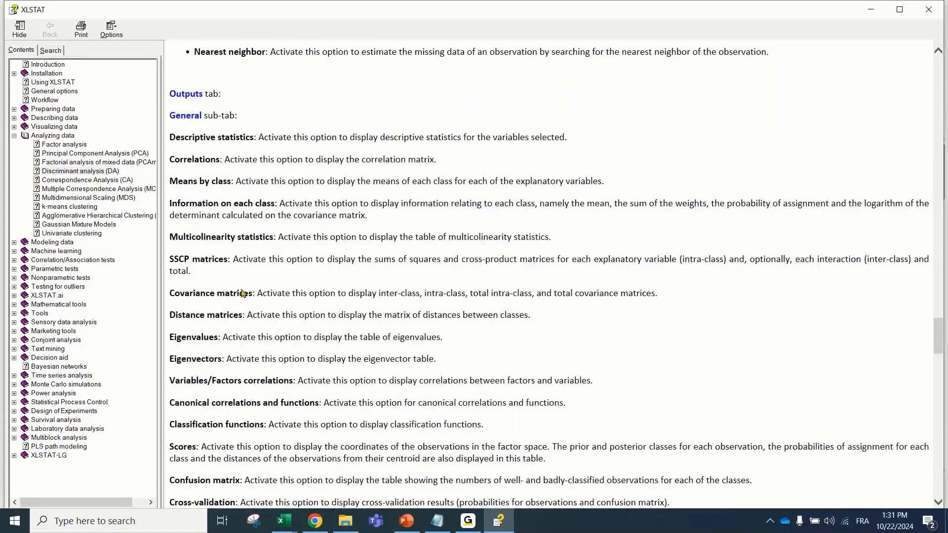
left_click_drag(228, 260, 171, 260)
left_click(314, 285)
scroll(304, 332, "down", 6)
scroll(304, 332, "down", 1)
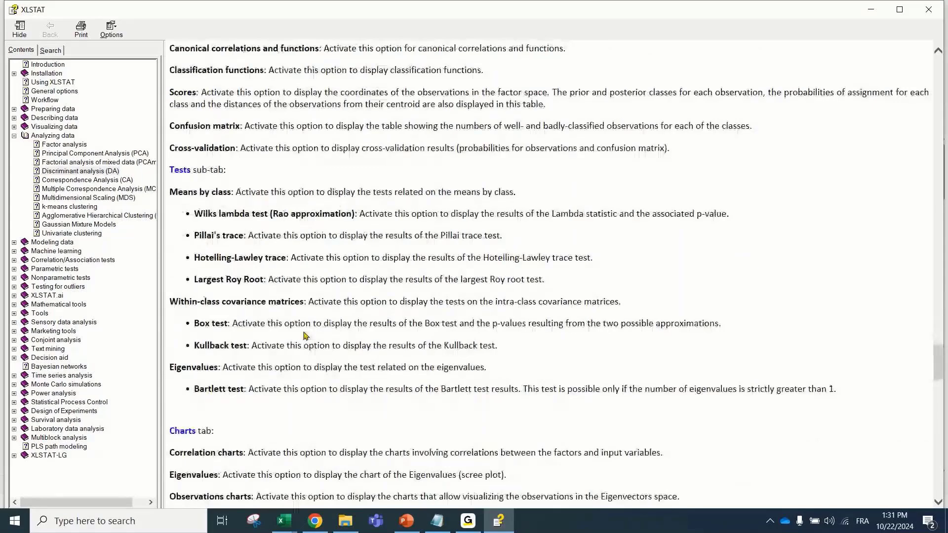
Examine the help page's chart options, Results explanations including Multicolinearity, and the Example and References sections.
scroll(305, 335, "down", 8)
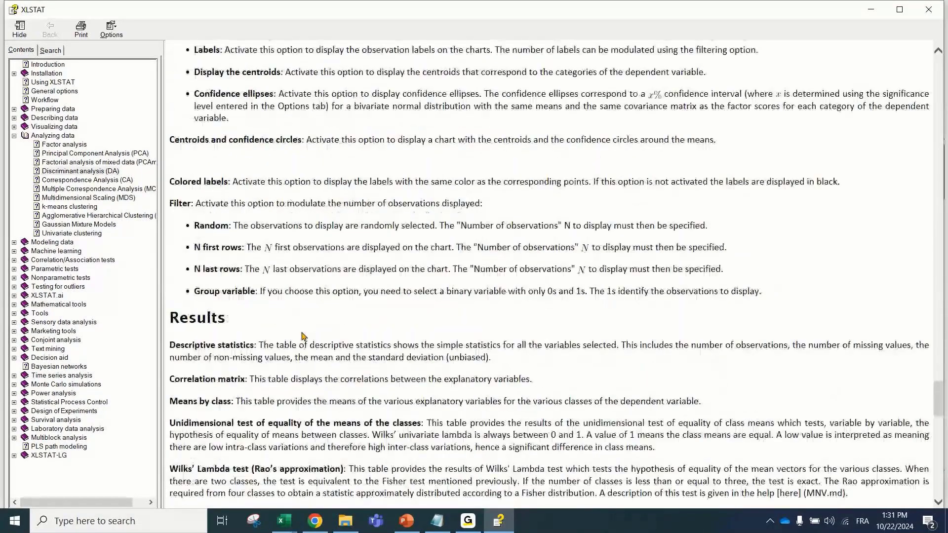
scroll(303, 336, "down", 4)
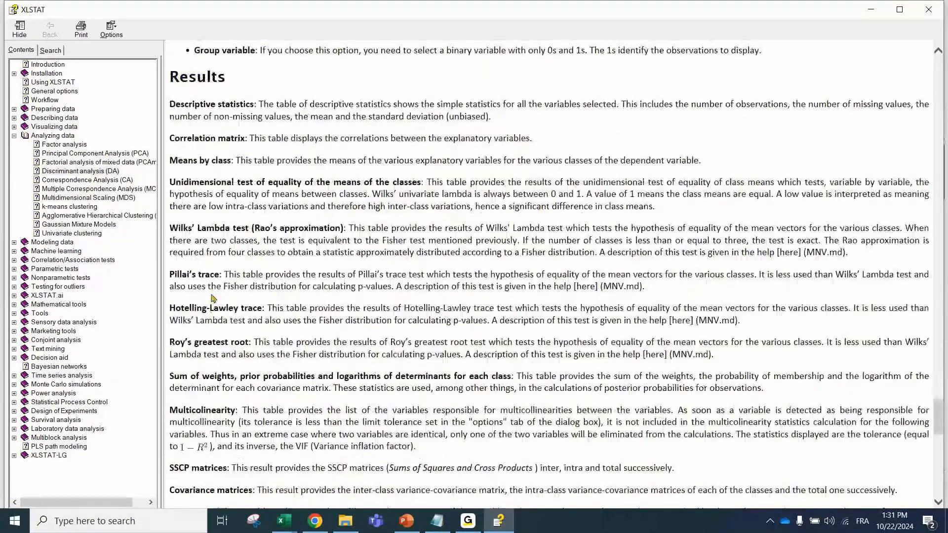
double_click(231, 411)
scroll(299, 381, "down", 5)
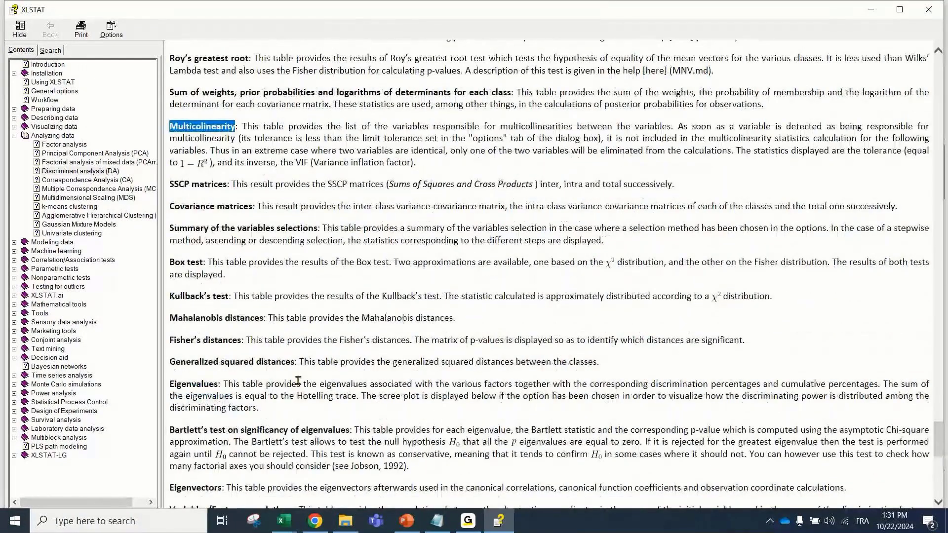
scroll(299, 382, "down", 10)
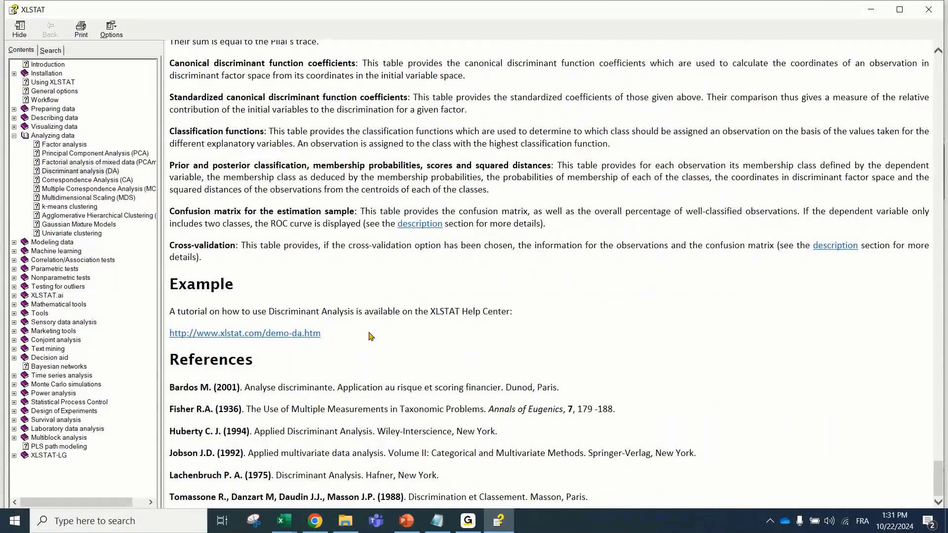
Close the help window and the Discriminant Analysis dialog, and open the DA results sheet.
left_click(928, 12)
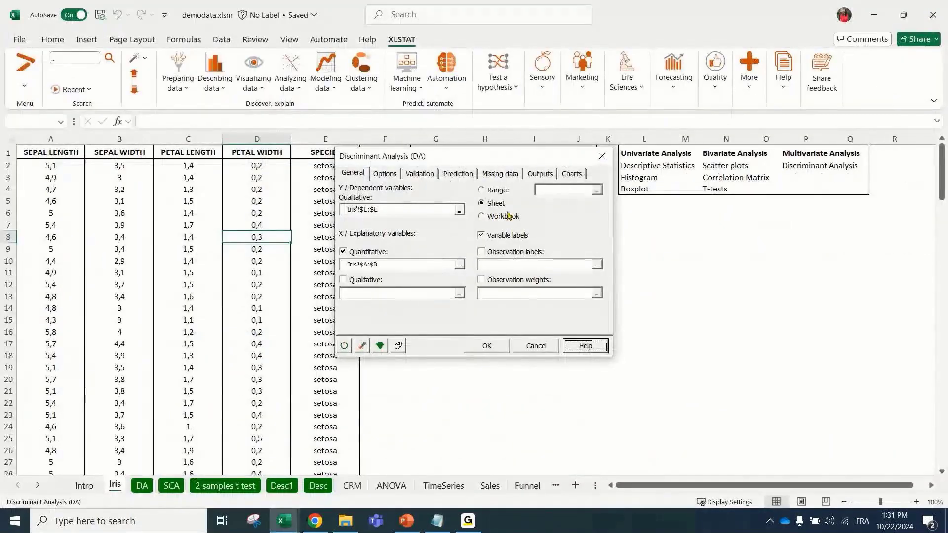
left_click(601, 155)
left_click(142, 485)
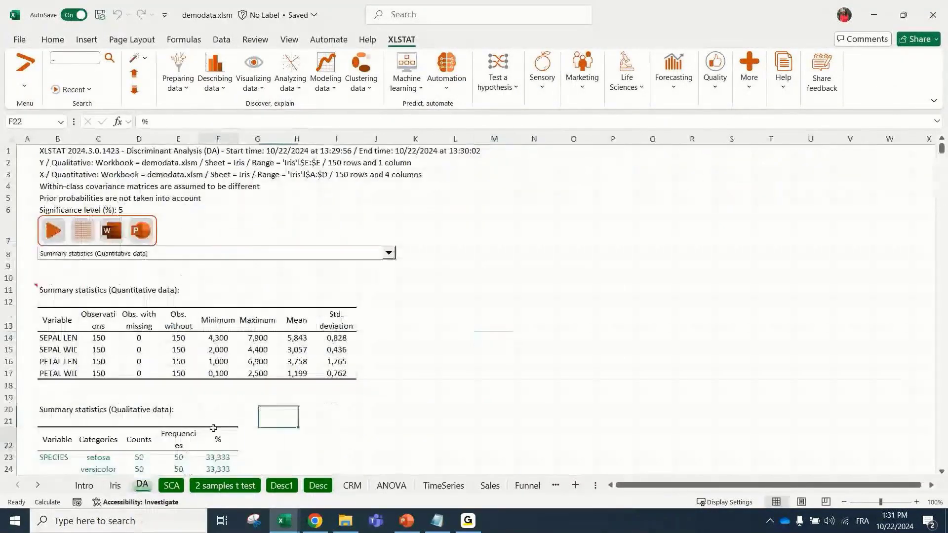
Examine the DA report's class means, equality tests, within-class covariance matrices and canonical correlations.
scroll(196, 413, "down", 9)
scroll(197, 413, "down", 4)
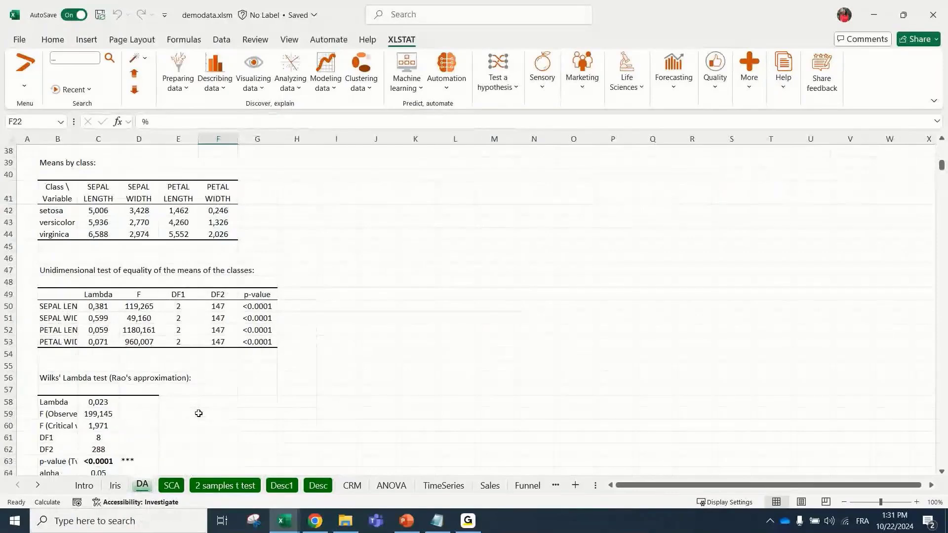
scroll(198, 413, "down", 15)
scroll(211, 413, "down", 7)
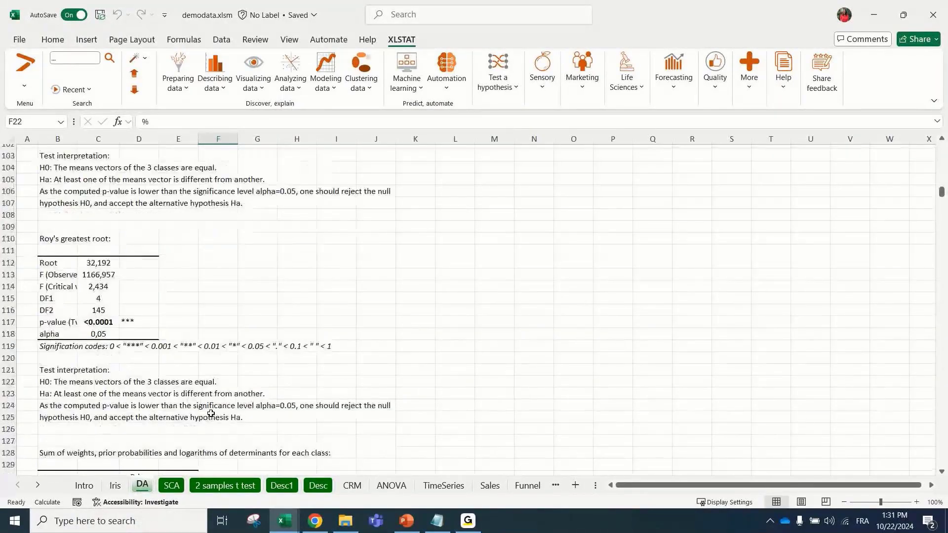
scroll(211, 414, "down", 20)
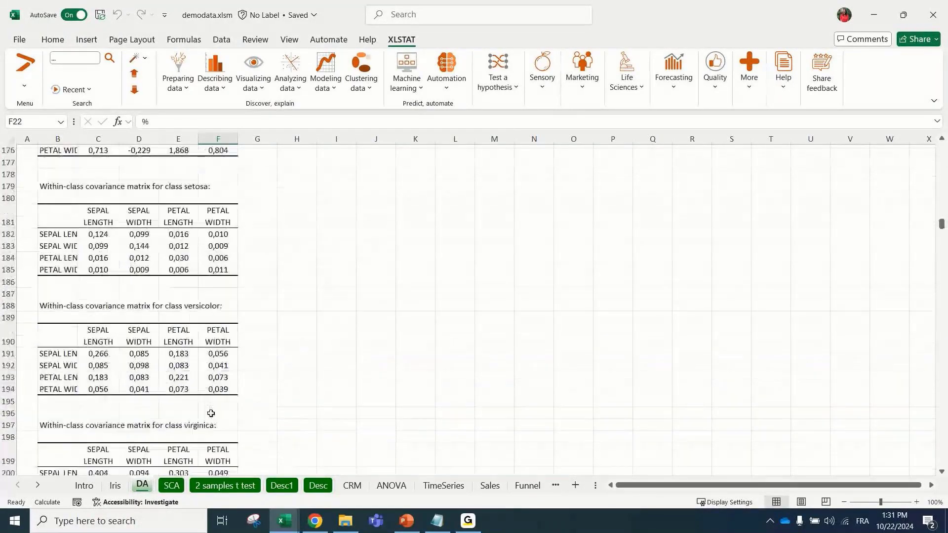
scroll(211, 414, "down", 14)
scroll(215, 359, "down", 20)
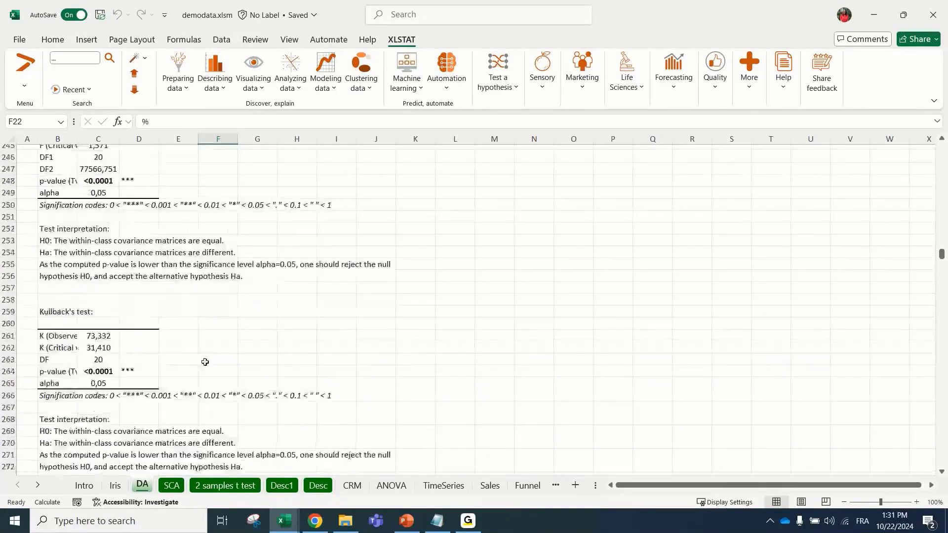
scroll(197, 381, "down", 6)
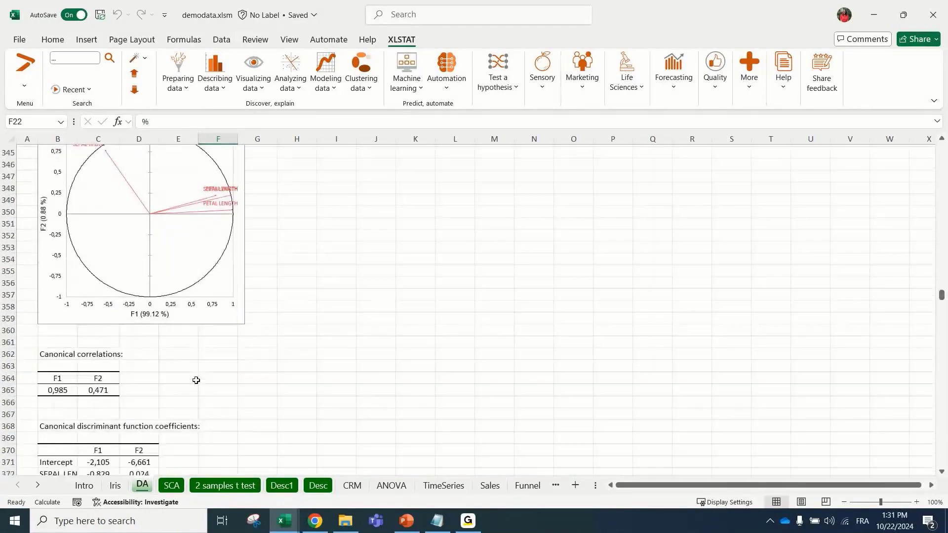
Enlarge the Variables correlation circle chart in the DA report slightly and deselect it.
scroll(195, 383, "up", 3)
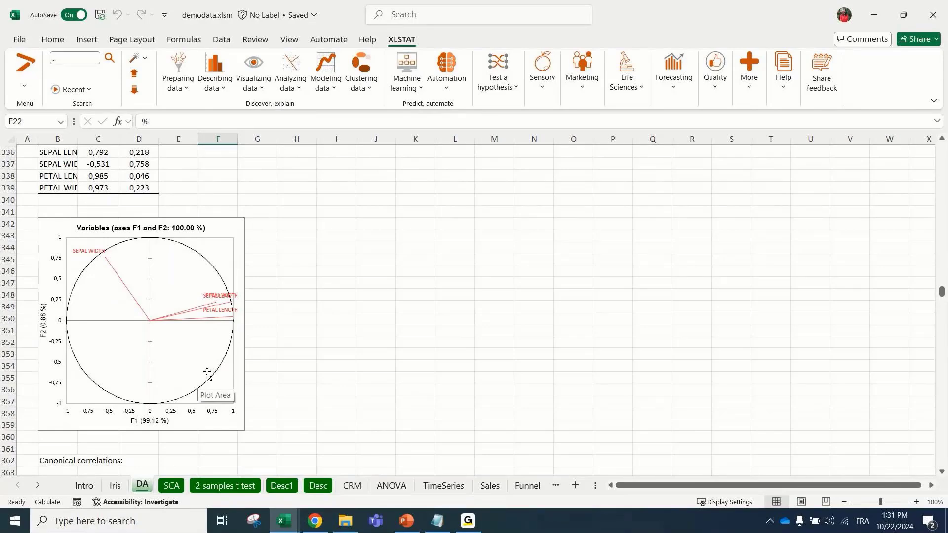
left_click(208, 373)
left_click(341, 424)
Enlarge the Observations chart below the classification table so it extends over columns B to K, and deselect it.
scroll(345, 402, "down", 13)
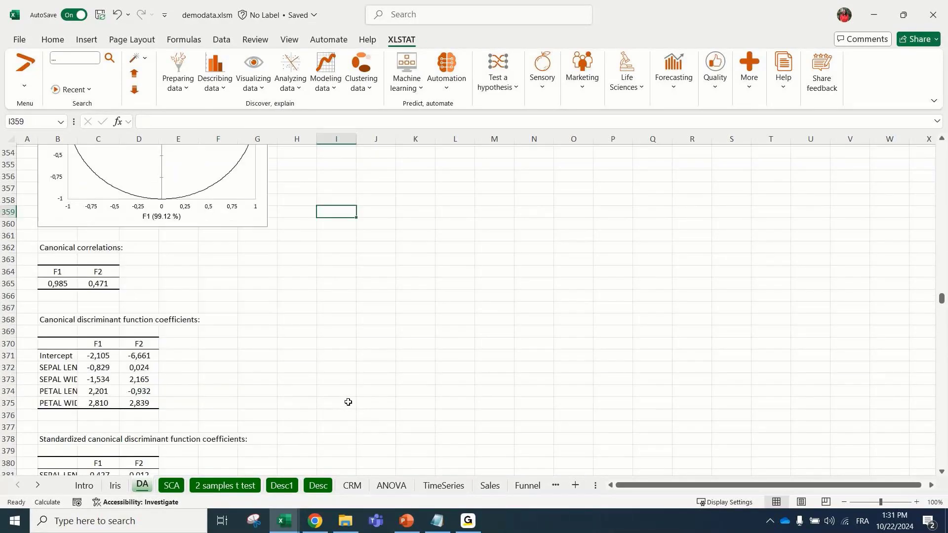
scroll(345, 403, "down", 17)
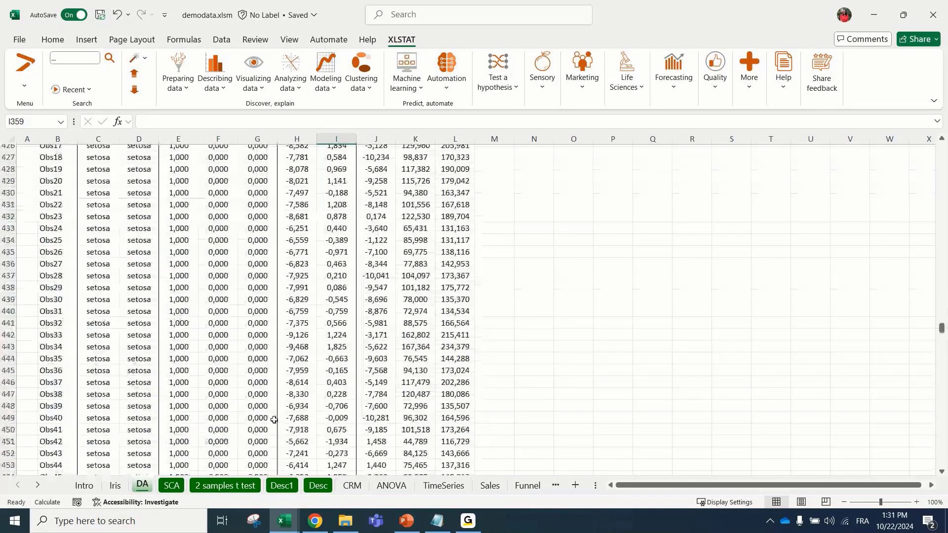
scroll(274, 419, "down", 20)
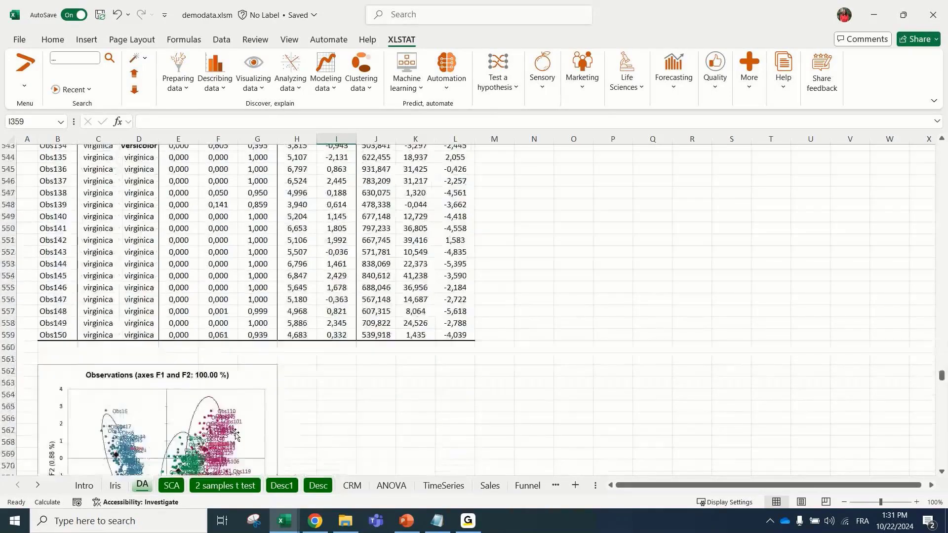
left_click(256, 303)
scroll(367, 304, "down", 4)
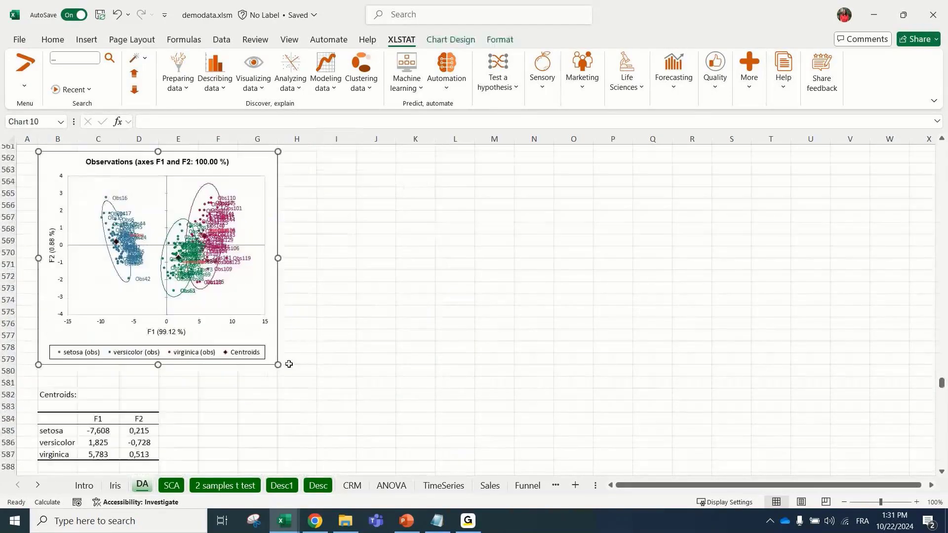
left_click_drag(280, 365, 432, 430)
left_click(689, 326)
left_click(340, 162)
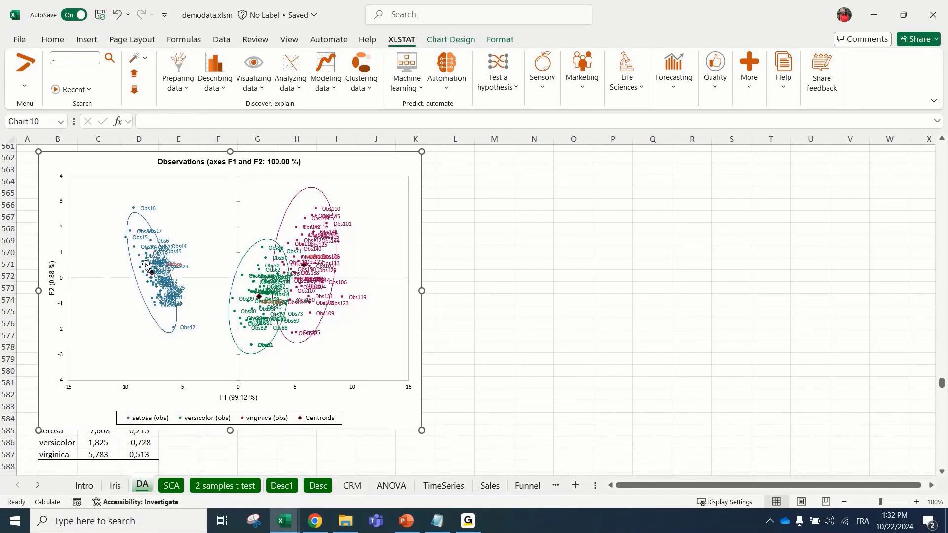
left_click(504, 277)
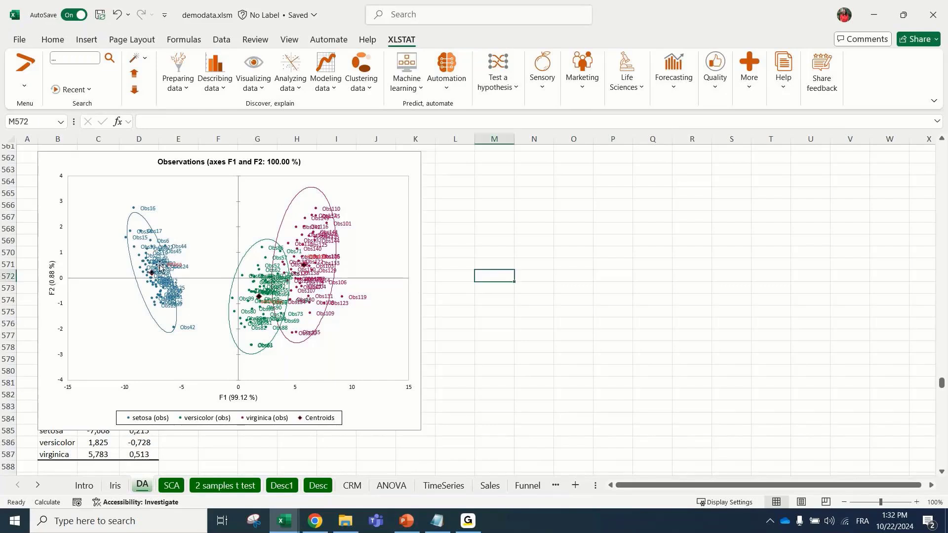
Inspect the setosa and versicolor observation groups in the Observations chart.
left_click(155, 267)
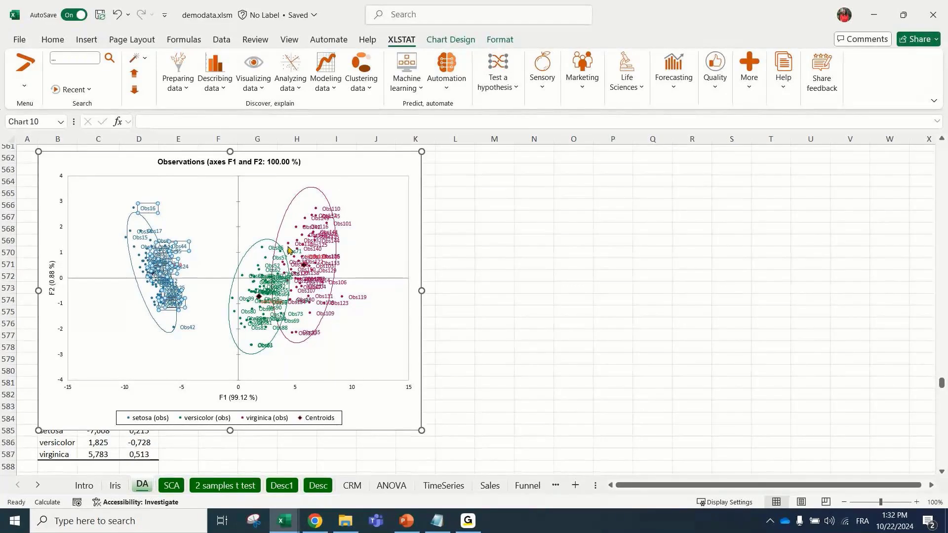
key("Escape")
key("Escape")
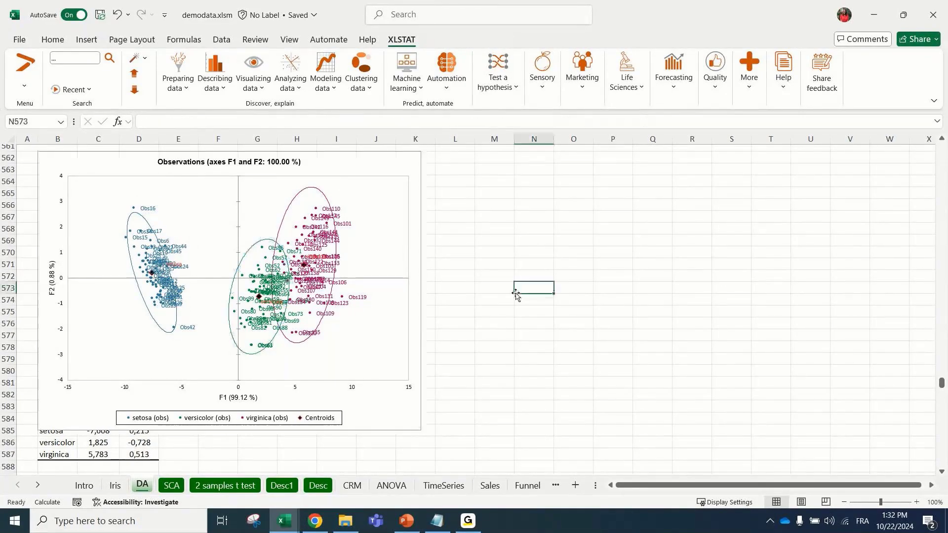
left_click(265, 252)
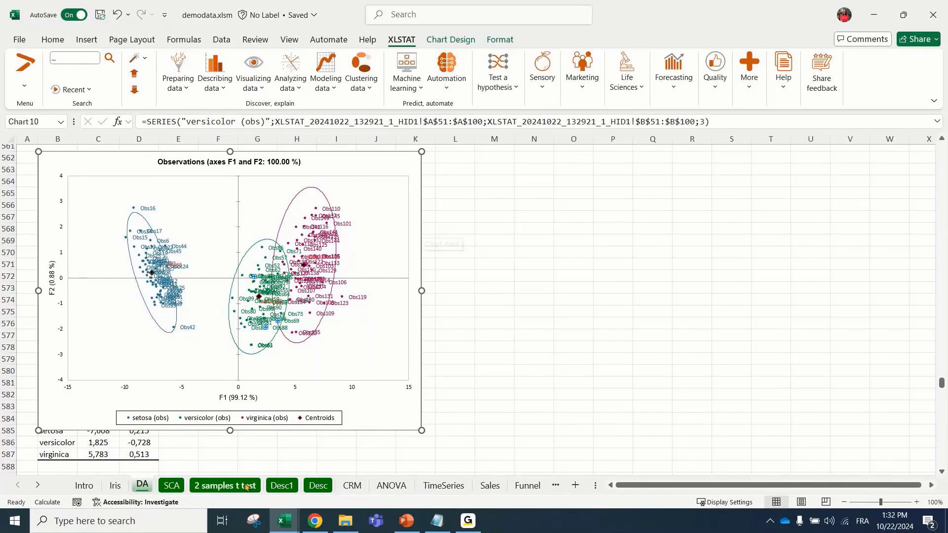
Revisit the box plots on the Desc1 sheet, and highlight columns A to Q on the Iris sheet.
left_click(281, 485)
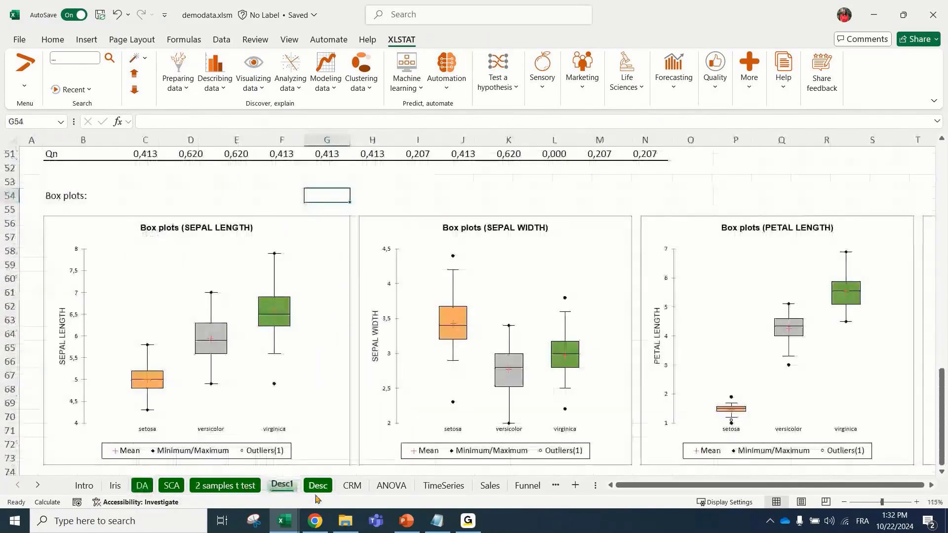
left_click(114, 486)
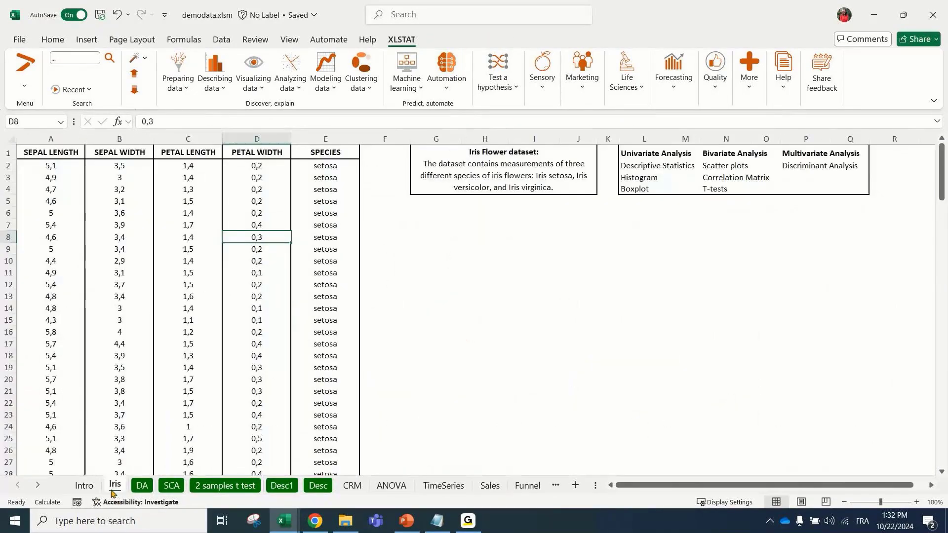
left_click(726, 237)
left_click_drag(50, 139, 850, 182)
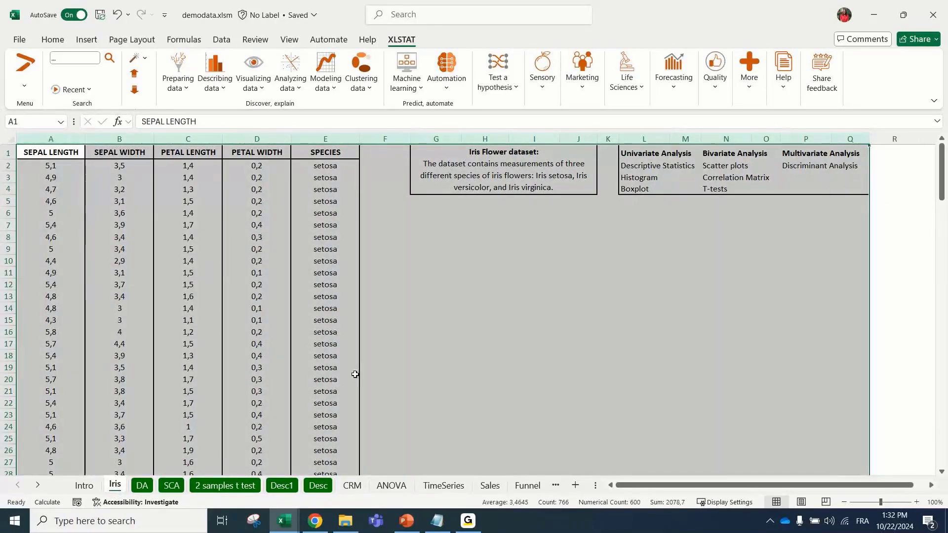
Open the CRM sheet and highlight its data columns from CLIENT to INVOICE AMOUNT.
left_click(351, 486)
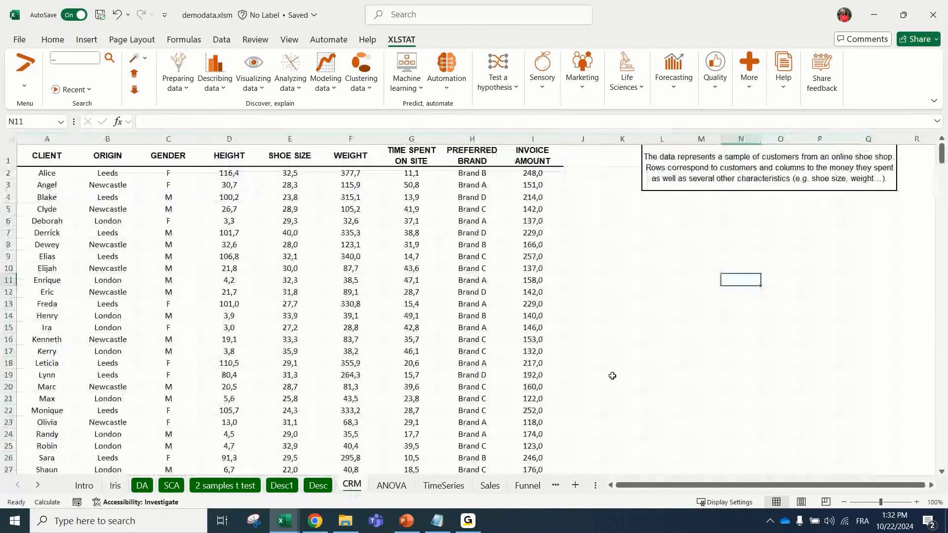
left_click(628, 304)
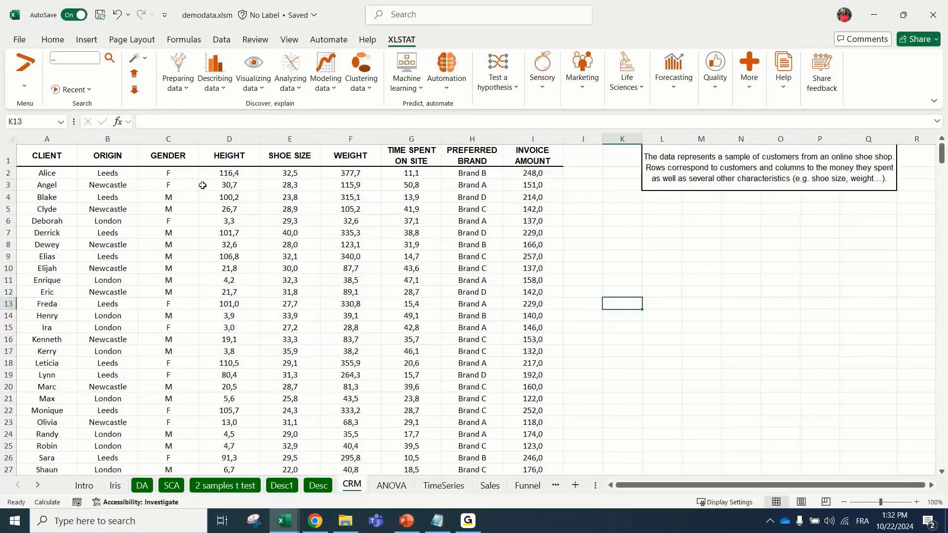
left_click_drag(71, 139, 542, 161)
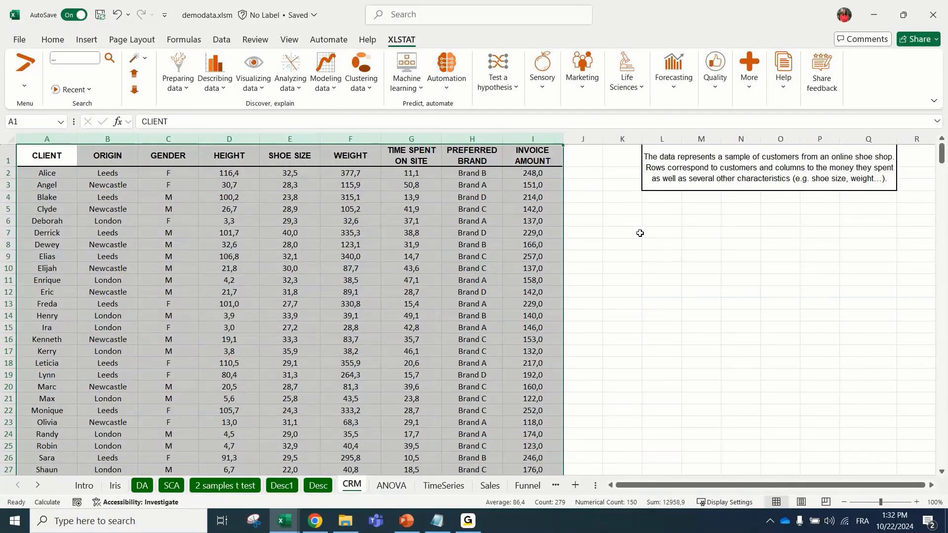
left_click(640, 233)
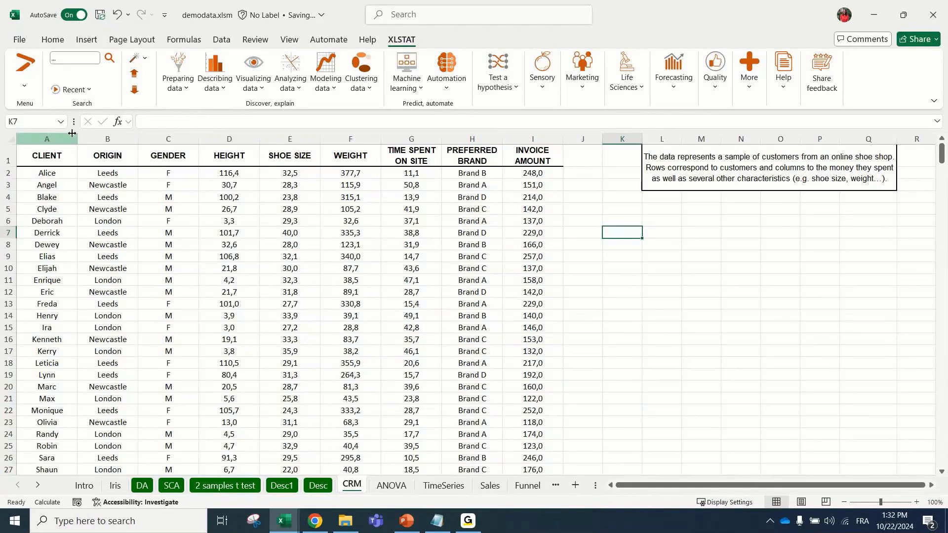
Highlight the CRM variables in turn: origin, gender, height through invoice amount, time spent on site, preferred brand and invoice amount.
left_click(104, 139)
left_click(167, 139)
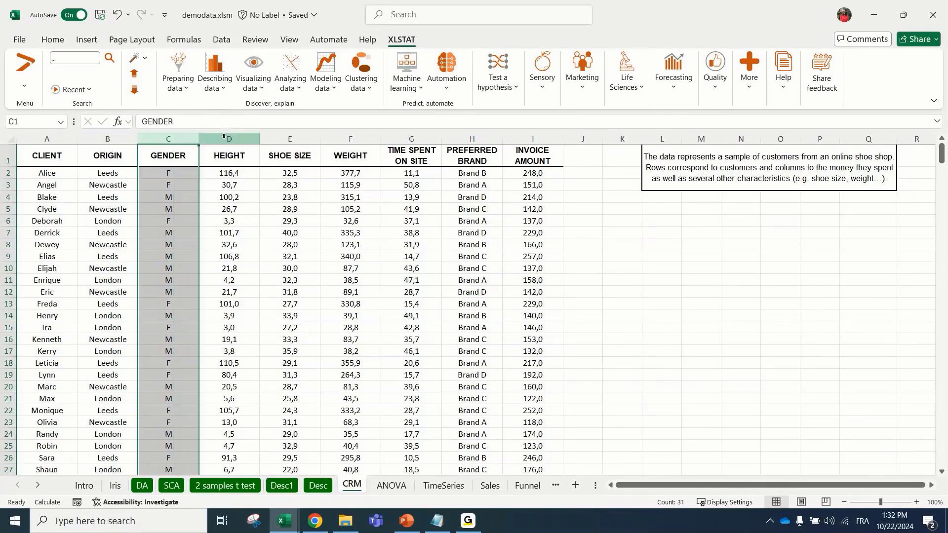
left_click_drag(224, 137, 514, 155)
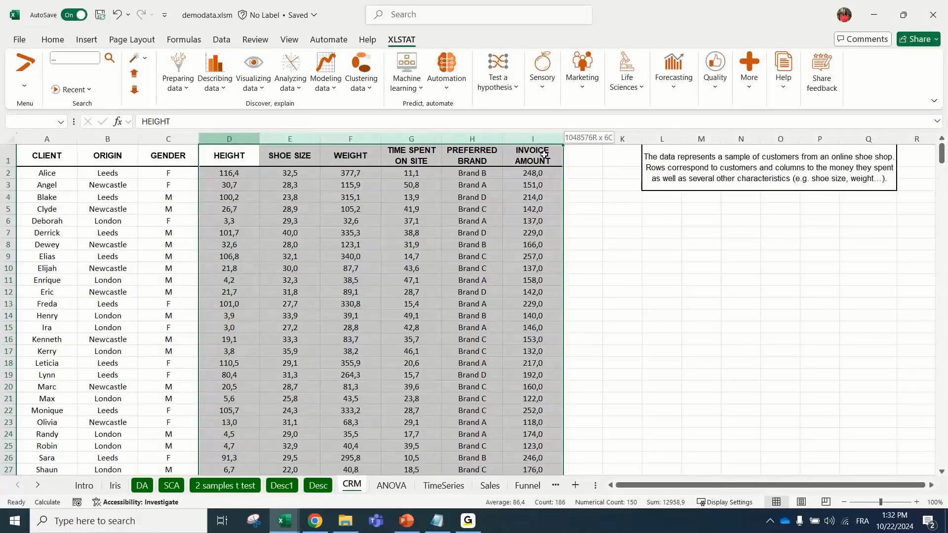
left_click(417, 140)
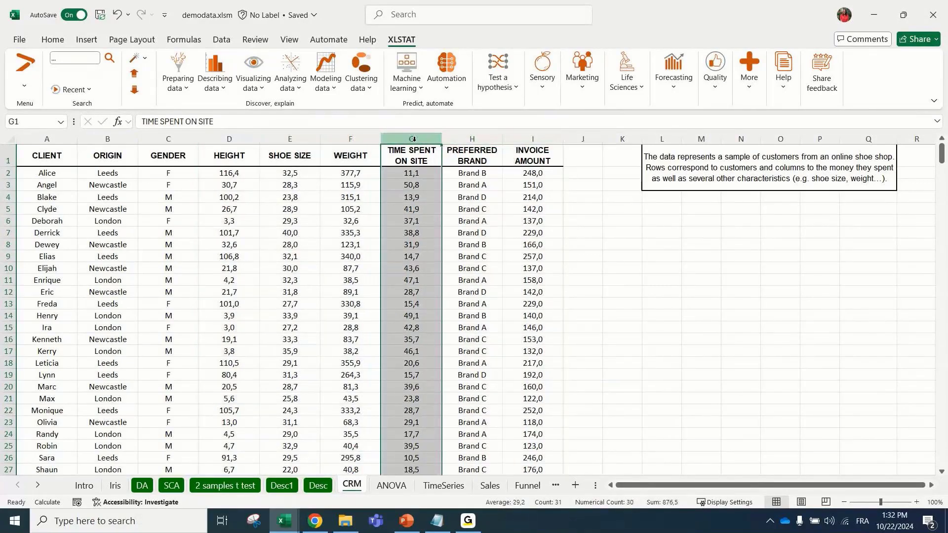
left_click(488, 140)
left_click(533, 140)
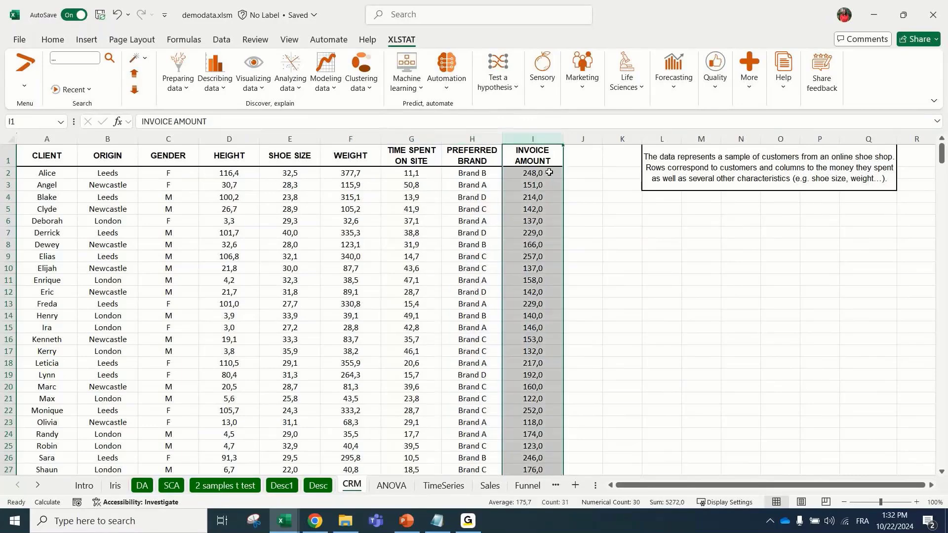
left_click(572, 222)
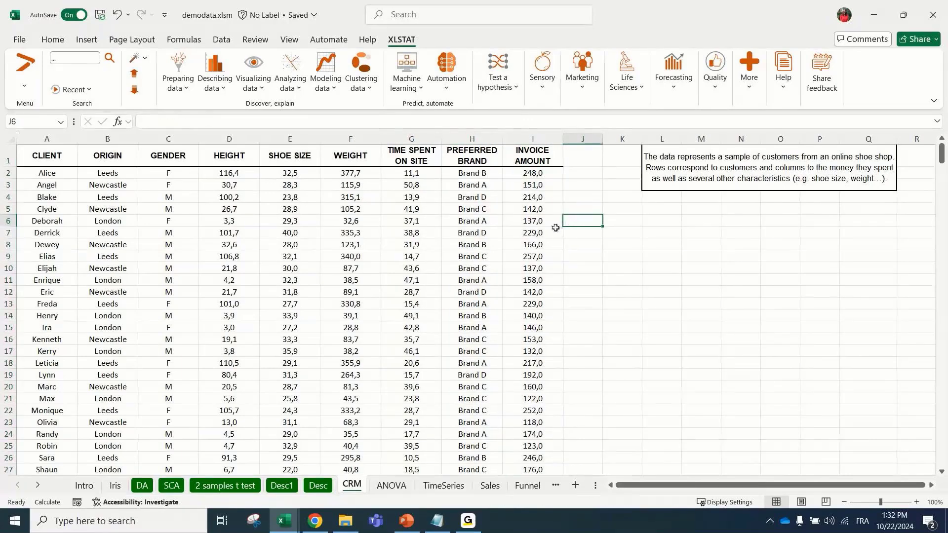
Select all CRM data columns and look through the customer rows down to the last record.
left_click_drag(533, 139, 45, 139)
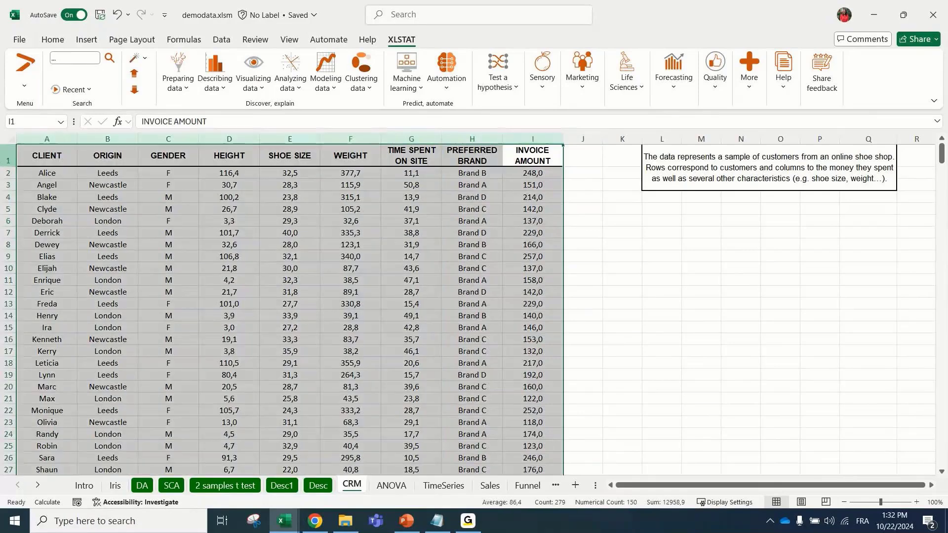
scroll(271, 372, "down", 6)
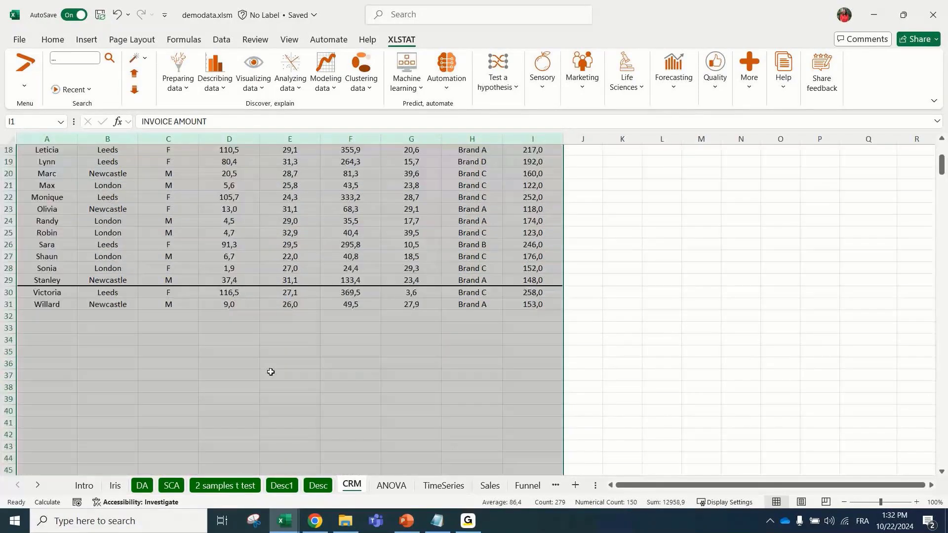
scroll(239, 375, "up", 6)
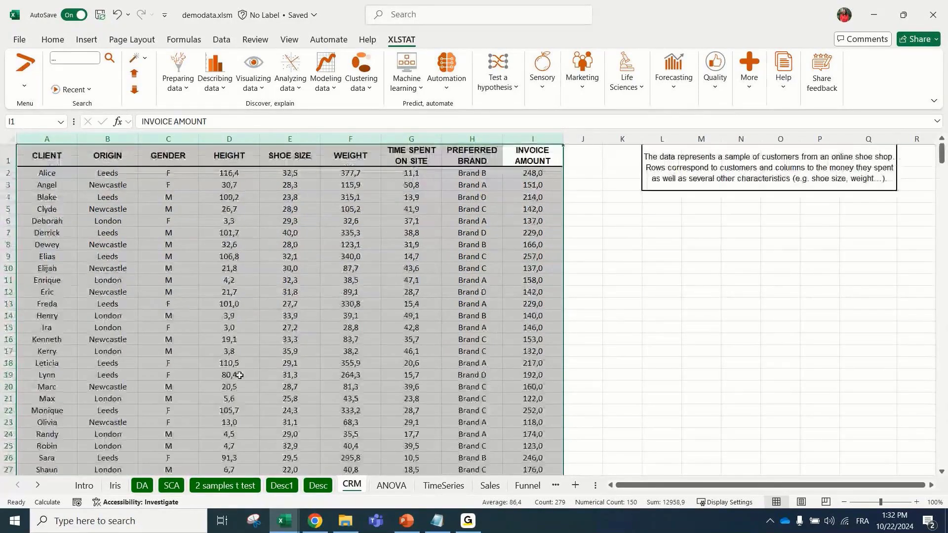
left_click(364, 305)
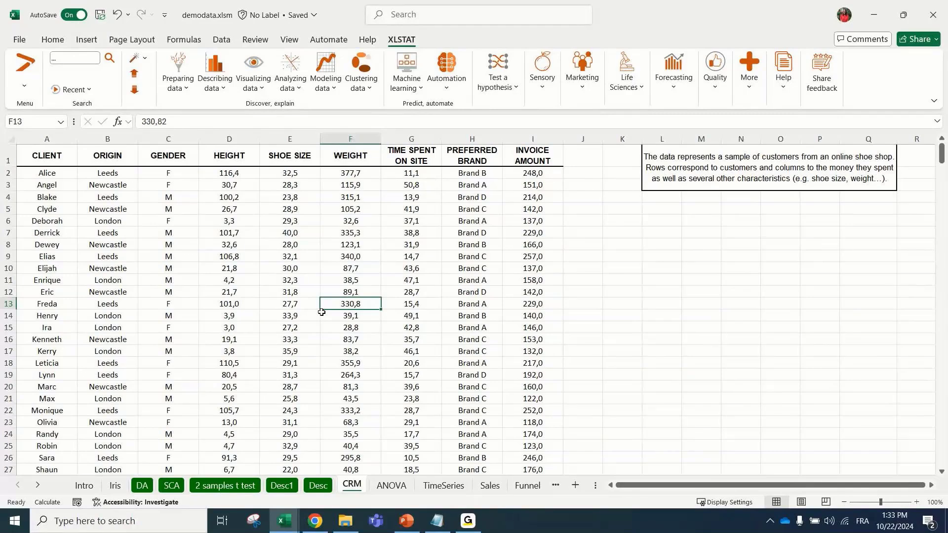
Highlight CRM columns A to I again, ending with the columns selected from INVOICE AMOUNT back to CLIENT.
left_click_drag(47, 138, 533, 148)
left_click(622, 267)
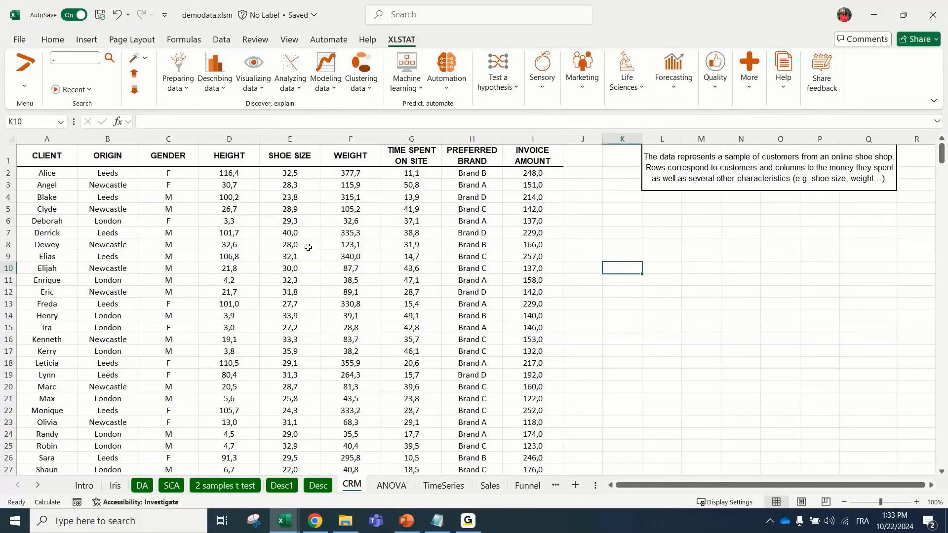
left_click_drag(531, 139, 36, 136)
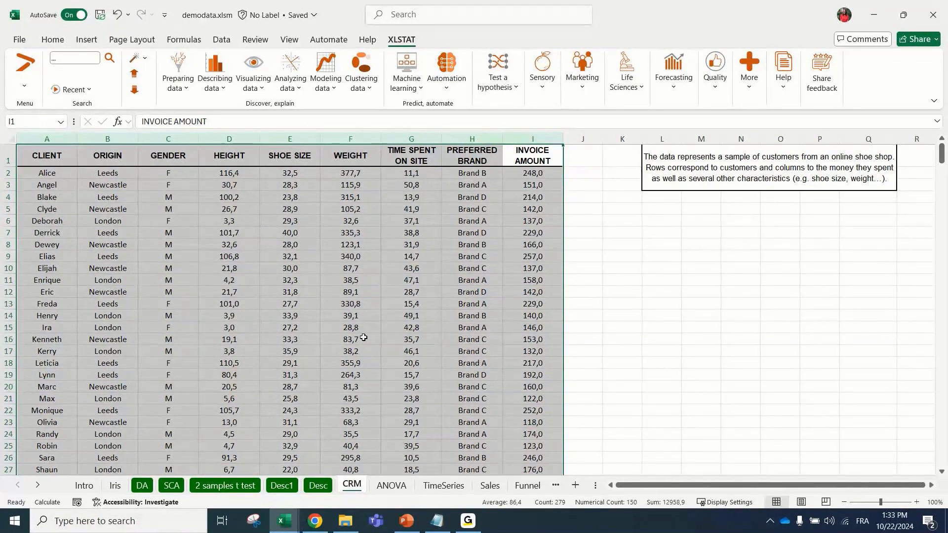
left_click(291, 79)
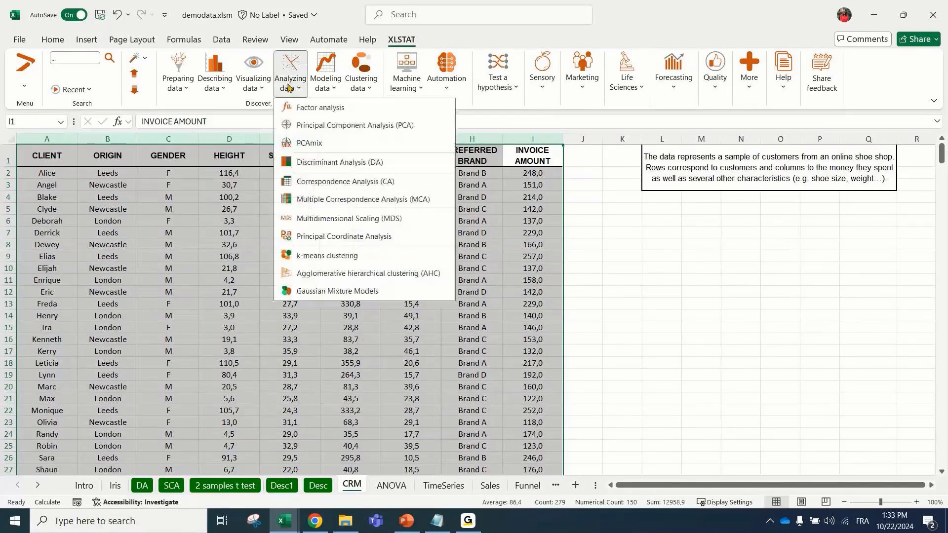
left_click(325, 147)
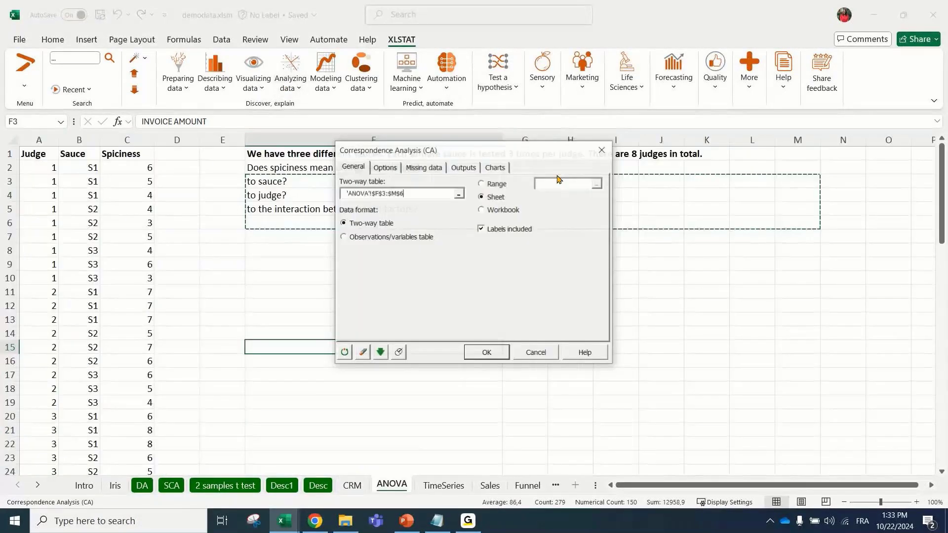
key("Escape")
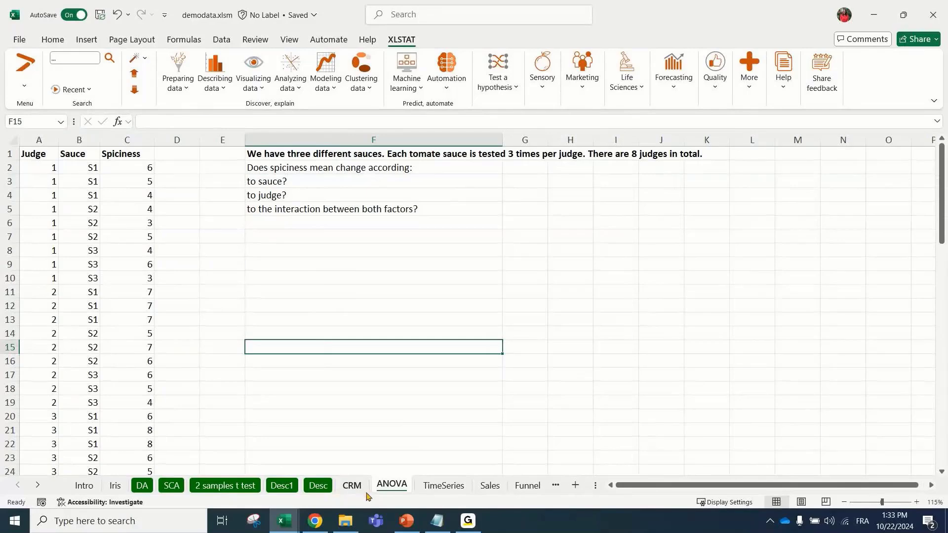
left_click(348, 489)
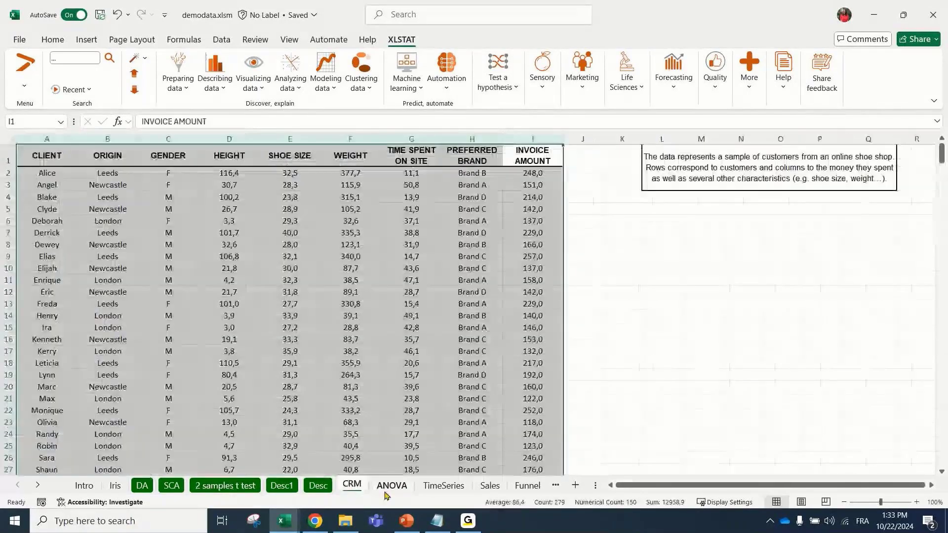
Start a Principal Component Analysis on the CRM sheet and clear the previous data selections from its dialog.
left_click(287, 79)
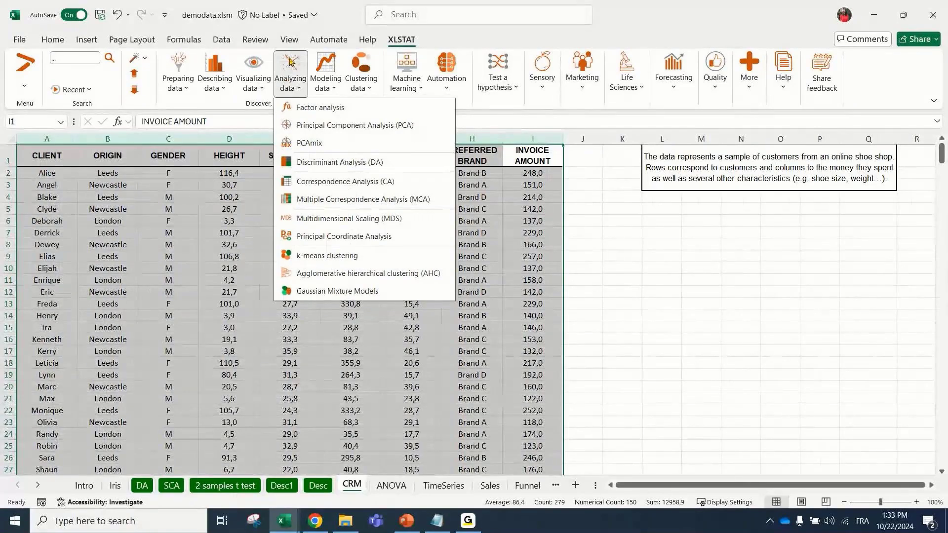
left_click(324, 126)
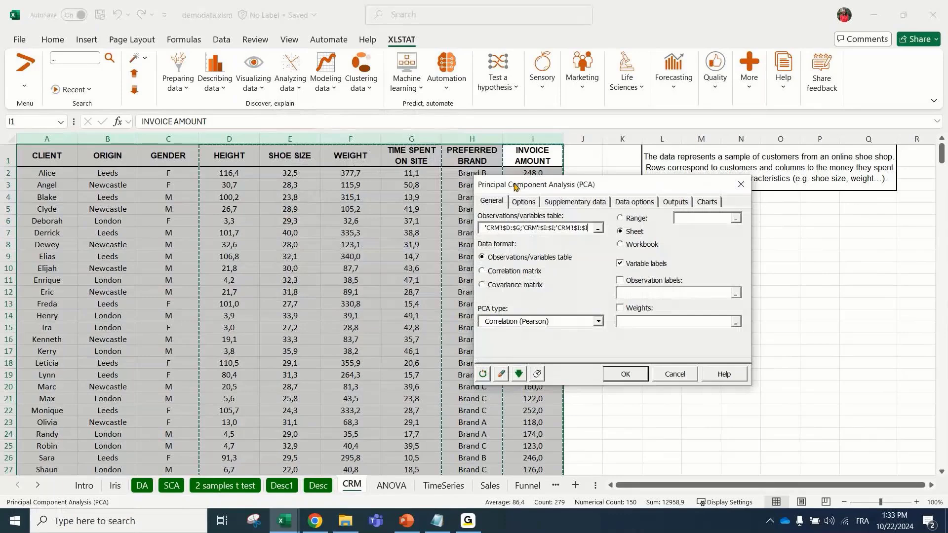
left_click_drag(515, 186, 571, 184)
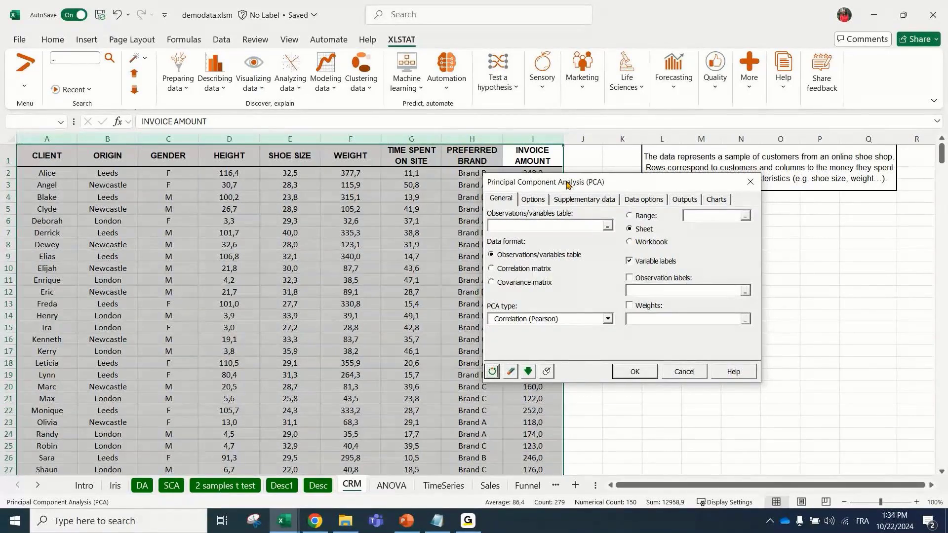
Look through the PCA factor filtering and rotation options, the supplementary data settings and the missing data settings.
left_click(540, 202)
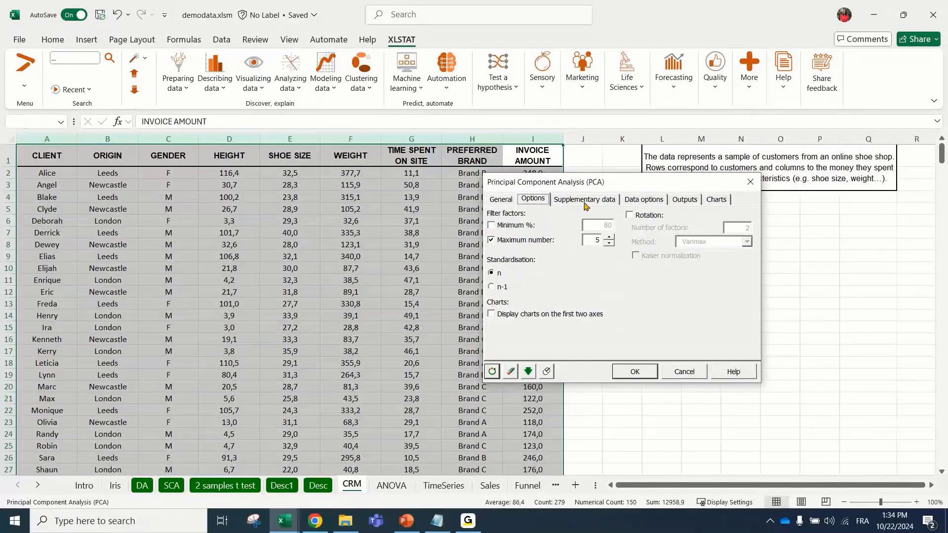
left_click(651, 218)
left_click(652, 219)
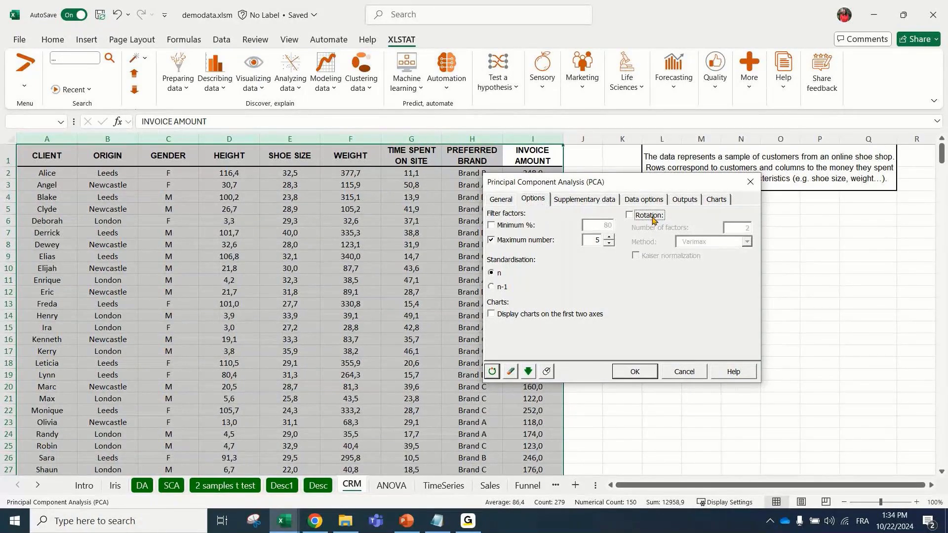
left_click(607, 202)
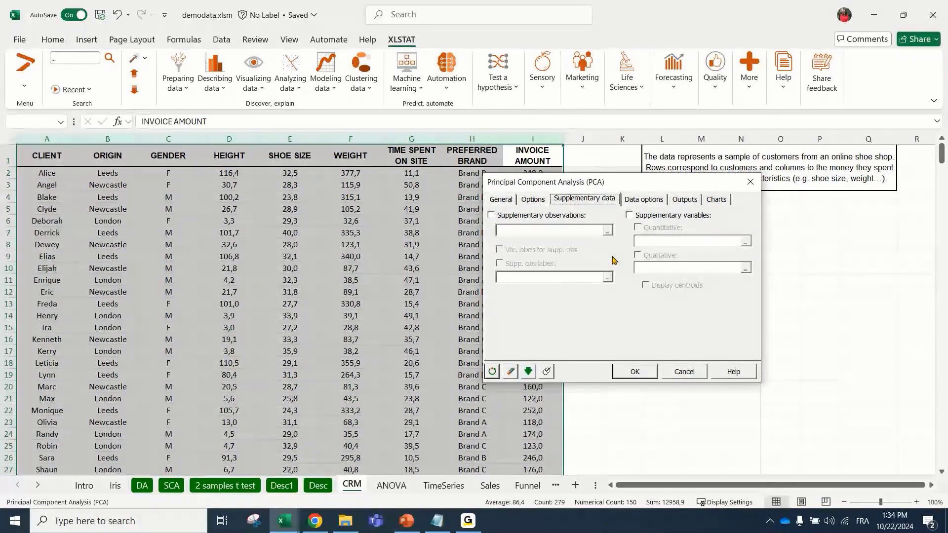
left_click(643, 199)
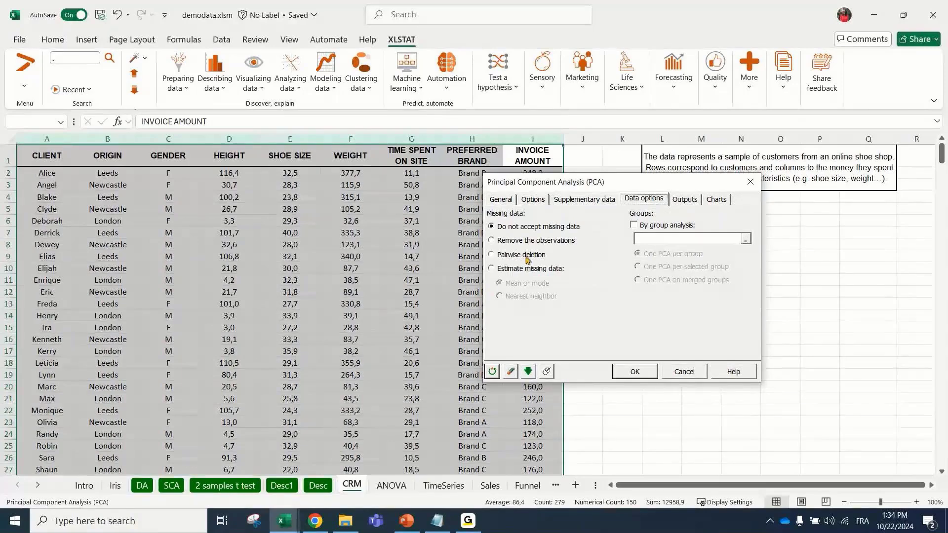
Review the PCA chart settings for variables, observations, biplots and bootstrap charts.
left_click(716, 200)
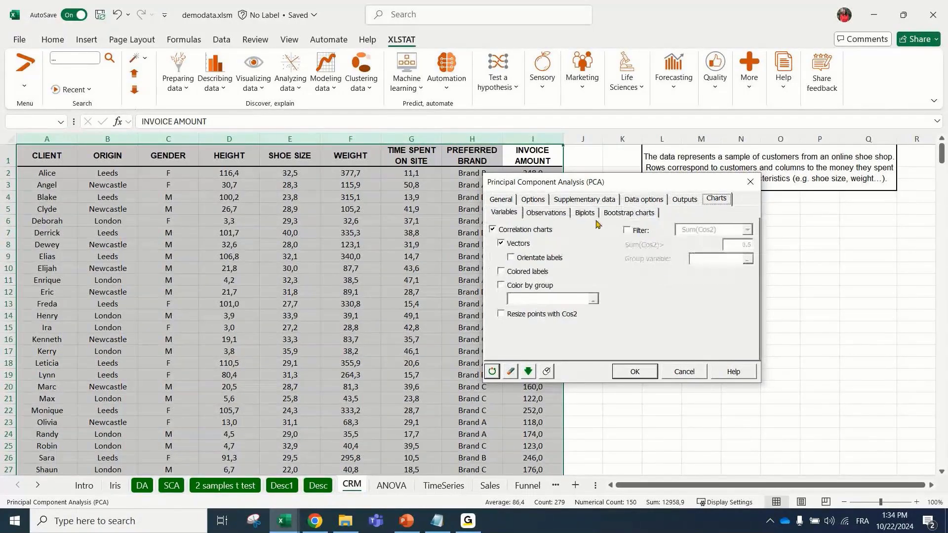
left_click(558, 214)
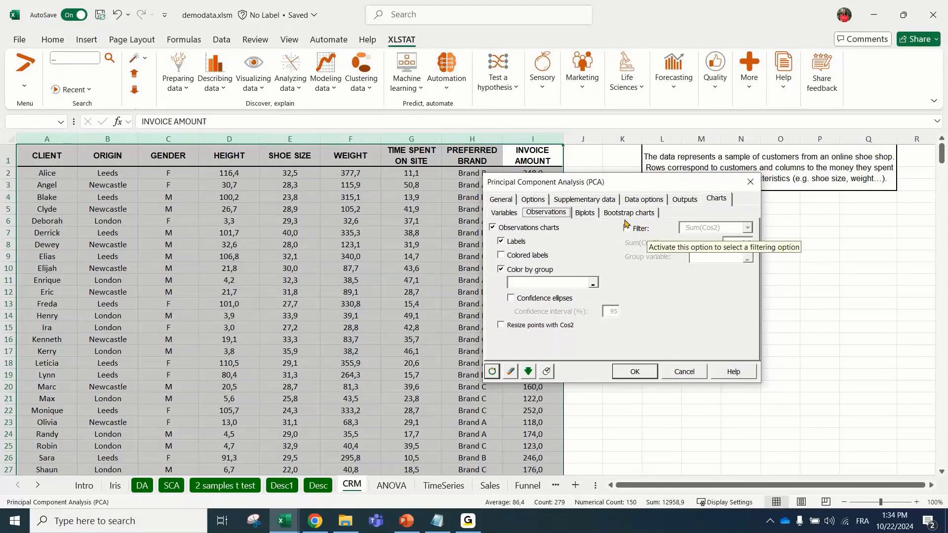
left_click(583, 216)
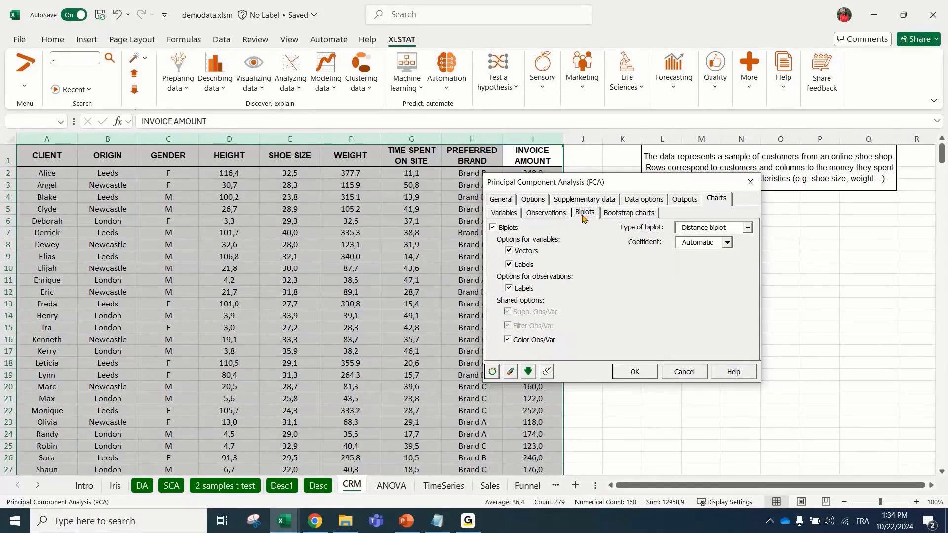
left_click(643, 217)
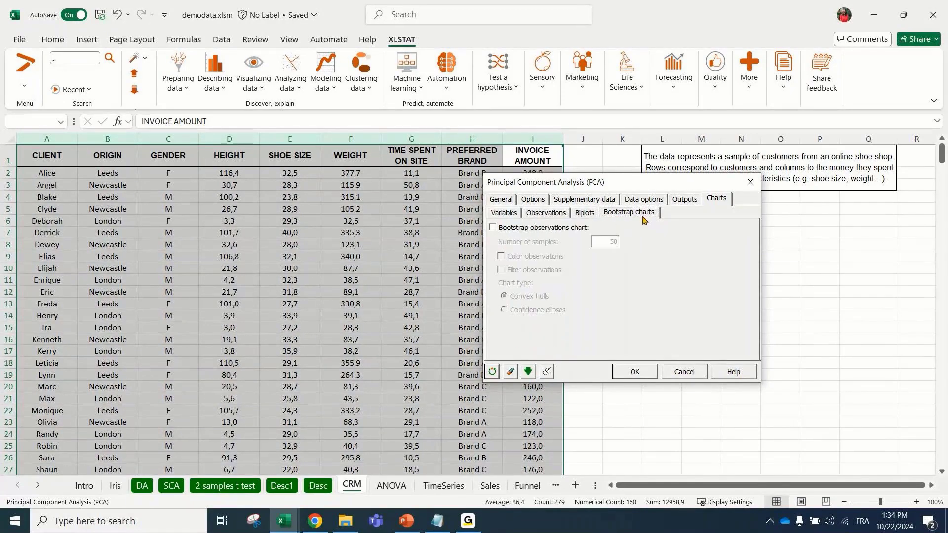
left_click(512, 213)
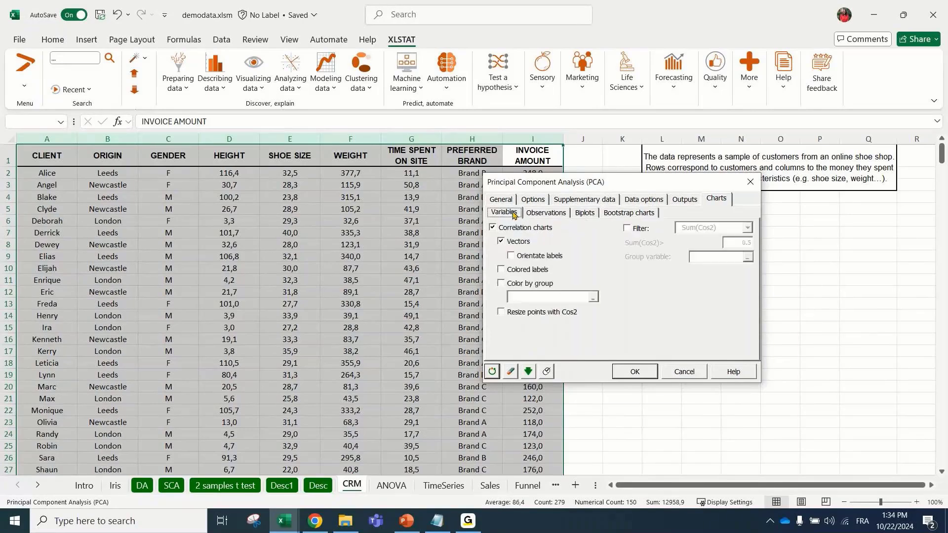
Set the PCA observations/variables table to CRM columns D to G (HEIGHT to TIME SPENT ON SITE) plus column I (INVOICE AMOUNT).
left_click(501, 199)
left_click_drag(557, 188, 631, 208)
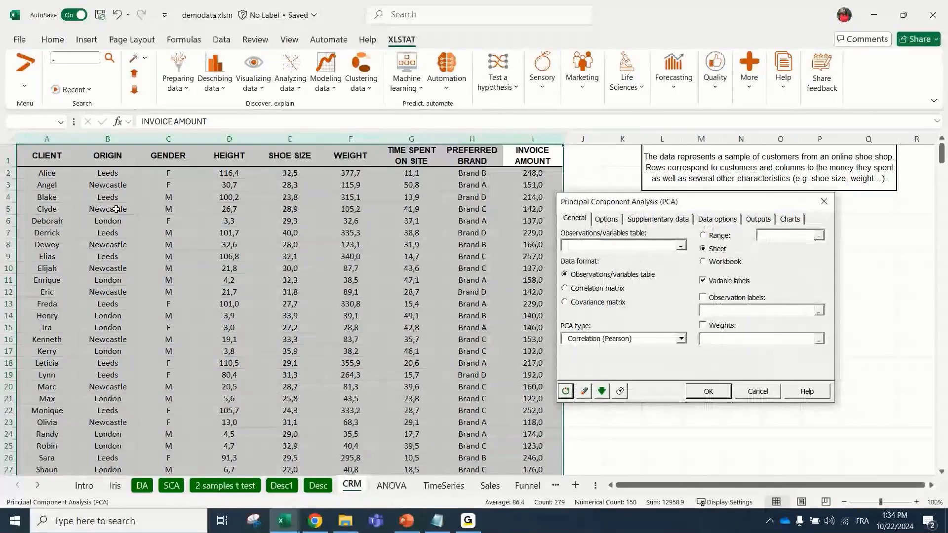
left_click_drag(229, 138, 411, 139)
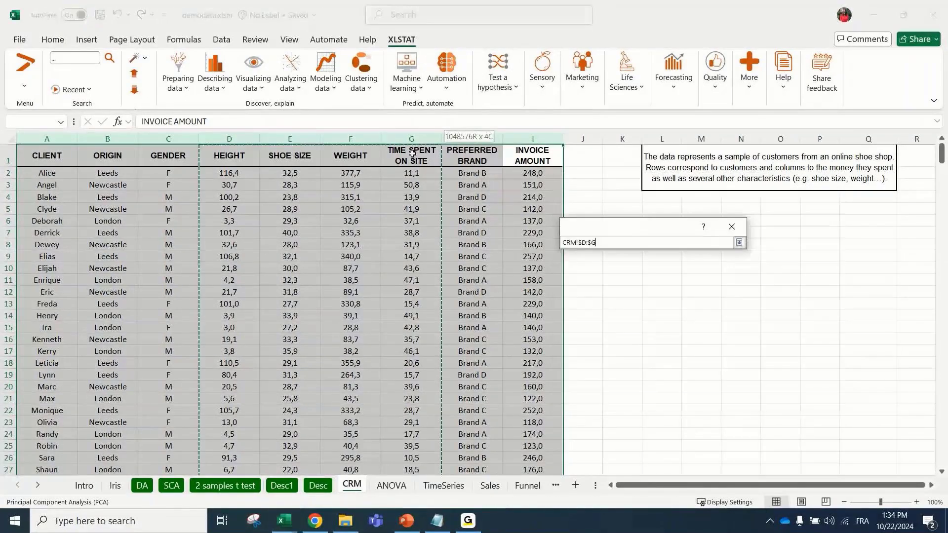
left_click(528, 134, "ctrl")
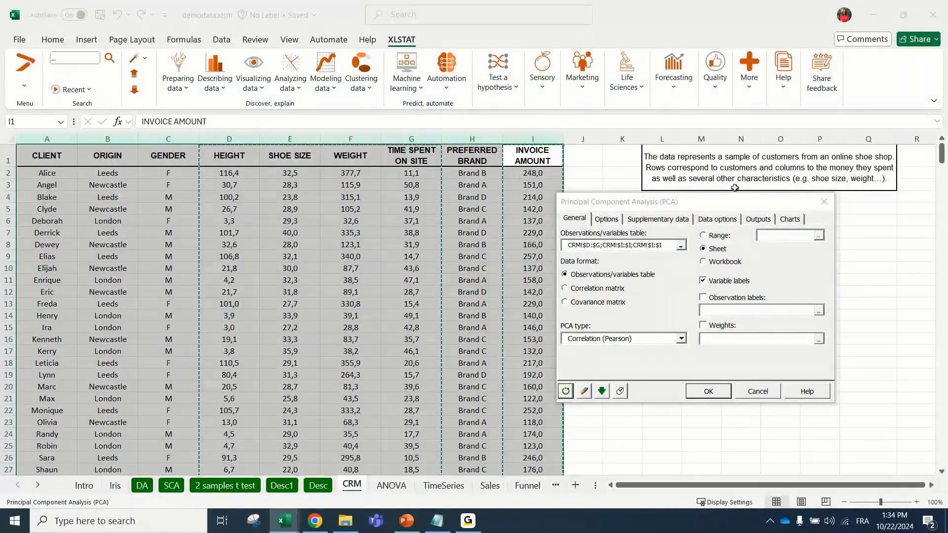
Color the observations chart by the ORIGIN column B, keep the correlation charts with vectors, and run the PCA.
left_click(792, 219)
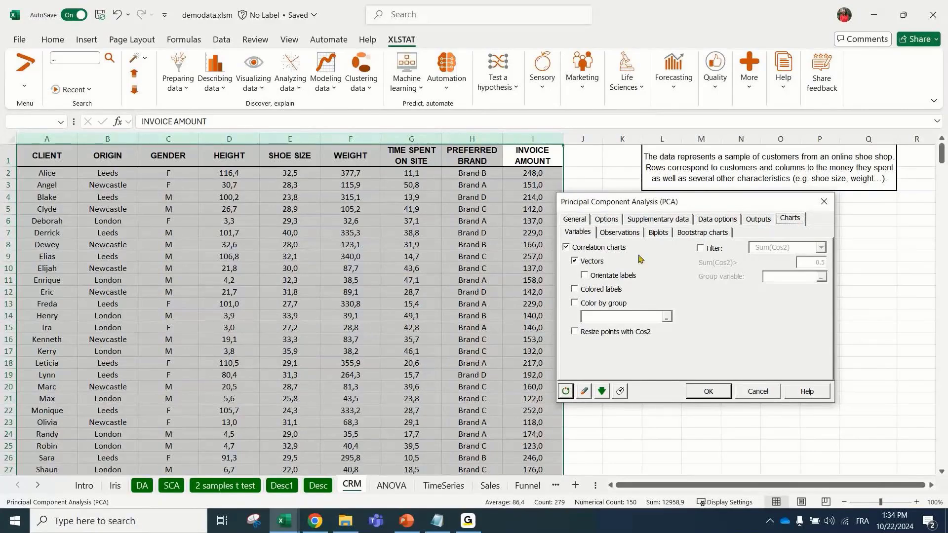
left_click(619, 232)
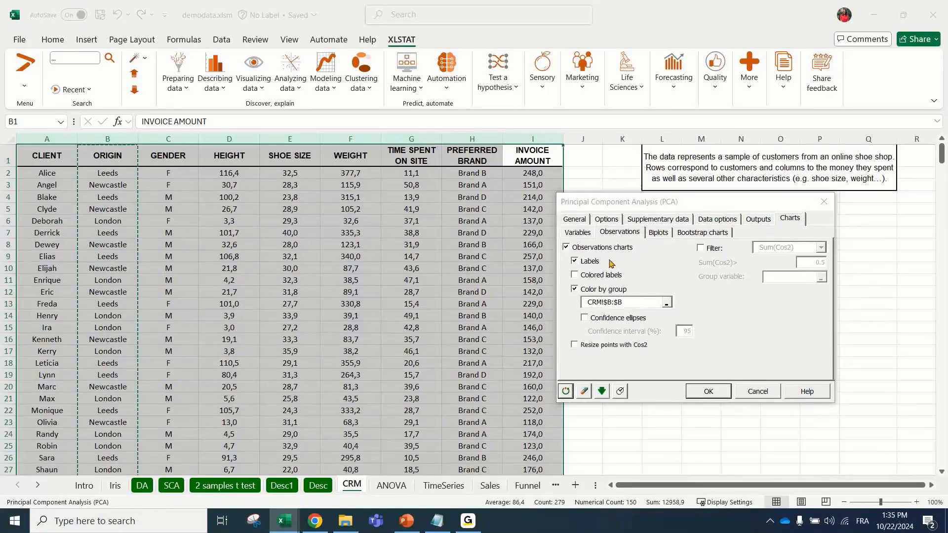
left_click(579, 234)
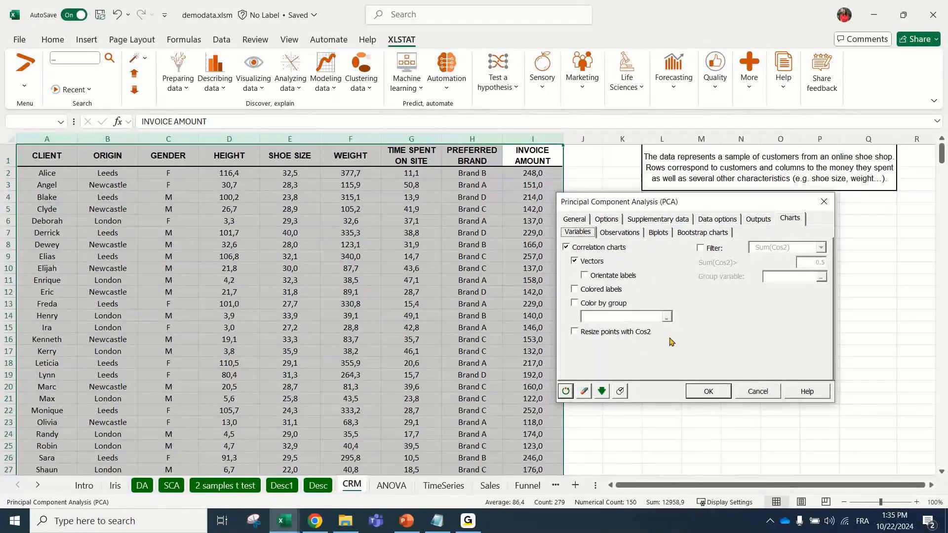
left_click(707, 391)
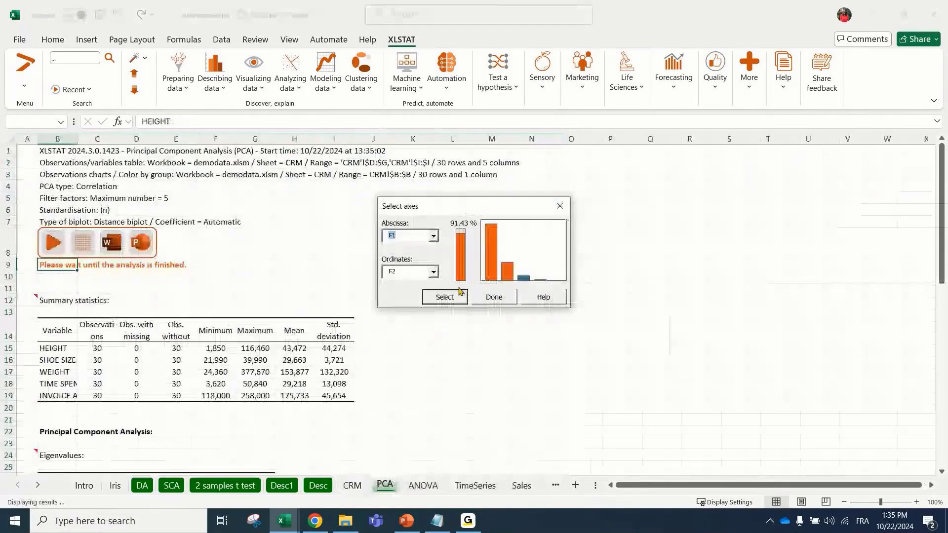
Check the available factors for both axes and select F1 as abscissa and F2 as ordinates for the PCA charts.
left_click_drag(431, 212, 410, 218)
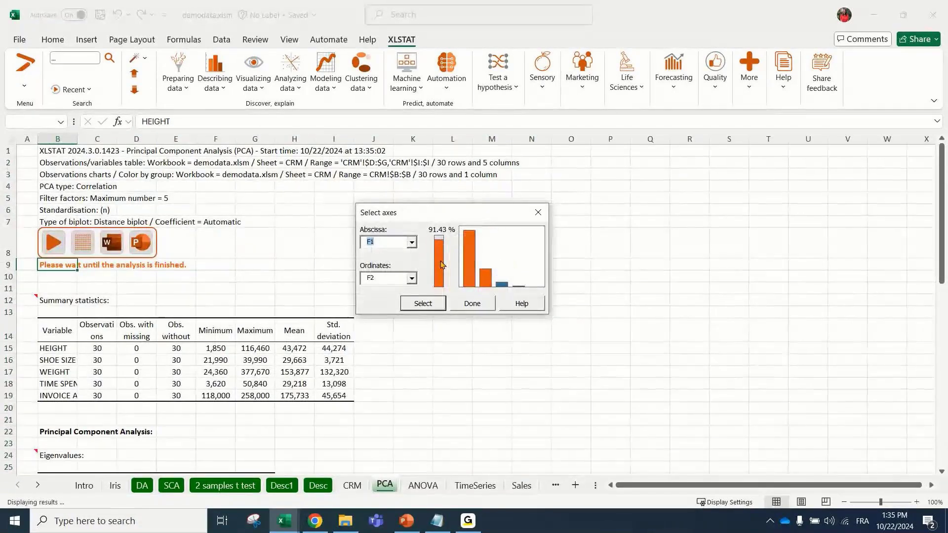
left_click(411, 243)
left_click(412, 243)
left_click(412, 280)
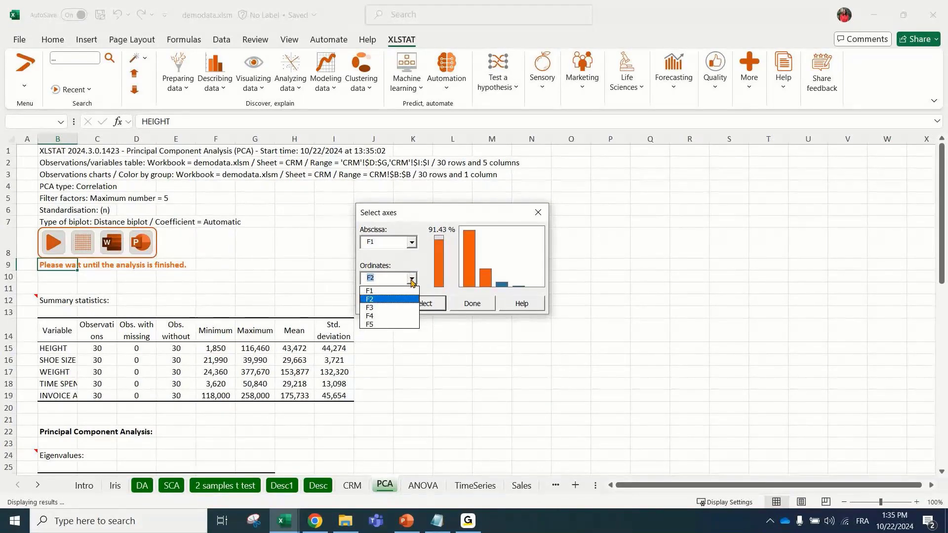
left_click(412, 281)
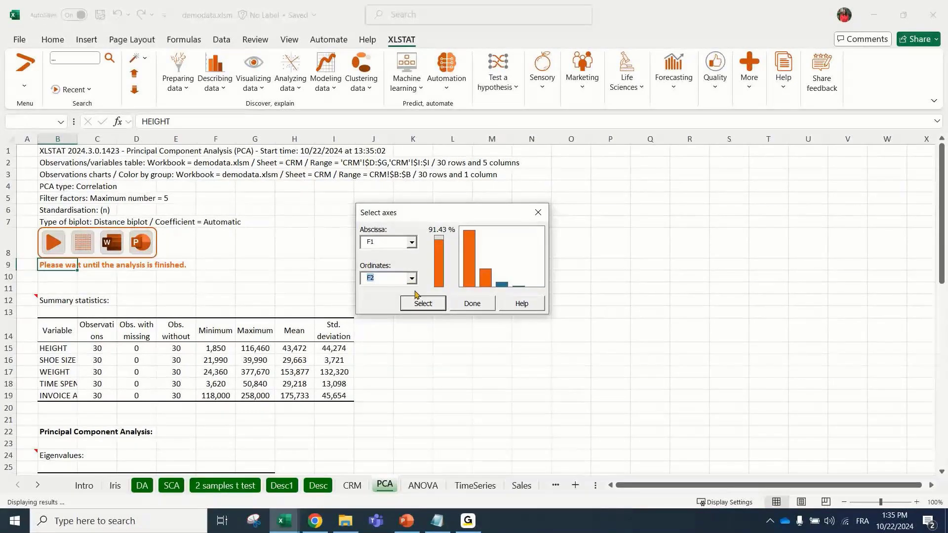
left_click(423, 306)
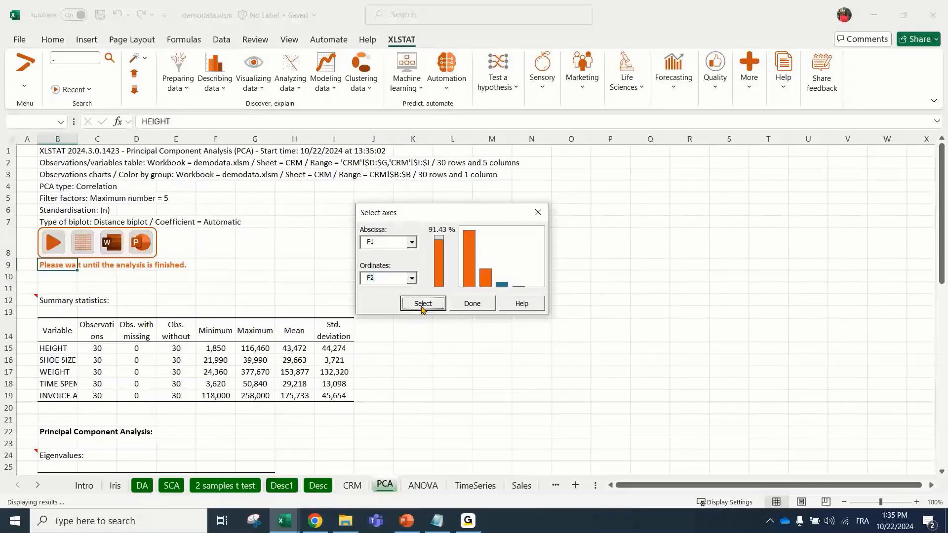
Add the F1 and F3 axis pair for the charts and finish the axis selection to generate the PCA results.
left_click(412, 279)
left_click(413, 299)
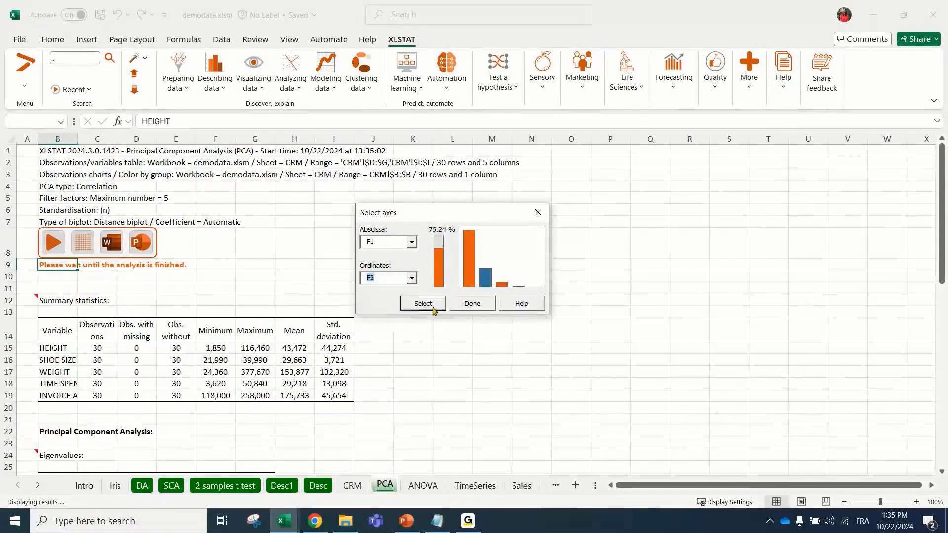
left_click(473, 303)
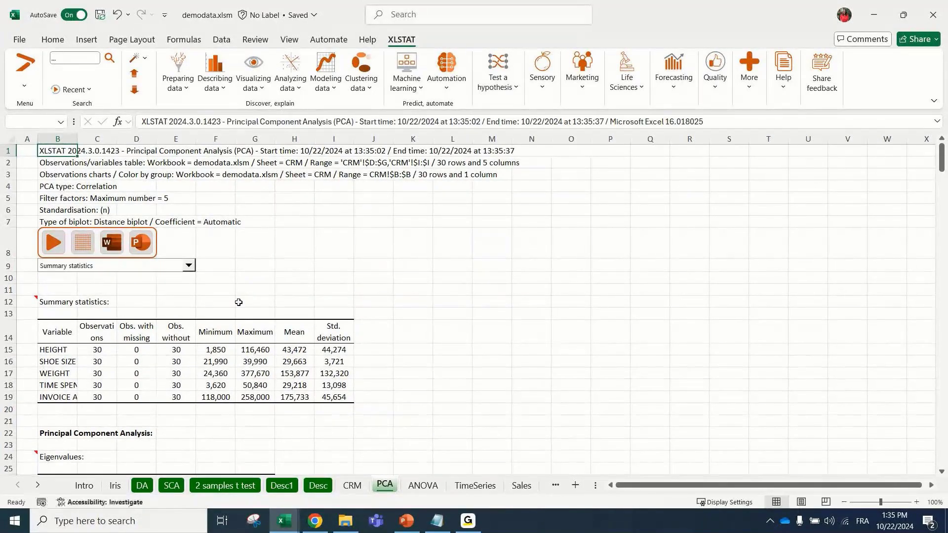
Go past the scree plot to the eigenvectors table and widen column B to show more of the variable names.
scroll(104, 385, "down", 6)
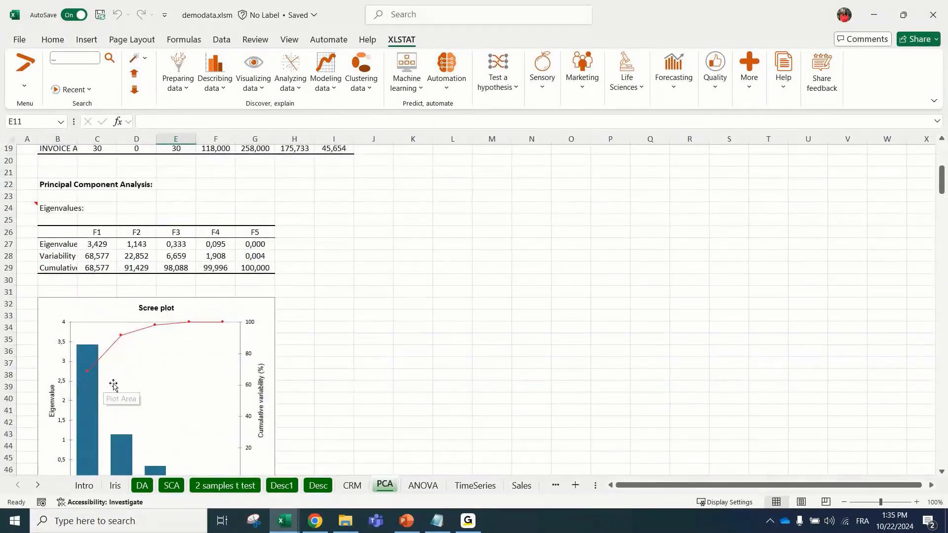
scroll(155, 267, "down", 10)
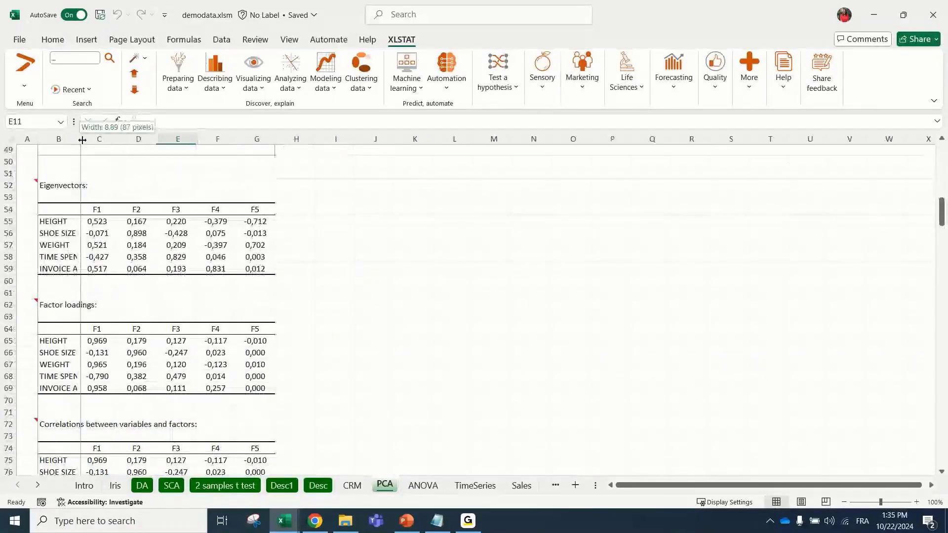
left_click_drag(78, 139, 101, 139)
left_click(234, 317)
Read the factor loadings note and examine the variable correlation circles, squared cosines and factor scores in the PCA report.
scroll(233, 329, "down", 2)
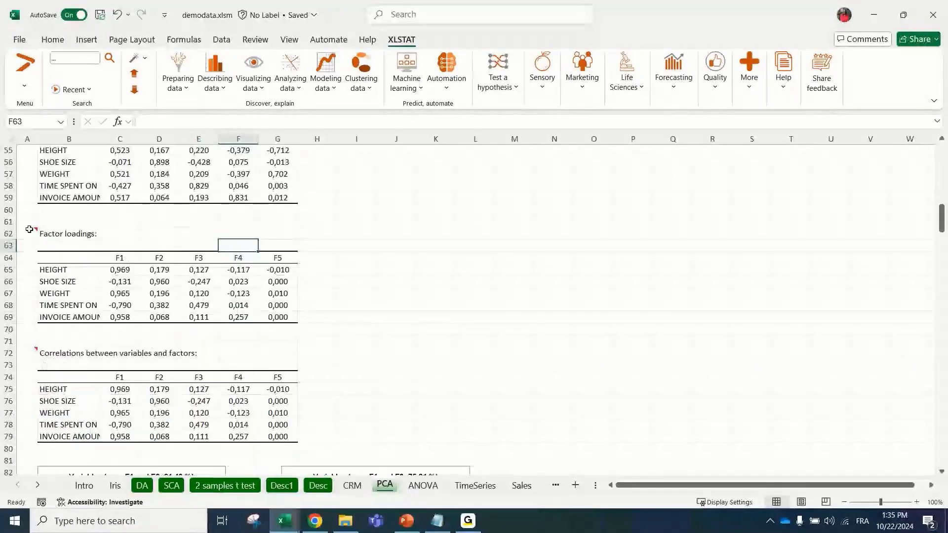
mouse_move(36, 229)
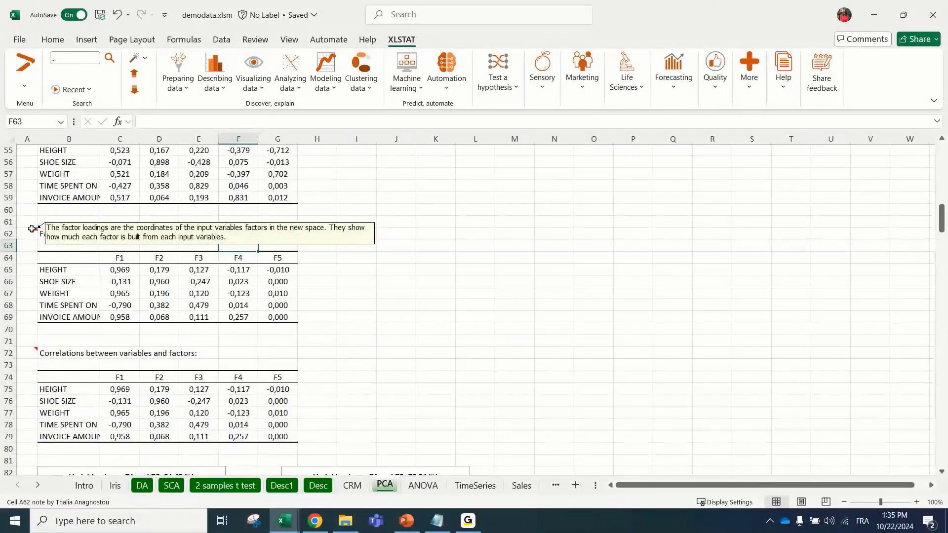
left_click(76, 281)
scroll(96, 305, "down", 7)
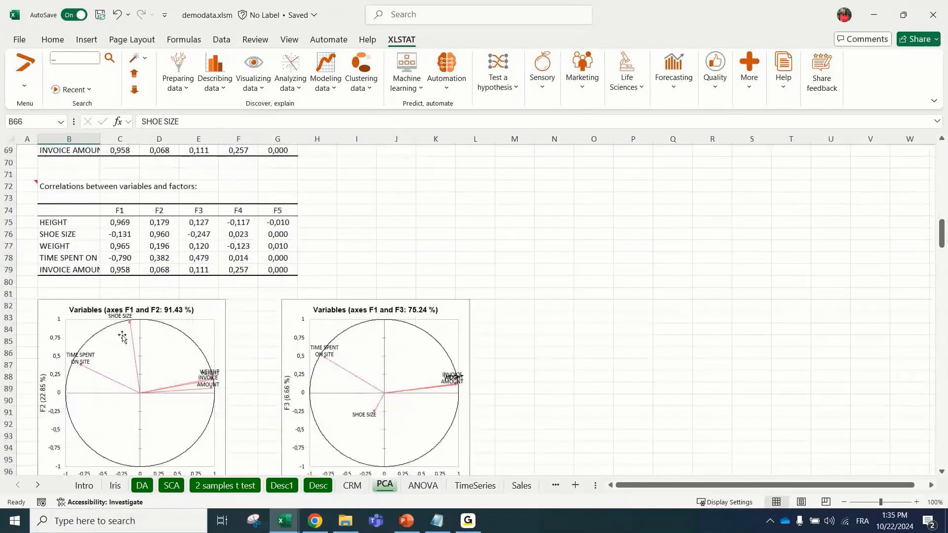
scroll(132, 343, "down", 11)
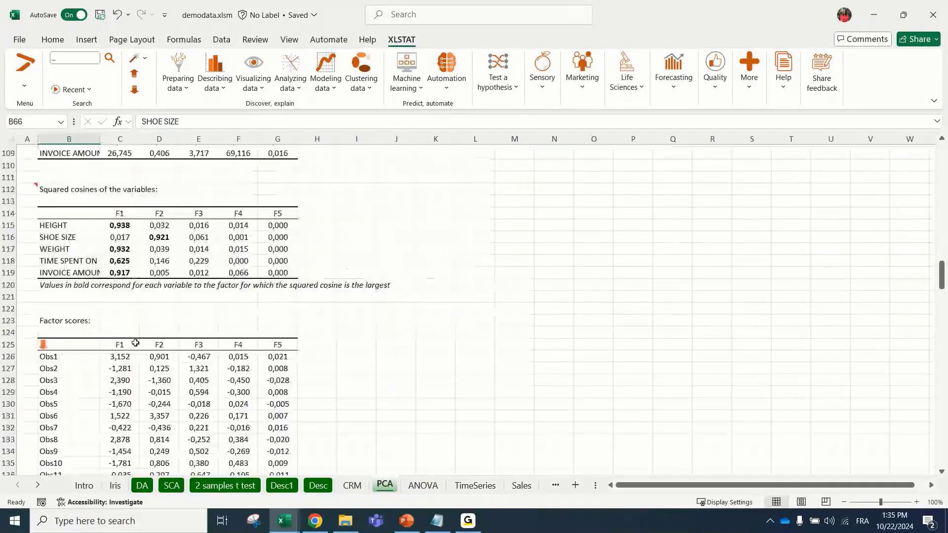
Revisit the variable charts for F1–F2 and F1–F3, and review the observations charts and biplots in the PCA report.
scroll(135, 343, "up", 10)
left_click(136, 343)
left_click(433, 192)
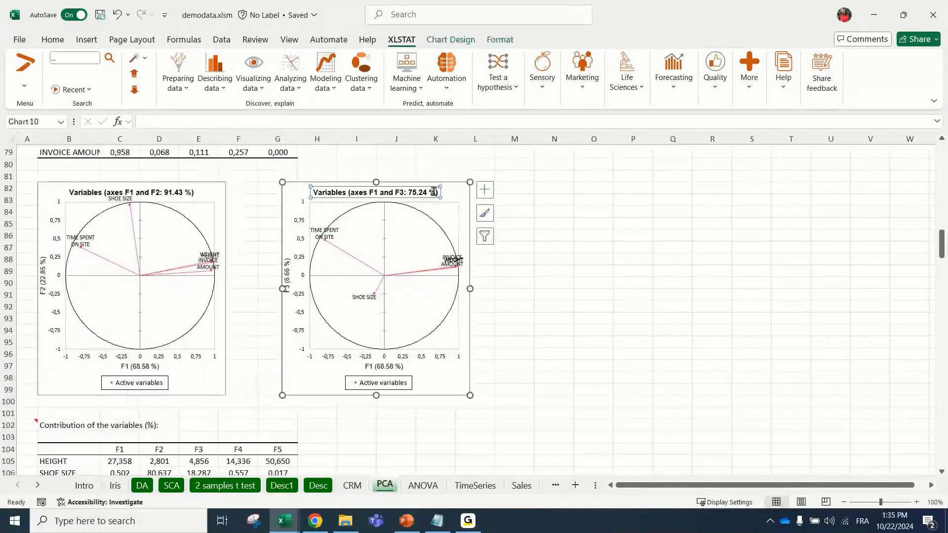
key("Escape")
key("Escape")
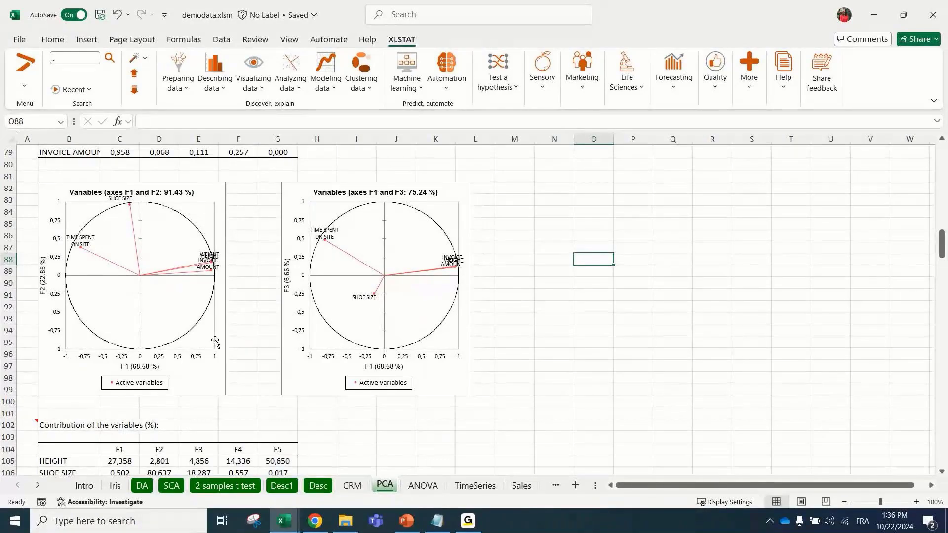
scroll(216, 341, "down", 20)
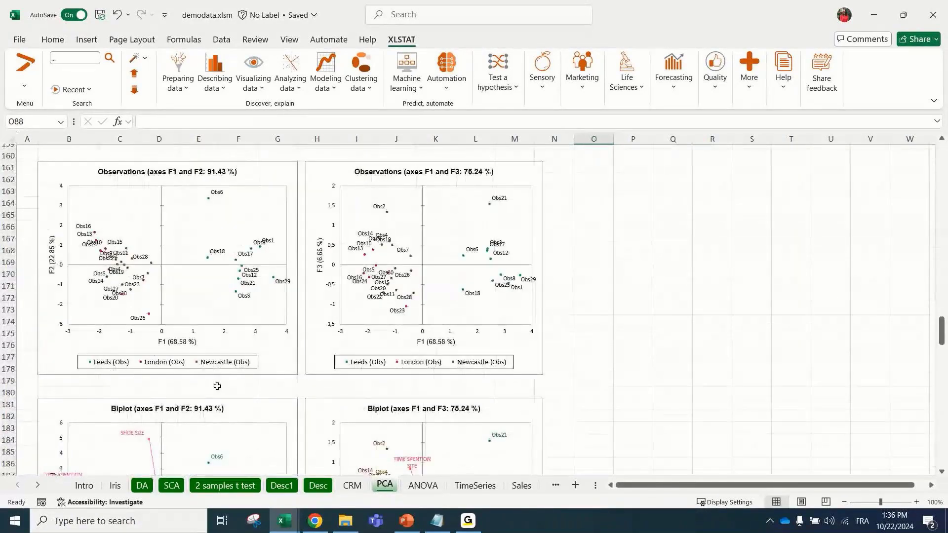
scroll(217, 386, "down", 5)
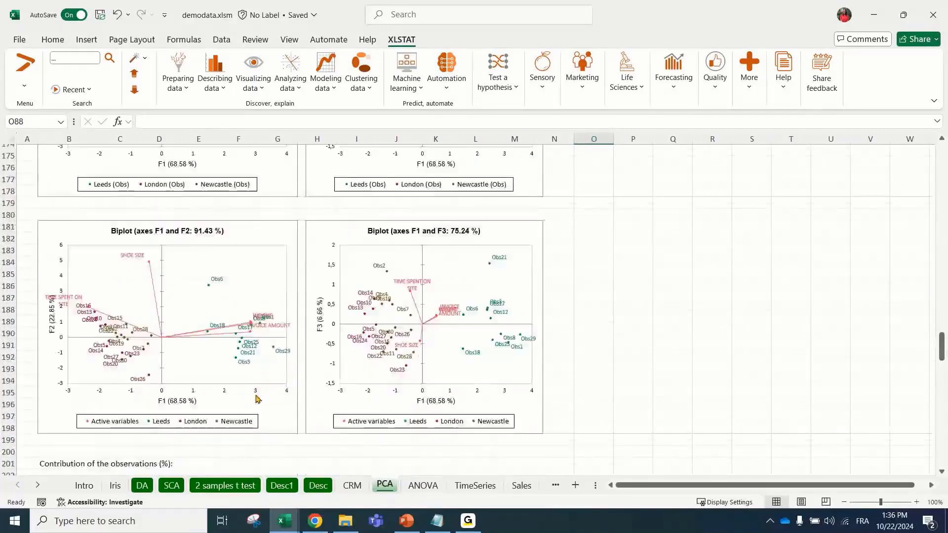
Delete the F1 and F3 biplot from the PCA report.
scroll(257, 399, "down", 1)
left_click(525, 191)
key("Delete")
left_click(475, 238)
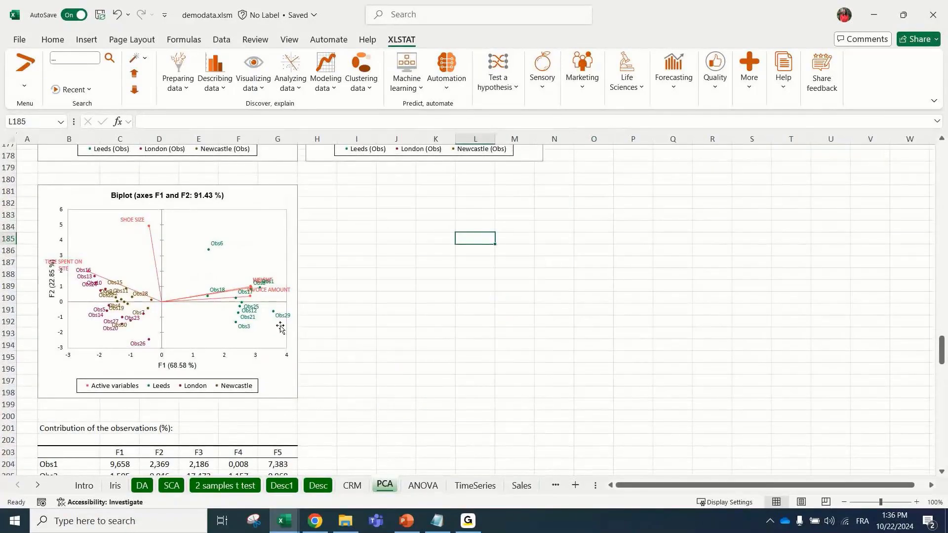
Enlarge the F1 and F2 biplot to about column I and row 202, and select its London observation labels.
left_click(275, 206)
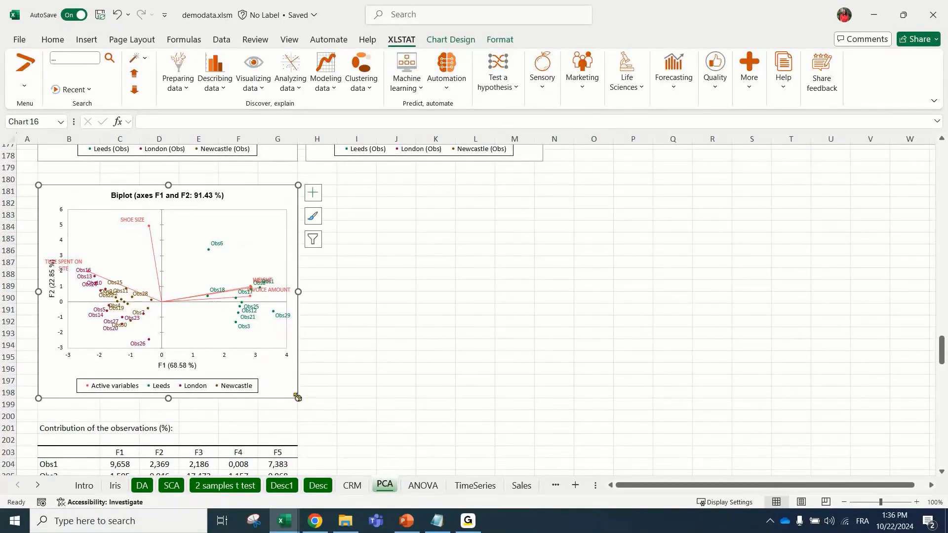
left_click_drag(297, 397, 371, 438)
left_click(600, 333)
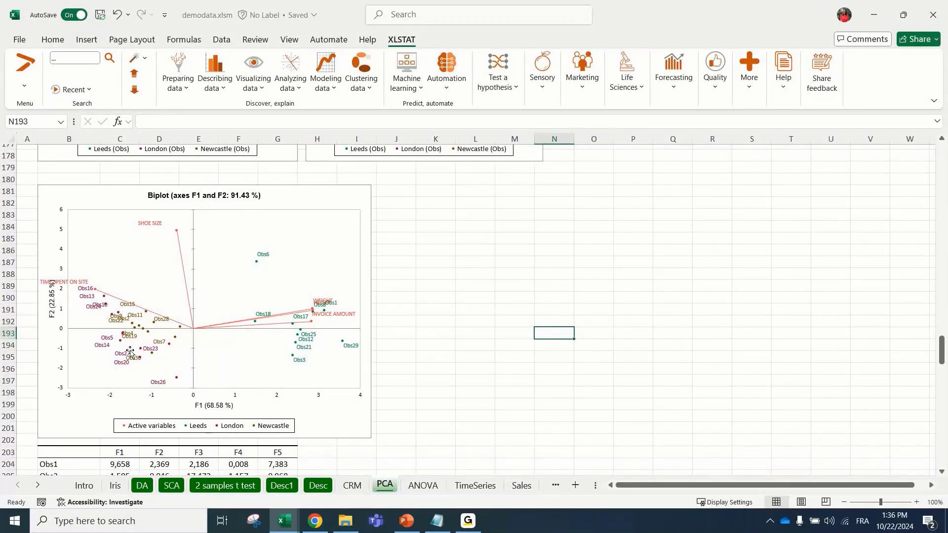
left_click(87, 292)
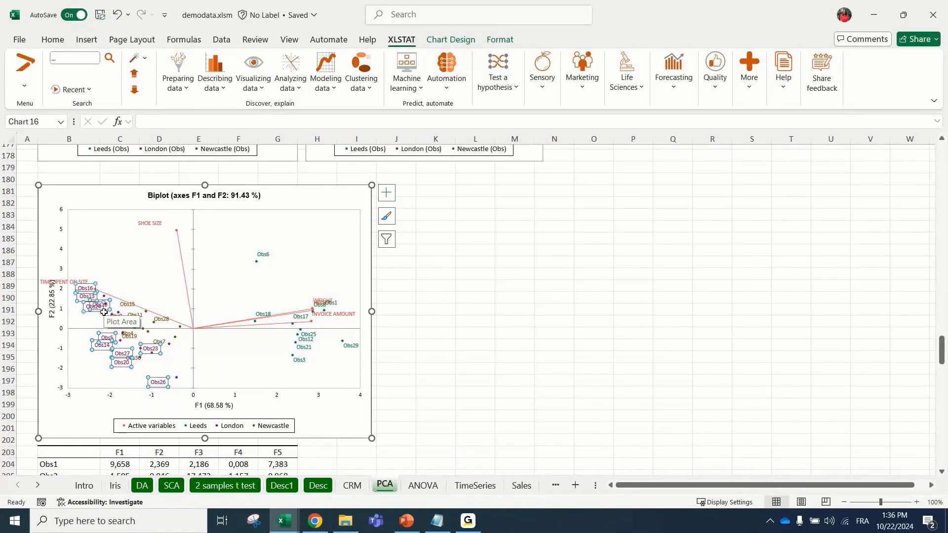
Rerun the recent Principal Component Analysis with CRM column A as observation labels, using F1 and F2 as chart axes.
left_click(85, 91)
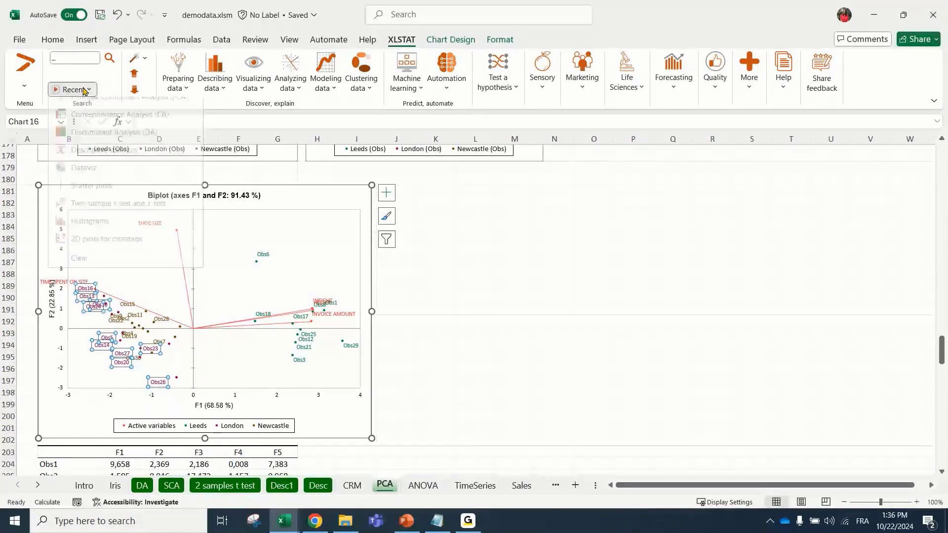
left_click(90, 106)
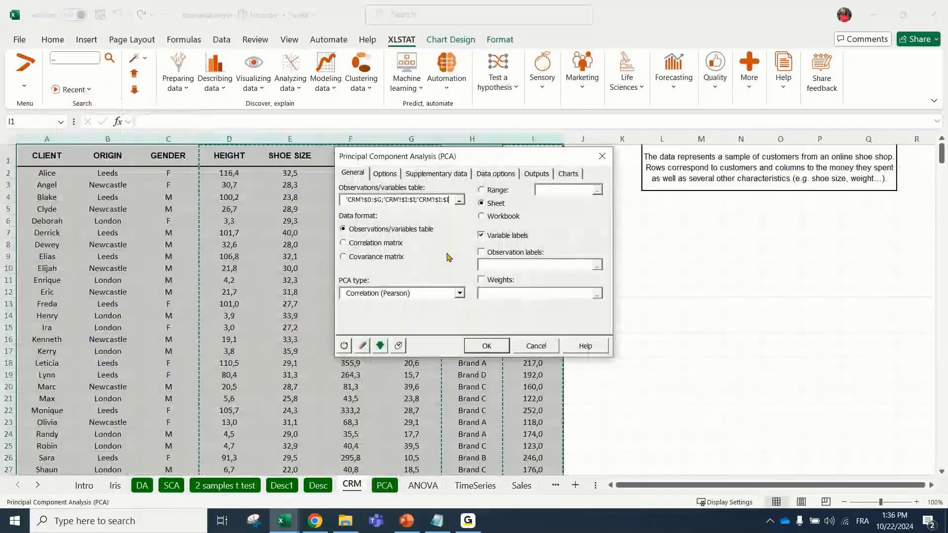
left_click(516, 268)
left_click(58, 140)
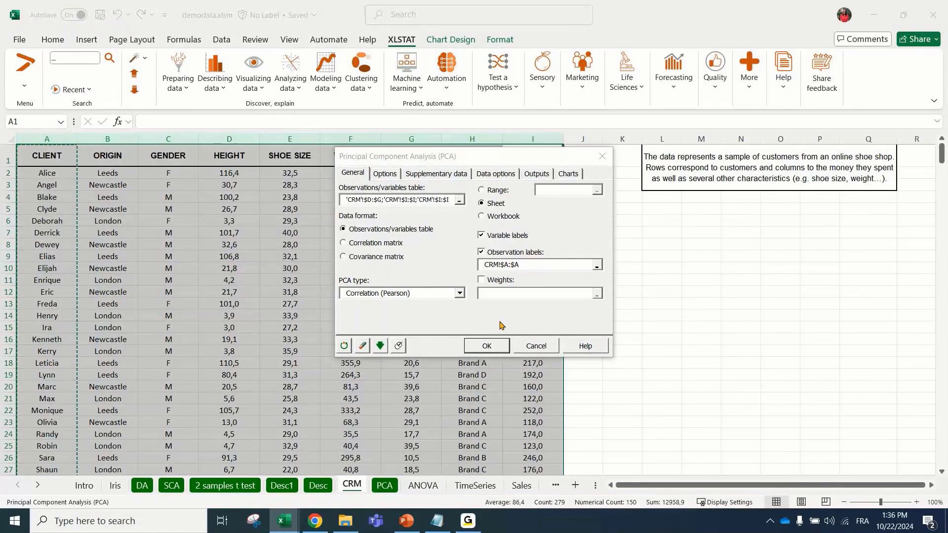
left_click(487, 345)
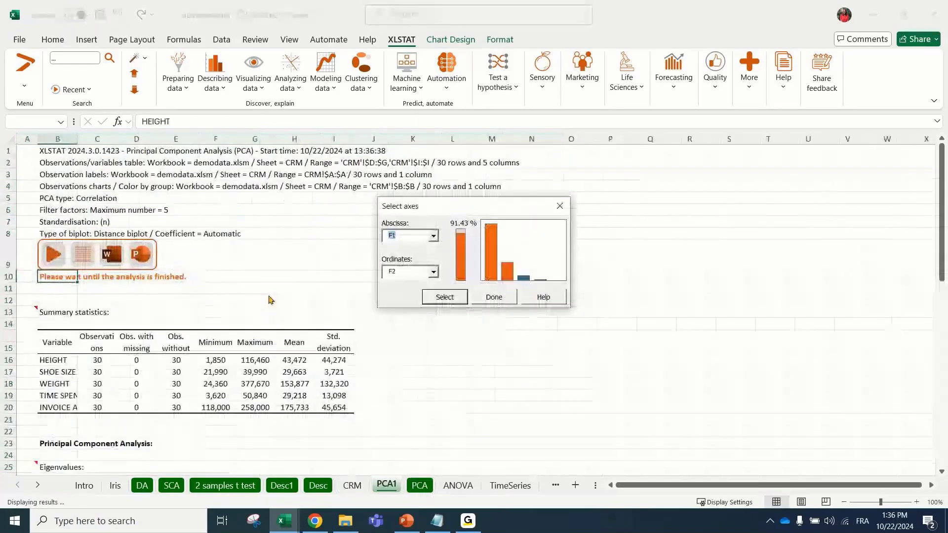
left_click(445, 297)
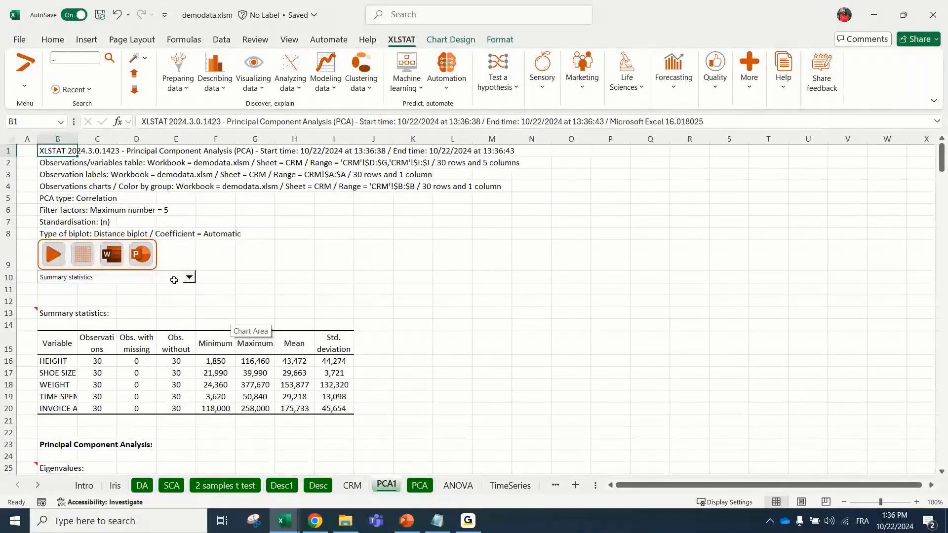
Browse the new report's list of results and go to its factor scores table.
left_click(175, 280)
scroll(191, 321, "down", 2)
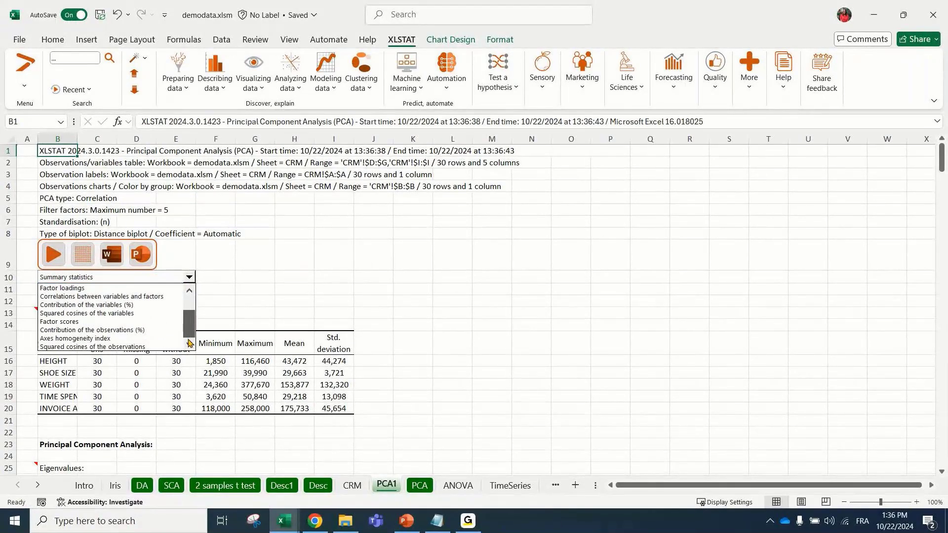
mouse_move(186, 328)
left_mouse_down()
mouse_move(184, 298)
mouse_move(181, 329)
left_mouse_up()
left_click(95, 327)
left_click(256, 319)
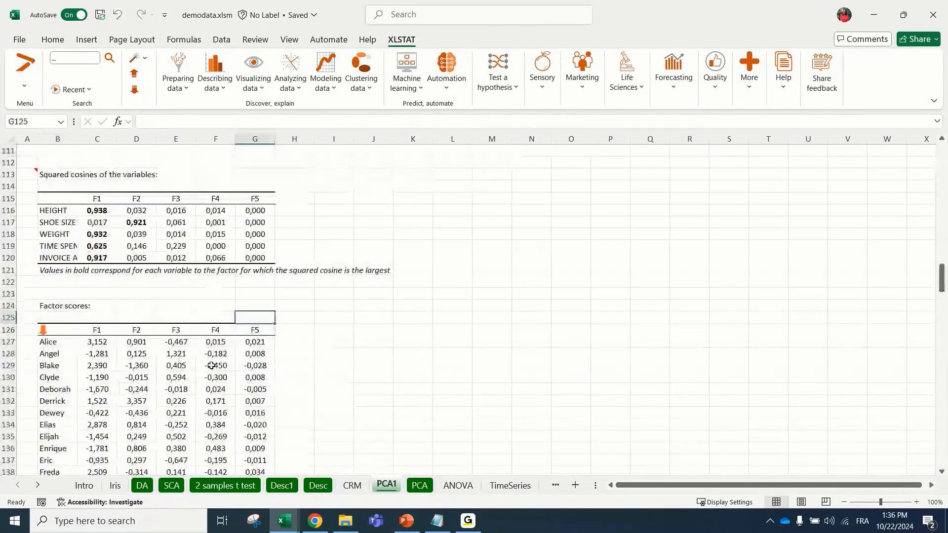
Enlarge the client-labelled F1 and F2 biplot in the new PCA report to about column J and row 205.
scroll(212, 367, "down", 19)
scroll(205, 375, "down", 4)
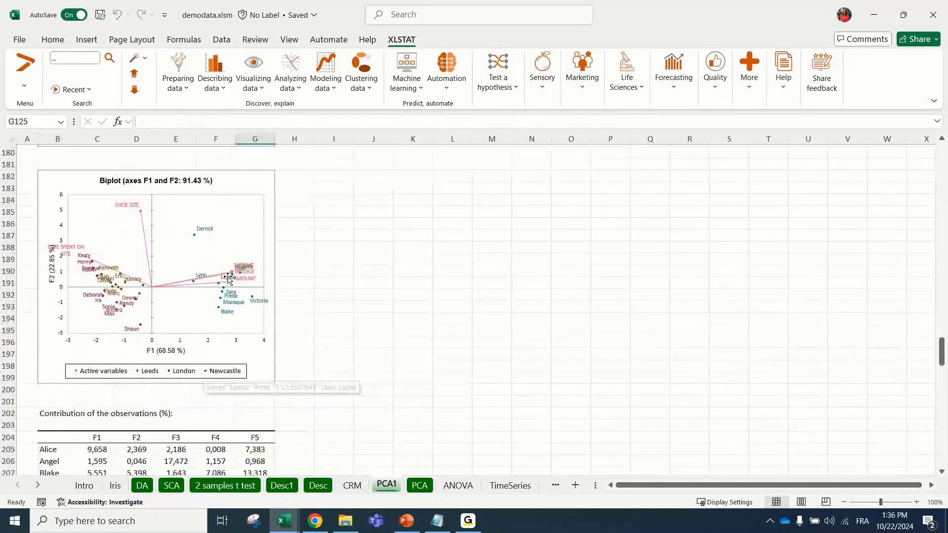
left_click(249, 179)
left_click_drag(278, 380, 391, 456)
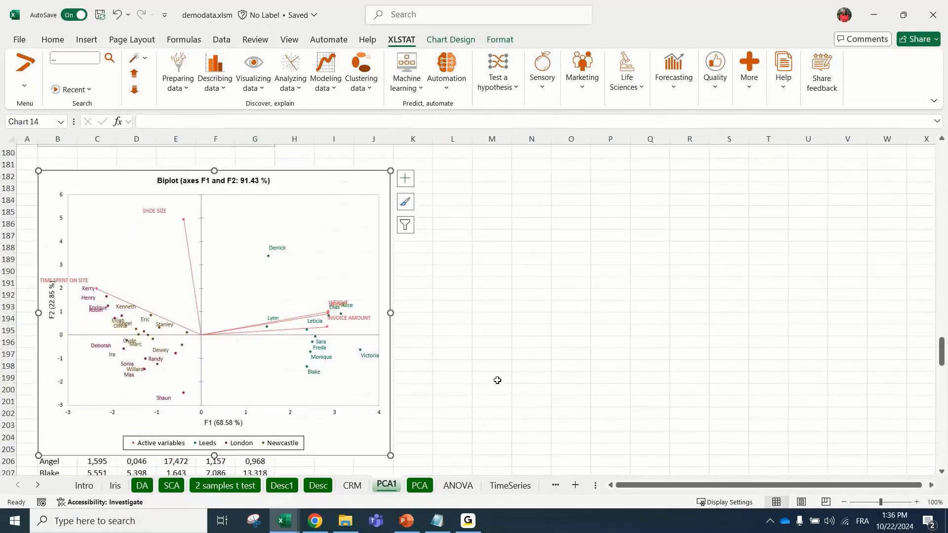
left_click(571, 342)
Examine how the labelled clients of each origin lie relative to the variable vectors in the enlarged biplot.
scroll(482, 329, "down", 1)
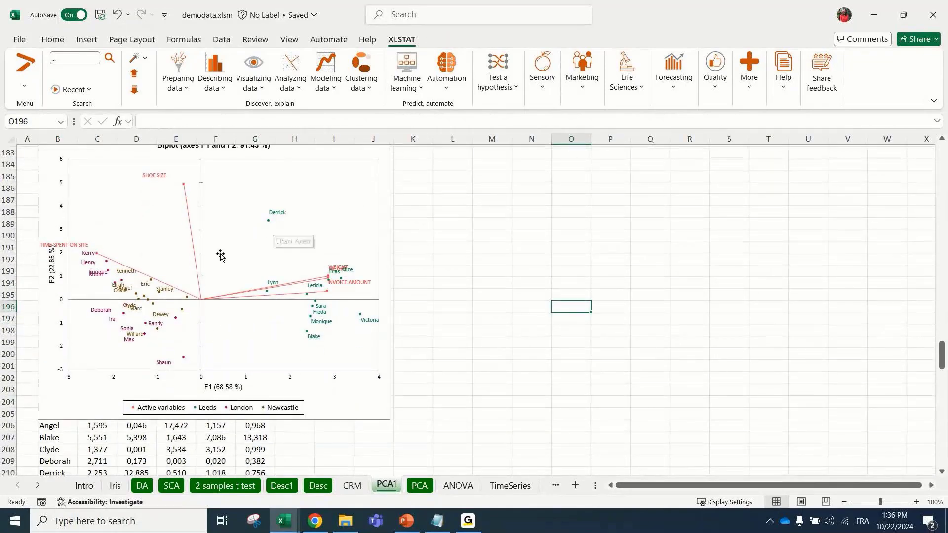
left_click(275, 216)
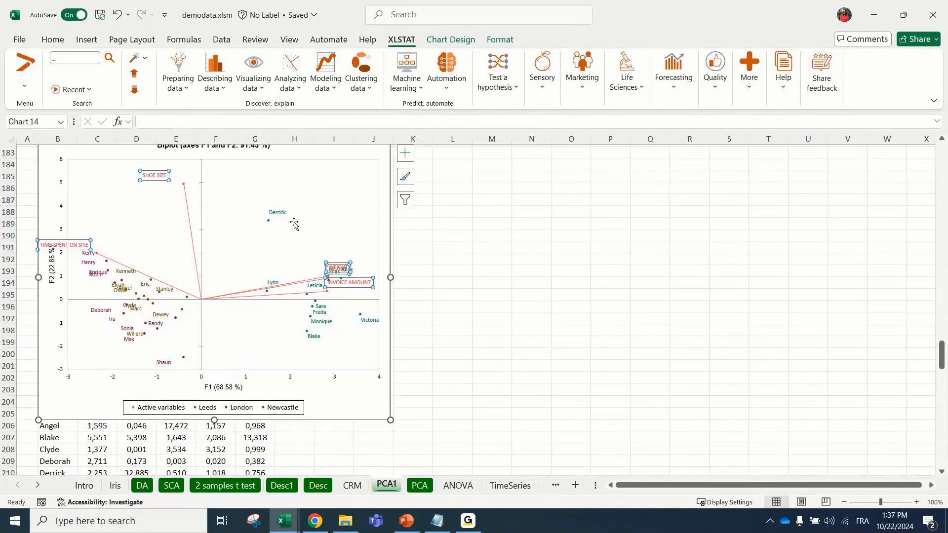
left_click(413, 281)
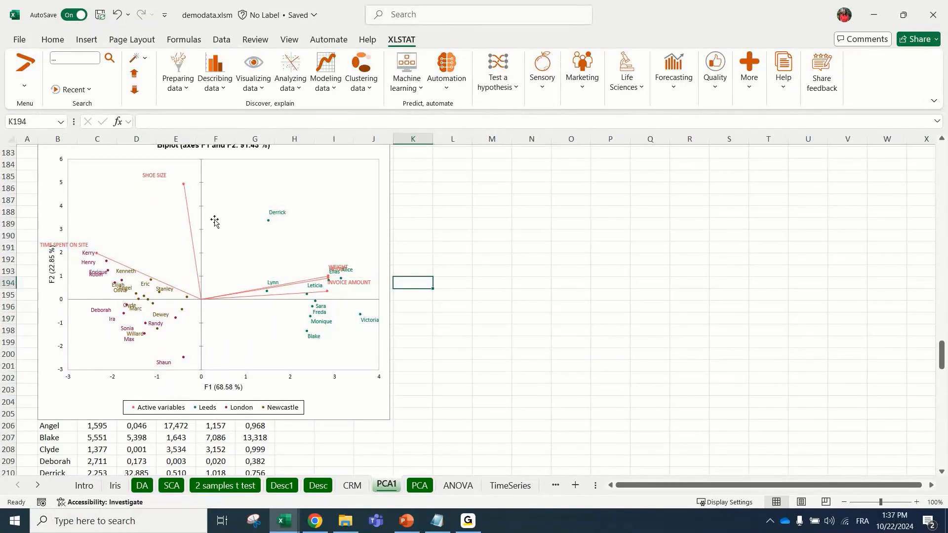
left_click(489, 351)
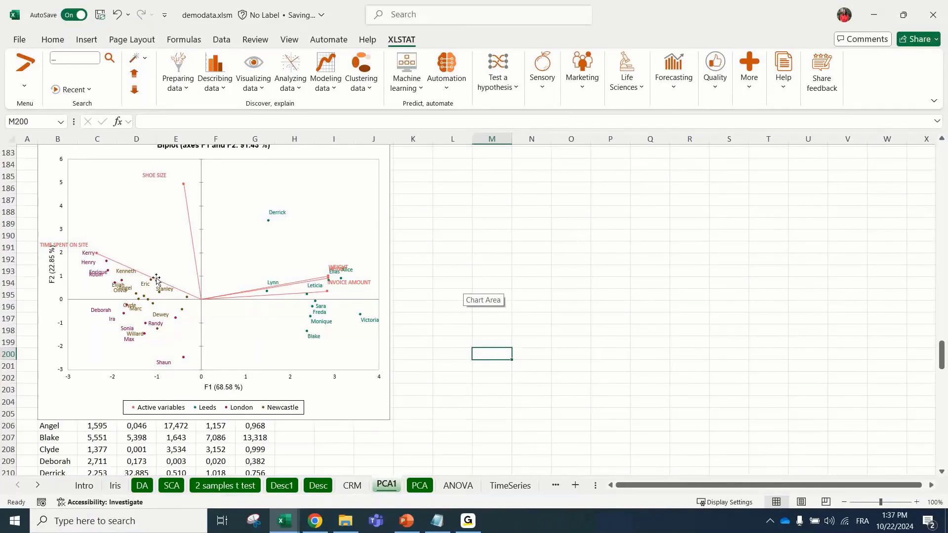
left_click(516, 284)
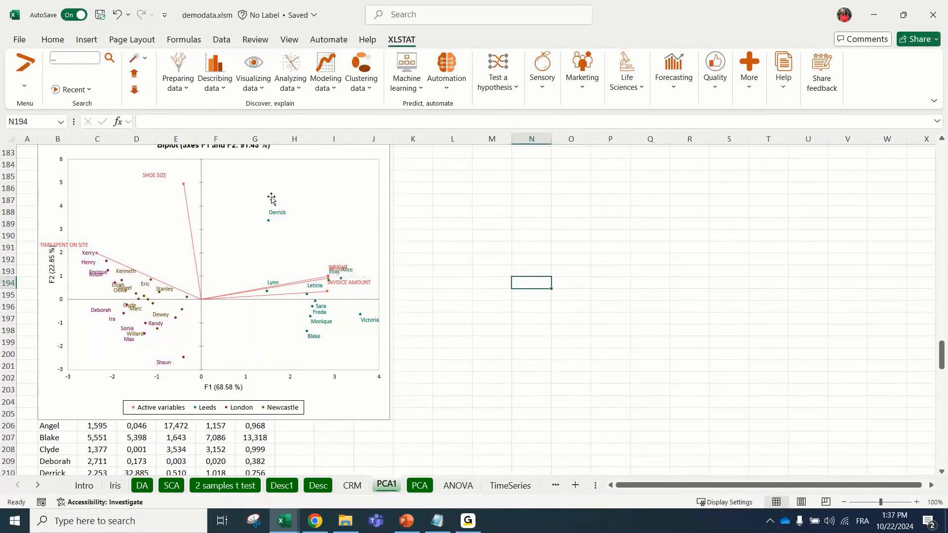
left_click(344, 285)
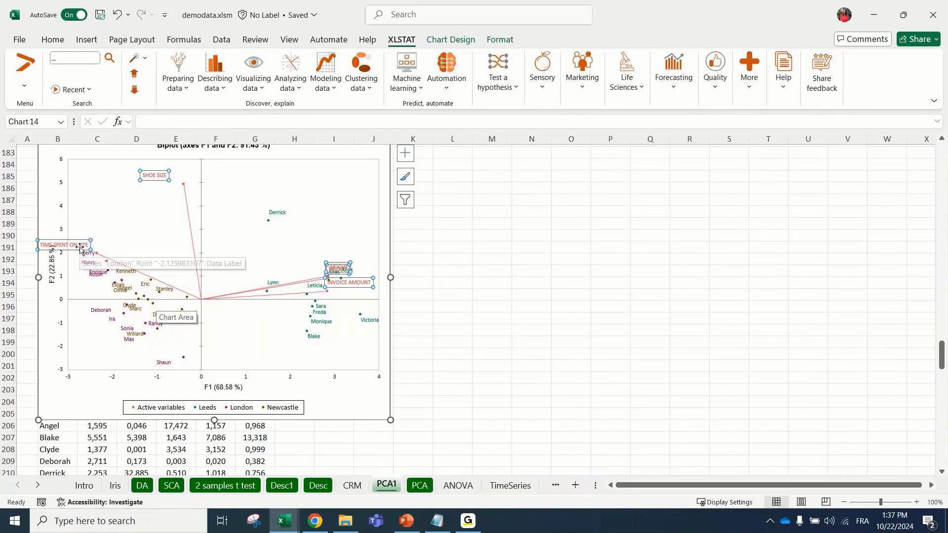
left_click(470, 400)
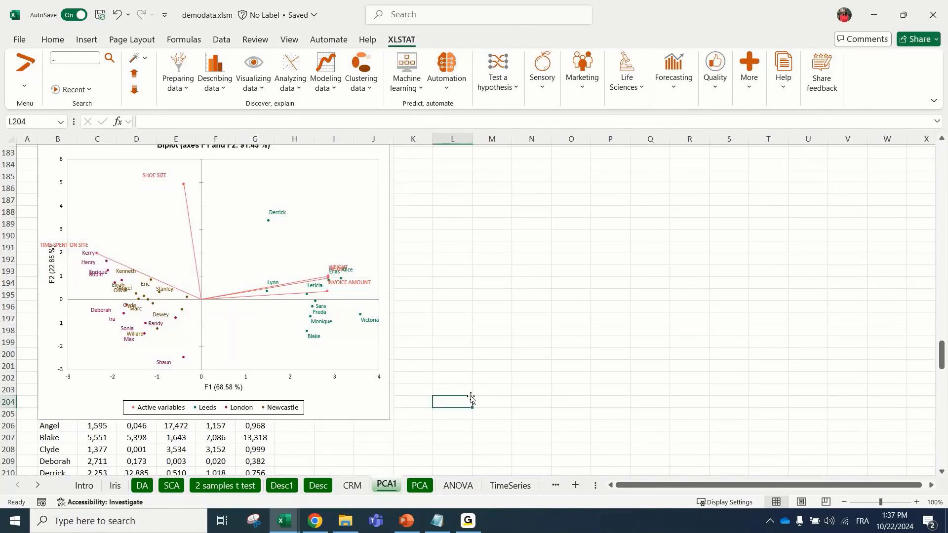
Leave the PCA results for the ANOVA sheet and read whether mean spiciness changes according to sauce.
scroll(468, 390, "down", 7)
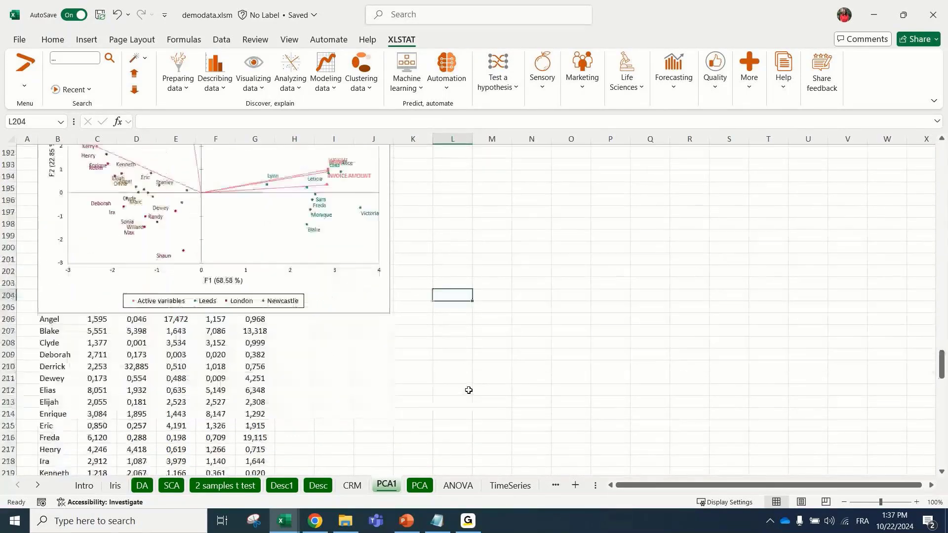
left_click(426, 490)
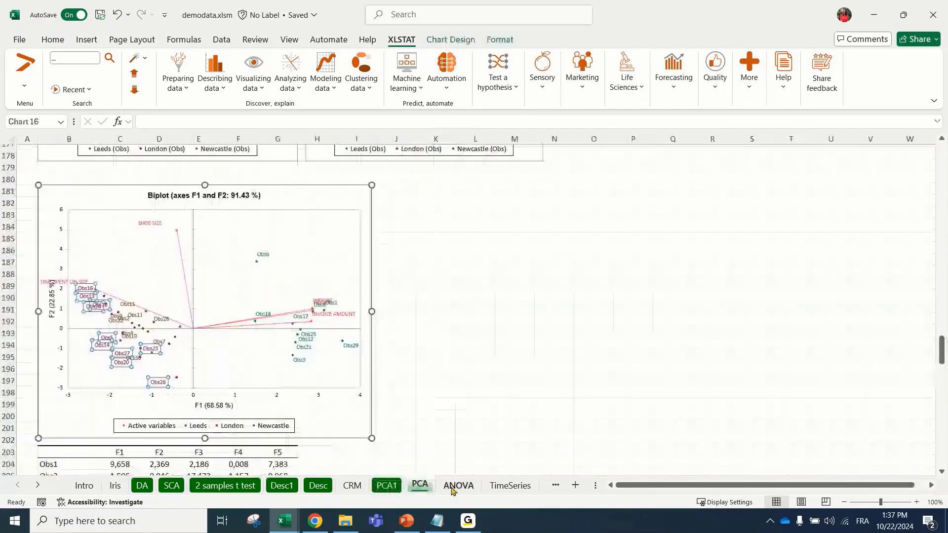
left_click(458, 486)
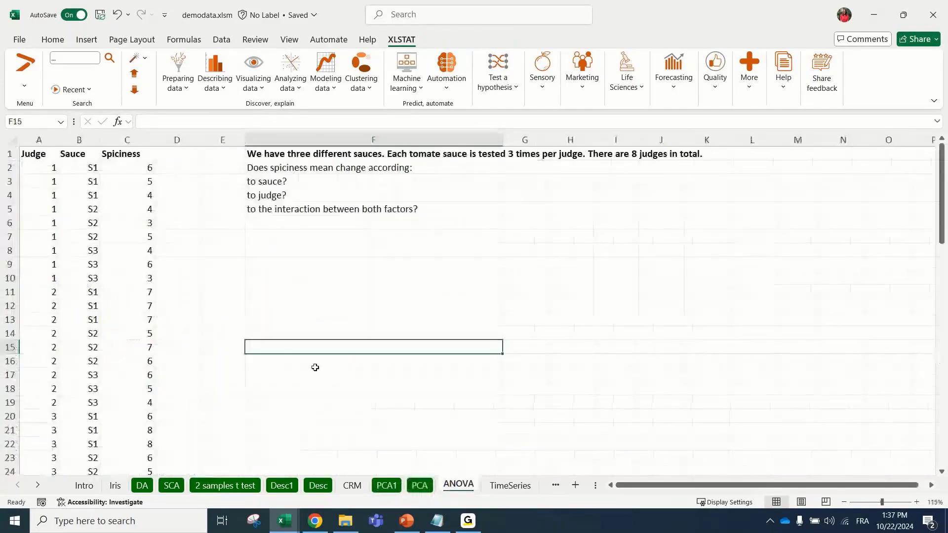
left_click(247, 180)
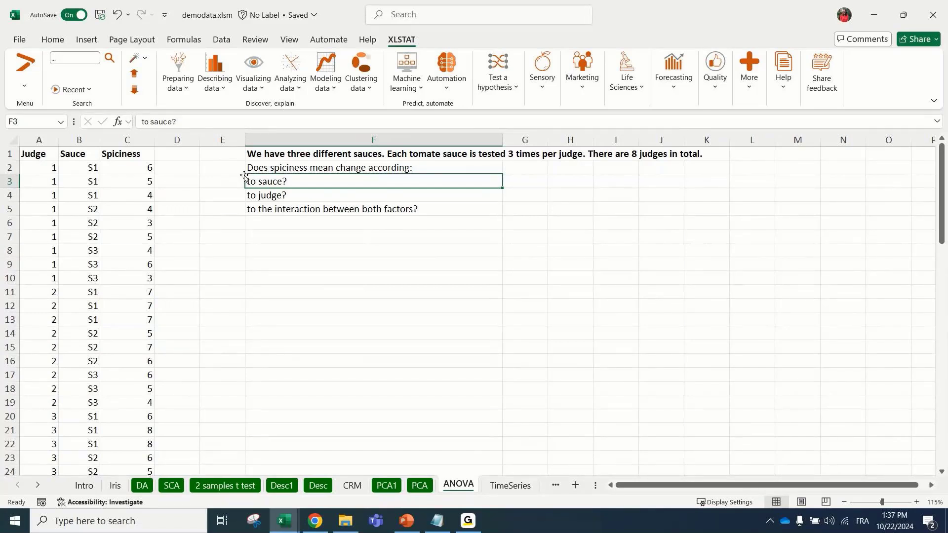
Select the whole Judge, Sauce and Spiciness columns to look over the tomato sauce dataset.
left_click(127, 154)
key("ctrl+shift+Down")
key("ctrl+shift+Left")
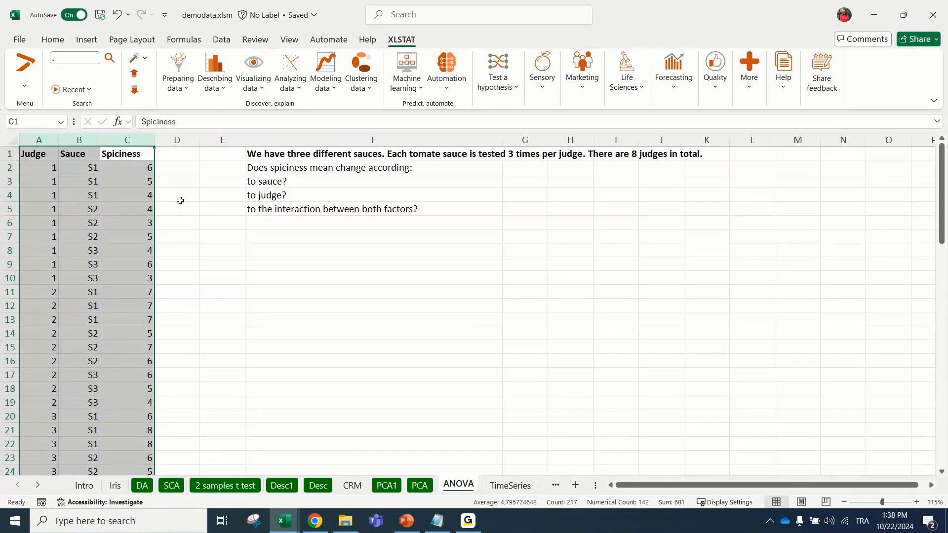
left_click(180, 200)
left_click_drag(39, 140, 127, 140)
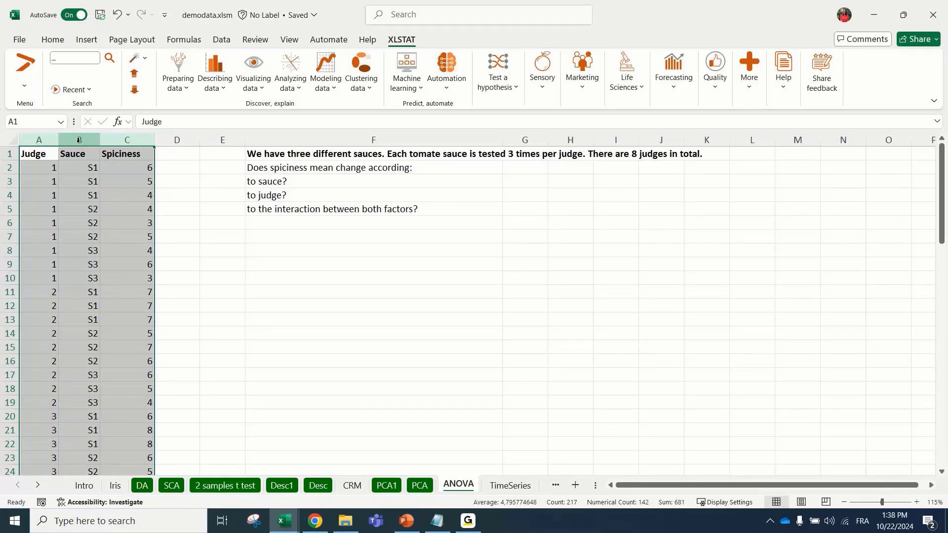
Inspect the Judge column down to its end, and highlight Spiciness and the two factor columns, Judge and Sauce.
left_click(35, 143)
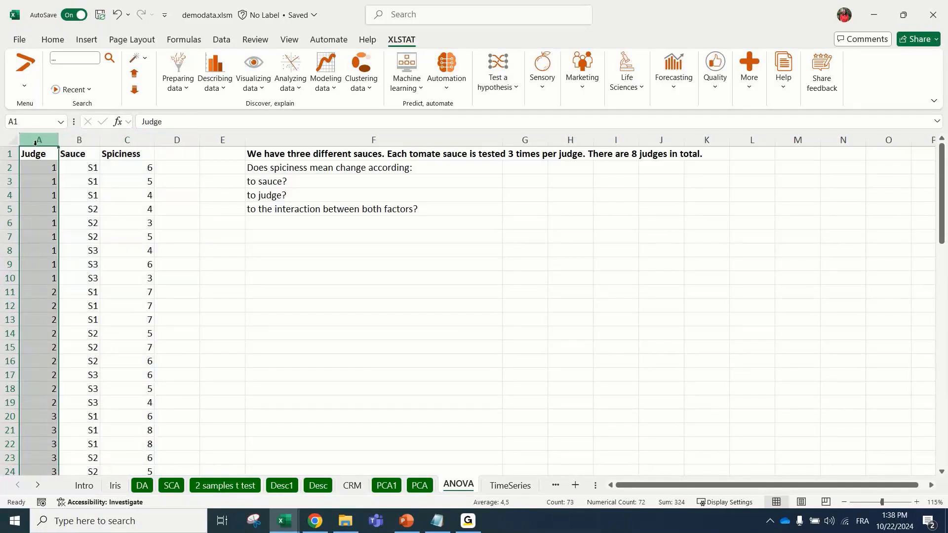
scroll(60, 295, "down", 20)
scroll(60, 296, "up", 20)
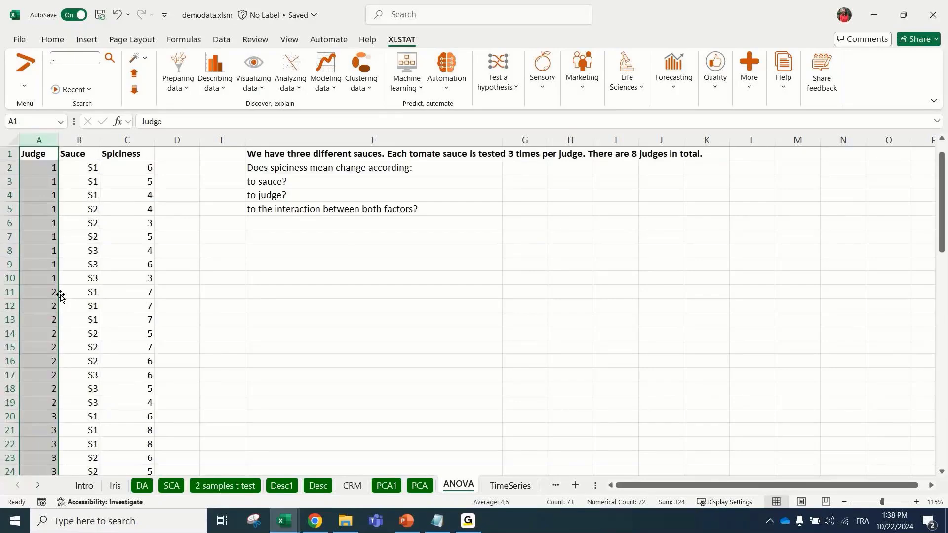
left_click(118, 182)
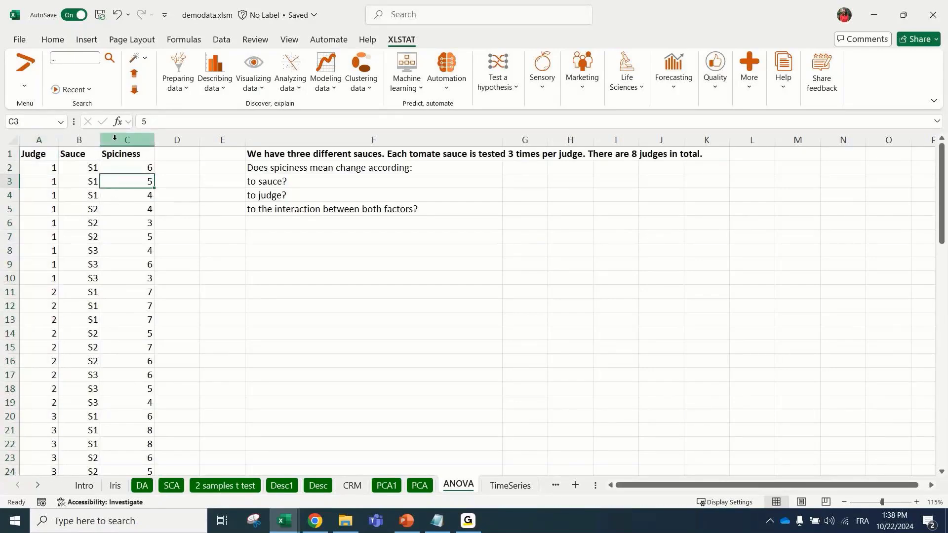
left_click_drag(114, 138, 36, 142)
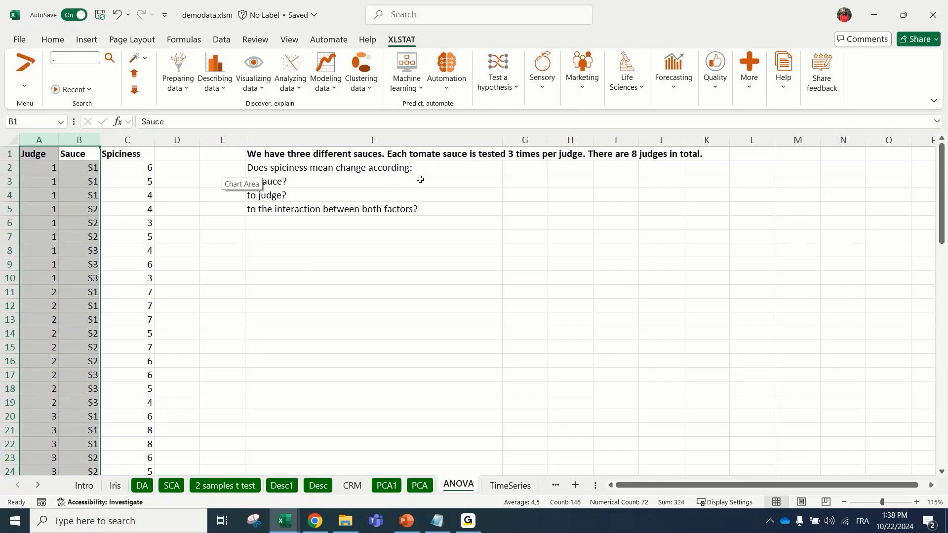
Go through the analysis questions on whether spiciness depends on sauce and on judge.
left_click(353, 232)
left_click(308, 185)
left_click(308, 198)
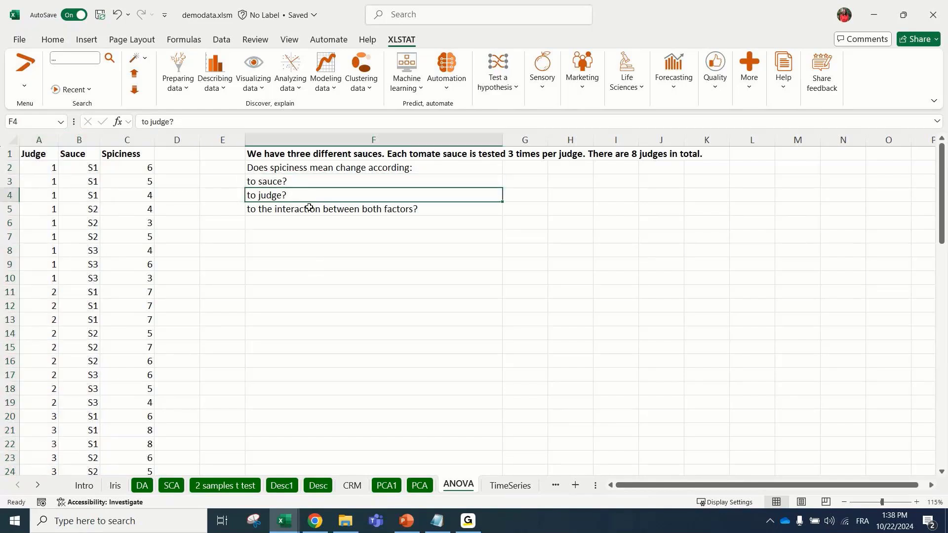
Read the question on the interaction between both factors and highlight the Judge and Sauce columns.
left_click(310, 210)
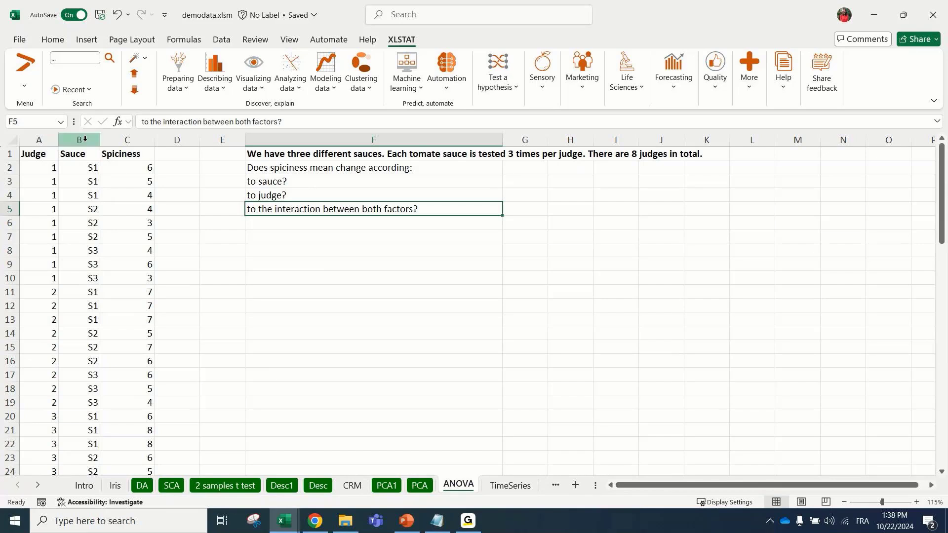
left_click_drag(85, 139, 40, 139)
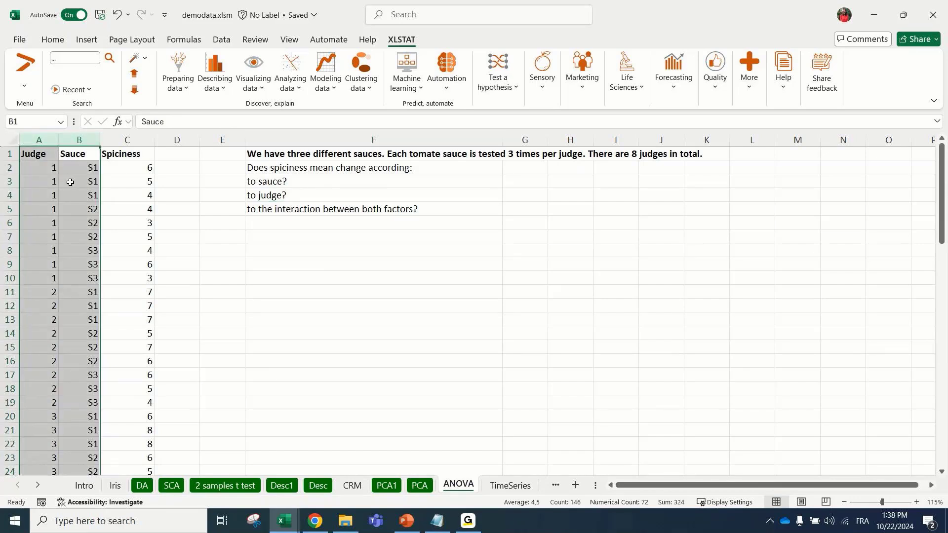
Open the ANOVA modeling dialog and reset its settings to the defaults, moving the dialog clear of the data columns.
left_click(301, 82)
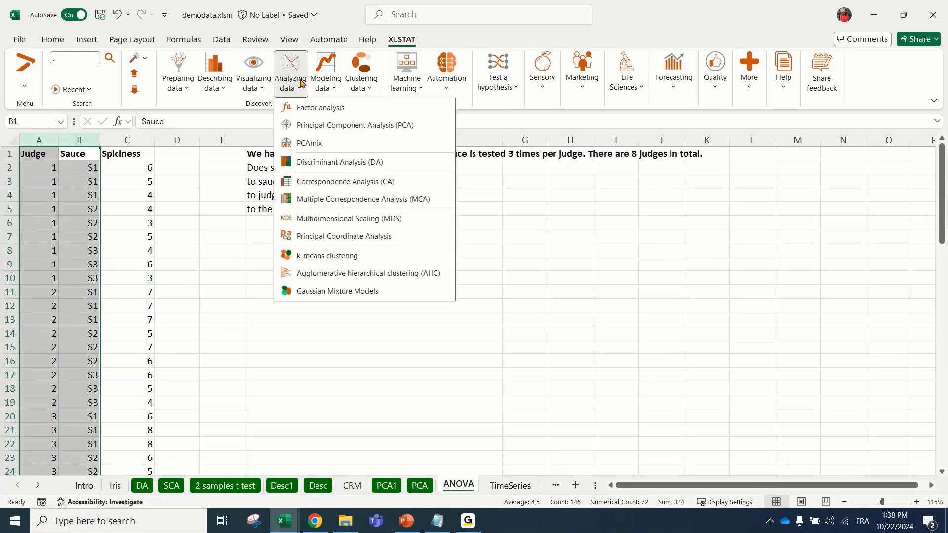
left_click(324, 80)
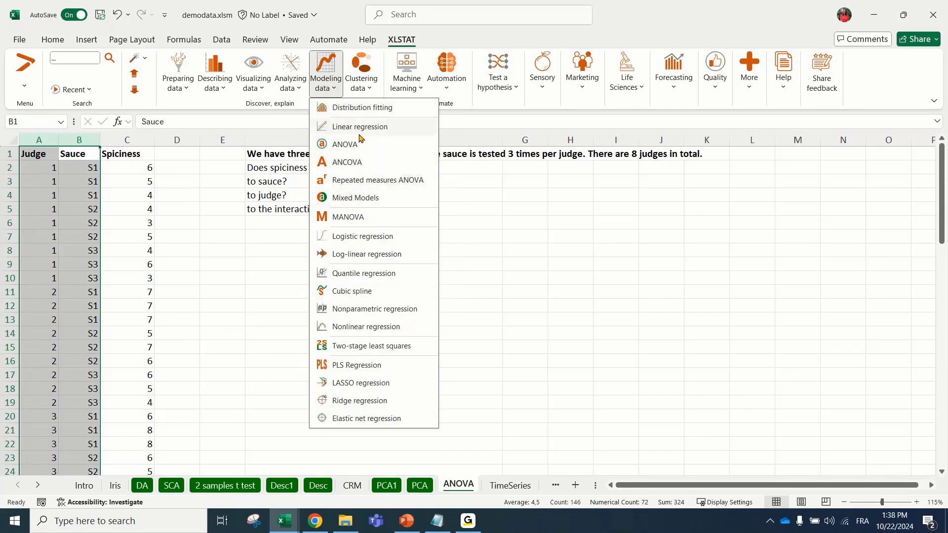
left_click(356, 144)
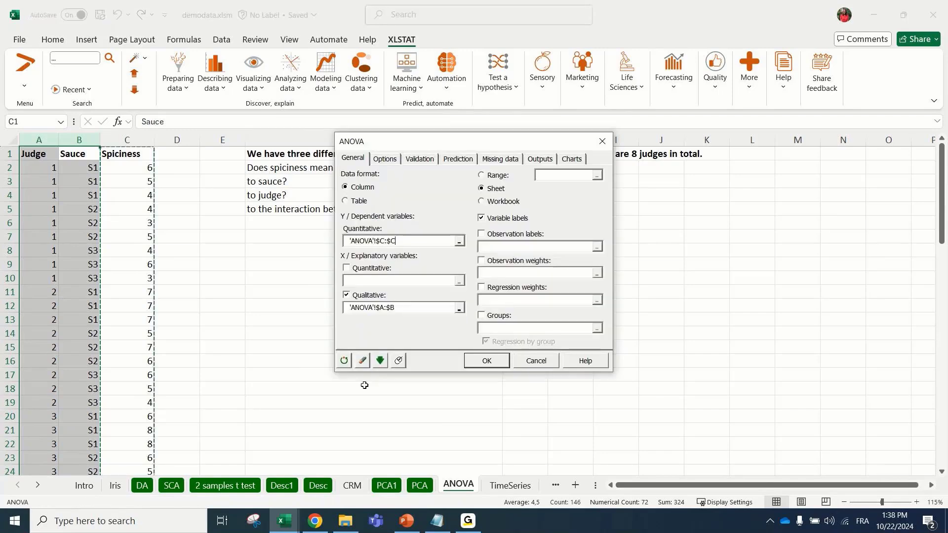
left_click(345, 361)
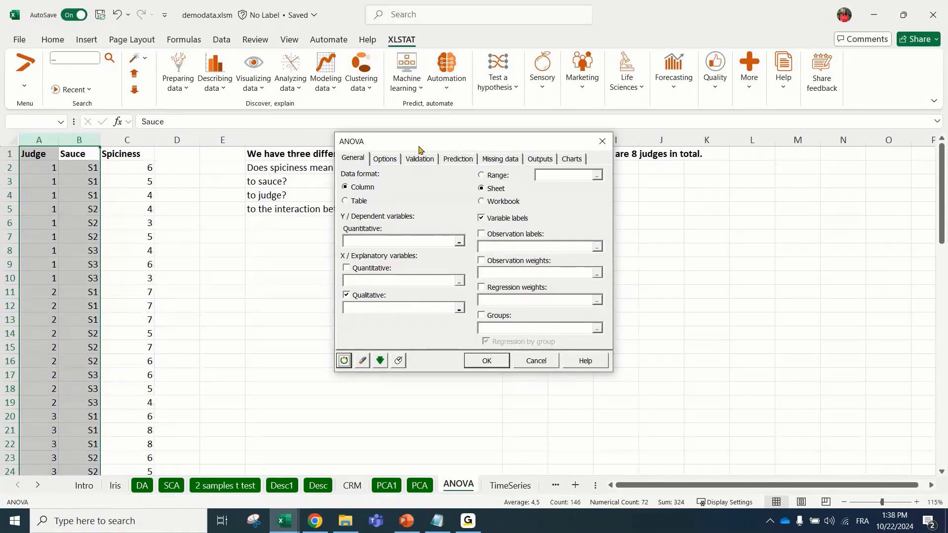
left_click_drag(419, 149, 356, 192)
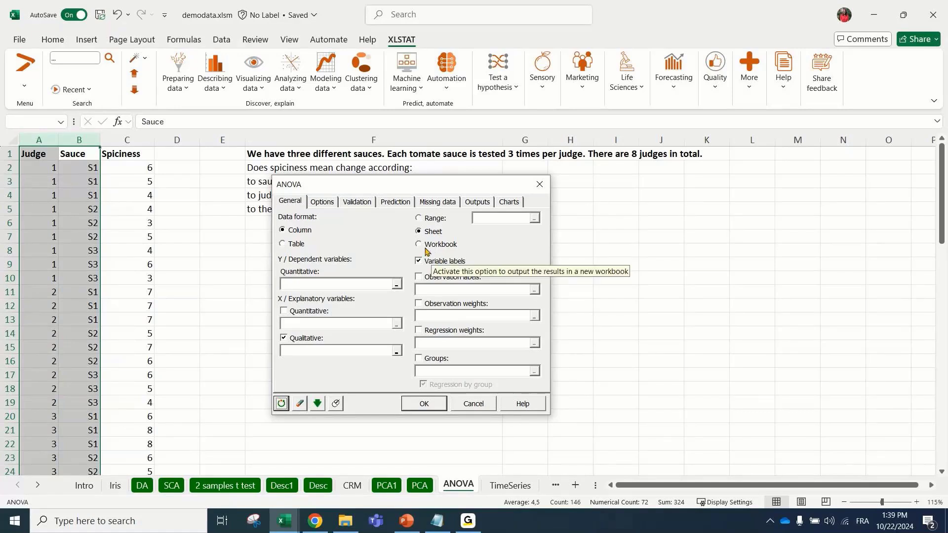
left_click_drag(373, 187, 433, 169)
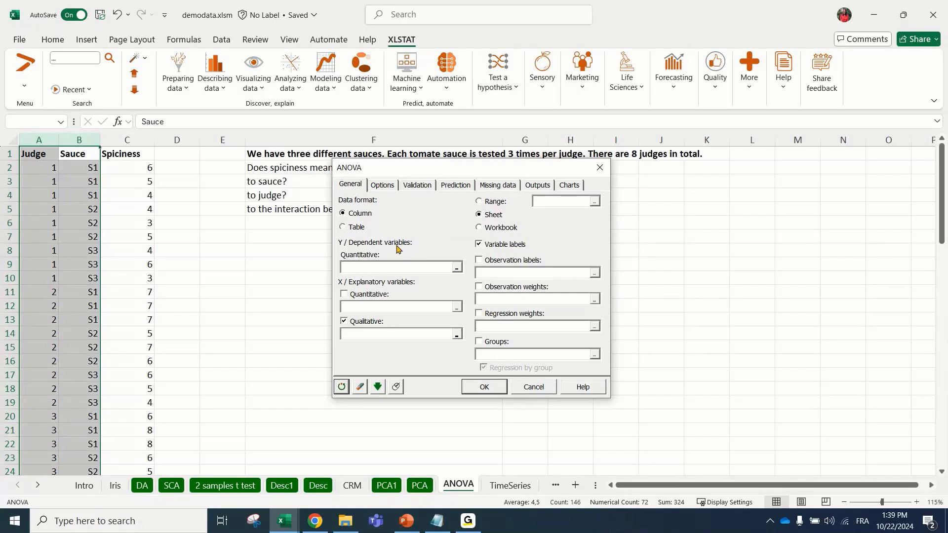
Set the Spiciness column as the quantitative dependent variable and the Judge and Sauce columns (A:B) as the qualitative explanatory variables.
left_click(401, 270)
left_click(132, 164)
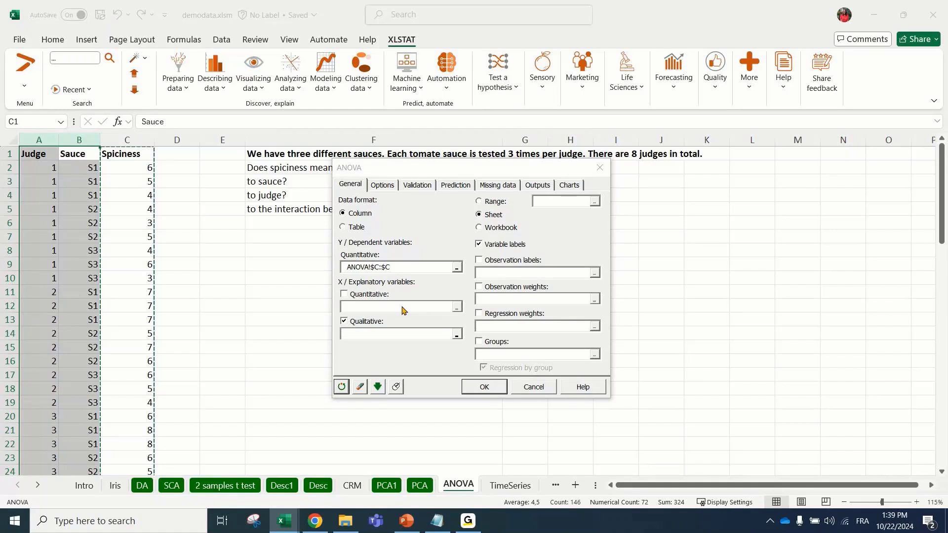
left_click(378, 334)
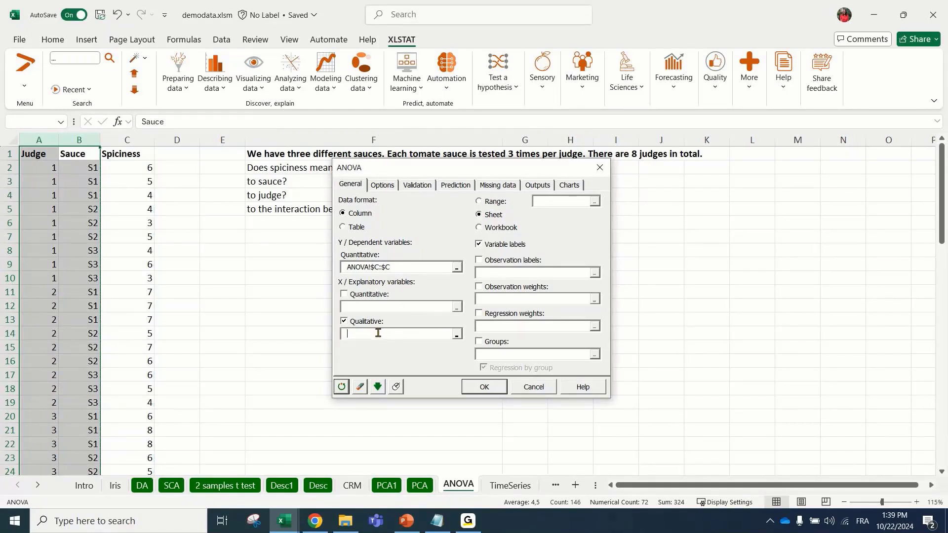
left_click(79, 139)
left_click_drag(39, 143, 39, 143)
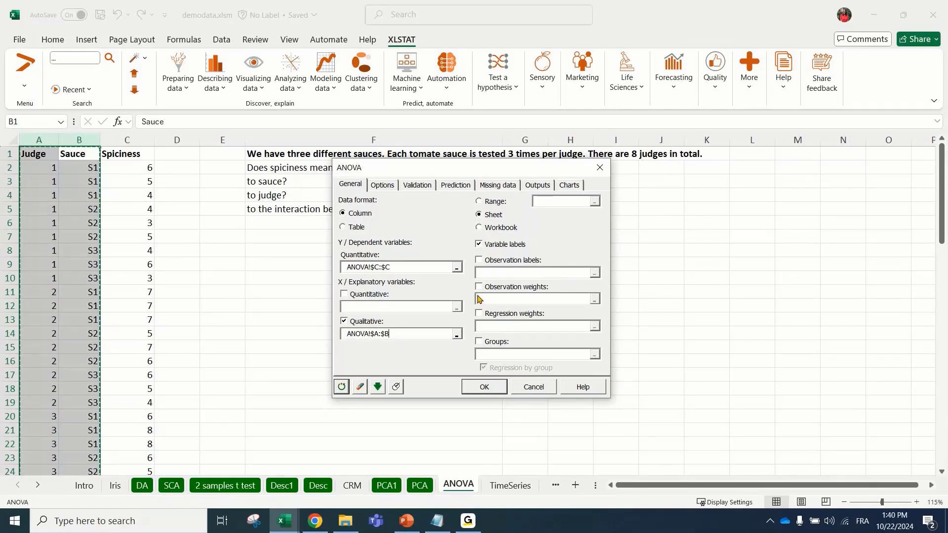
Try the Groups option and the Model selection option, viewing the available selection methods.
left_click(515, 344)
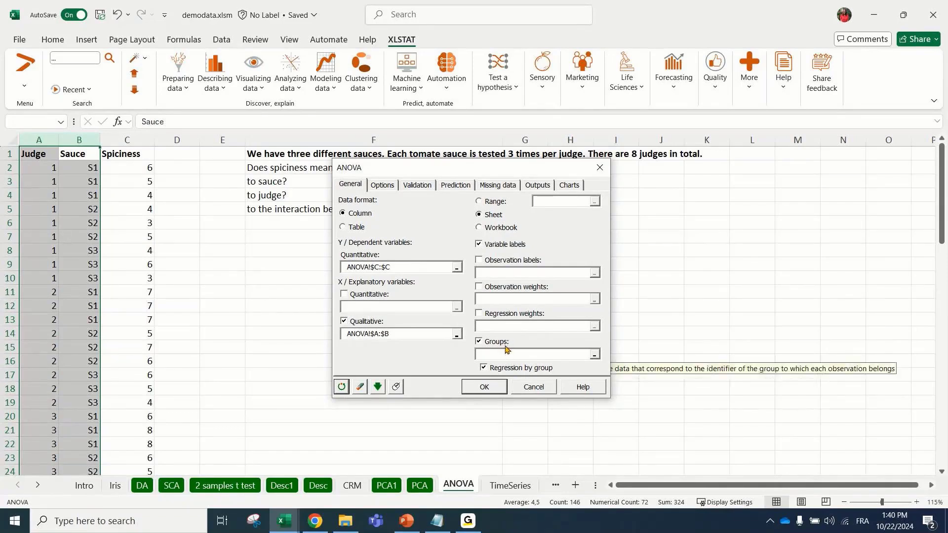
left_click(497, 344)
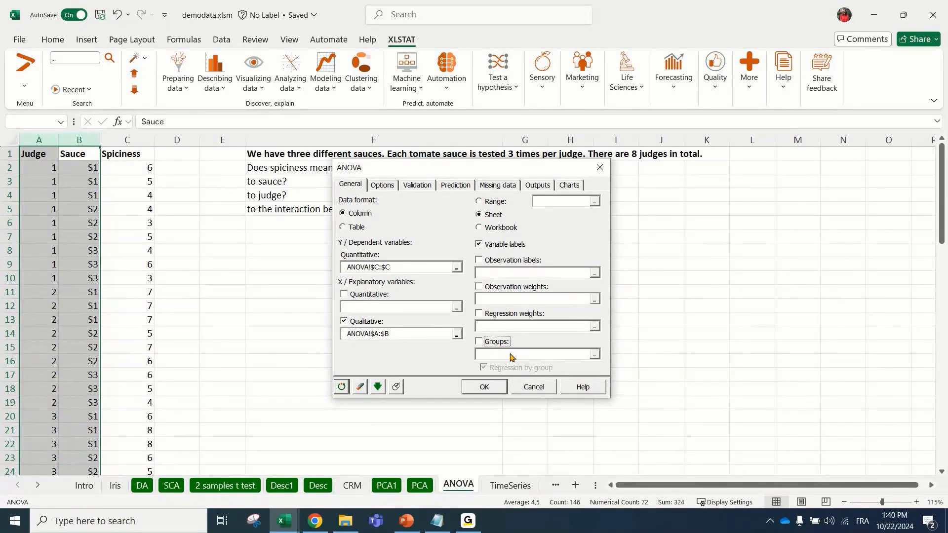
left_click(388, 189)
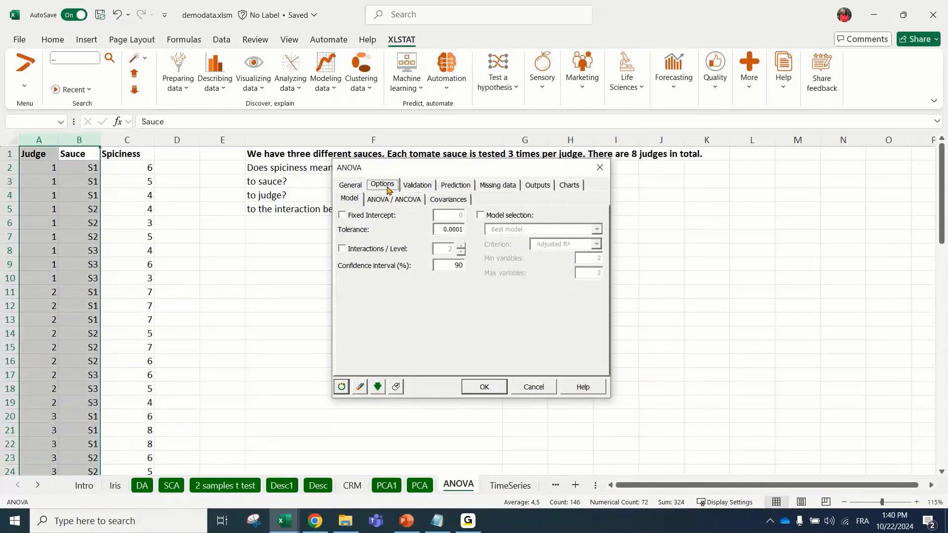
left_click(515, 218)
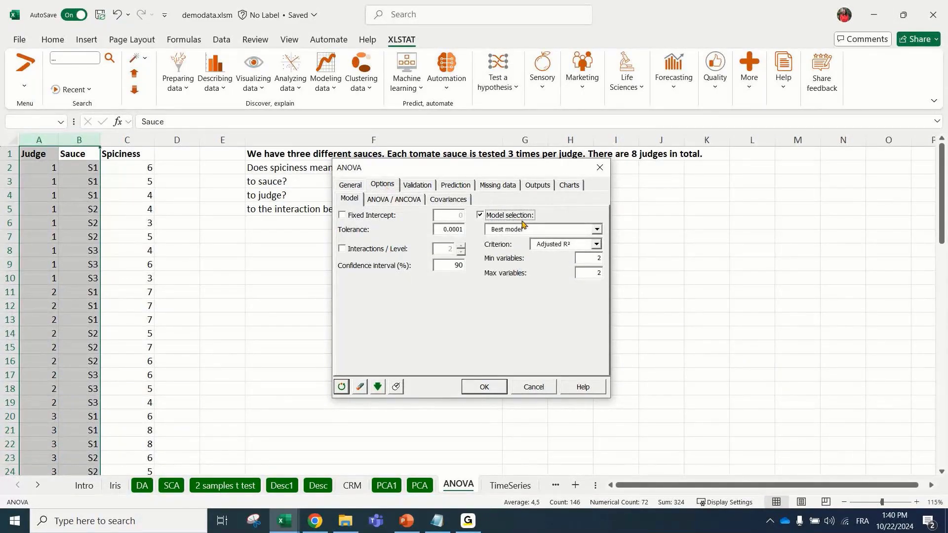
left_click(533, 230)
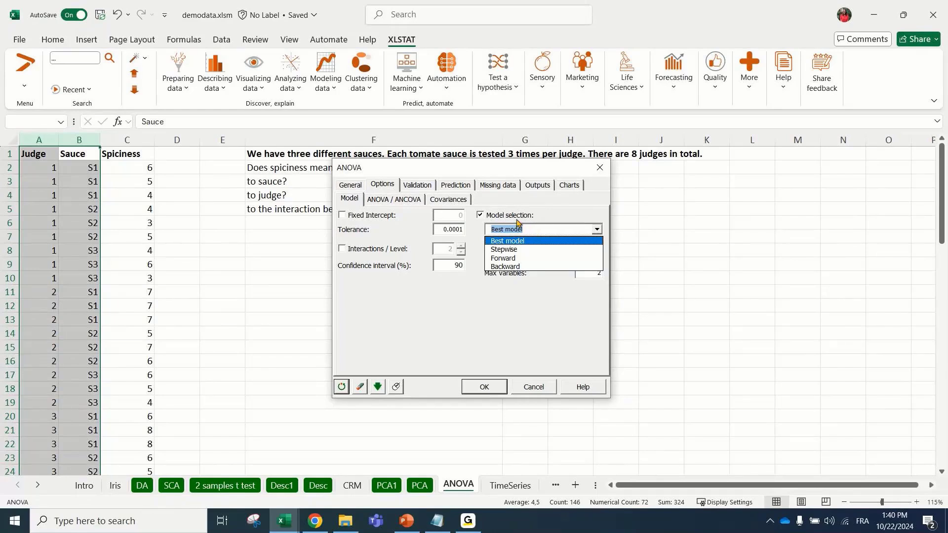
left_click(535, 231)
left_click(534, 230)
left_click(517, 214)
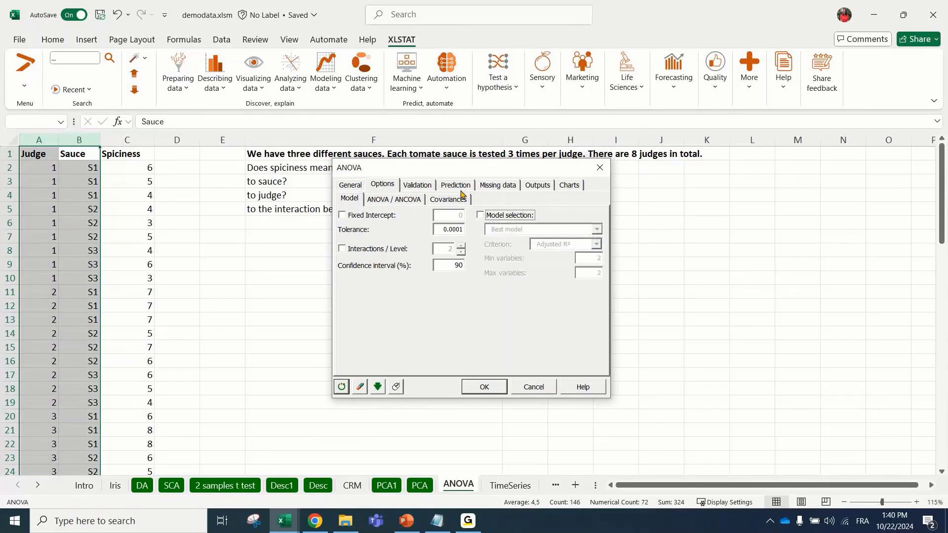
Review the validation, prediction, missing data and output settings, including the available pairwise comparison tests for the means.
left_click(428, 188)
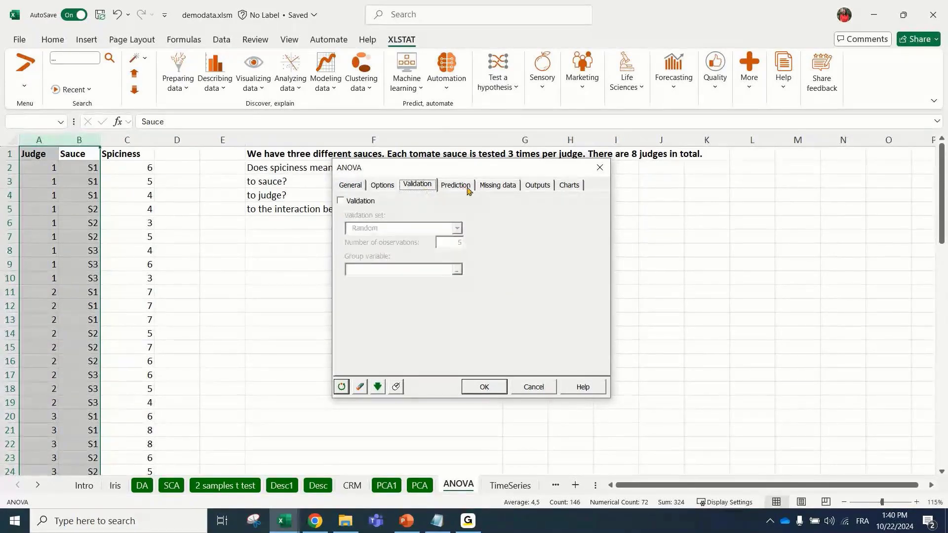
left_click(456, 188)
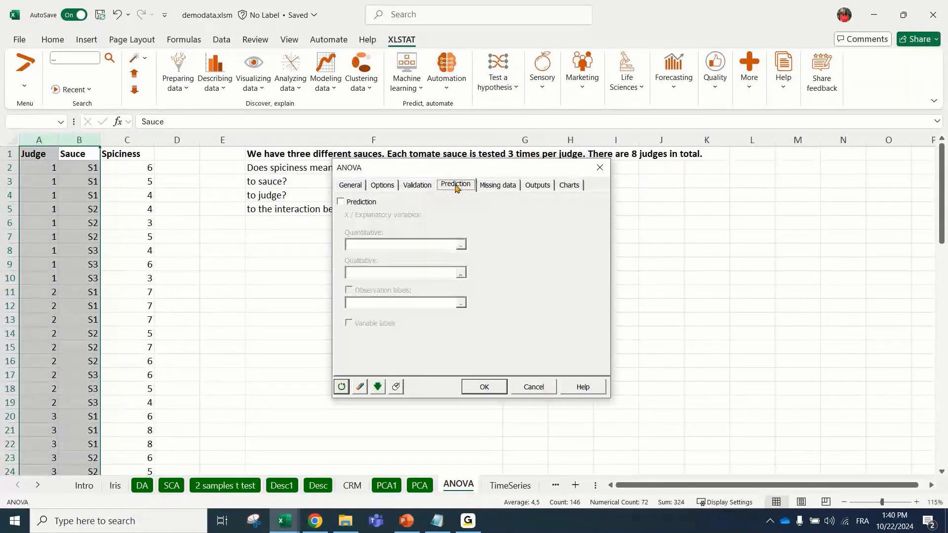
left_click(498, 190)
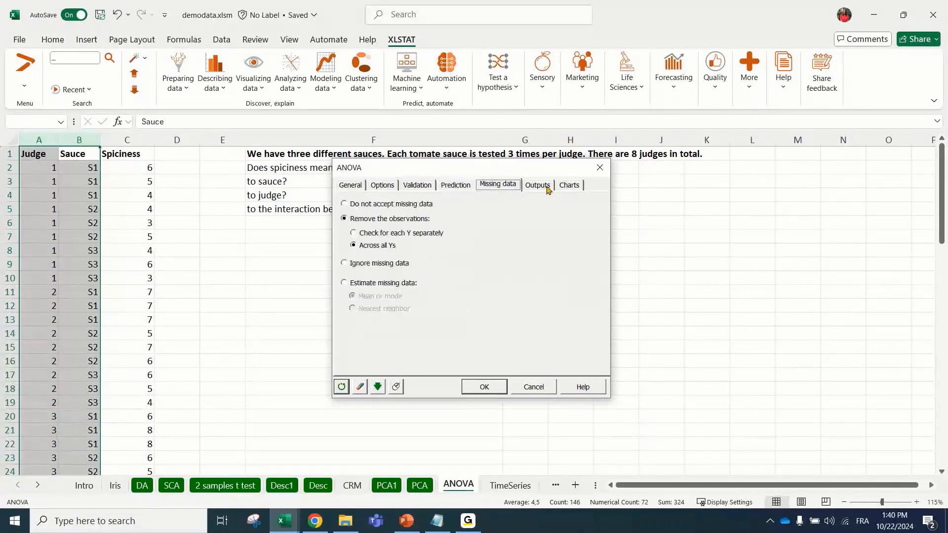
left_click(538, 187)
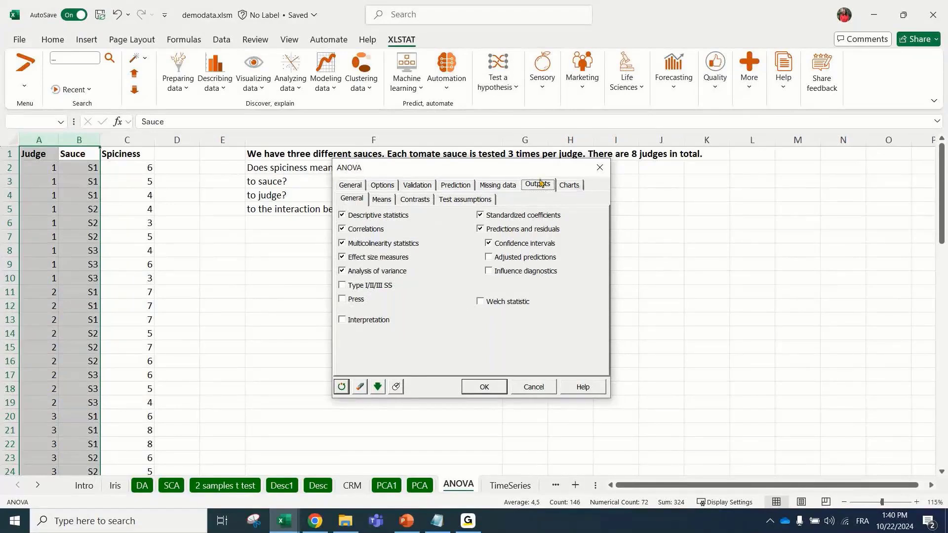
left_click(381, 199)
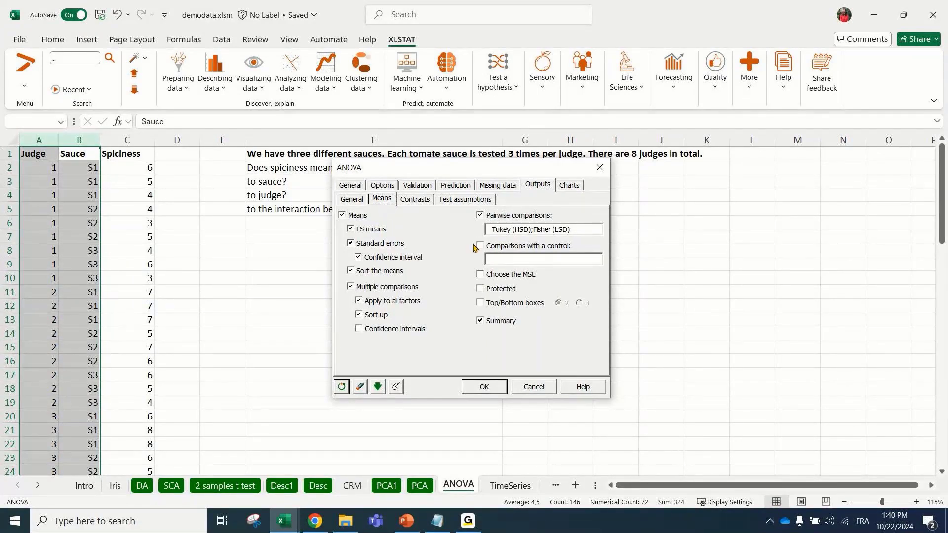
left_click(503, 227)
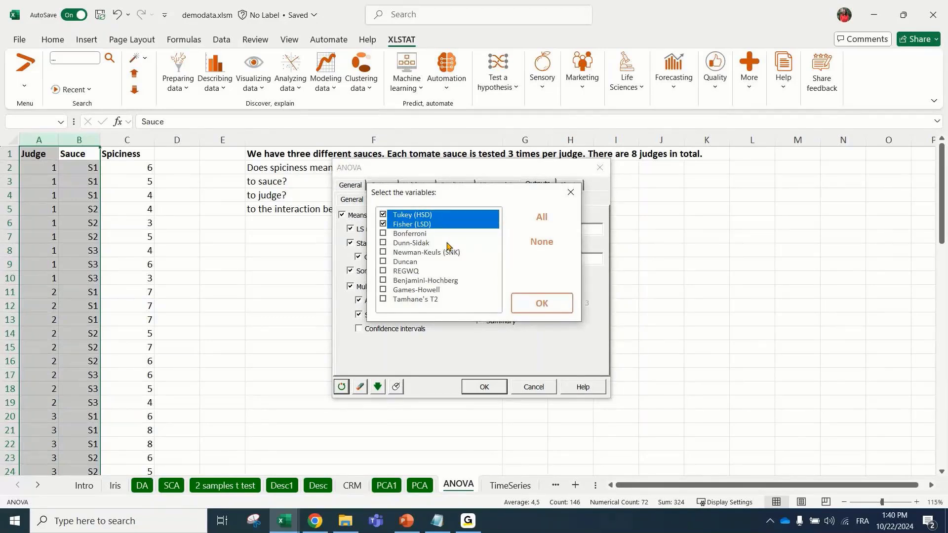
left_click(571, 192)
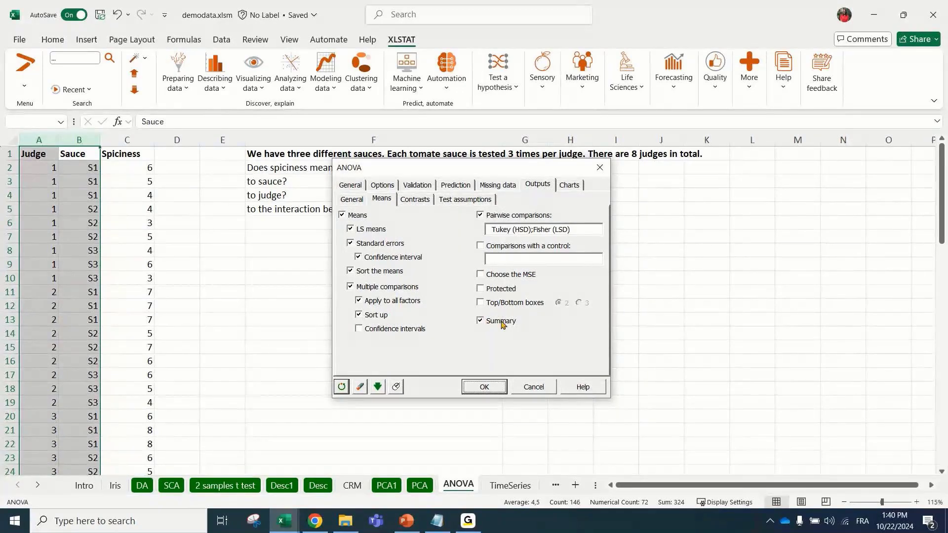
Check the chart options and run the ANOVA.
left_click(567, 186)
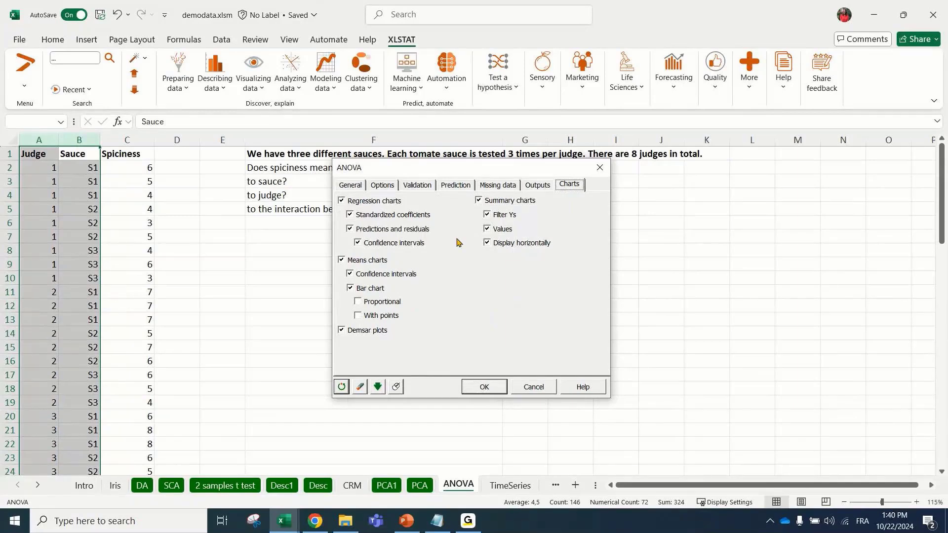
left_click(484, 387)
right_click(486, 387)
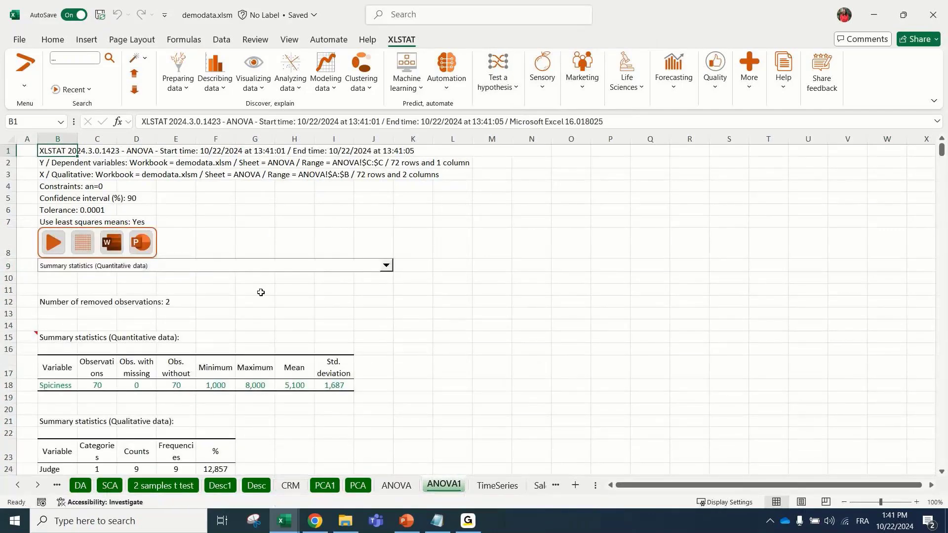
Jump to the end of the ANOVA1 results report and highlight the row with the Filter Ys note.
left_click(219, 281)
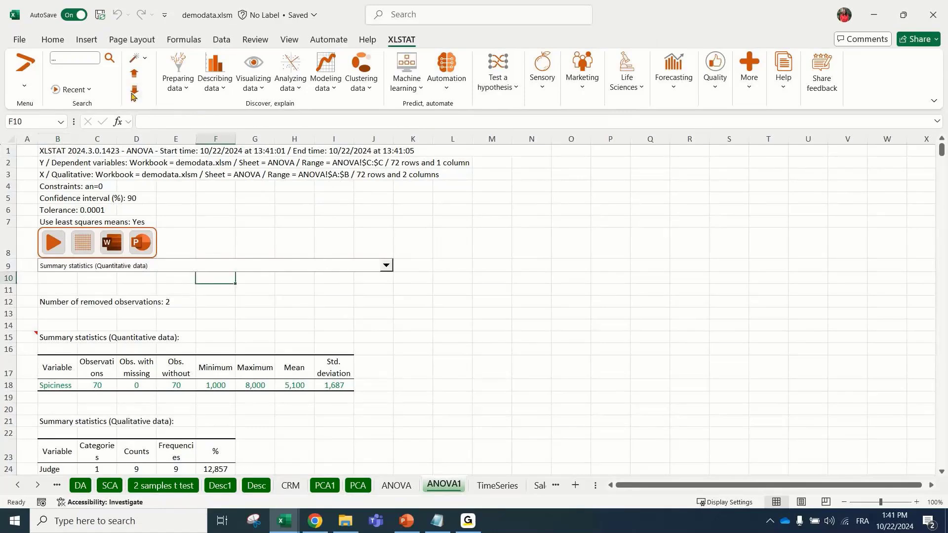
left_click(141, 187)
scroll(159, 403, "down", 4)
scroll(161, 404, "up", 4)
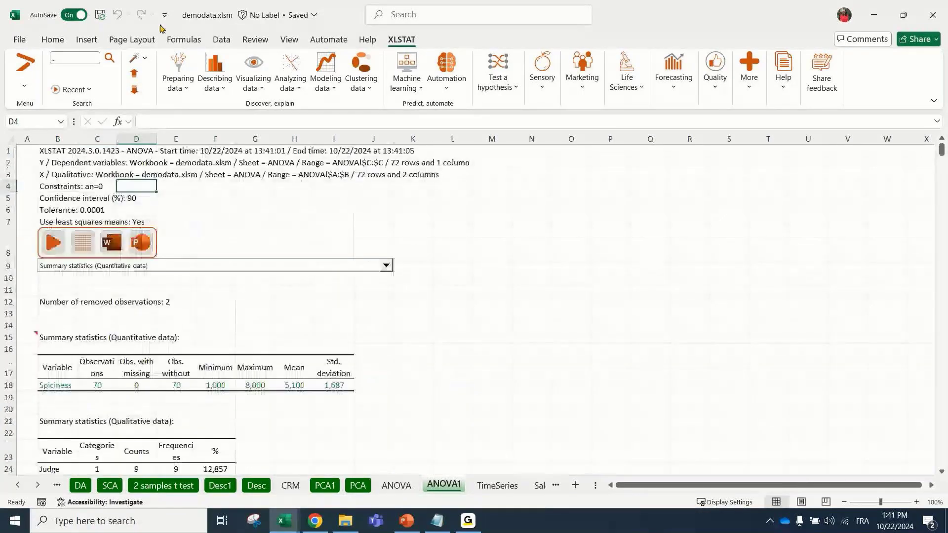
left_click(134, 91)
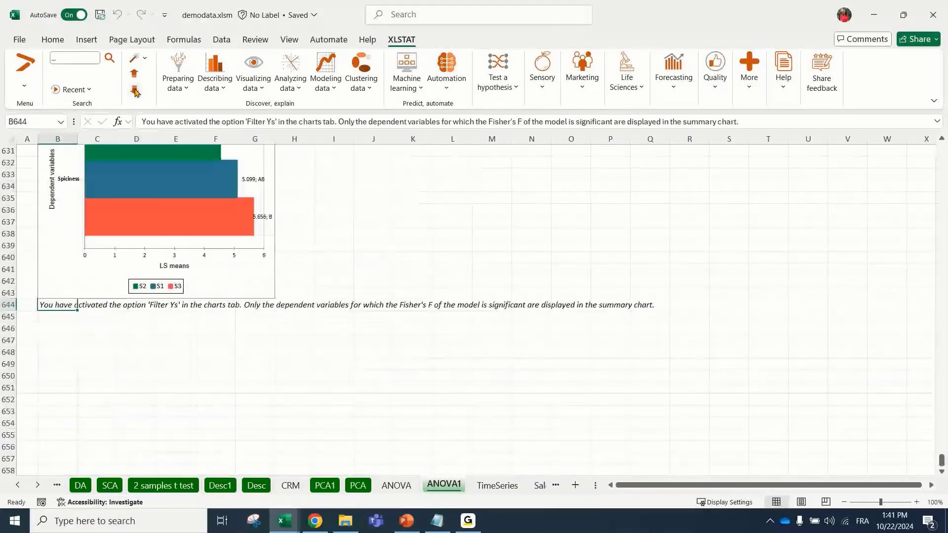
left_click(94, 387)
scroll(21, 345, "up", 1)
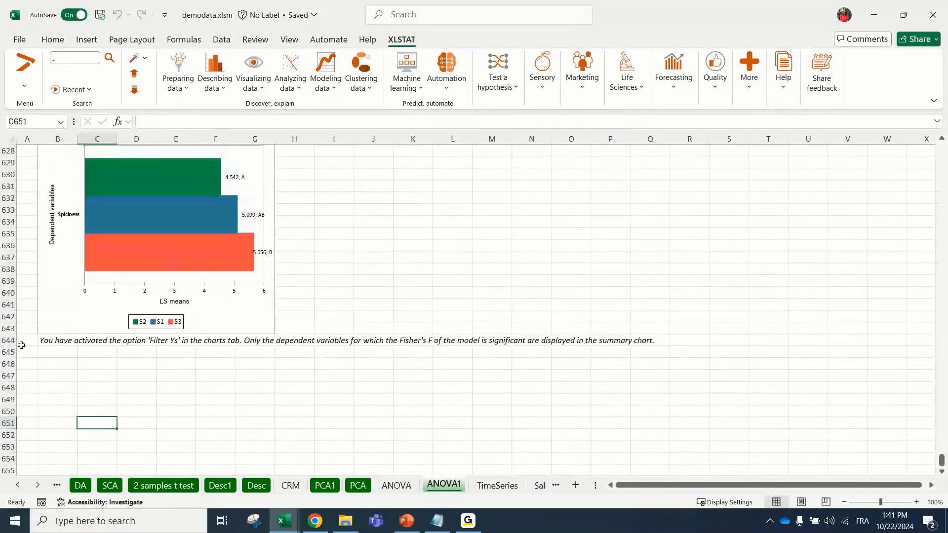
left_click(22, 346)
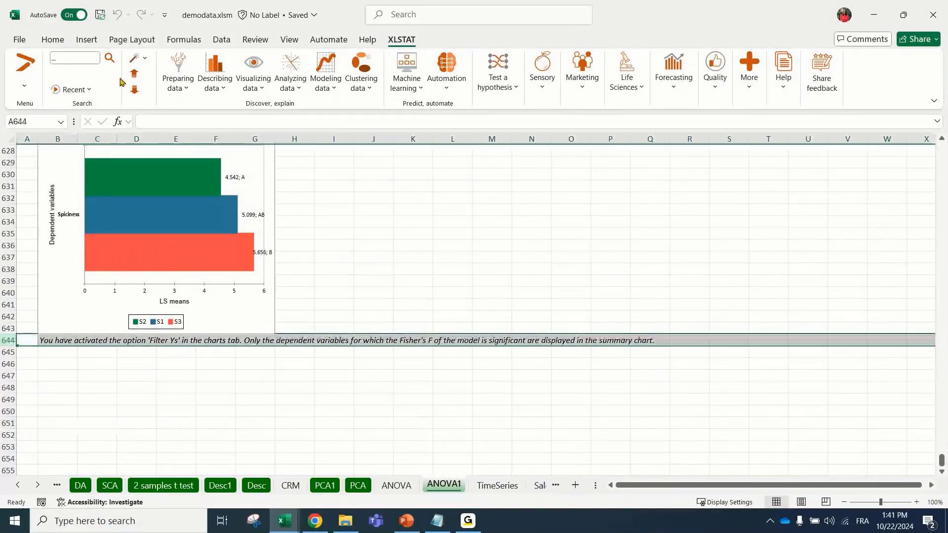
left_click(305, 393)
Inspect the LS means summary table and bar chart for Sauce at the end of the report.
scroll(306, 393, "up", 6)
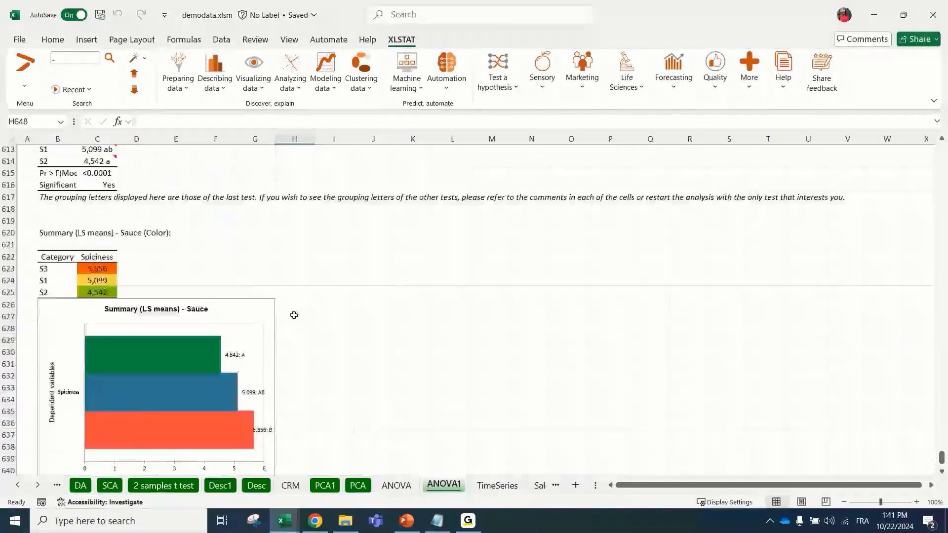
scroll(294, 314, "down", 4)
left_click(263, 238)
left_click_drag(263, 238, 267, 250)
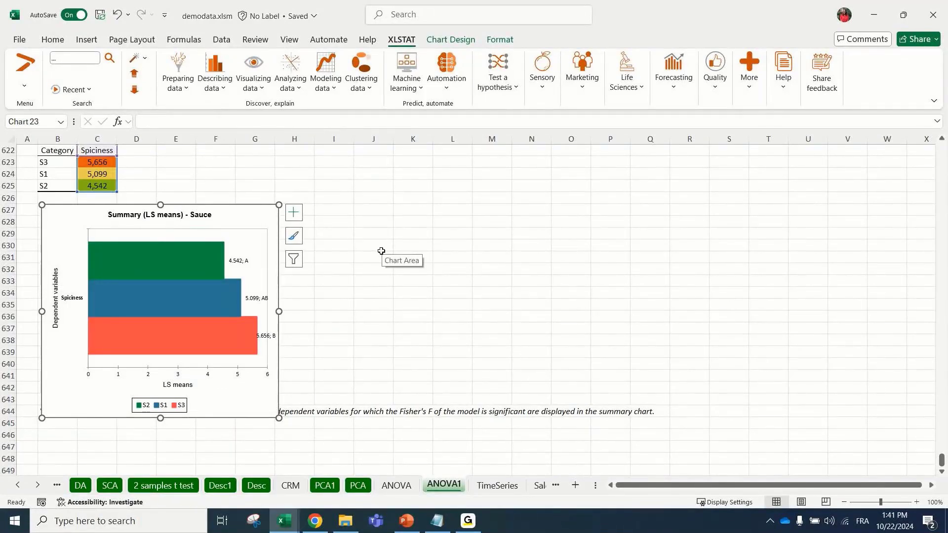
Return to the start of the report and highlight the summary statistics table for the quantitative data.
left_click(134, 74)
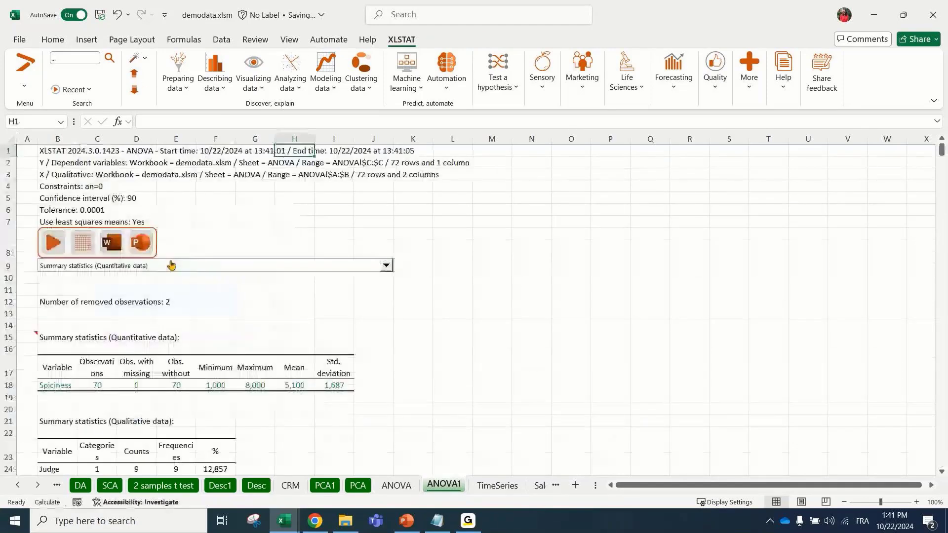
left_click(227, 312)
scroll(197, 288, "down", 3)
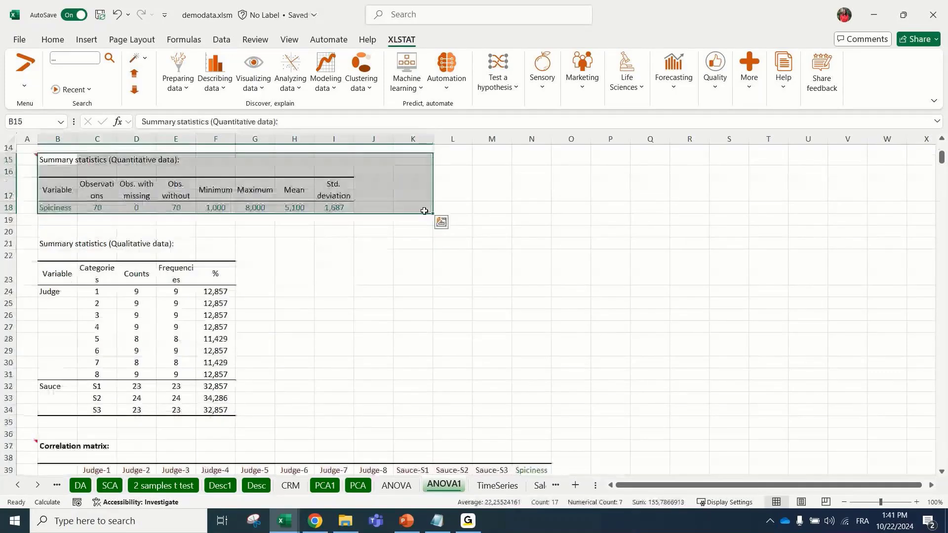
Highlight the correlation matrix and widen column B to fit the full goodness of fit statistics labels.
scroll(424, 272, "down", 7)
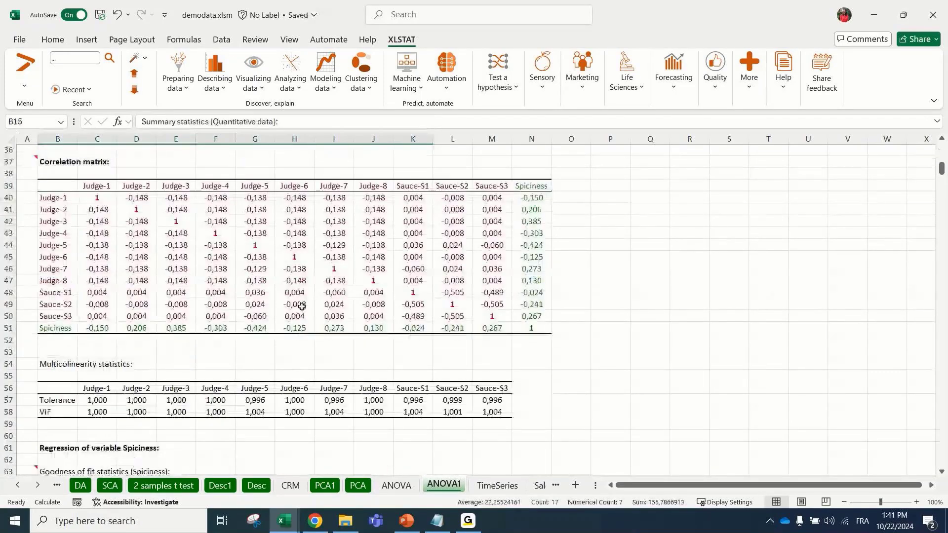
left_click_drag(74, 161, 517, 317)
scroll(231, 343, "down", 6)
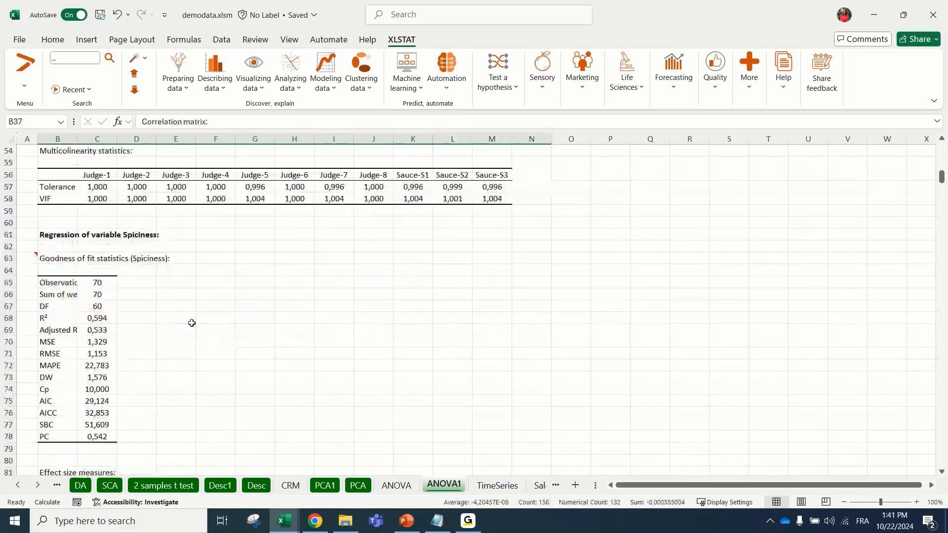
left_click_drag(72, 142, 120, 143)
left_click(120, 285)
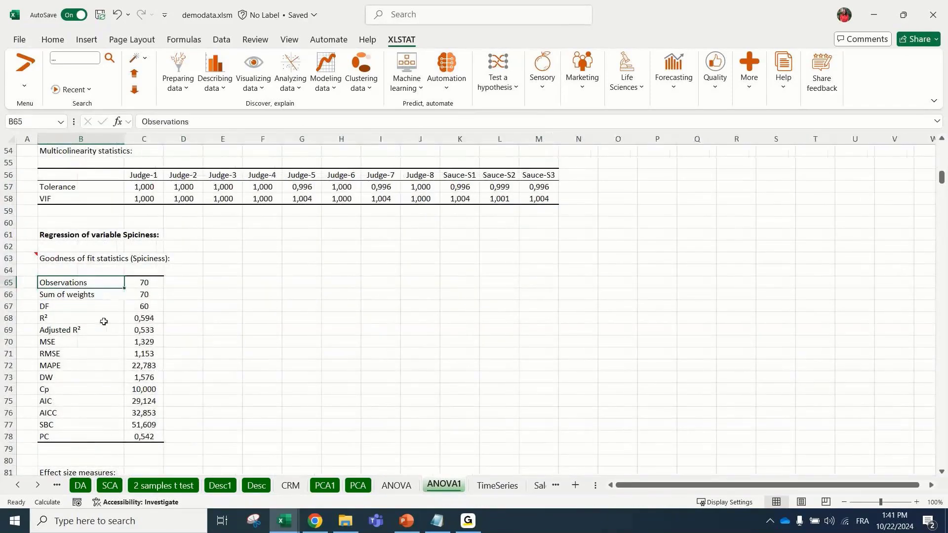
Highlight the effect size measures and the analysis of variance table for Spiciness.
scroll(99, 346, "down", 5)
scroll(99, 346, "down", 4)
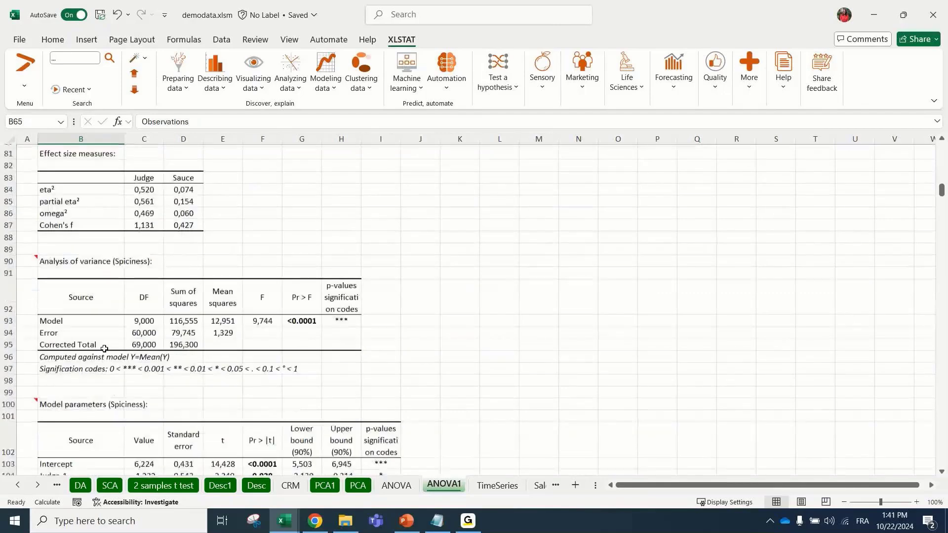
left_click_drag(79, 152, 202, 217)
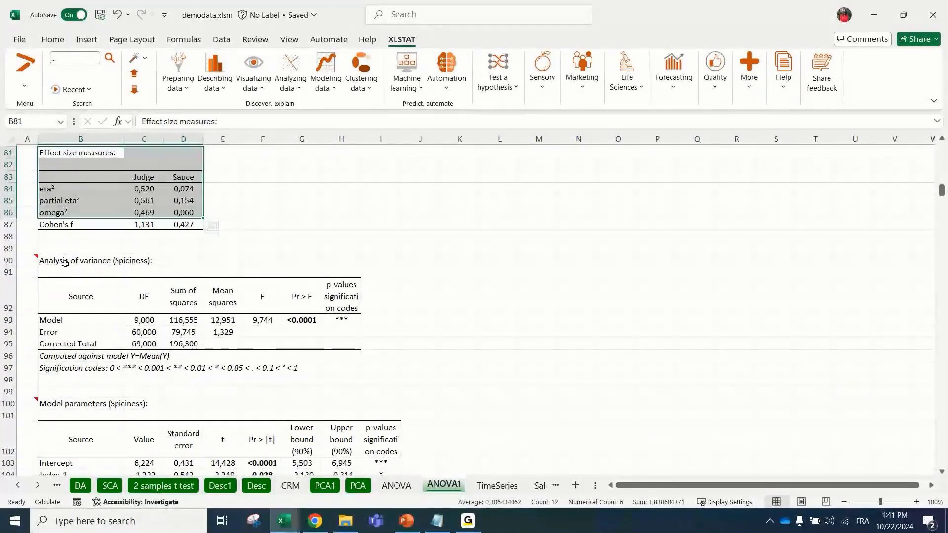
left_click_drag(66, 262, 343, 344)
Highlight the Spiciness model parameters table and view the model equation and standardized coefficients table.
scroll(447, 332, "down", 5)
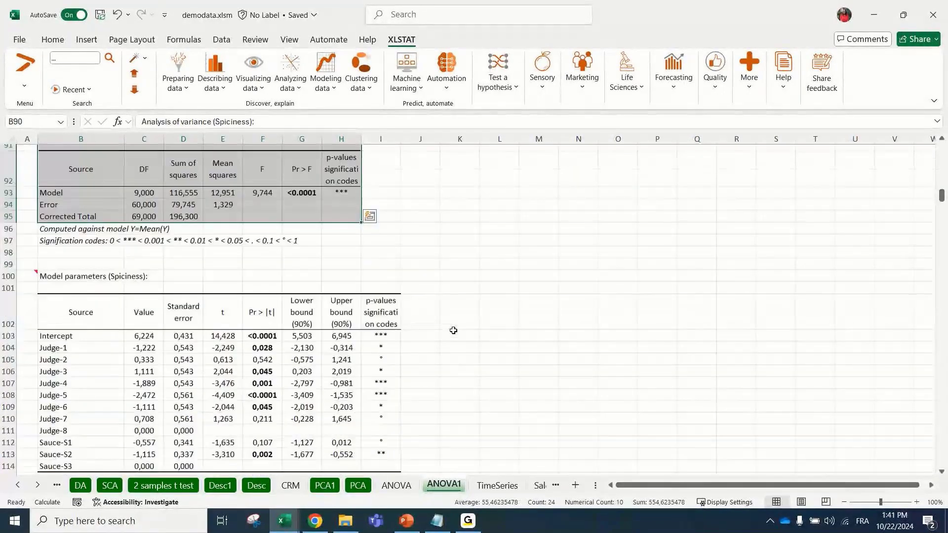
left_click_drag(69, 227, 385, 416)
scroll(249, 379, "down", 3)
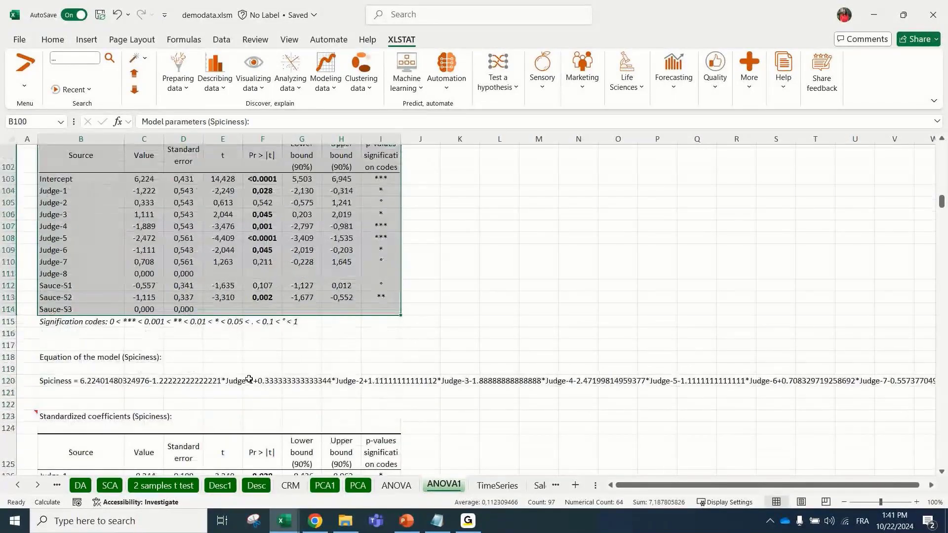
scroll(249, 380, "down", 5)
scroll(247, 378, "down", 1)
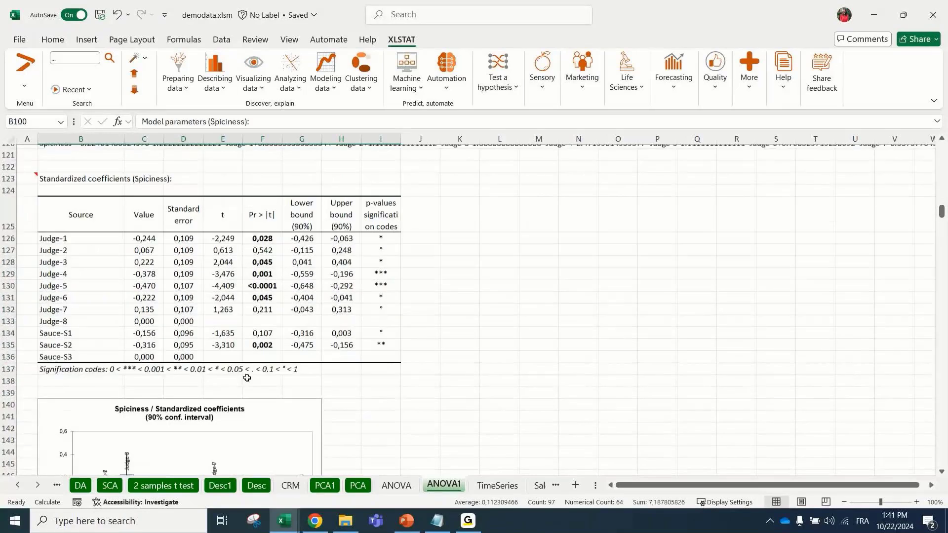
Mark the Predictions and residuals heading and look through its table and the standardized residuals chart.
scroll(247, 378, "down", 12)
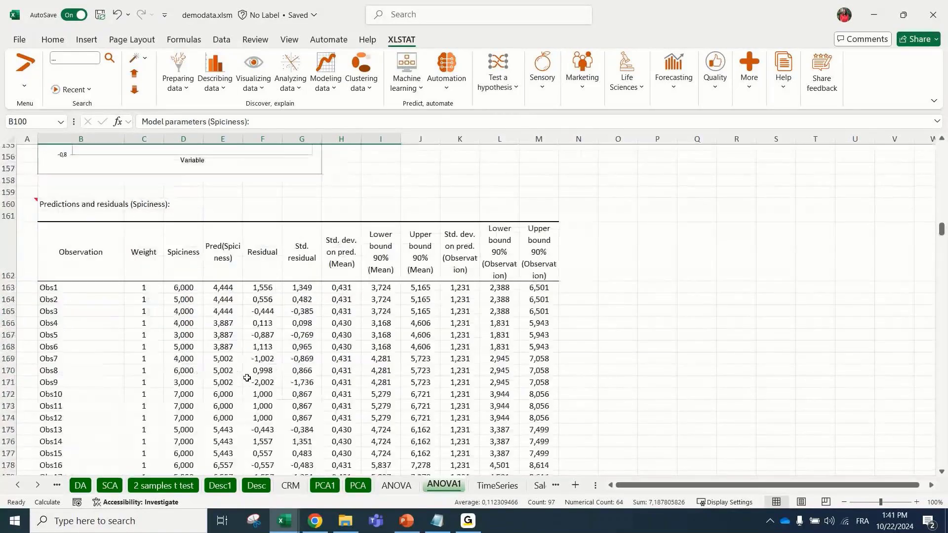
left_click(99, 204)
scroll(206, 425, "down", 12)
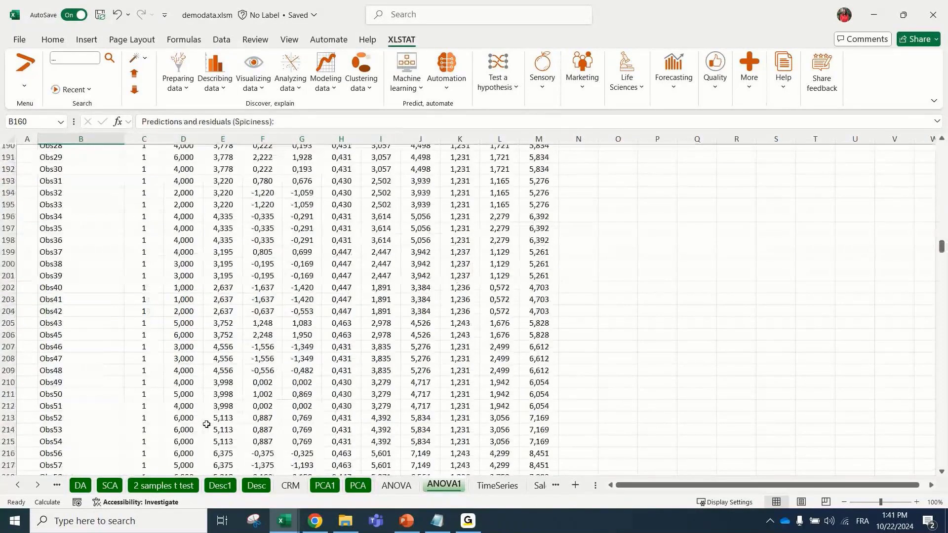
scroll(206, 423, "down", 20)
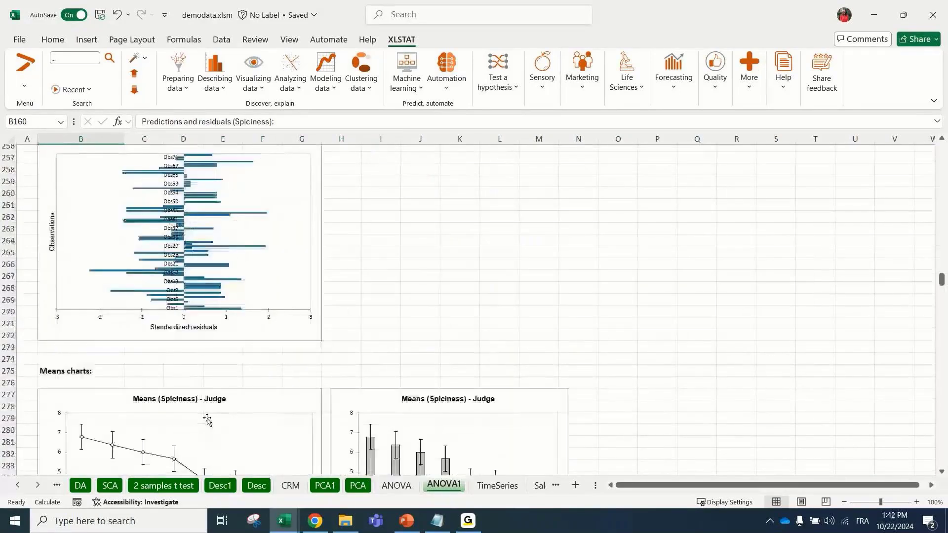
Mark the Means charts heading and view the Spiciness means charts by judge and by sauce.
left_click(99, 194)
scroll(216, 382, "down", 4)
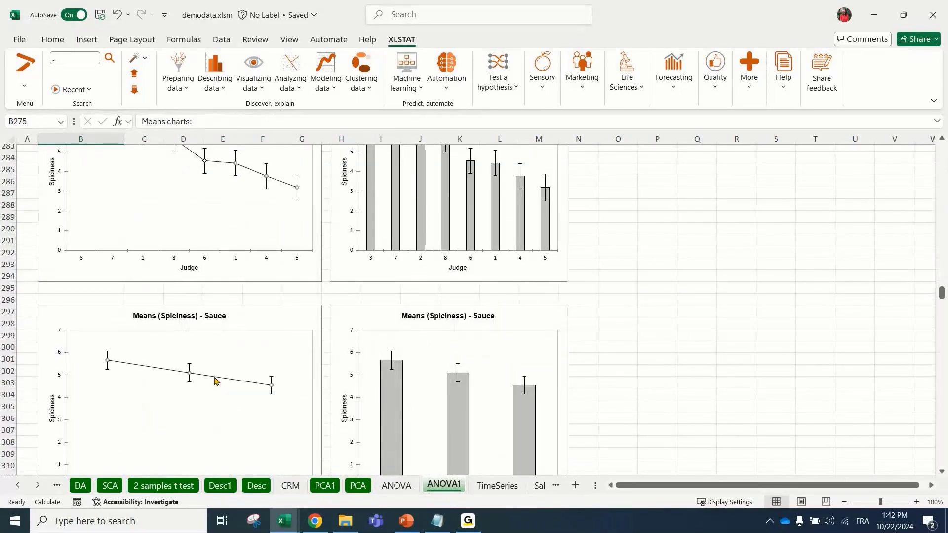
scroll(215, 380, "down", 6)
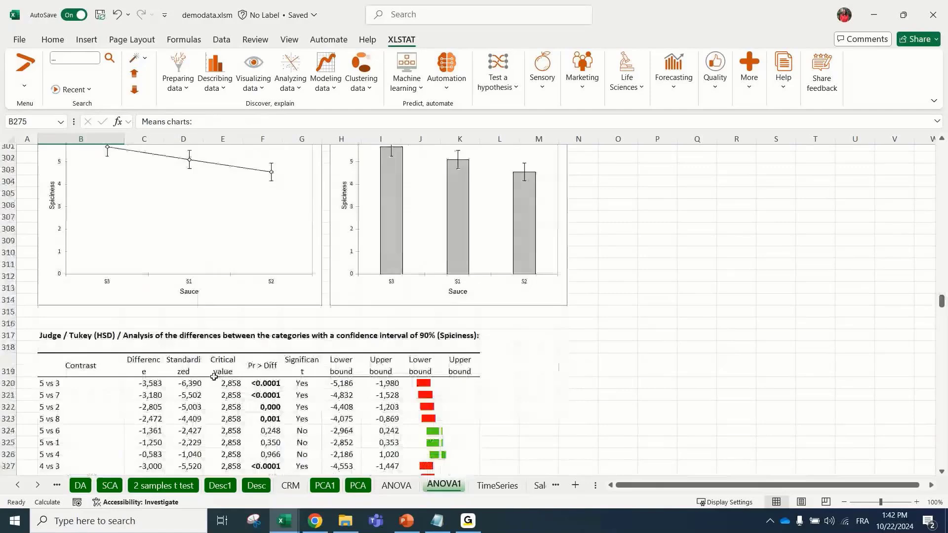
Copy the judge LS means groups table from the Tukey (HSD) results and paste it at cell M379 near the Fisher (LSD) analysis.
scroll(213, 377, "down", 16)
left_click_drag(44, 182, 455, 309)
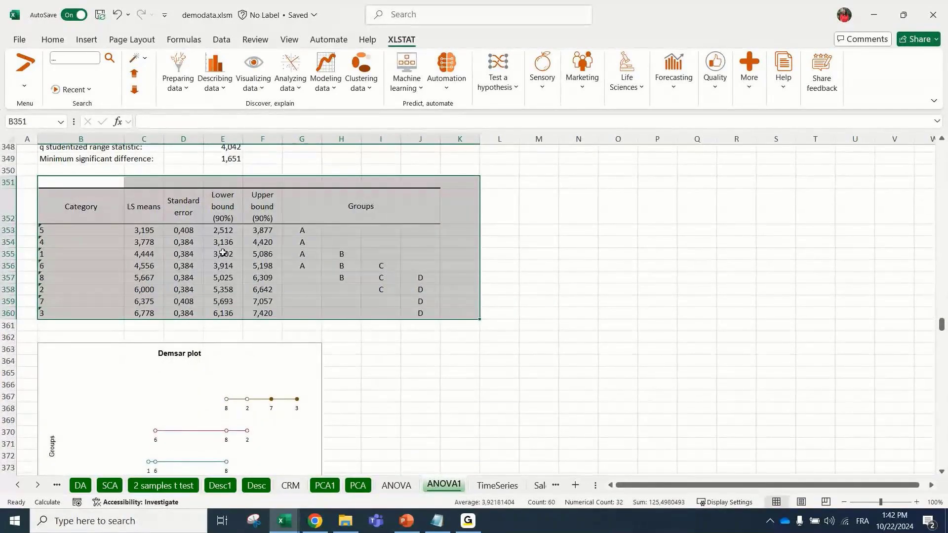
key("ctrl+c")
scroll(354, 320, "down", 2)
scroll(354, 320, "down", 7)
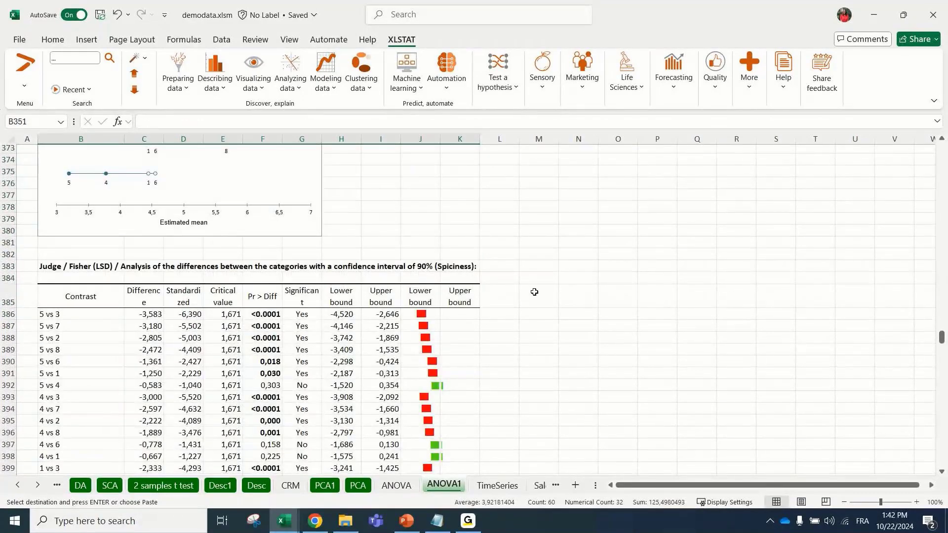
left_click(536, 219)
key("ctrl+v")
scroll(385, 336, "down", 8)
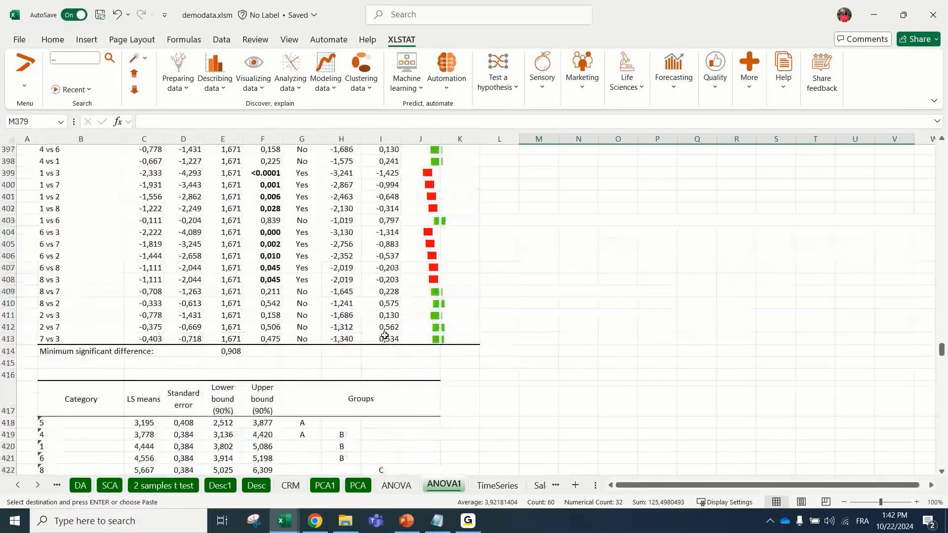
Open the TimeSeries sheet and highlight its data columns A to E, followed by the Country column alone.
key("ctrl+Page_Down")
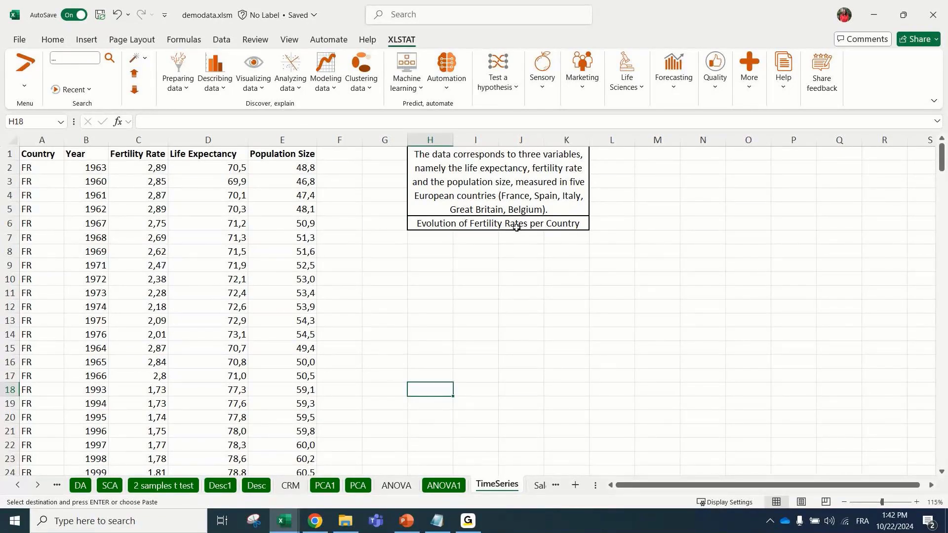
left_click_drag(283, 139, 77, 193)
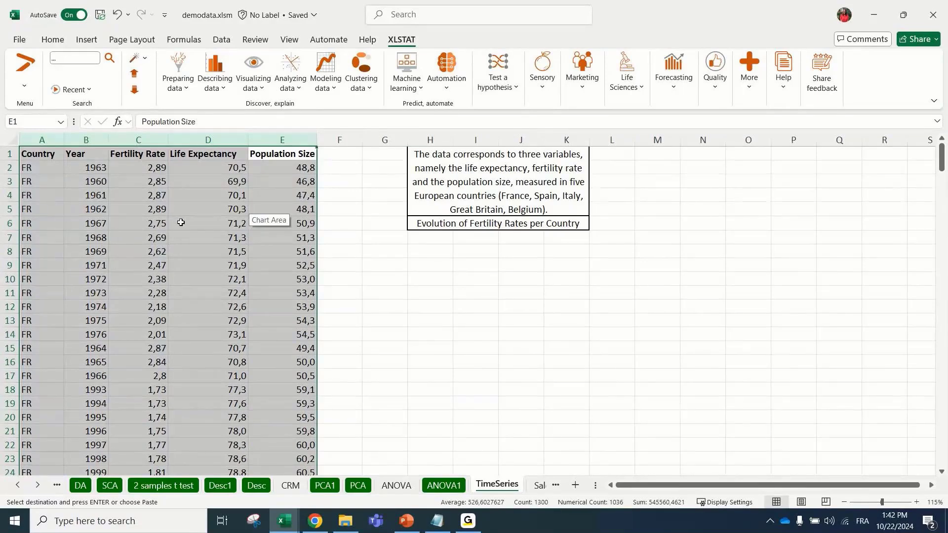
left_click(52, 138)
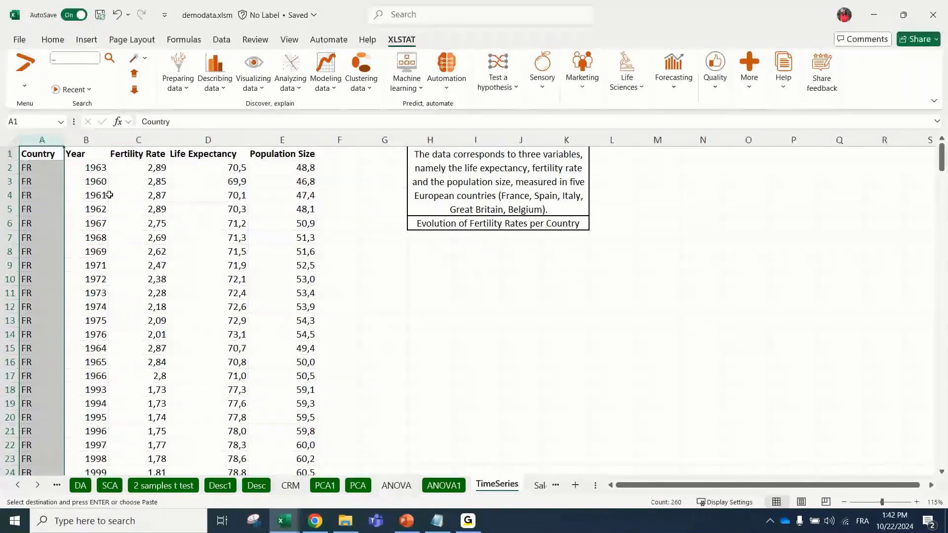
Highlight the Fertility Rate and Year columns in turn to review the time series data.
left_click(125, 140)
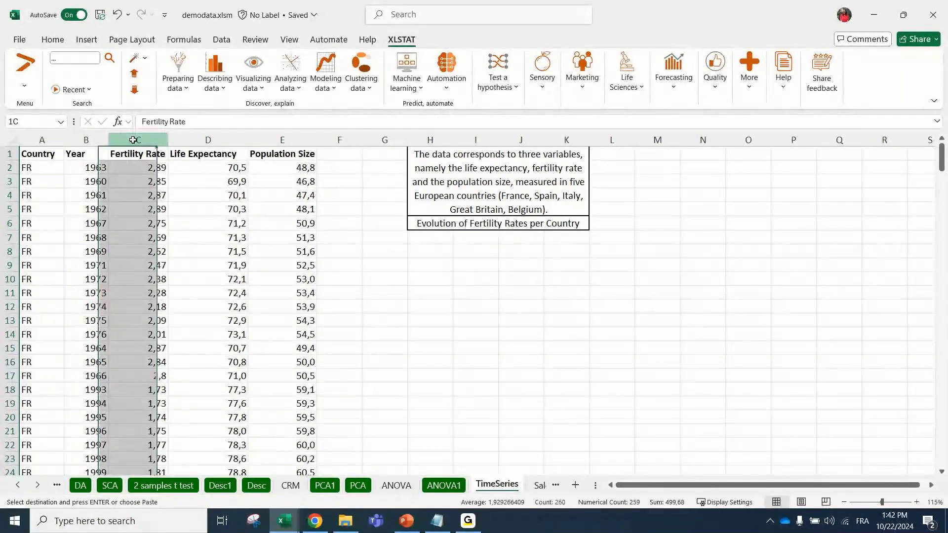
left_click(339, 237)
left_click(98, 140)
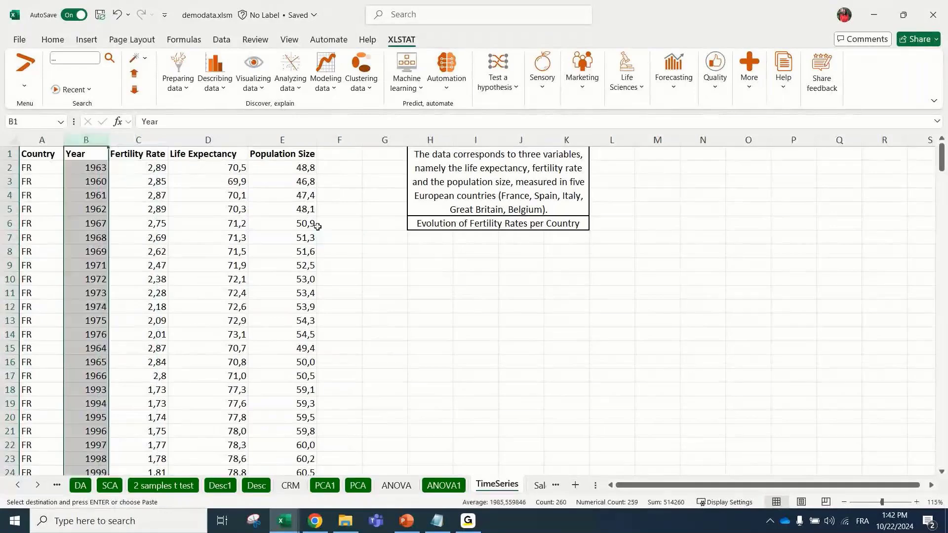
left_click(348, 252)
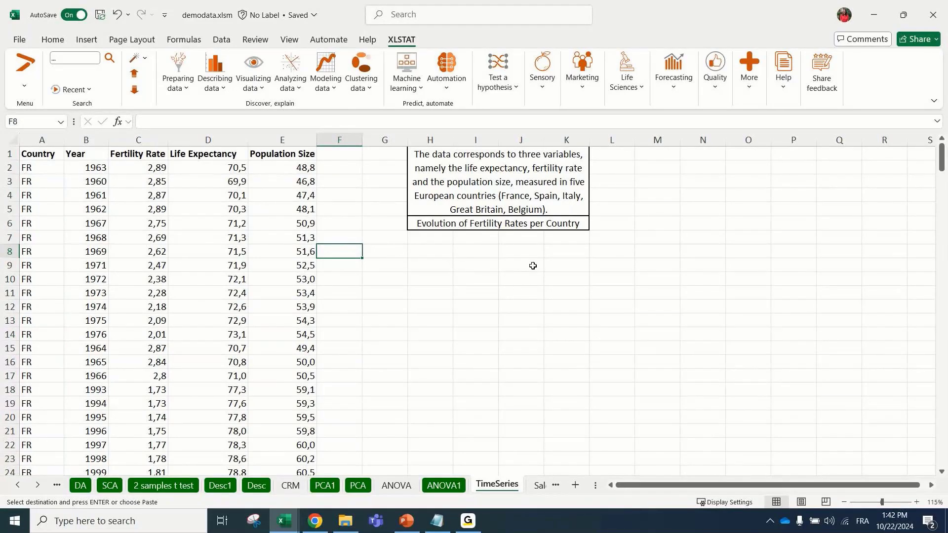
left_click(86, 139)
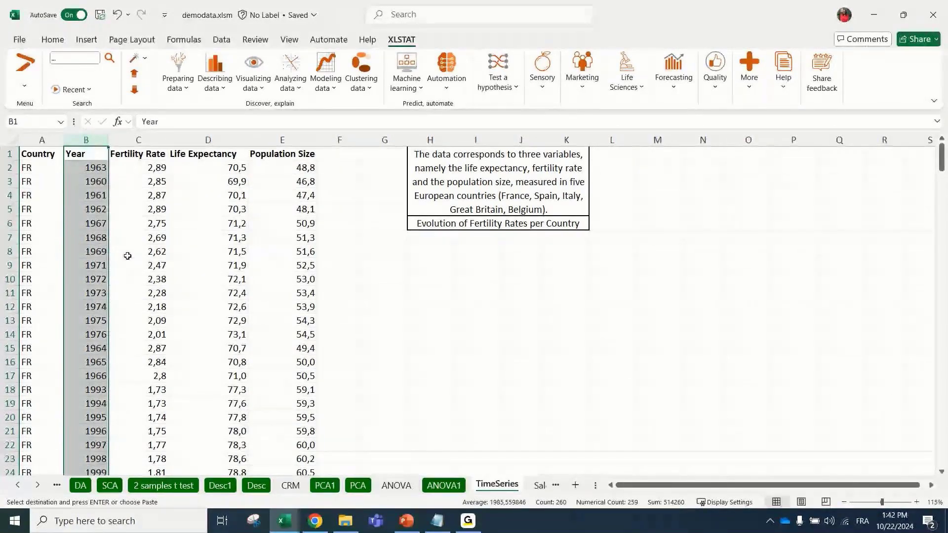
left_click(307, 225)
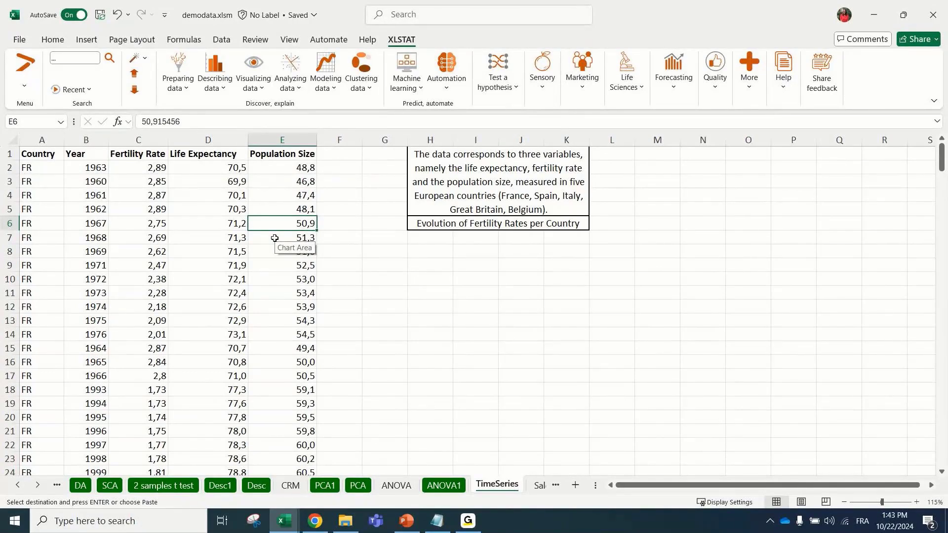
Open the Motion Charts dialog and check the ranges: column C for X, D for Y, B for Time and A for Groups.
left_click(254, 94)
left_click(272, 251)
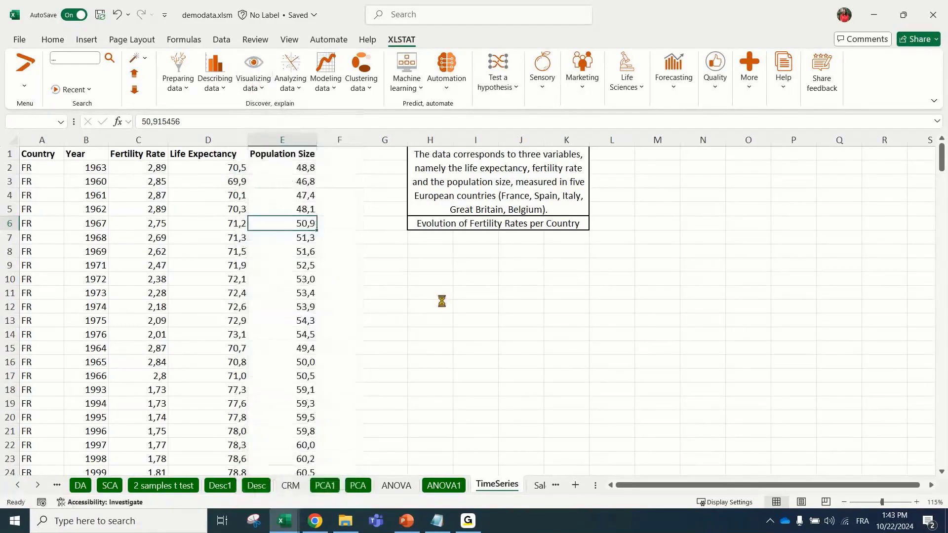
left_click_drag(425, 167, 434, 145)
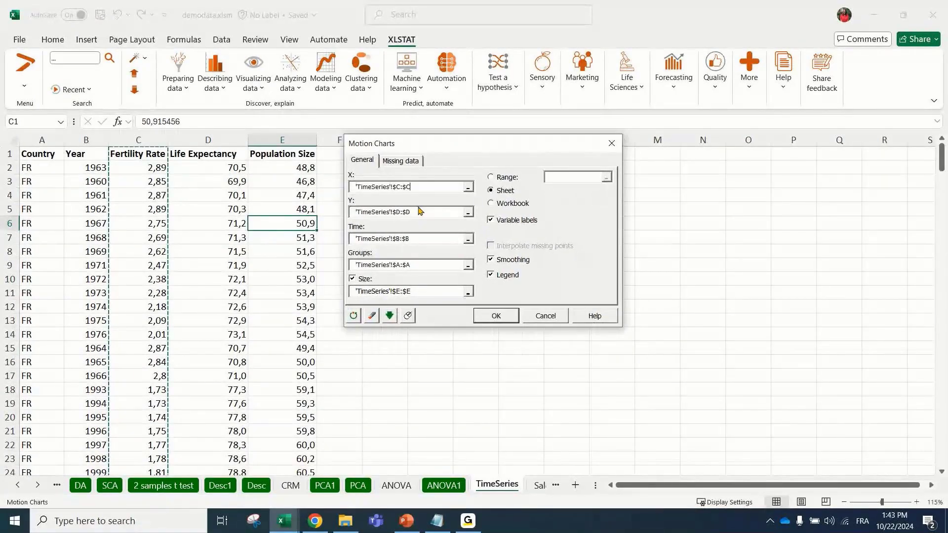
left_click_drag(419, 188, 348, 201)
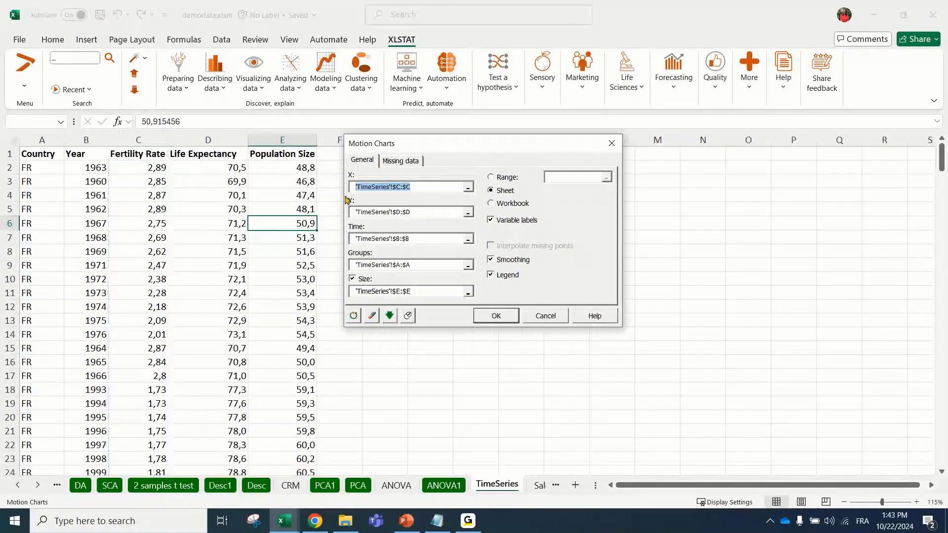
left_click(419, 215)
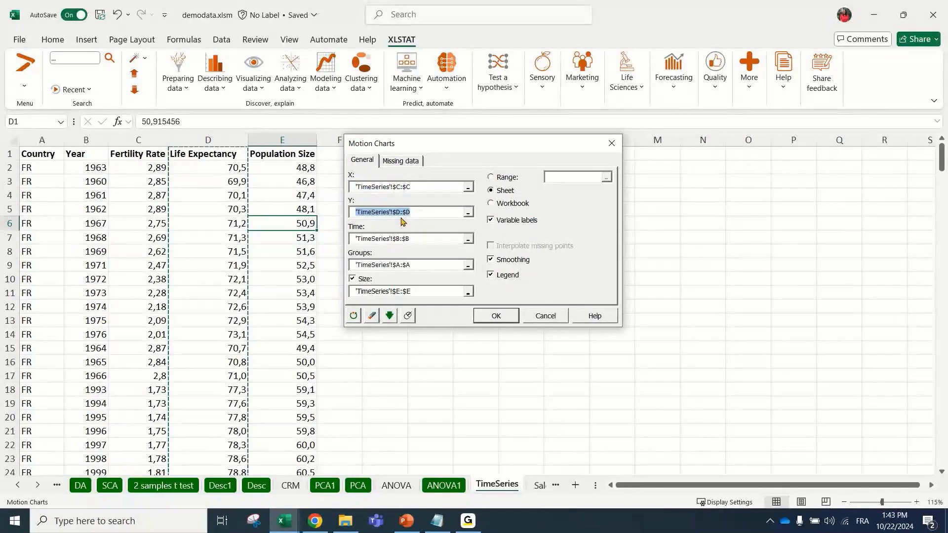
left_click(399, 239)
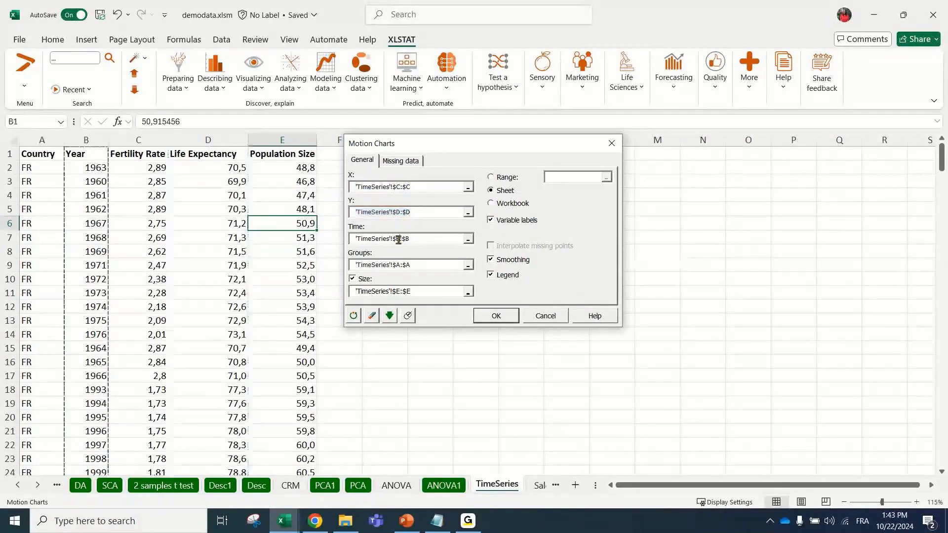
left_click(400, 265)
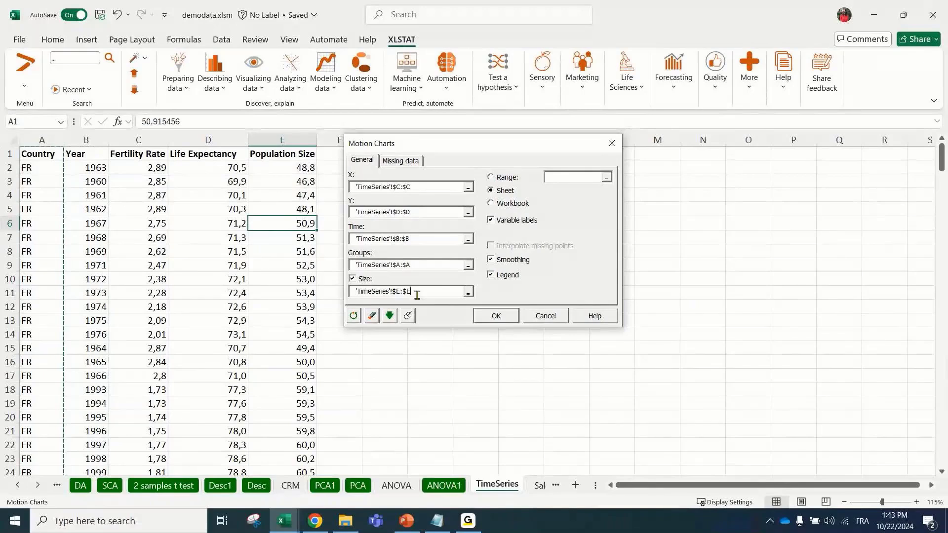
Examine the optional Size setting by switching it off and back on, and review its column E range.
left_click(417, 295)
left_click(362, 280)
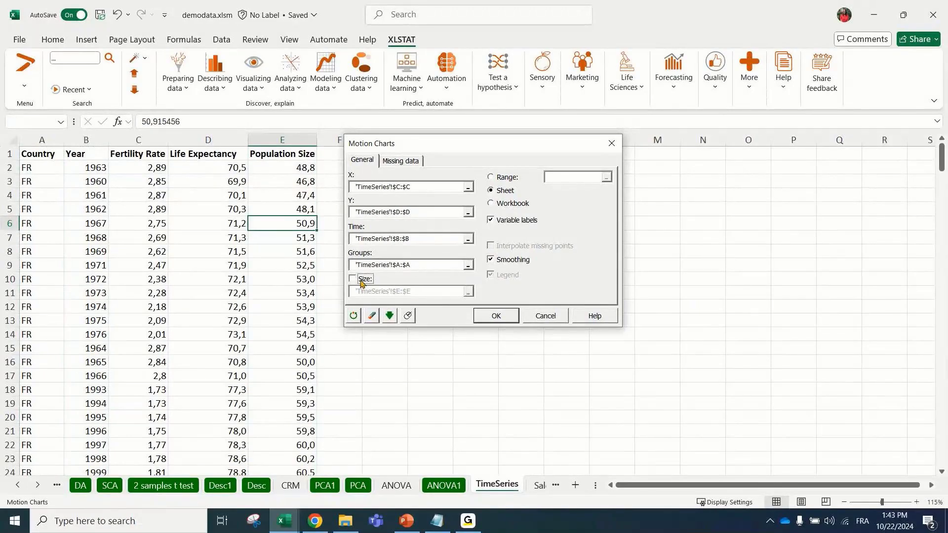
left_click(362, 280)
left_click(421, 293)
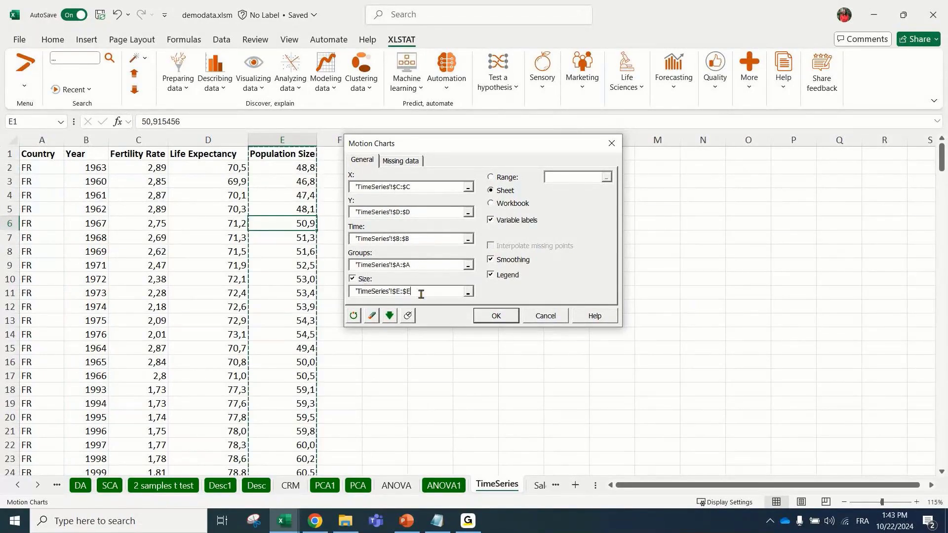
left_click_drag(420, 294, 325, 288)
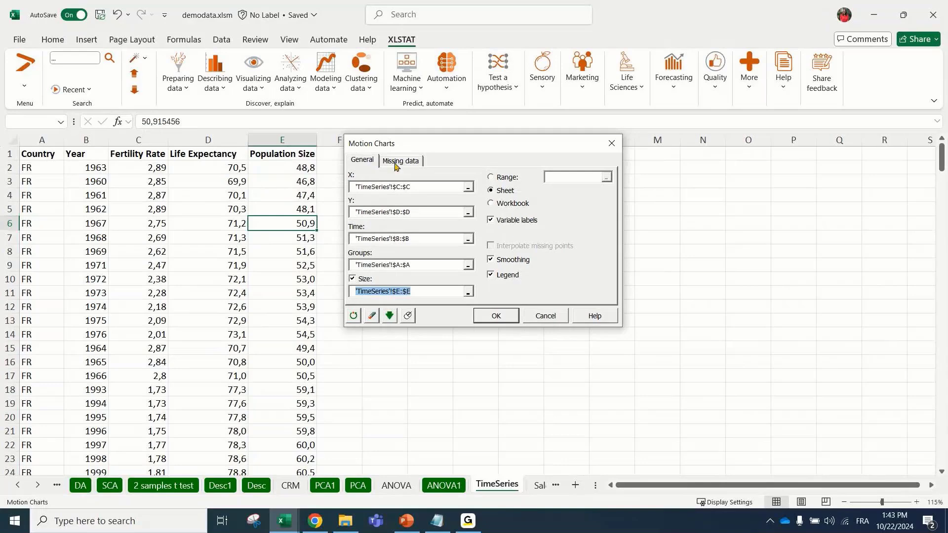
Generate the motion chart and enlarge it to span columns B to K.
left_click(497, 316)
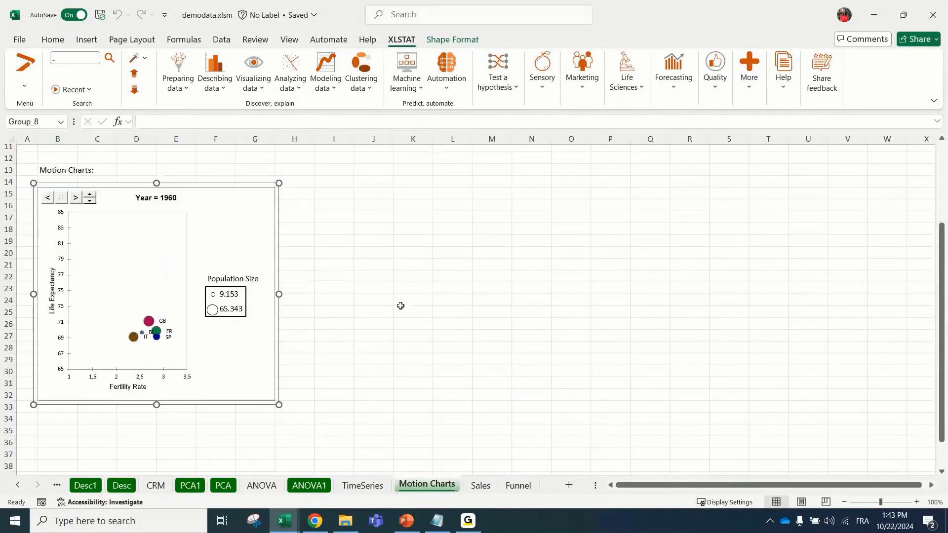
left_click_drag(279, 405, 441, 460)
left_click(676, 334)
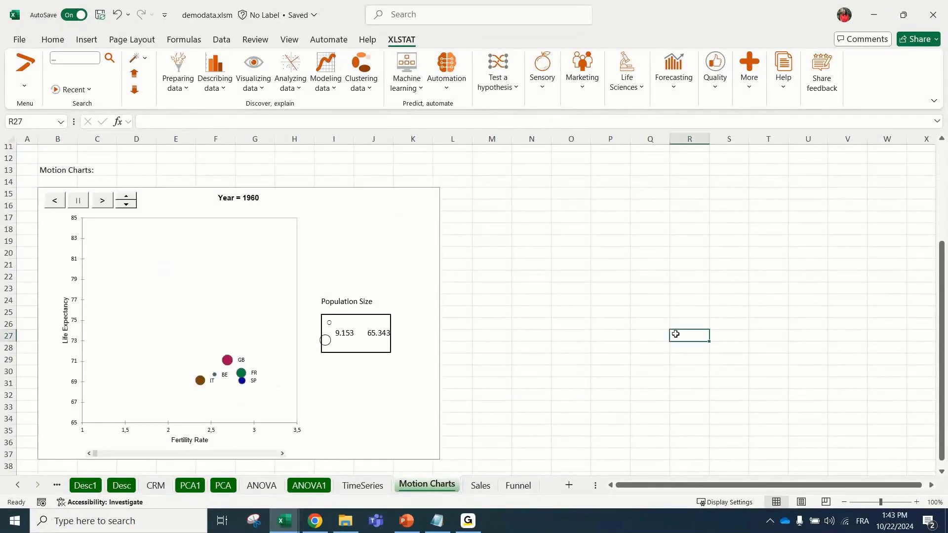
Play the motion chart forward from 1960, adjusting the playback speed, and pause it at 1980.
left_click(128, 204)
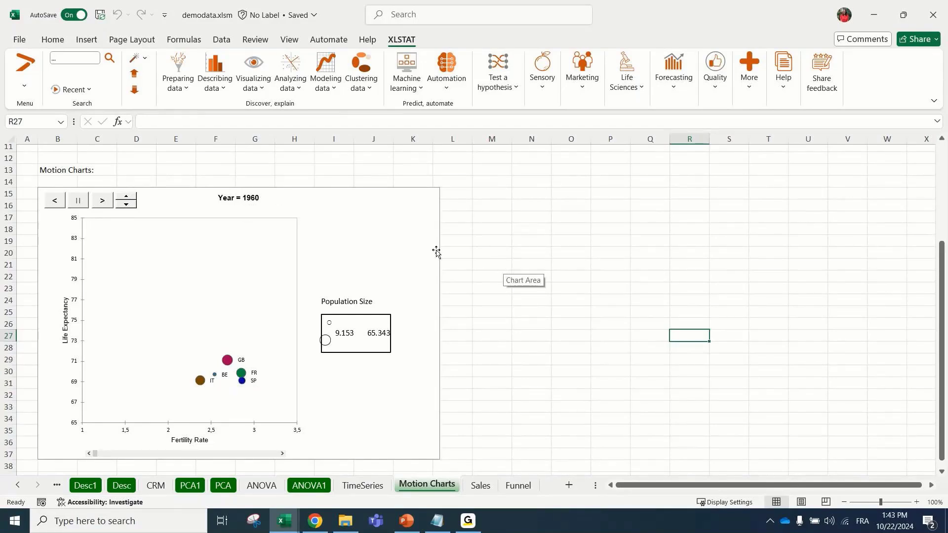
left_click(103, 201)
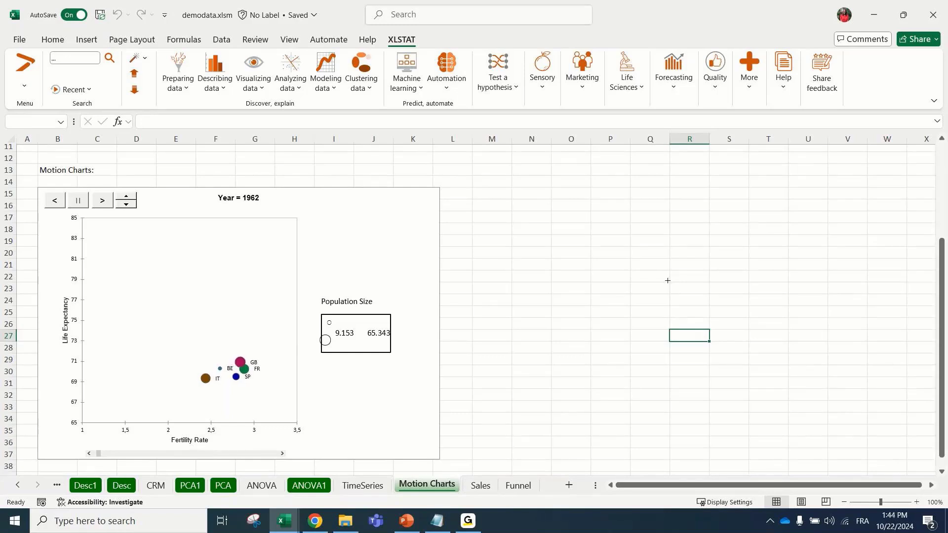
left_click(126, 197)
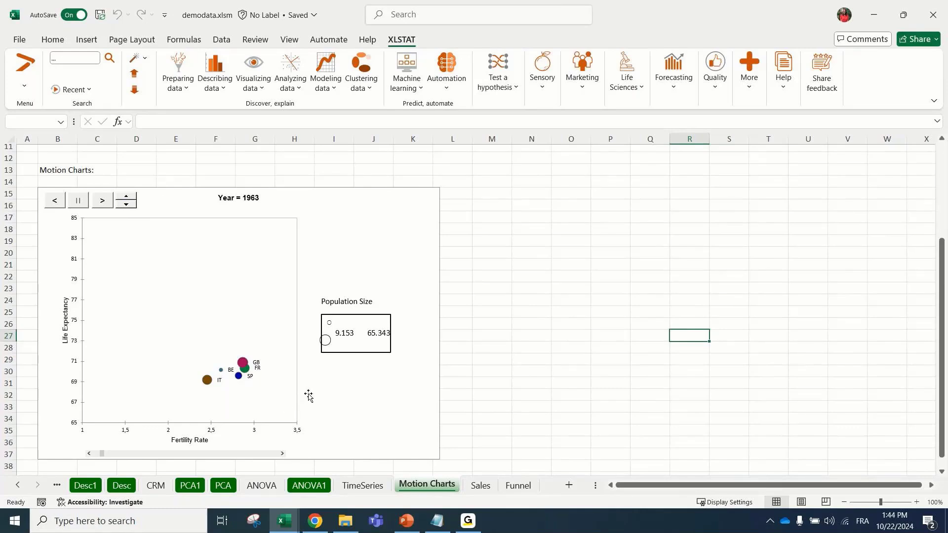
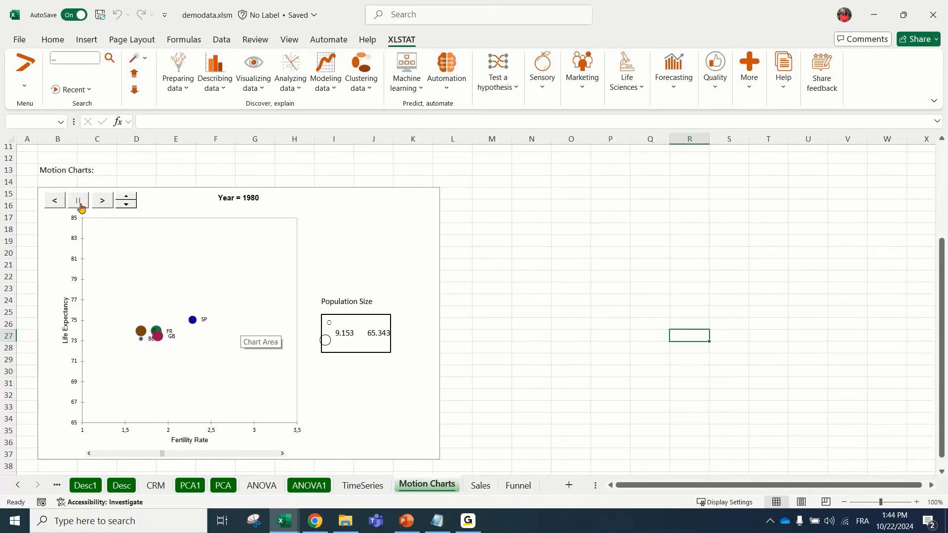
left_click(527, 303)
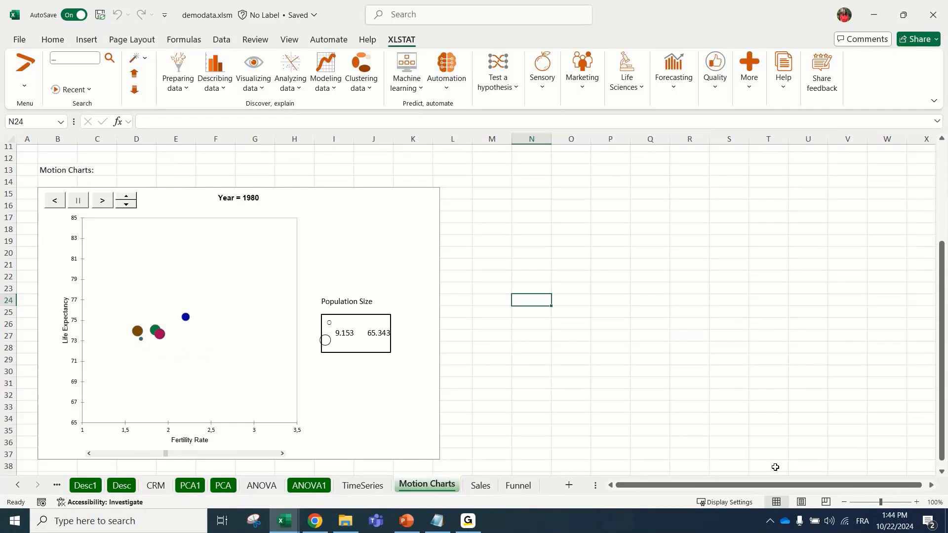
Generate a 2D plot for crosstabs from Sales range A3:H6 with labels included, titled "Sales by region (2016-2018)".
left_click(478, 487)
left_click(439, 366)
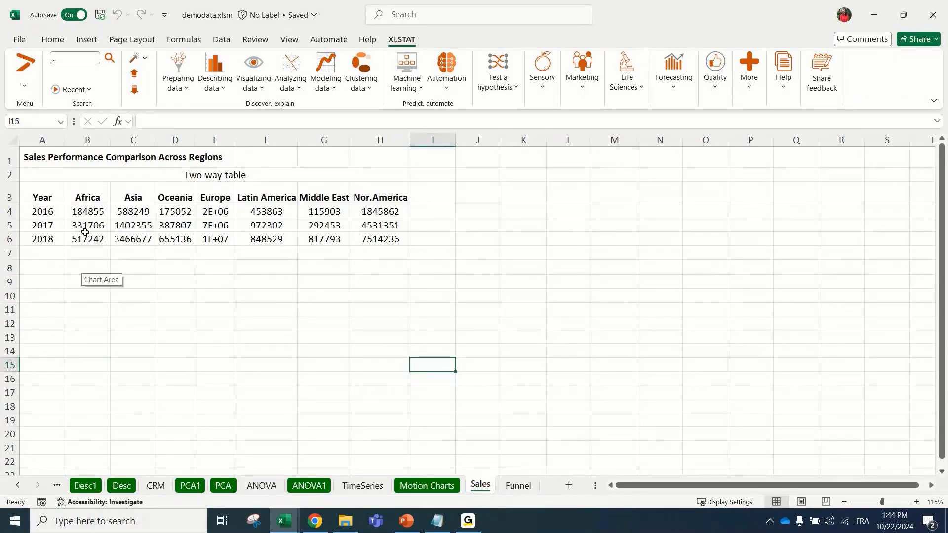
left_click_drag(52, 190, 397, 242)
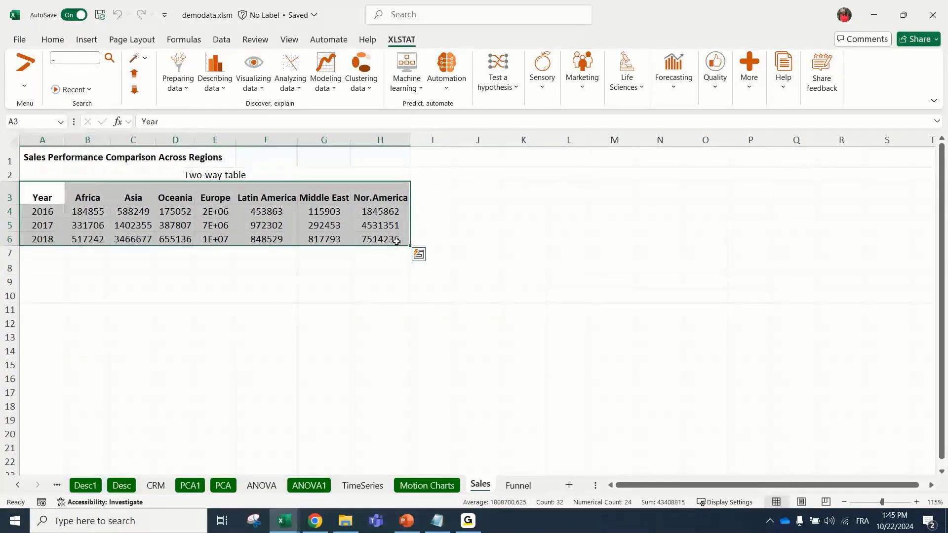
left_click_drag(28, 196, 412, 236)
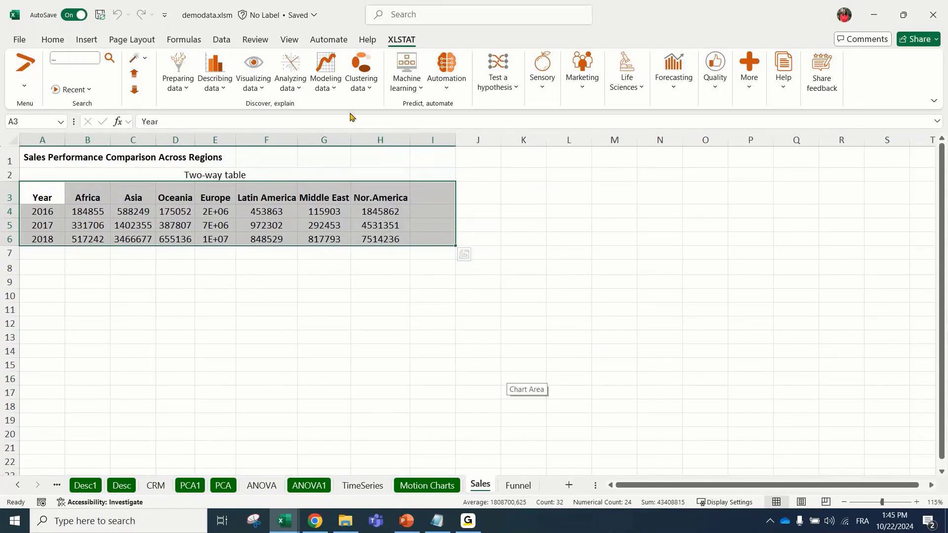
left_click(289, 78)
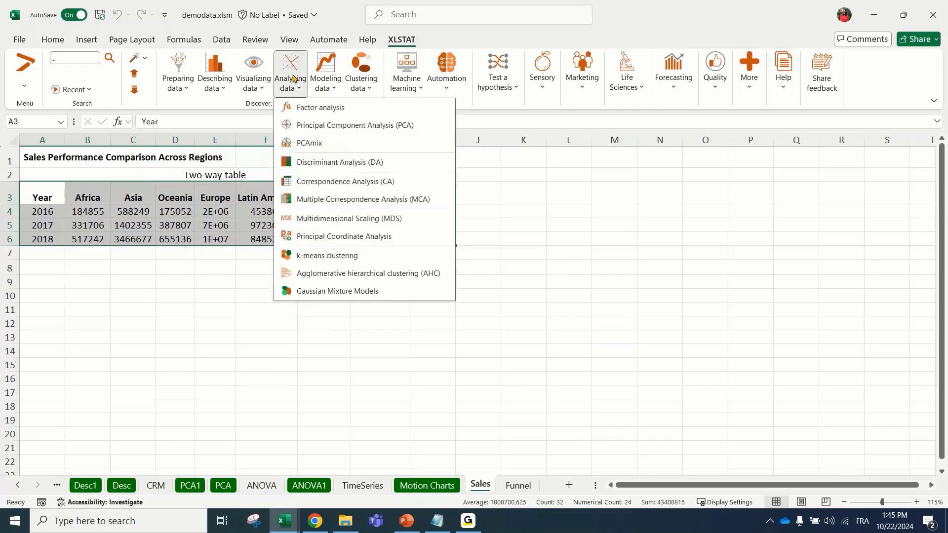
left_click(262, 74)
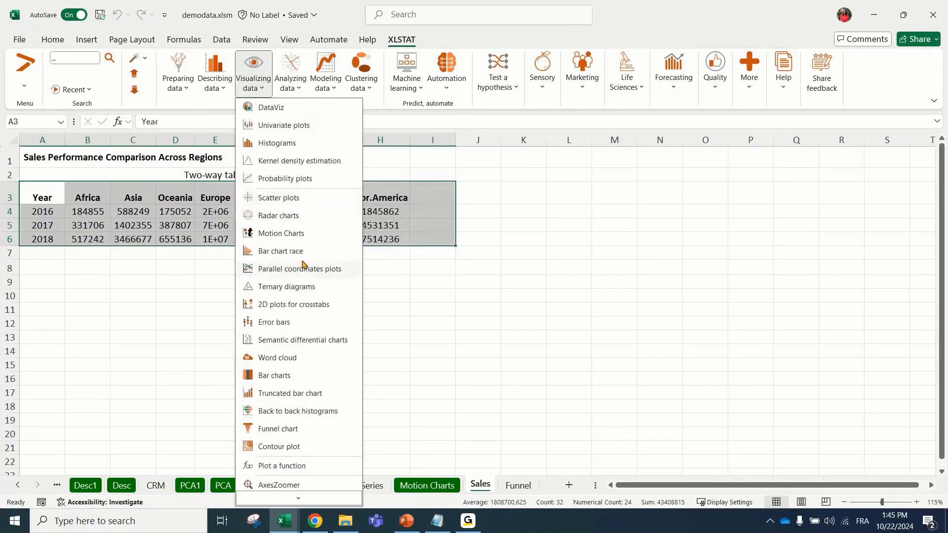
left_click(305, 306)
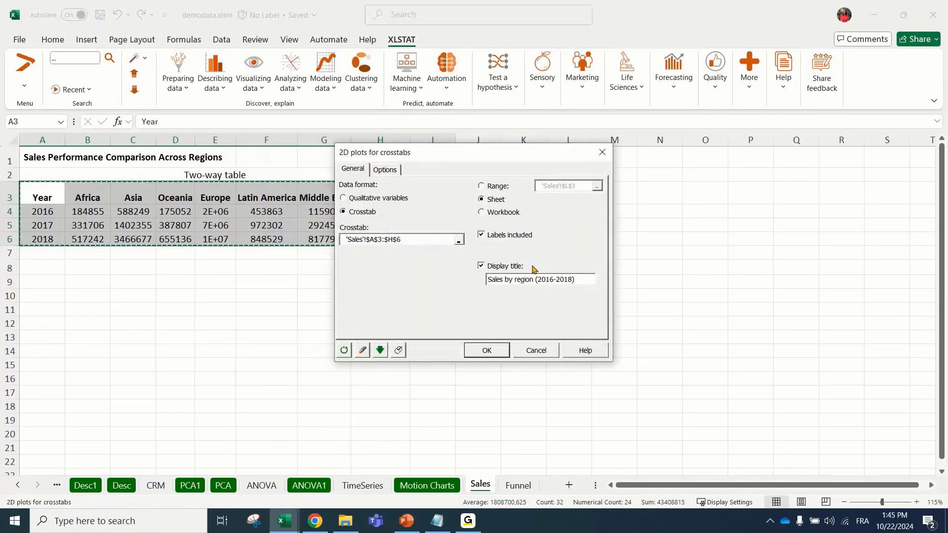
left_click(495, 352)
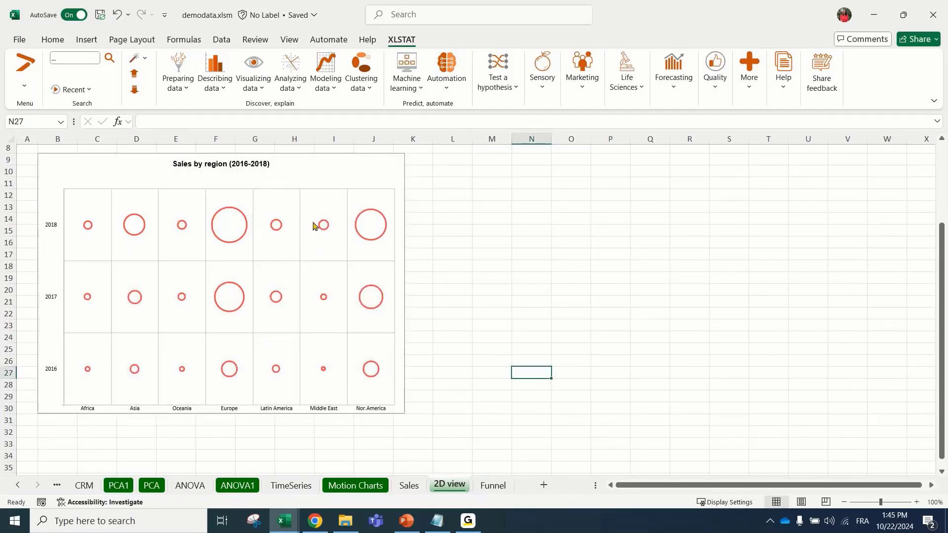
Examine the sales by region plot, comparing circle sizes across regions and years.
mouse_move(233, 209)
left_click(471, 225)
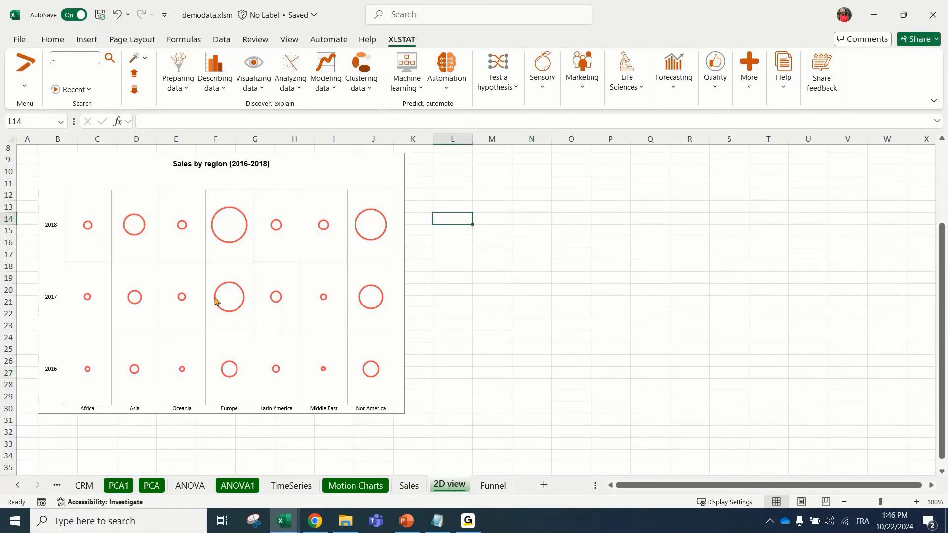
mouse_move(218, 302)
scroll(469, 406, "up", 3)
Go to the Funnel sheet and review which marketing tools XLSTAT offers.
key("ctrl+Page_Down")
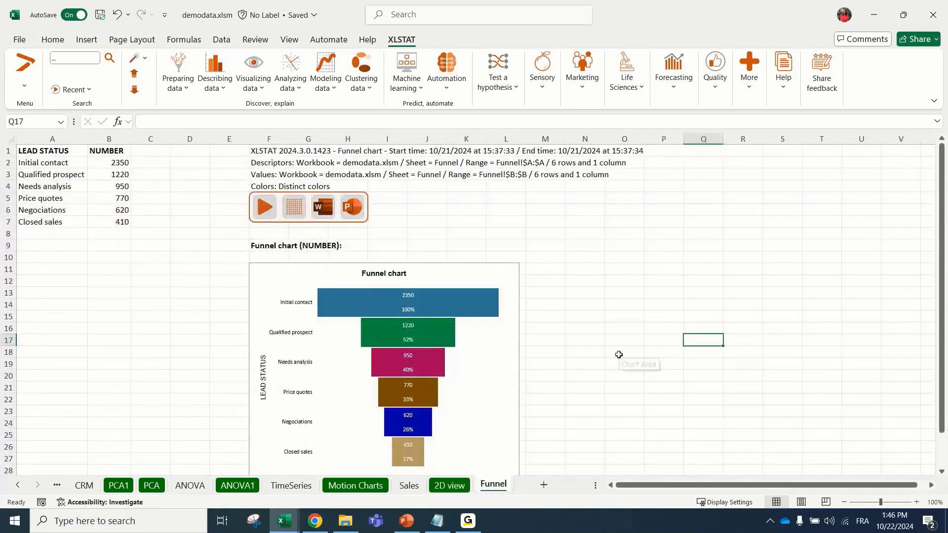
left_click(587, 79)
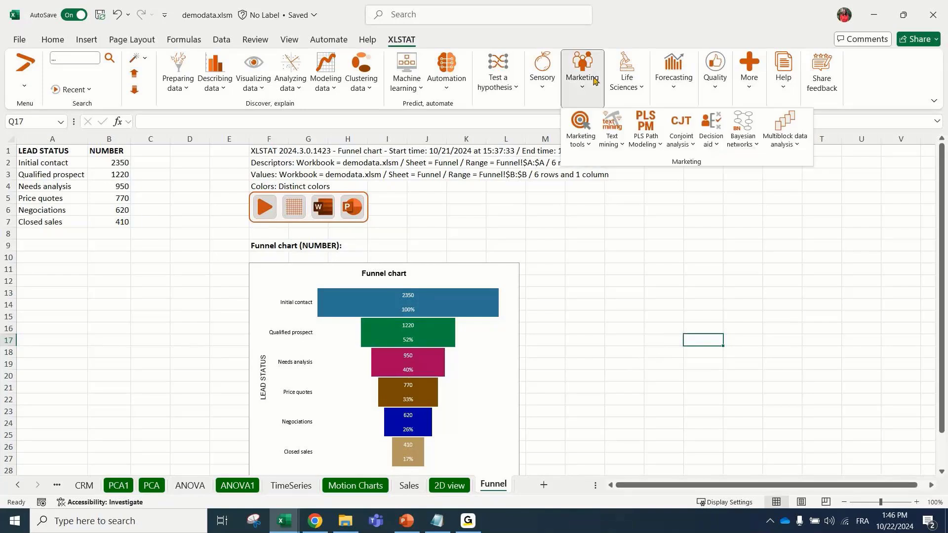
left_click(582, 131)
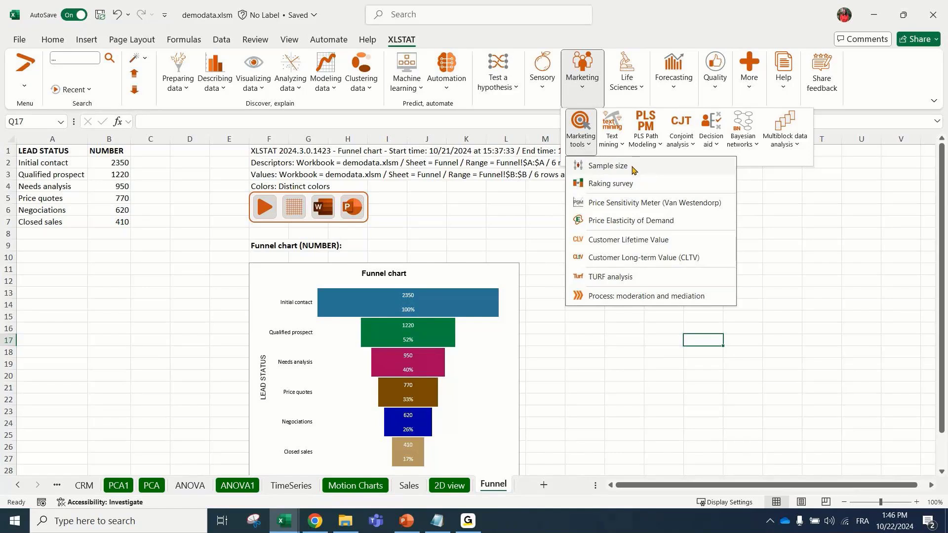
left_click(499, 213)
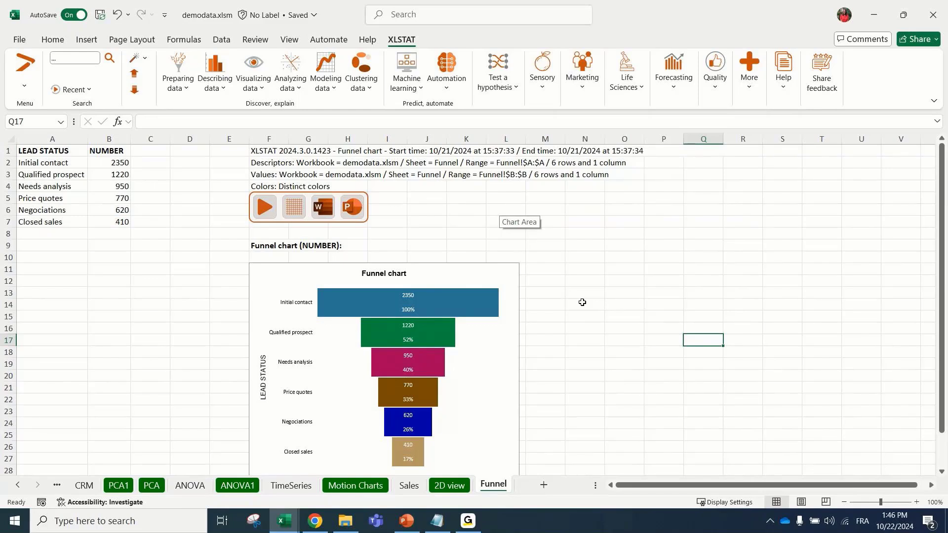
Highlight the LEAD STATUS and NUMBER columns to review the funnel chart's source data.
left_click_drag(51, 139, 130, 148)
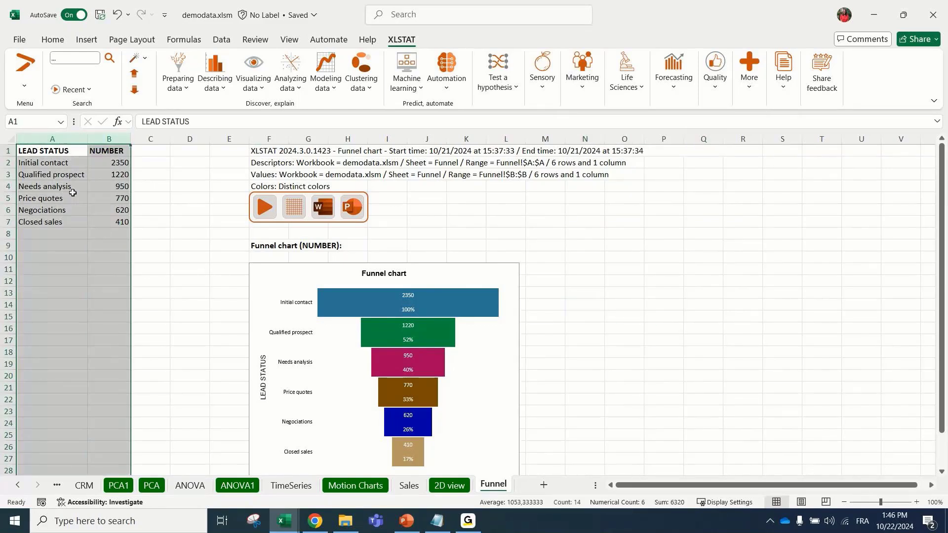
left_click(111, 142)
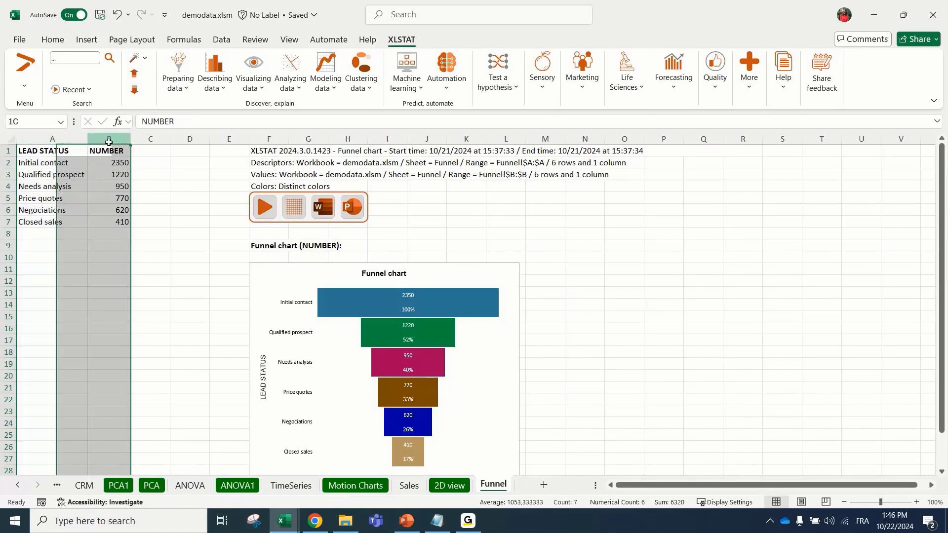
left_click_drag(113, 142, 50, 139)
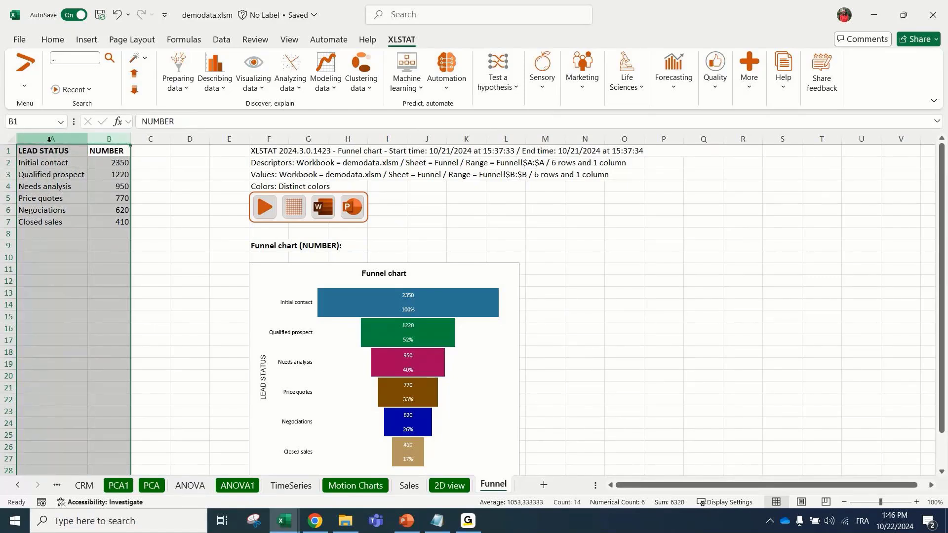
left_click(7, 162)
left_click(49, 199)
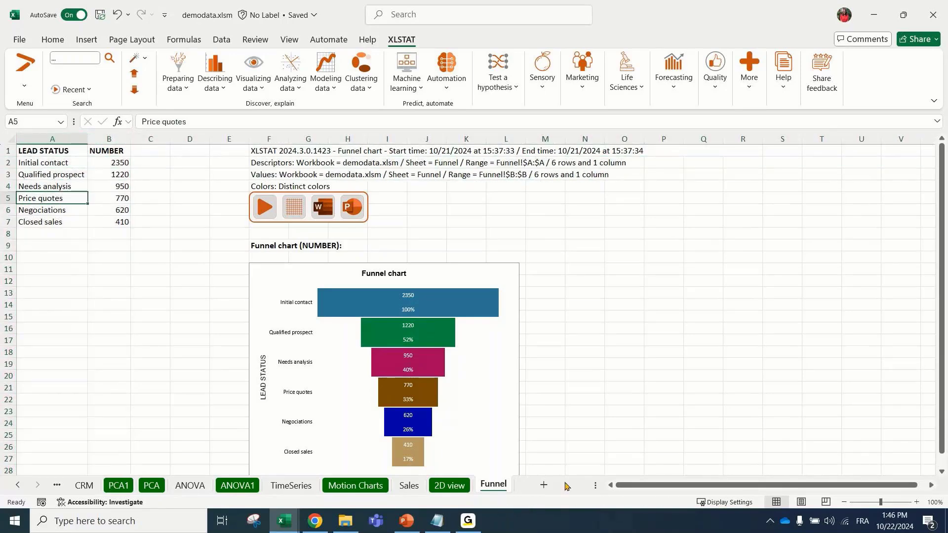
Review the Life Sciences features, covering design of experiments, laboratory data analysis and survival analysis.
left_click(583, 74)
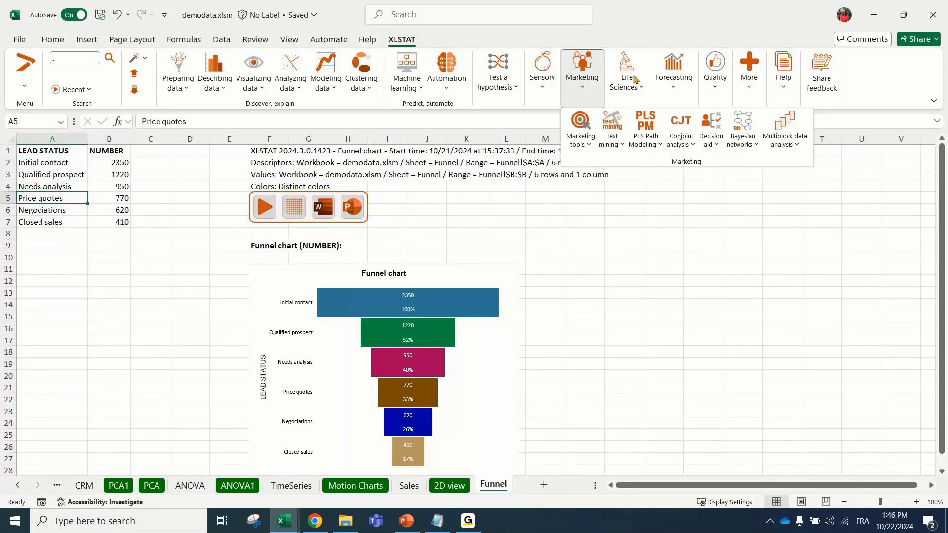
left_click(629, 74)
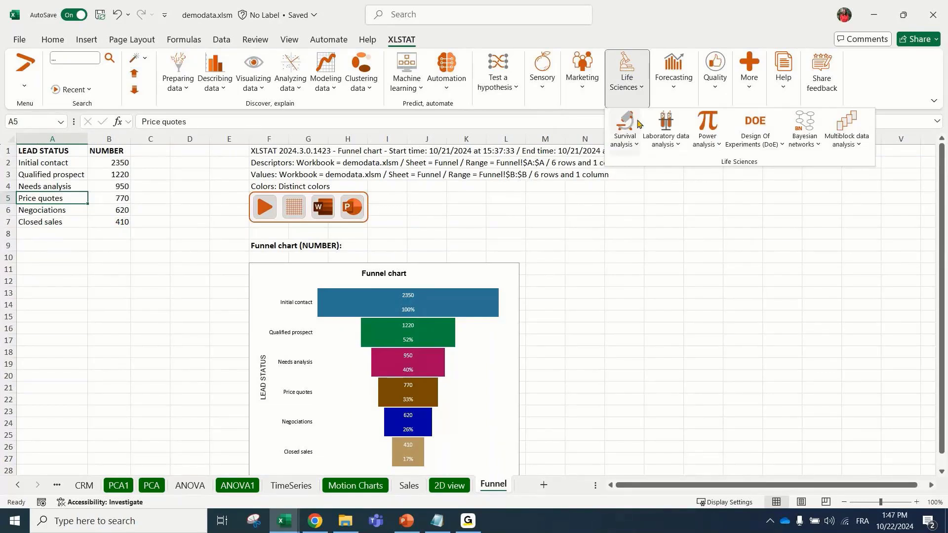
left_click(748, 149)
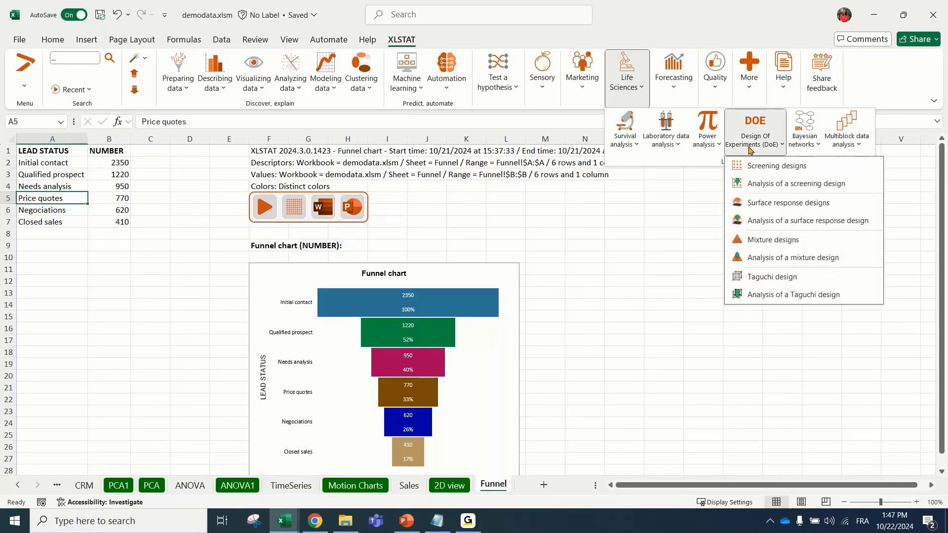
left_click(666, 139)
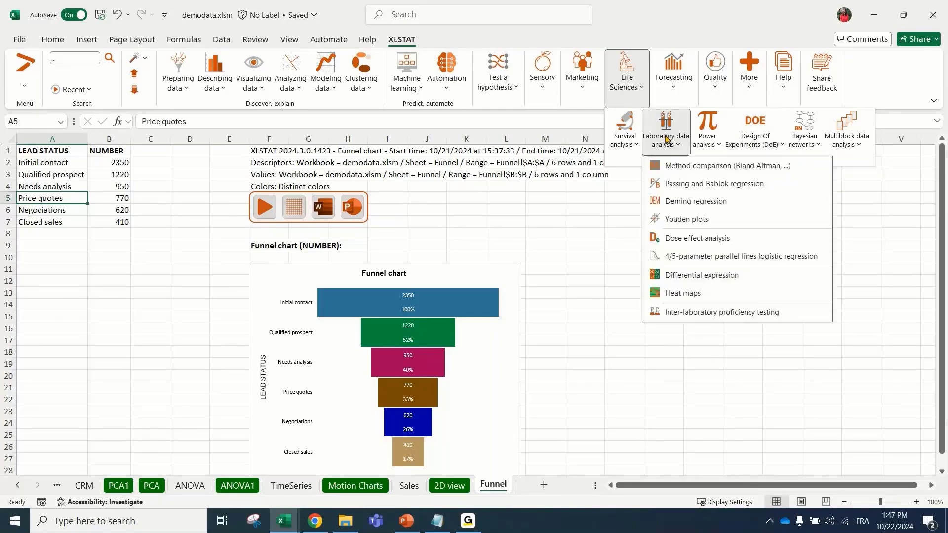
left_click(626, 141)
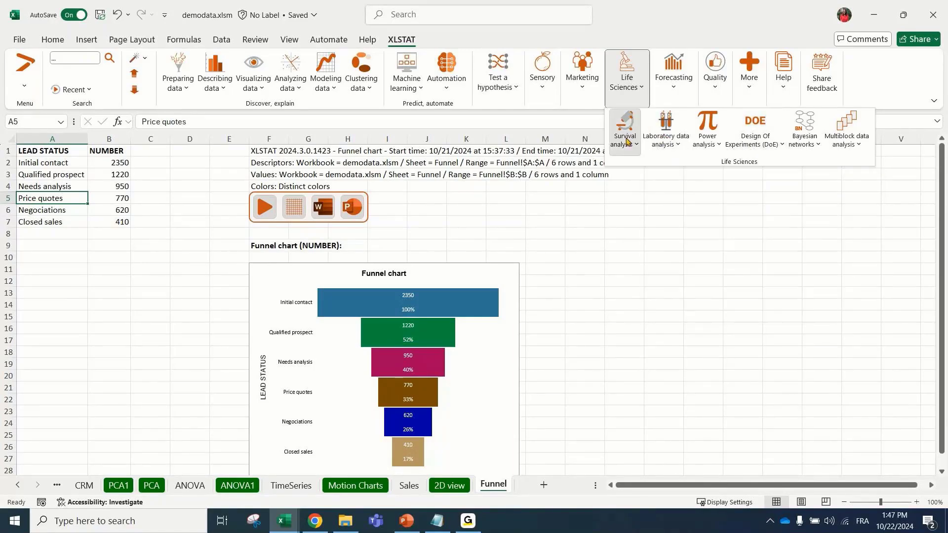
left_click(626, 141)
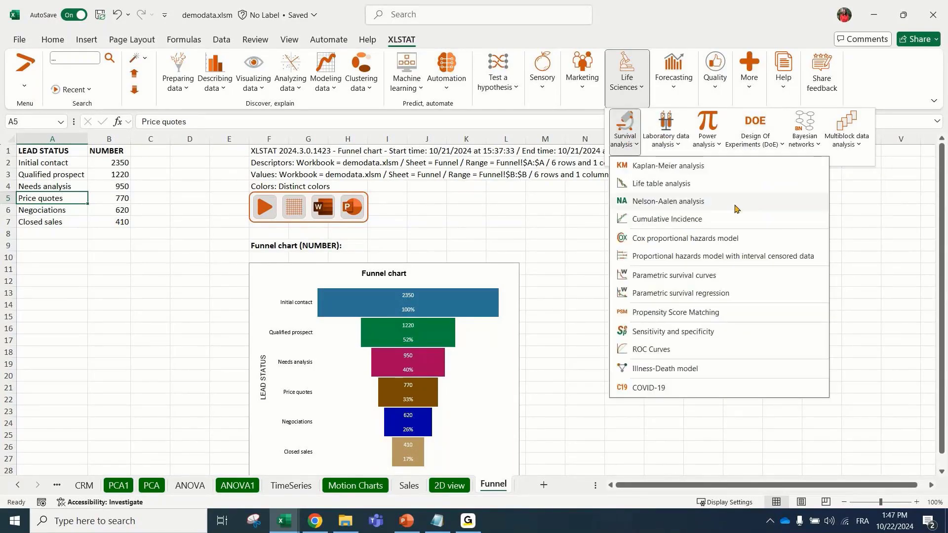
left_click(755, 142)
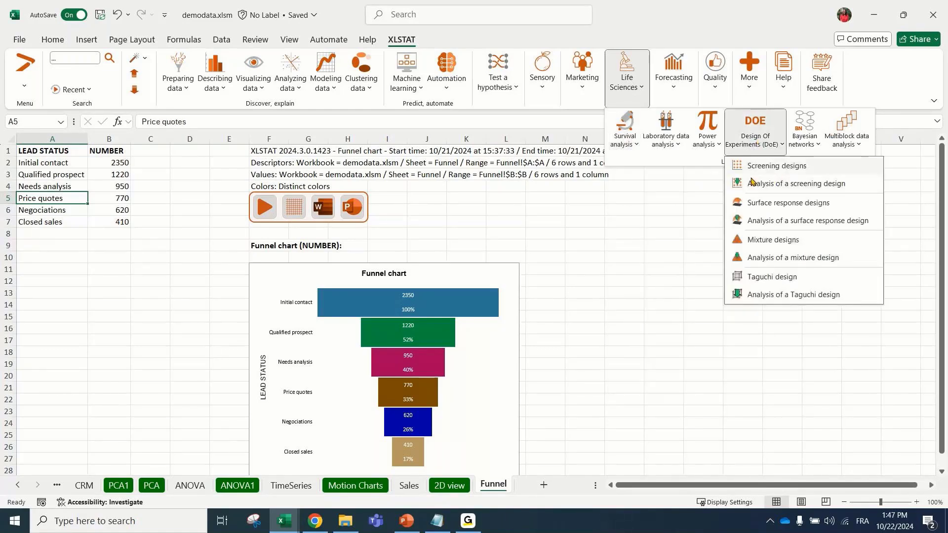
Review the time series analysis features for forecasting and the design of experiments and statistical process control features for quality.
left_click(677, 80)
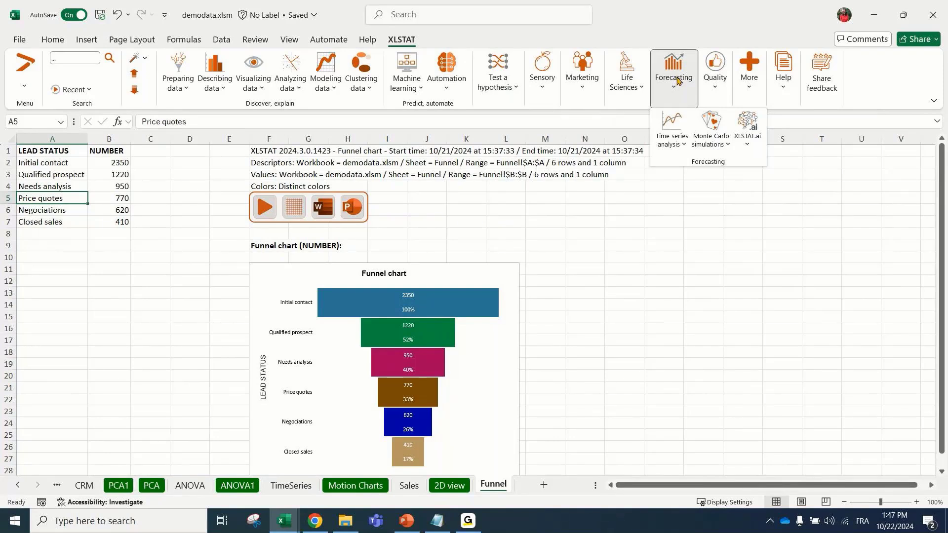
left_click(672, 133)
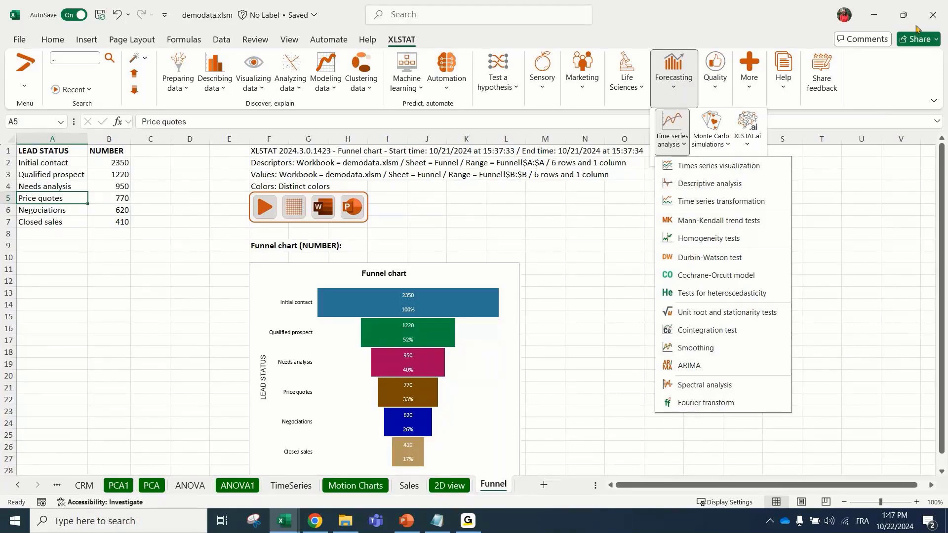
left_click(716, 71)
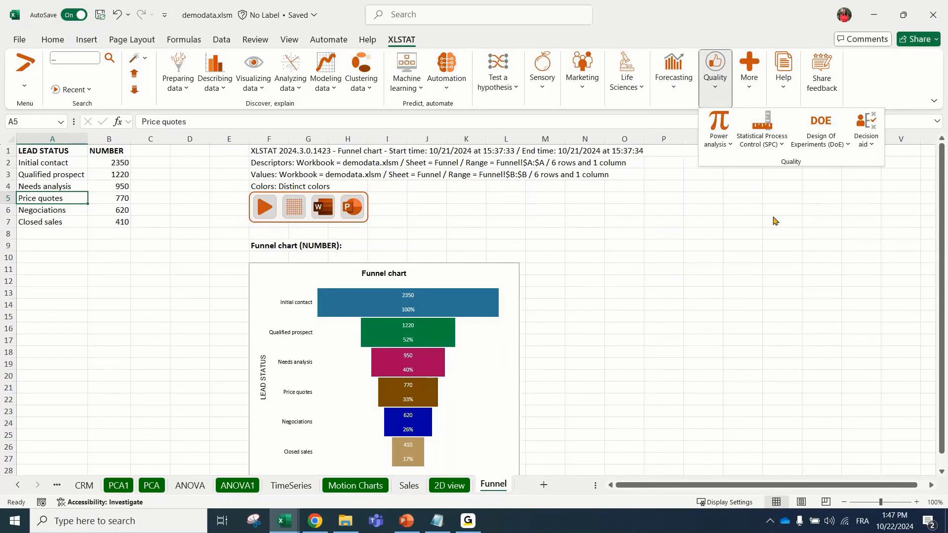
left_click(844, 143)
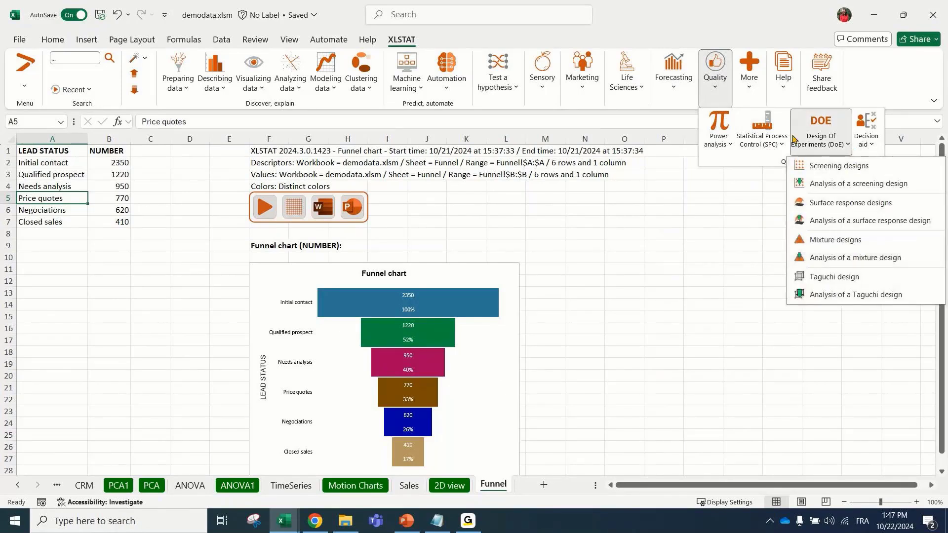
left_click(768, 140)
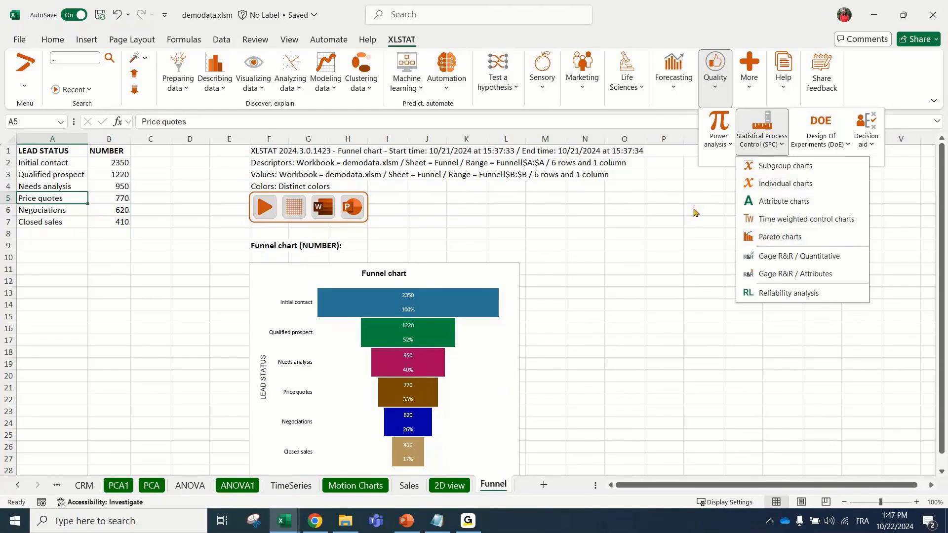
left_click(602, 199)
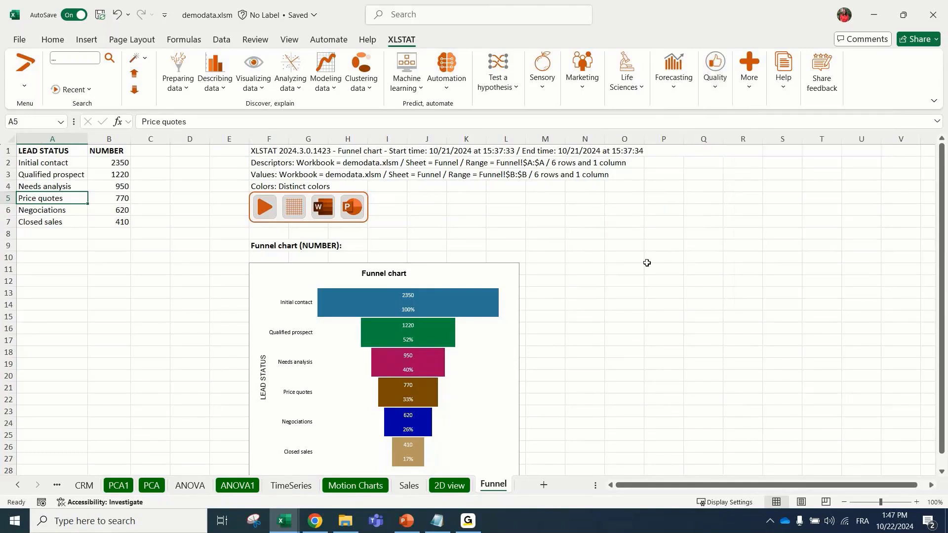
left_click(648, 263)
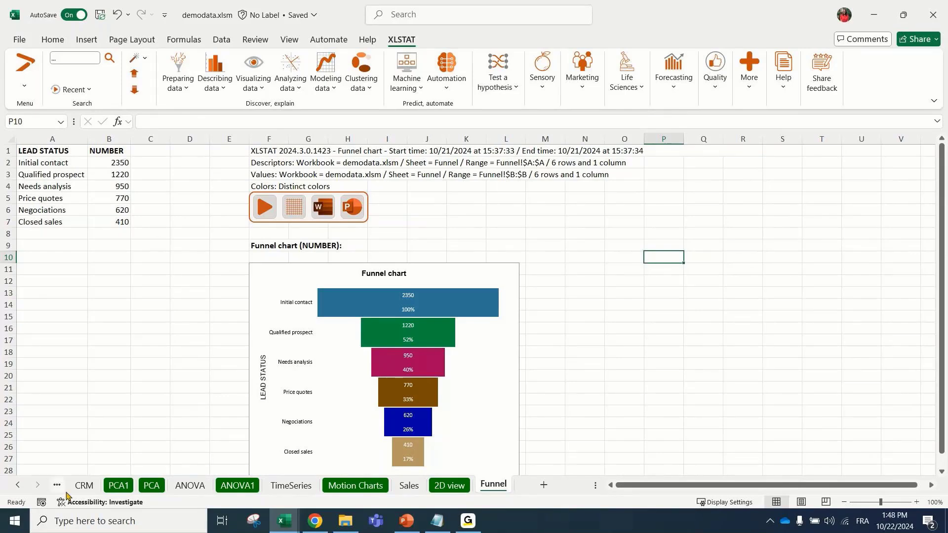
Switch to the PowerPoint presentation and start the slide show from the closing "Thank you !" slide.
left_click(82, 485)
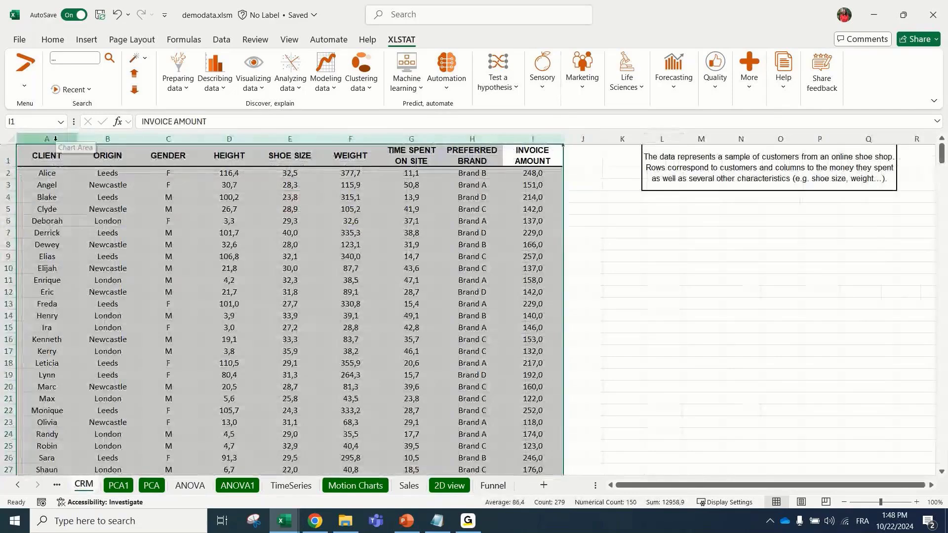
left_click(57, 486)
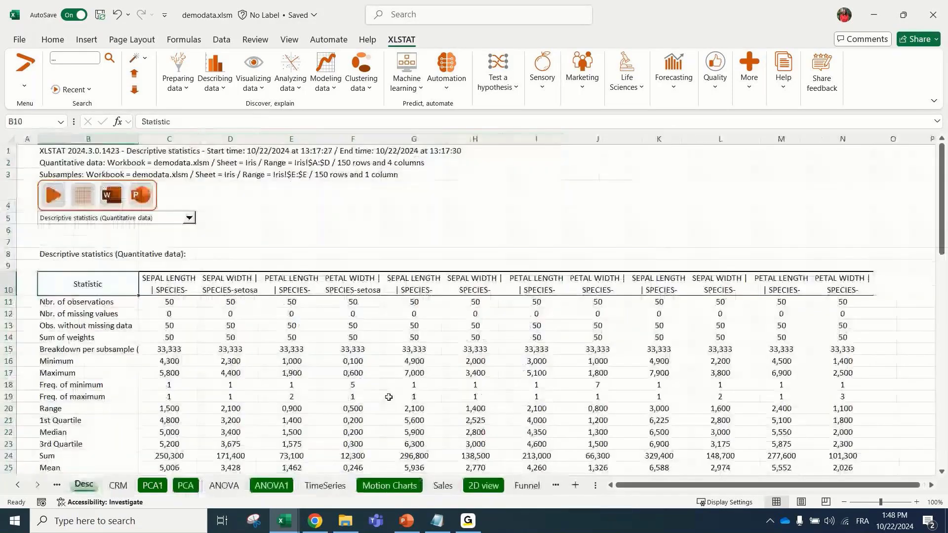
left_click(408, 522)
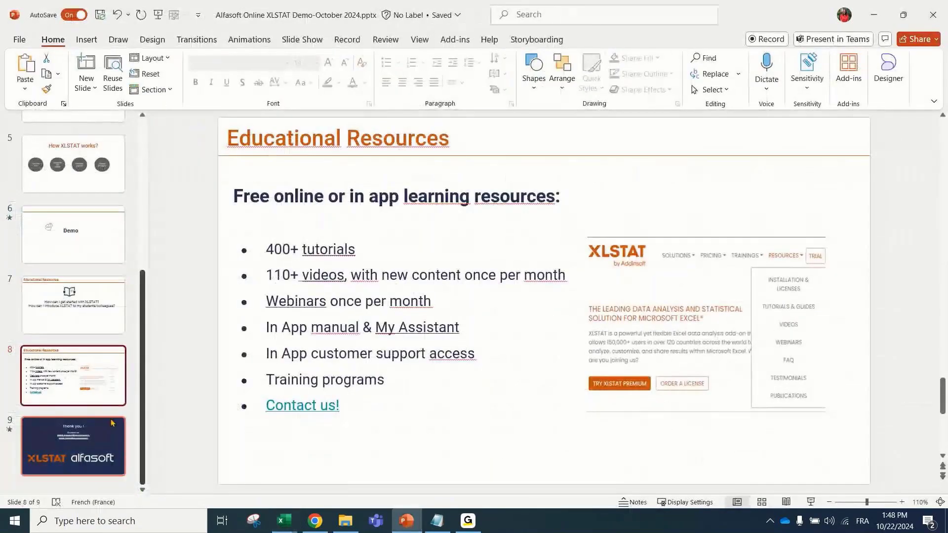
left_click(111, 423)
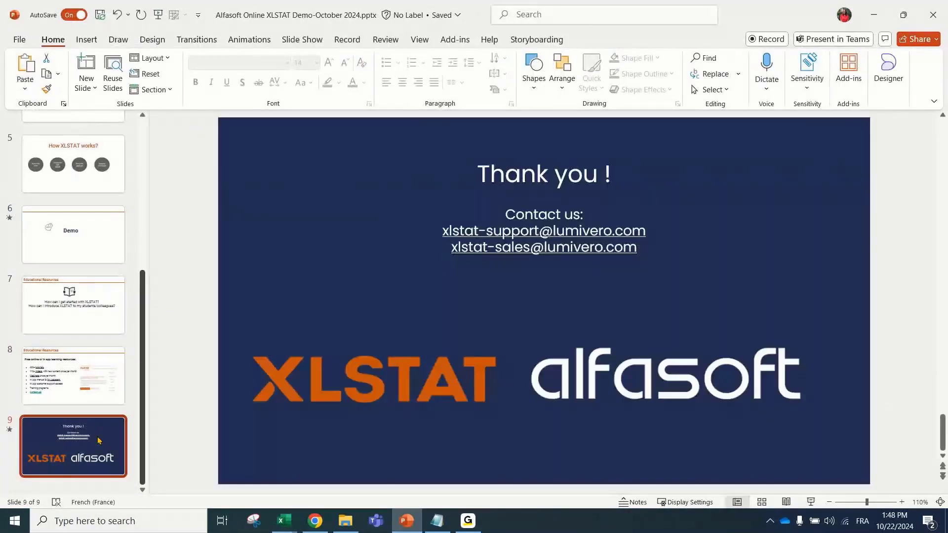
left_click(811, 503)
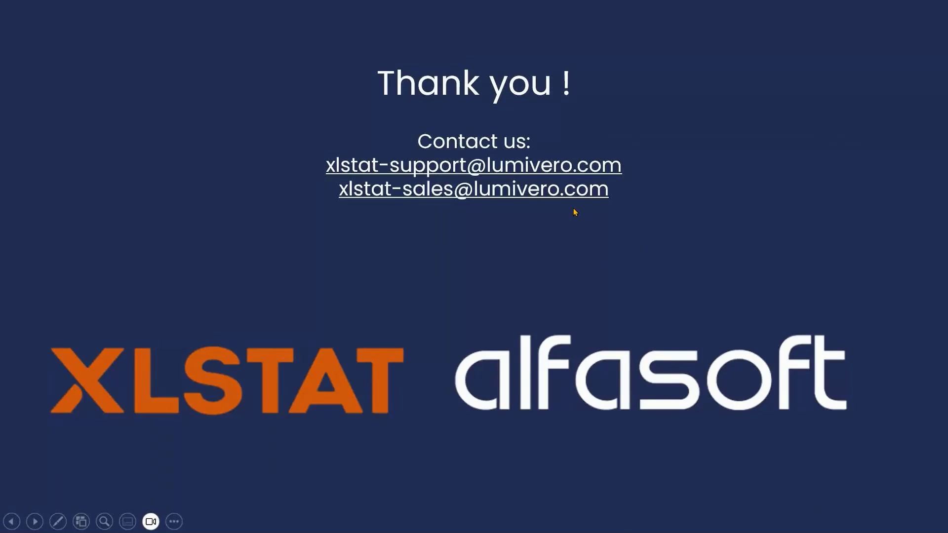
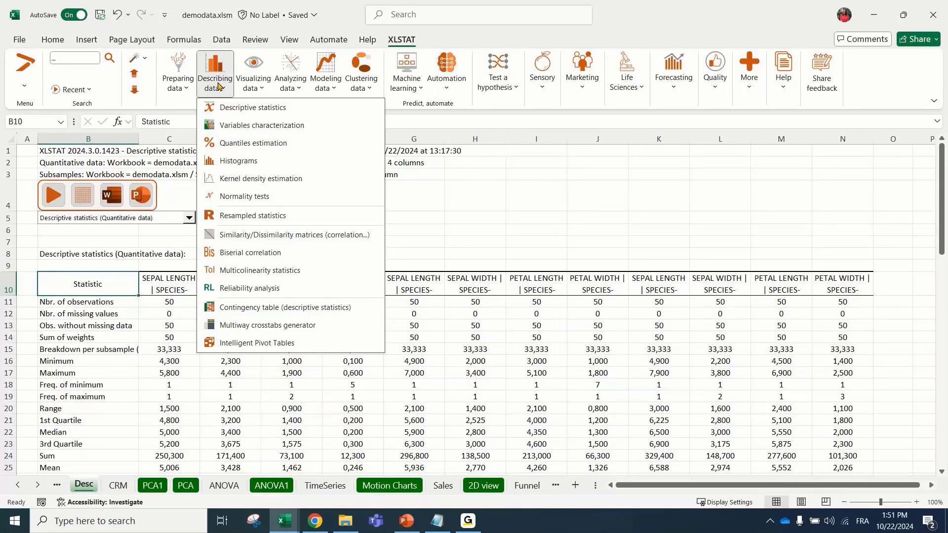
Open the XLSTAT Linear regression dialog from Excel and go to its missing data settings.
left_click(320, 80)
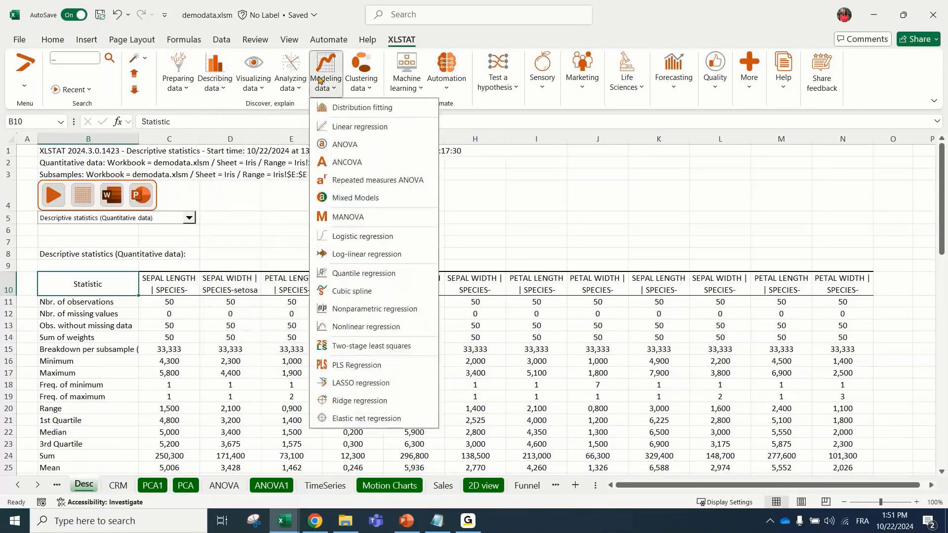
left_click(325, 95)
left_click(327, 94)
left_click(350, 129)
left_click(491, 160)
left_click_drag(487, 147, 410, 148)
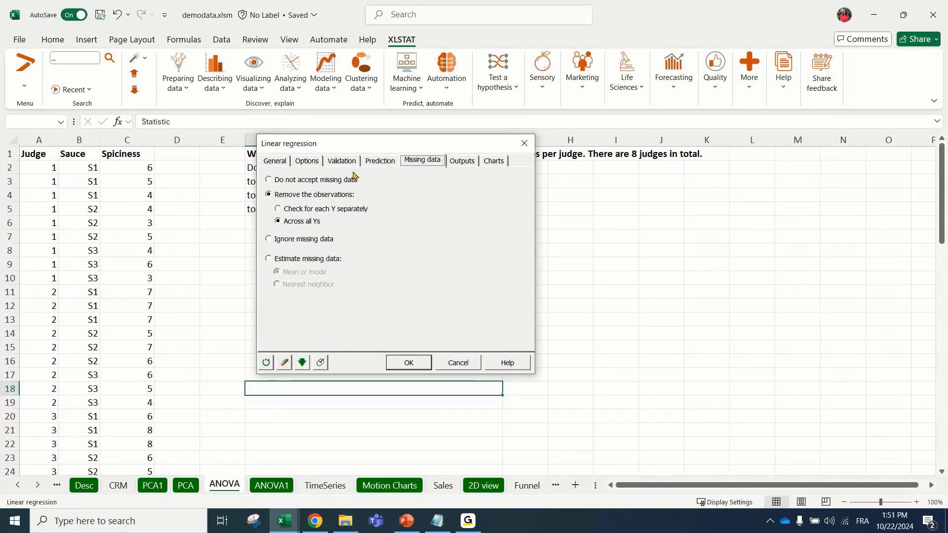
Try the Linear regression missing data options, from refusing or removing observations to nearest neighbor estimation, and close the dialog without running it.
left_click(354, 178)
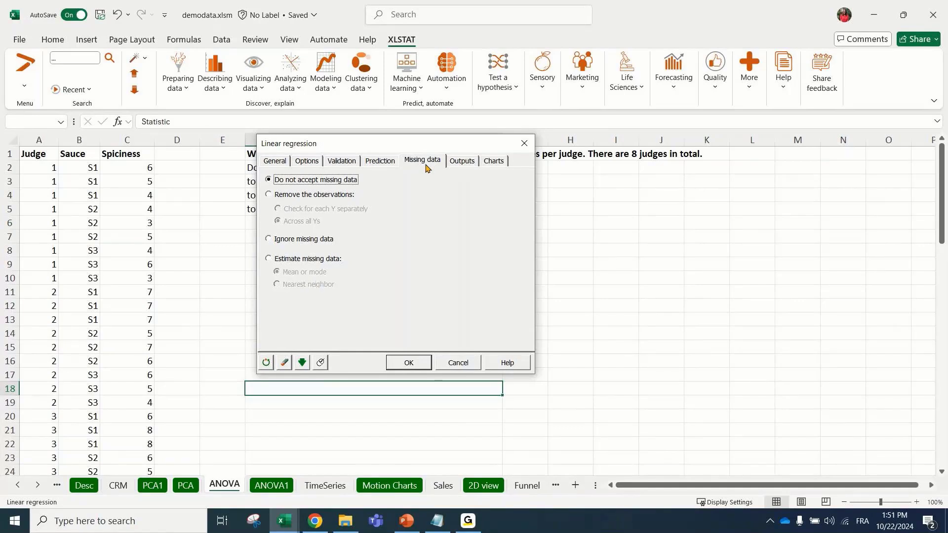
left_click(315, 195)
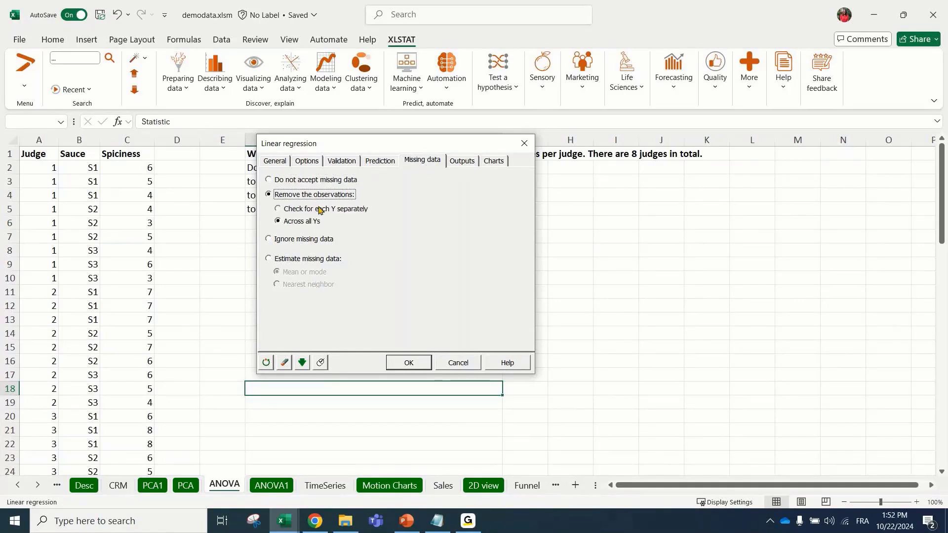
left_click(320, 210)
left_click(315, 239)
left_click(316, 259)
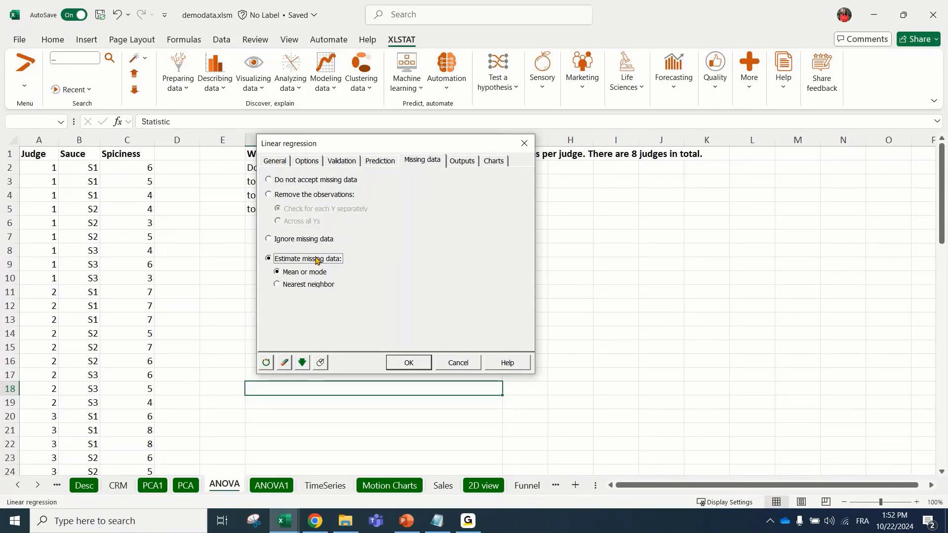
left_click(321, 285)
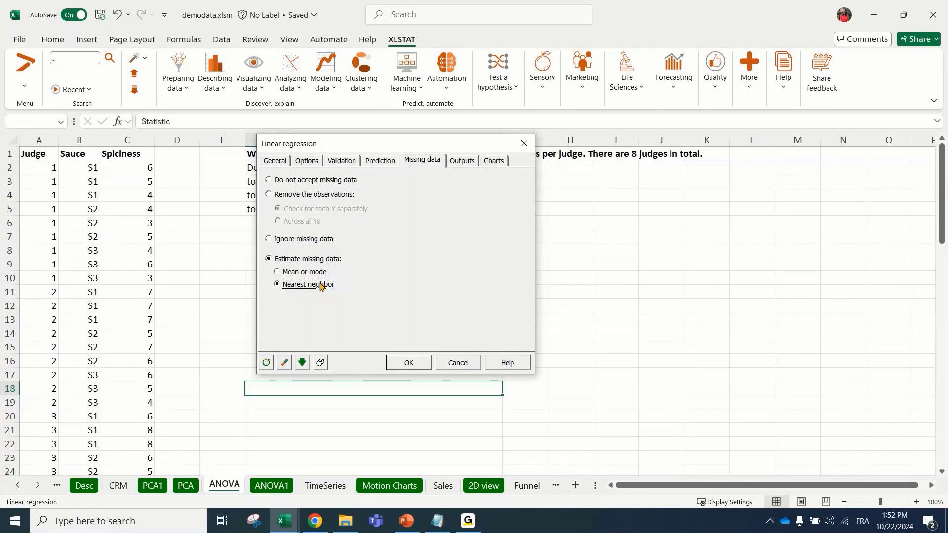
left_click(525, 143)
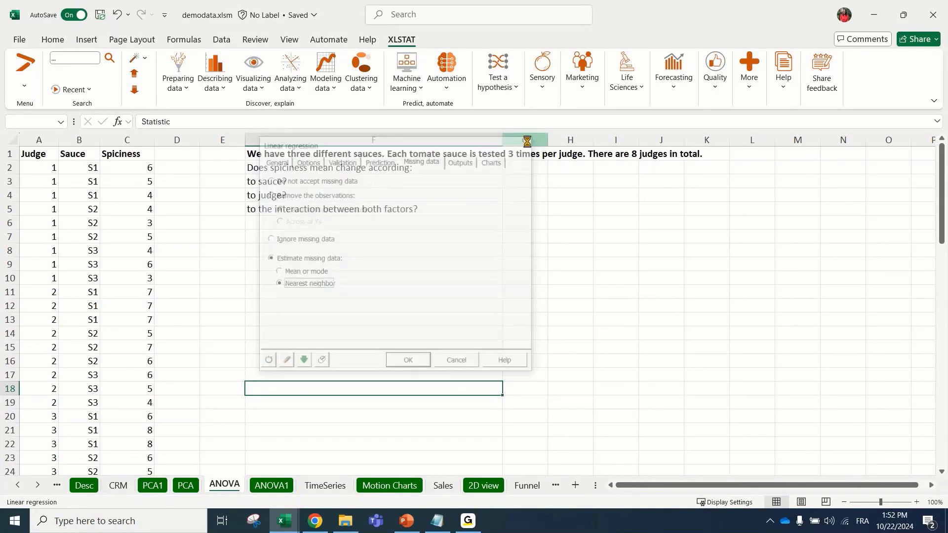
Open the Missing data preparation tool and enable both quantitative and qualitative data.
left_click(458, 217)
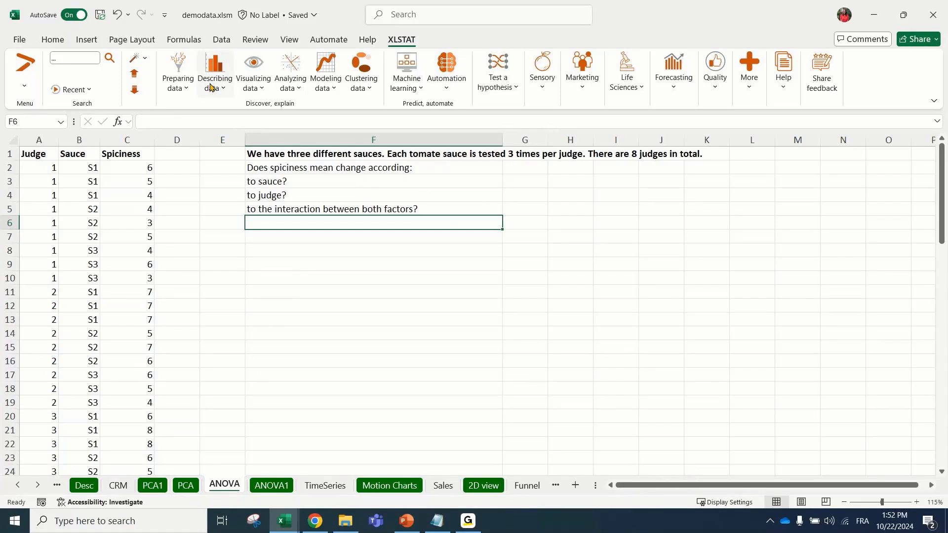
left_click(178, 74)
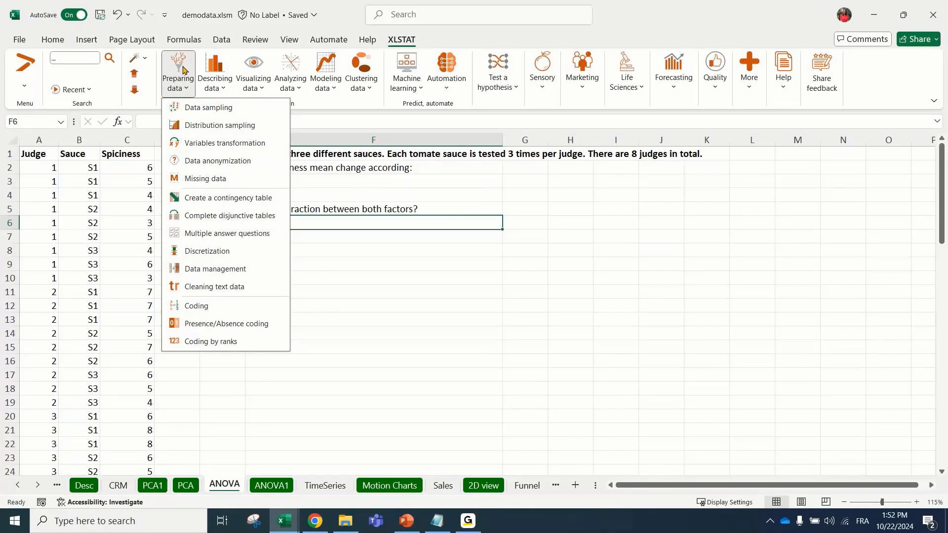
left_click(213, 178)
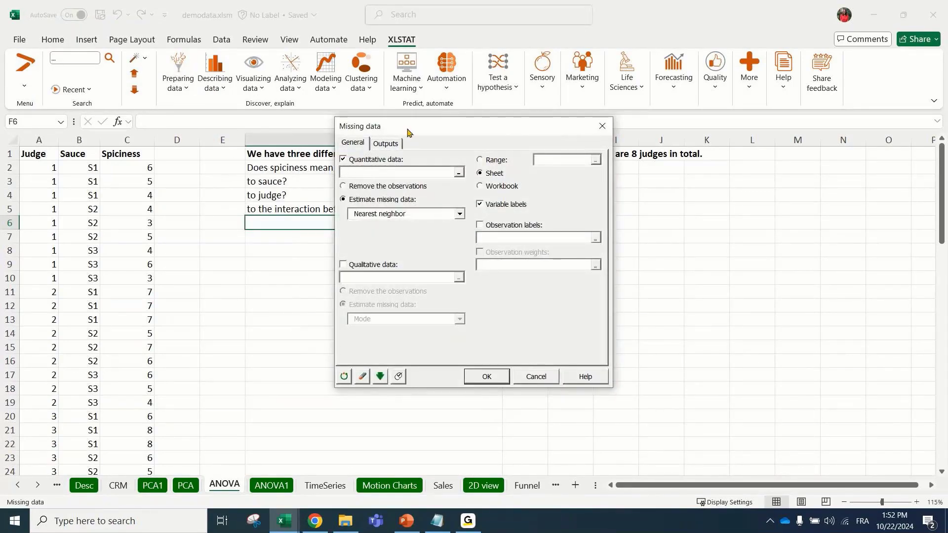
left_click_drag(408, 130, 253, 151)
left_click(222, 180)
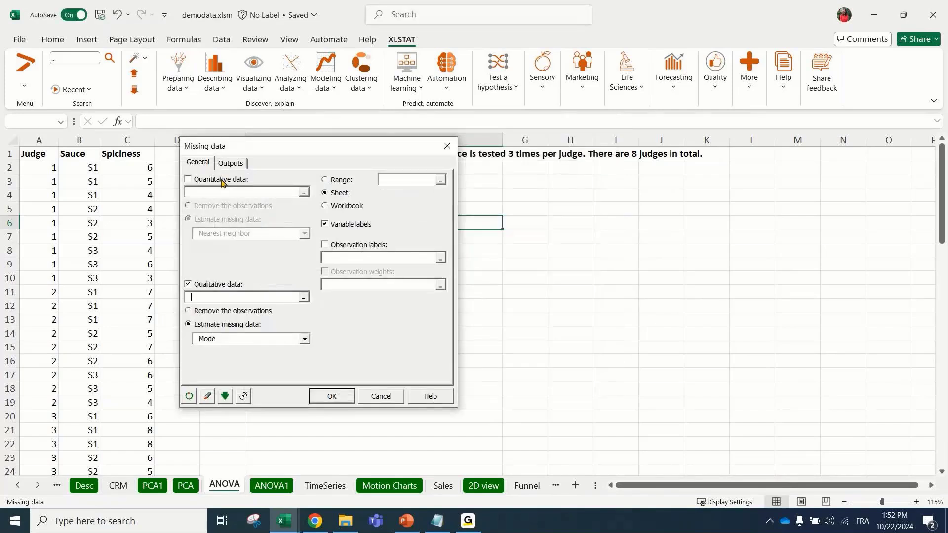
left_click(221, 181)
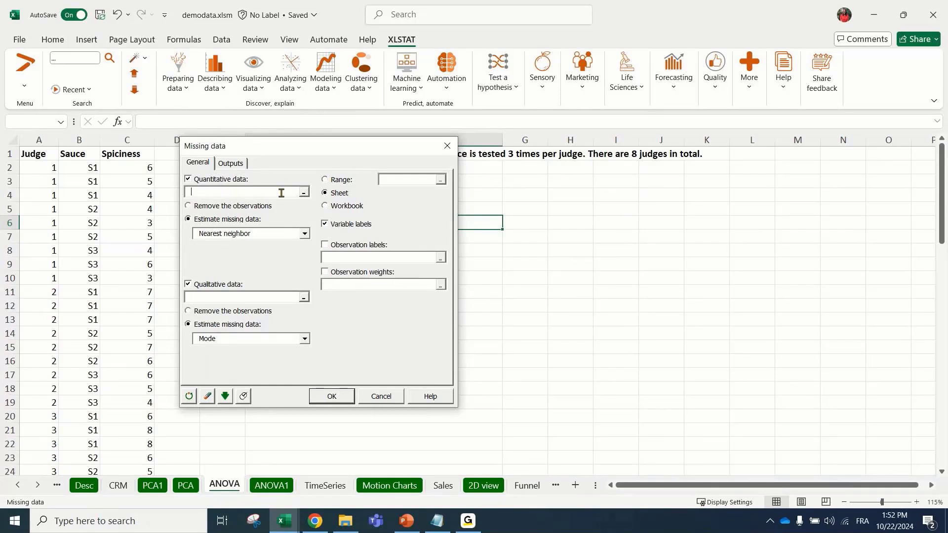
Review the removal and estimation methods for quantitative and qualitative data and the available outputs, and cancel the Missing data tool.
left_click(236, 233)
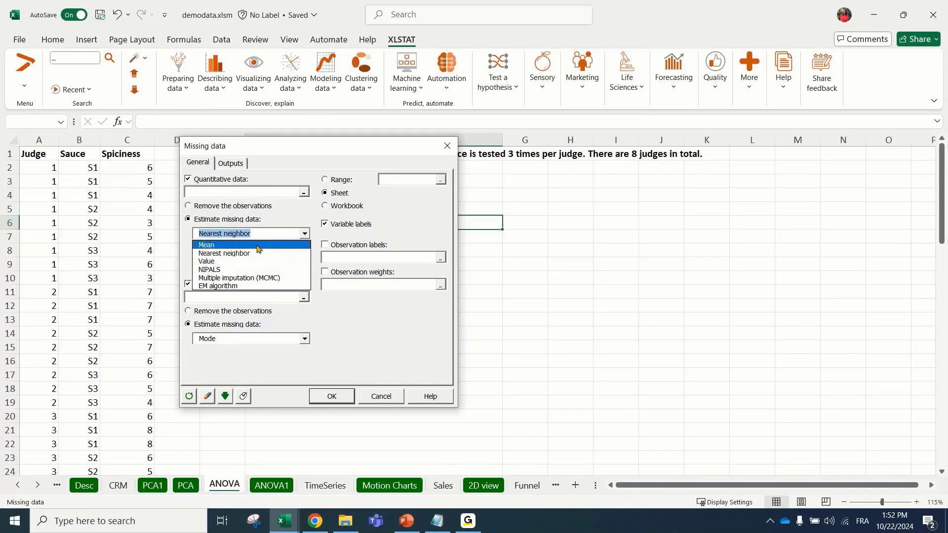
left_click(266, 214)
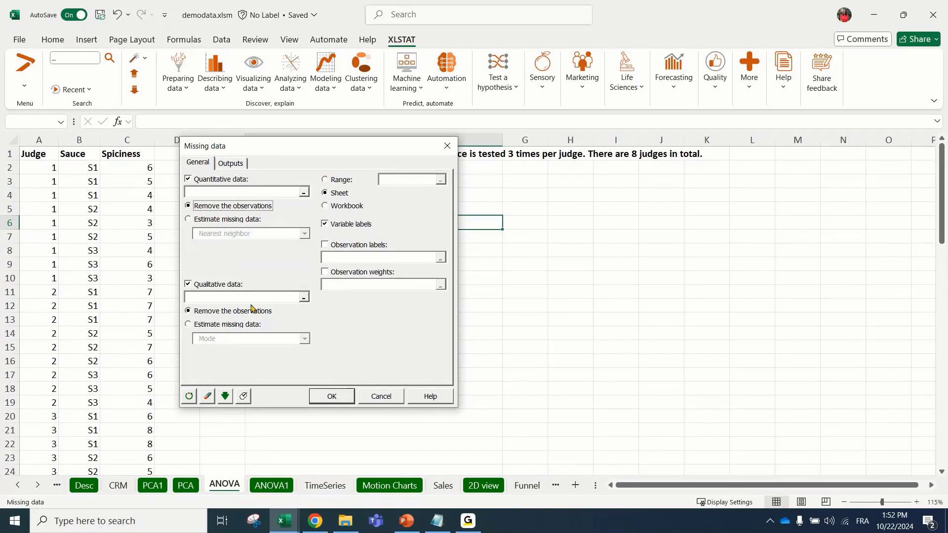
left_click(247, 339)
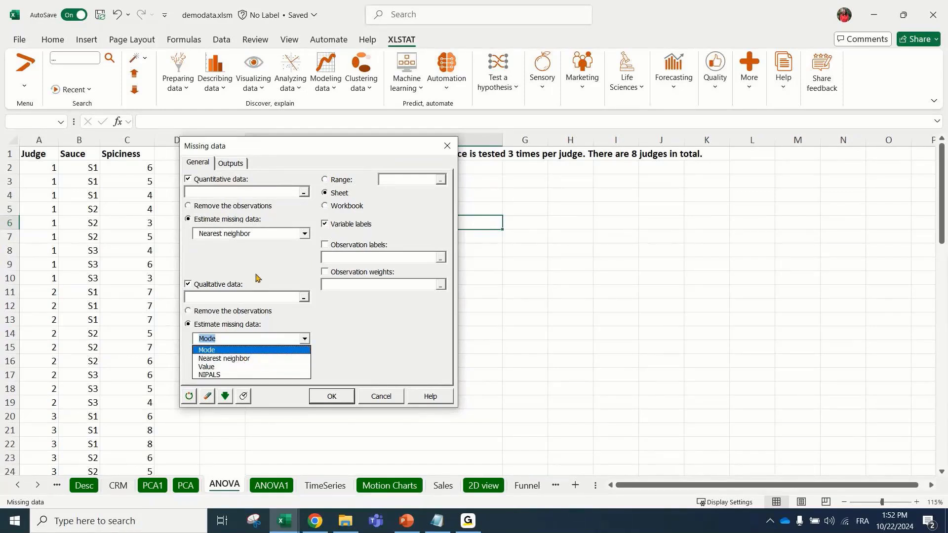
left_click(274, 275)
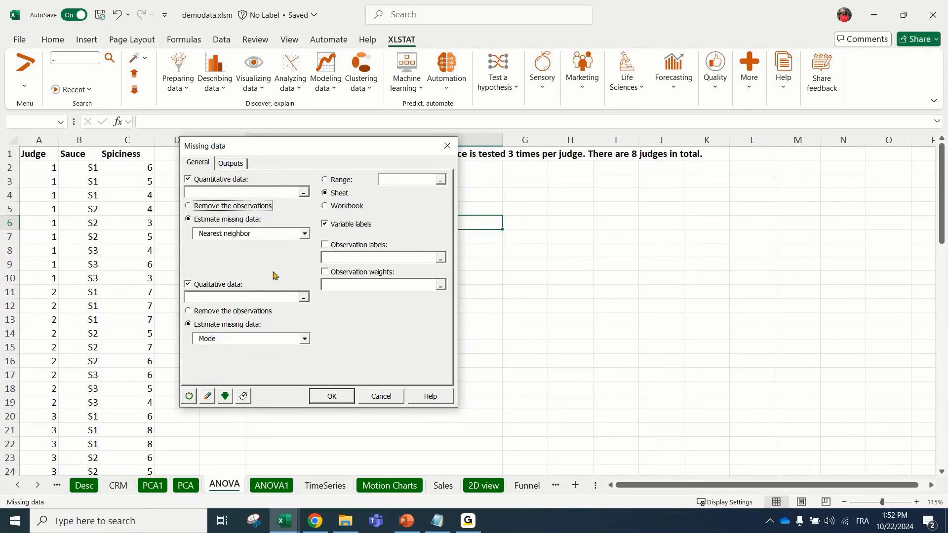
left_click(233, 164)
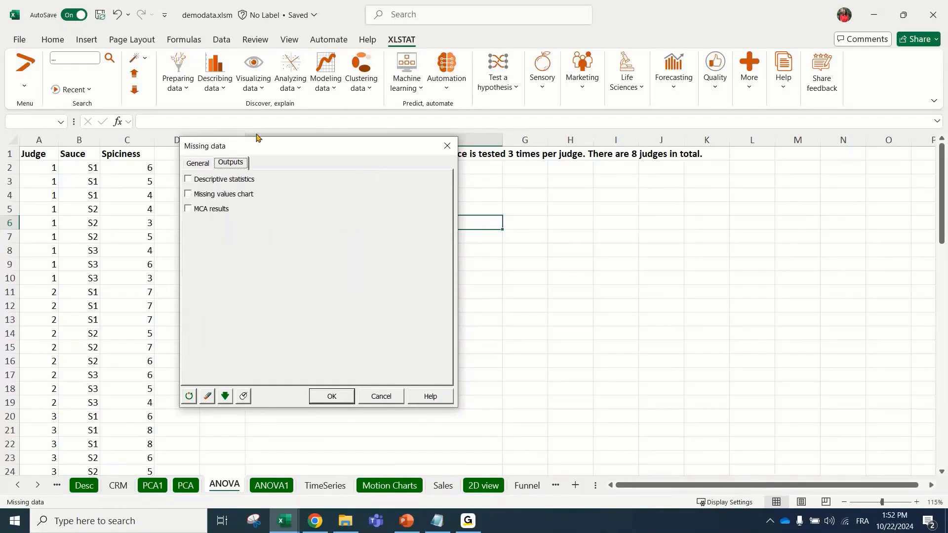
left_click(199, 163)
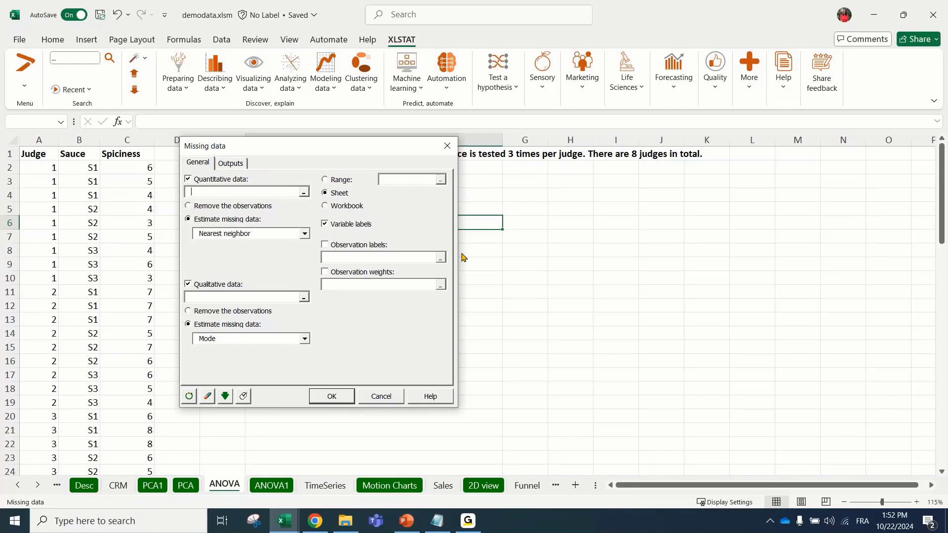
left_click(370, 397)
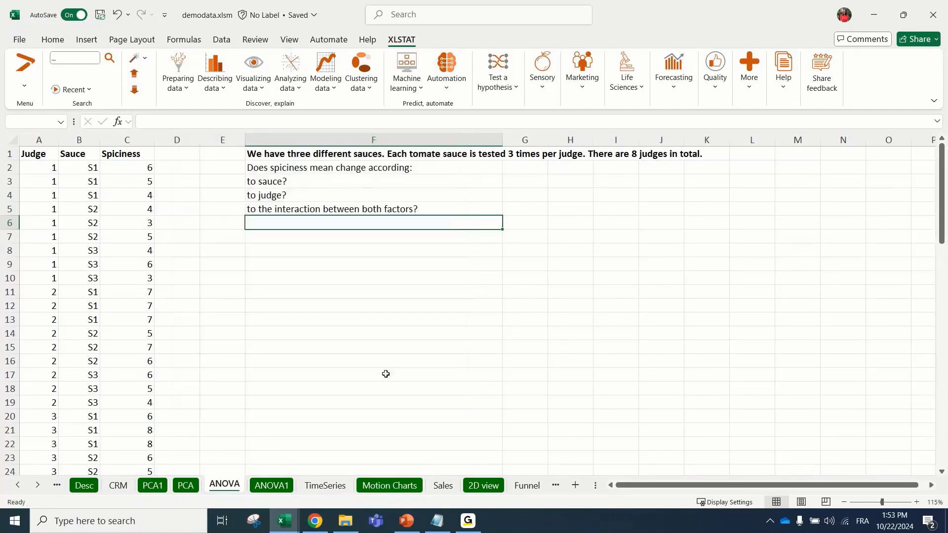
Go to the Desc sheet, examine the missing data options of Logistic regression, and close its dialog.
left_click(84, 486)
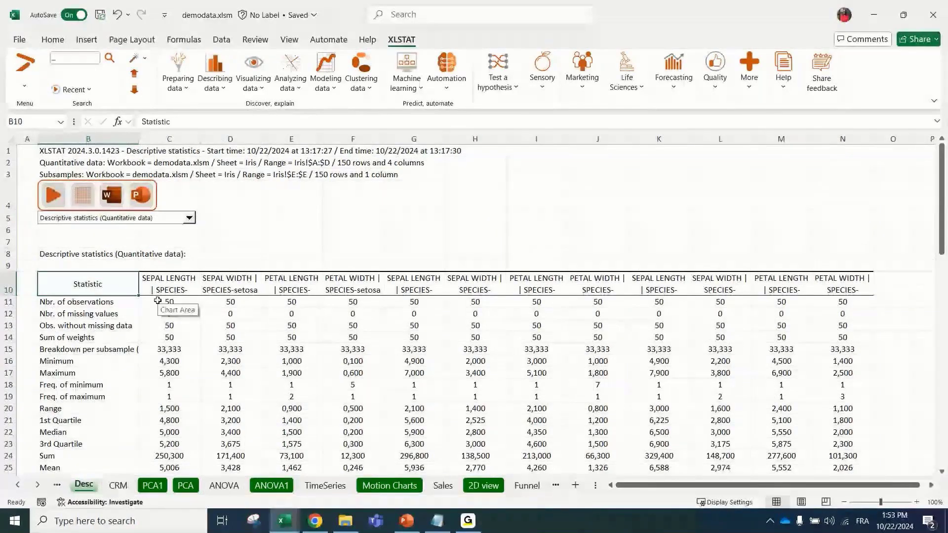
left_click(324, 79)
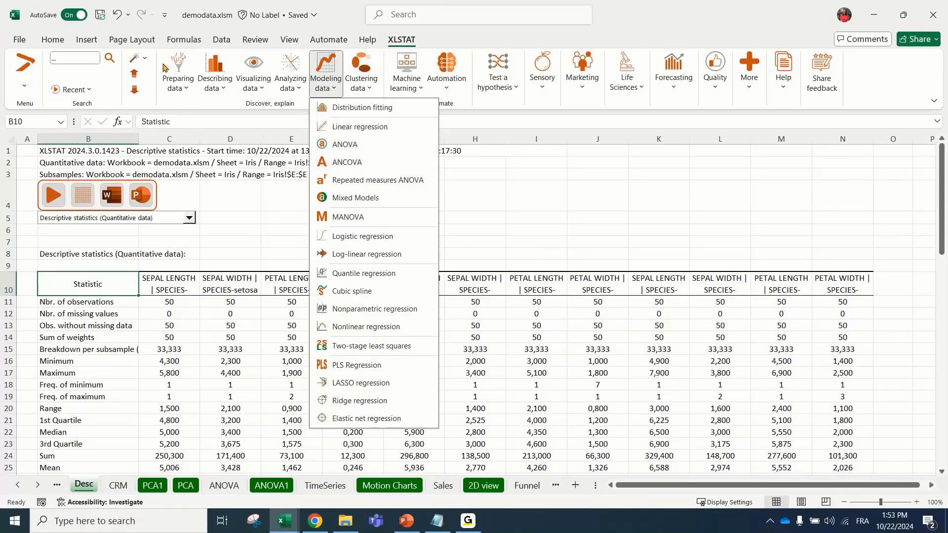
left_click(187, 81)
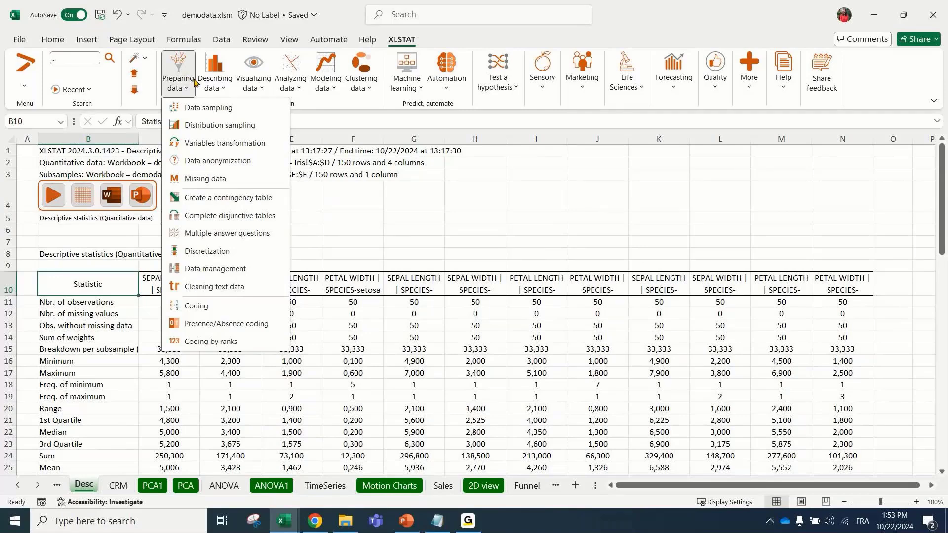
left_click(326, 79)
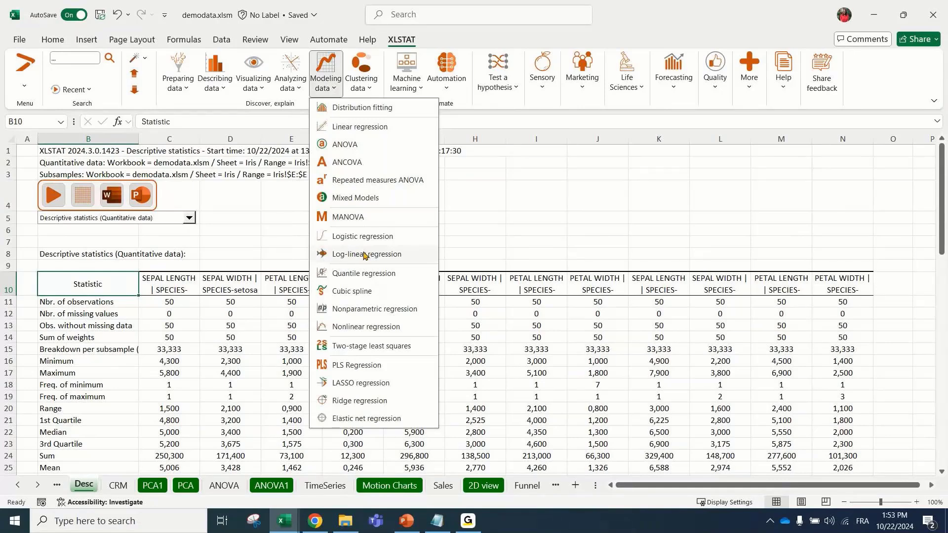
left_click(364, 249)
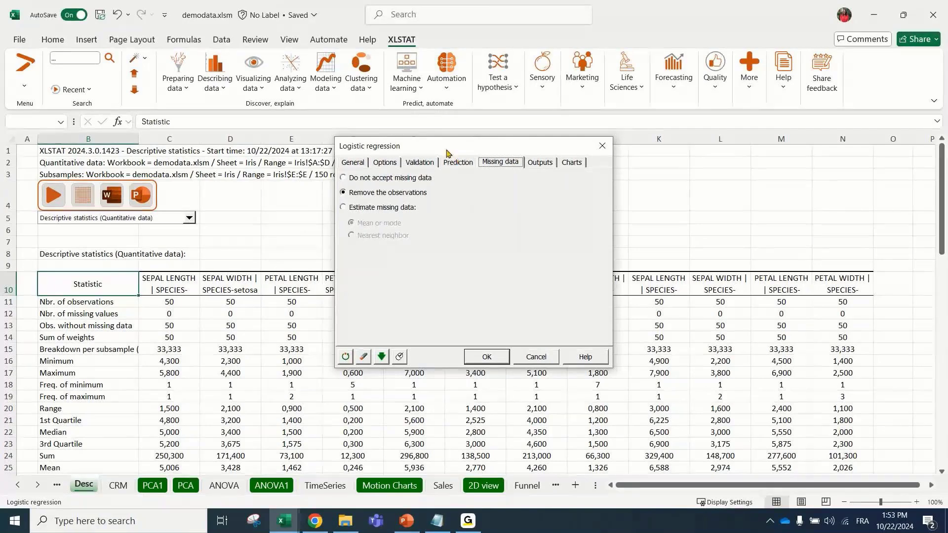
left_click(602, 146)
Examine the missing data options of the Classification and regression trees tool and close its dialog.
left_click(409, 78)
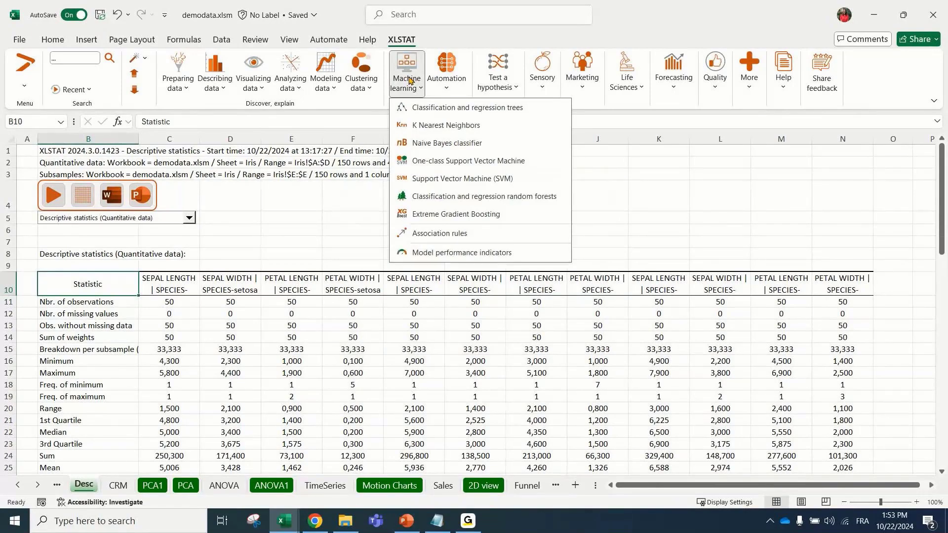
left_click(488, 156)
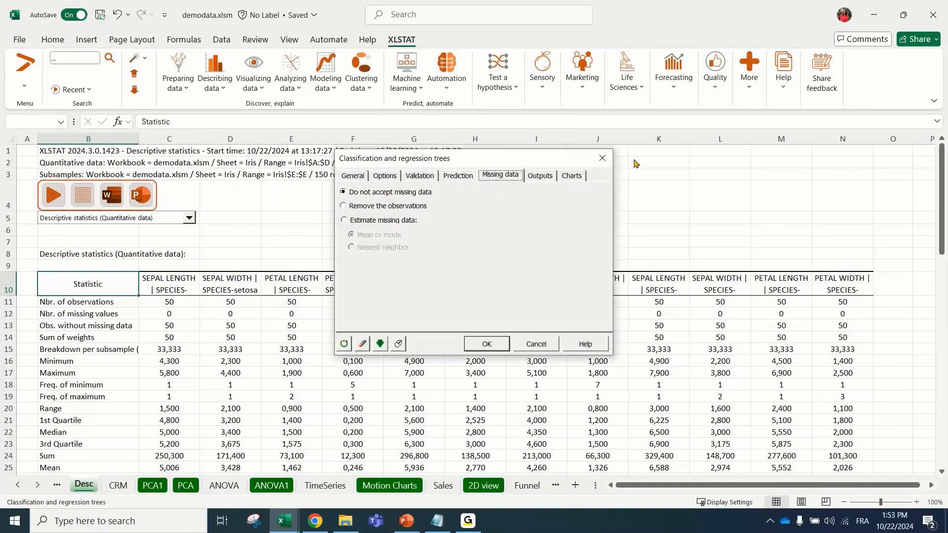
left_click(608, 158)
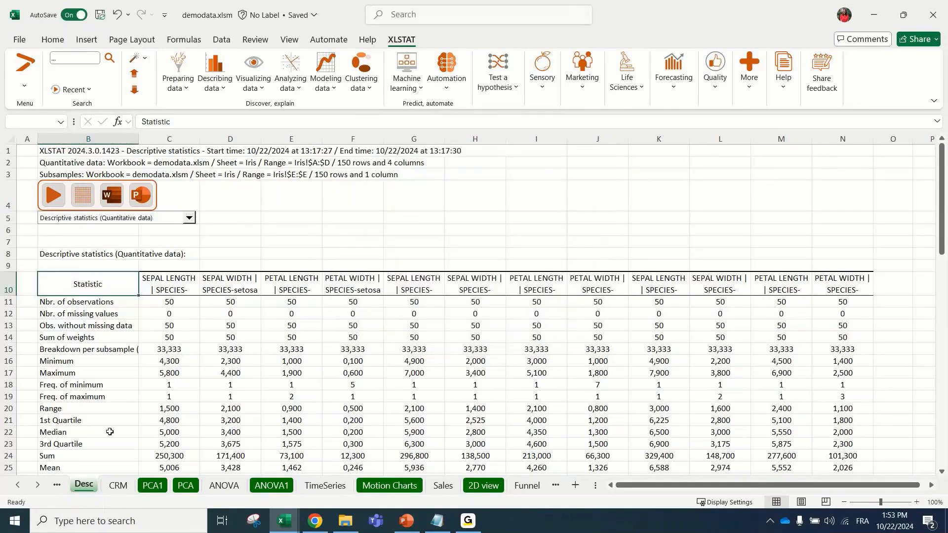
Examine the full list of R-based functions and template options offered by XLSTAT-R.
left_click(18, 485)
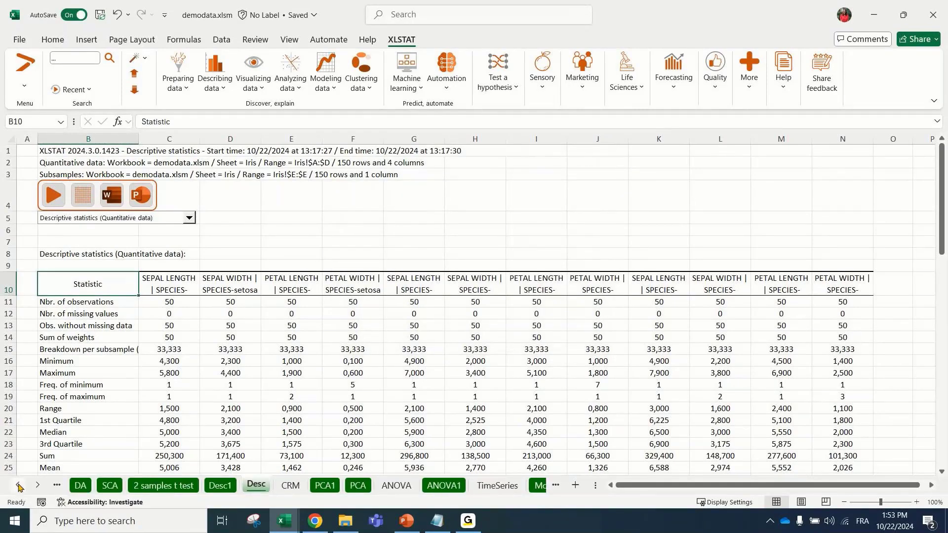
left_click(19, 485)
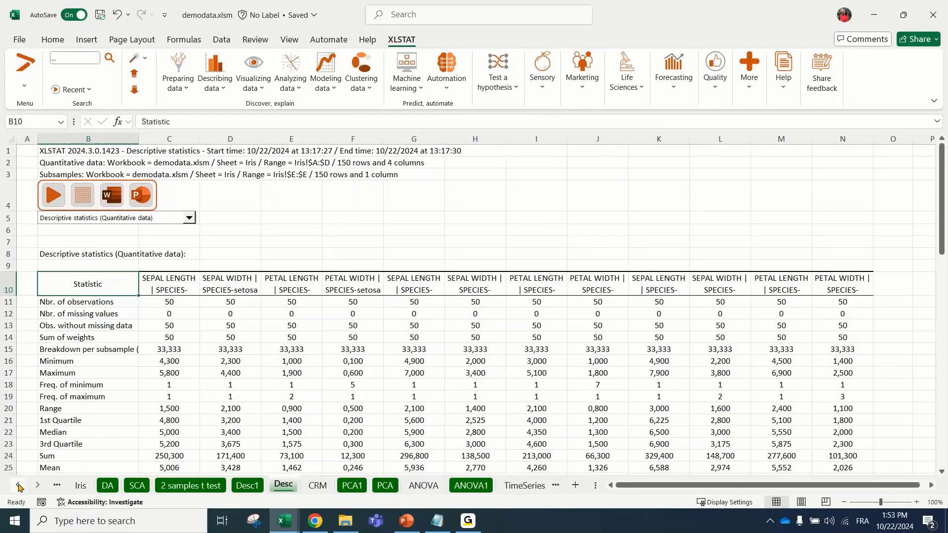
left_click(756, 85)
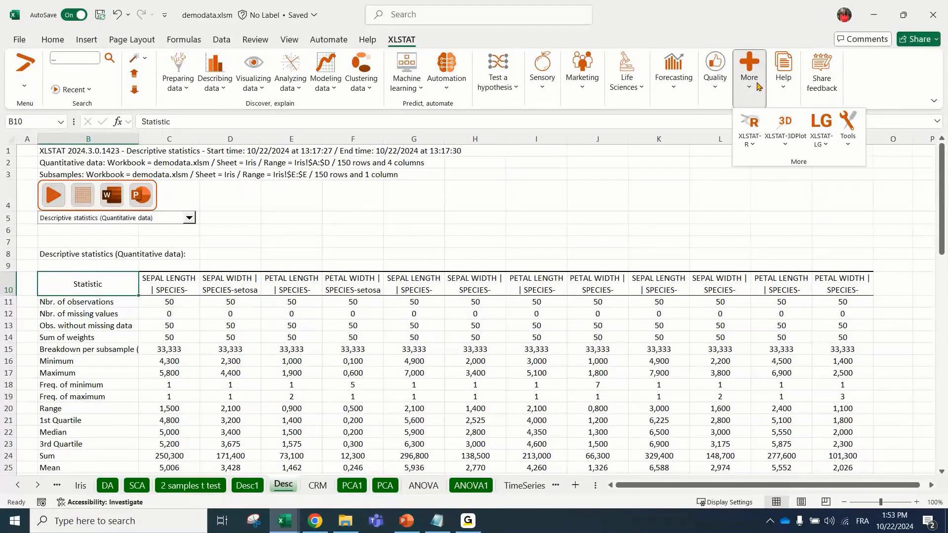
left_click(751, 124)
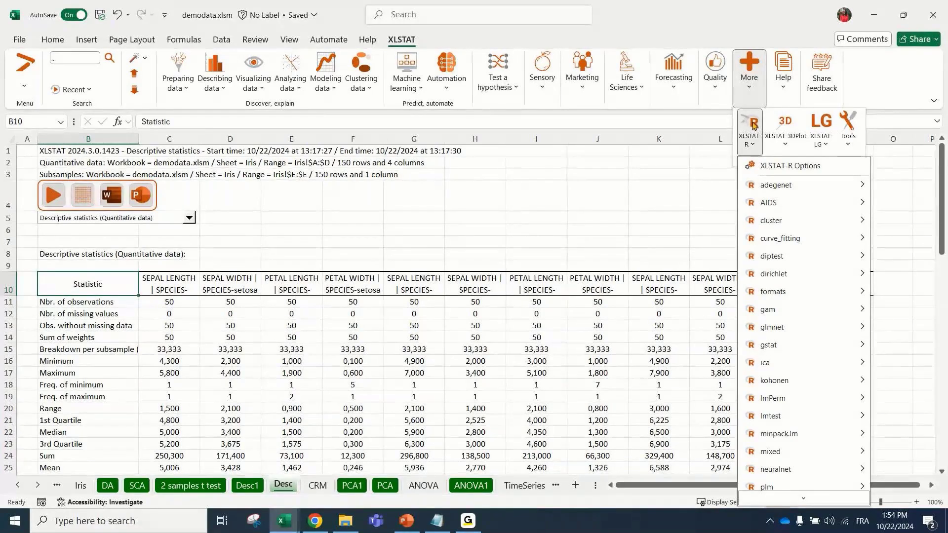
scroll(798, 395, "down", 5)
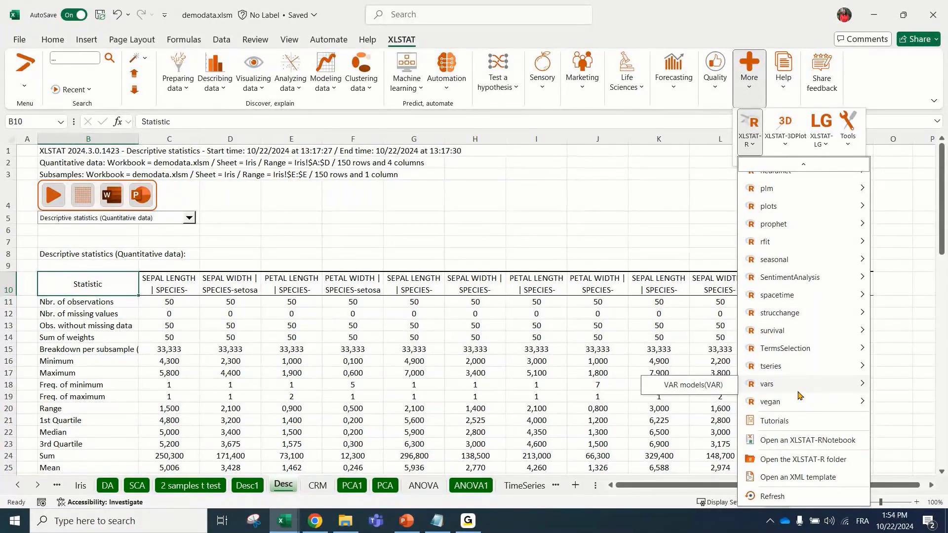
scroll(799, 395, "up", 3)
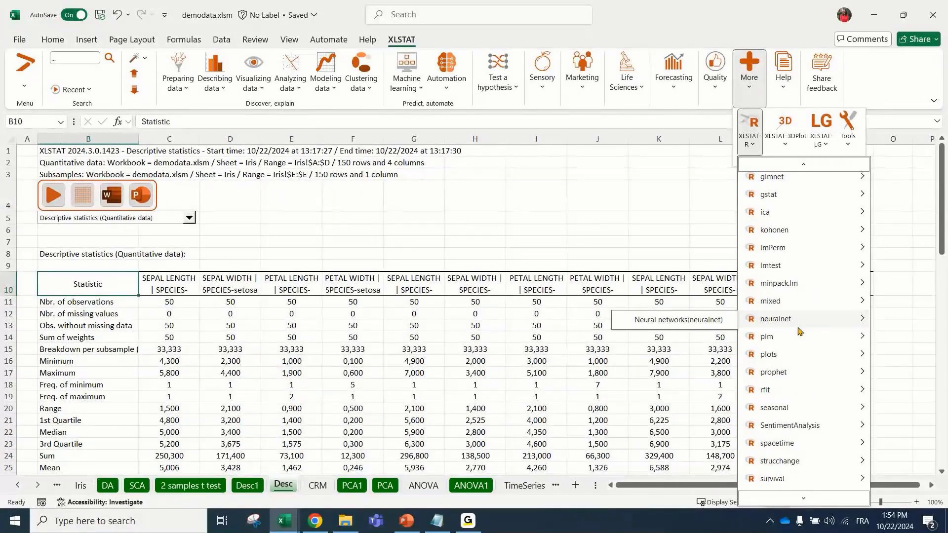
scroll(800, 331, "up", 3)
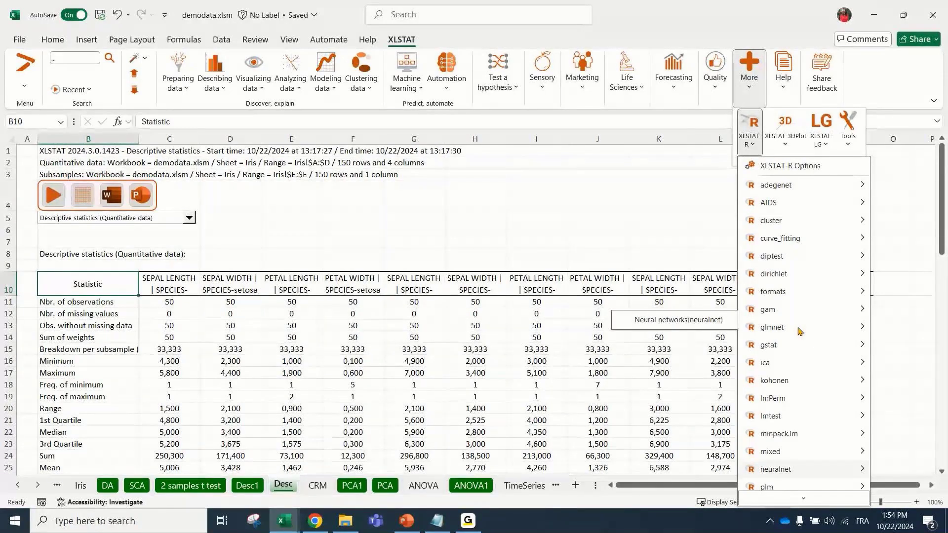
scroll(800, 445, "down", 6)
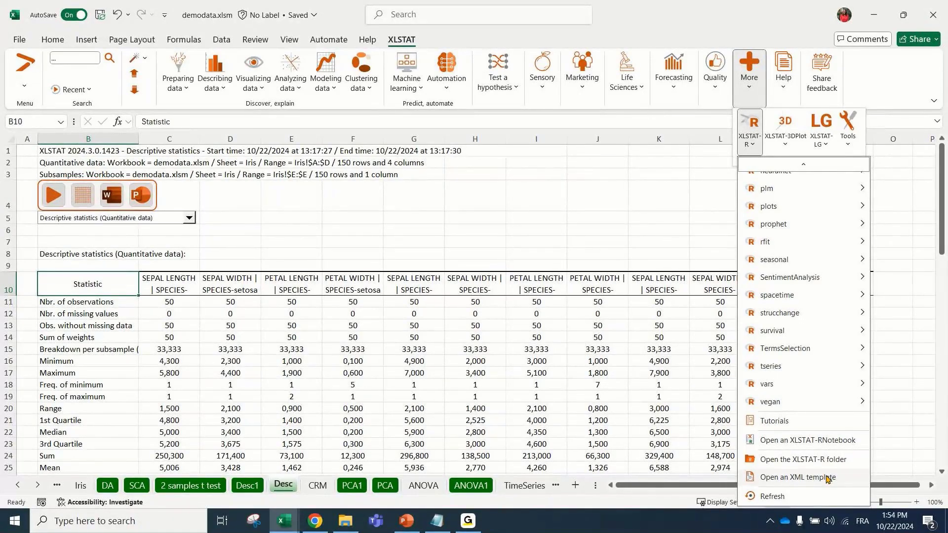
scroll(789, 222, "up", 5)
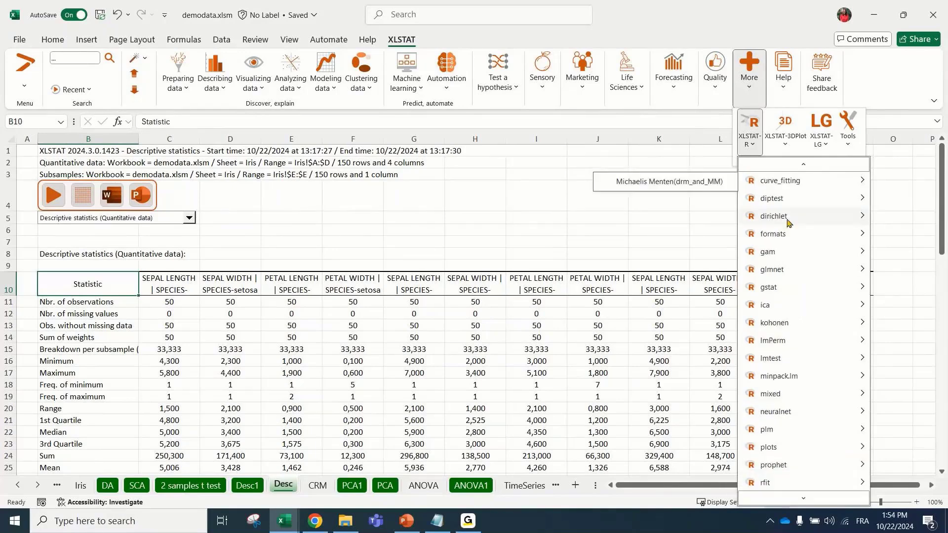
scroll(801, 434, "down", 3)
scroll(801, 434, "up", 4)
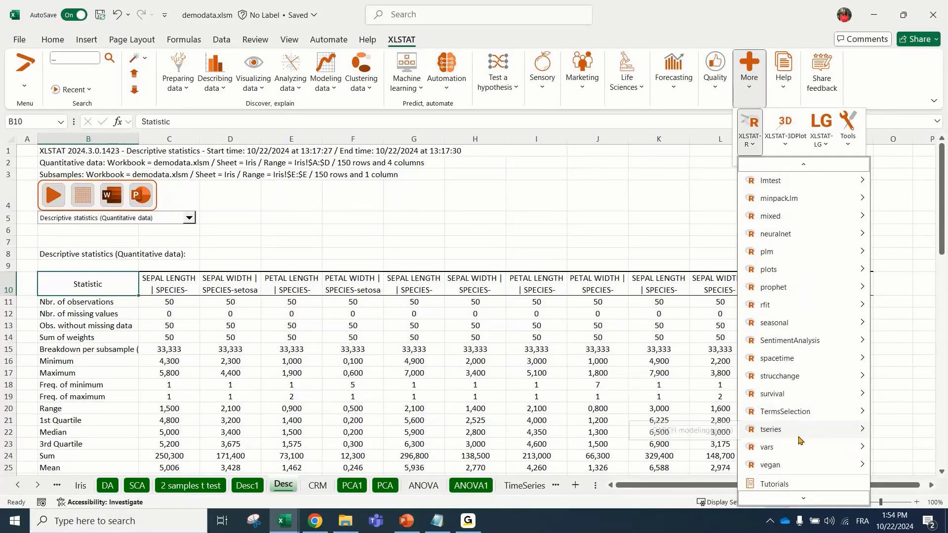
Open the XLSTAT-R foreign file formats tool and review its file formats, keeping SPSS selected.
scroll(800, 439, "up", 1)
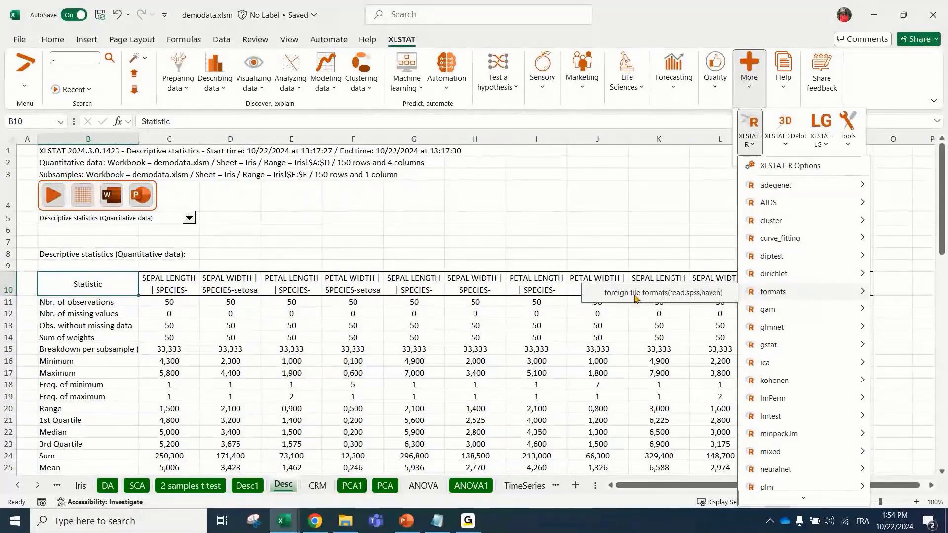
left_click(636, 298)
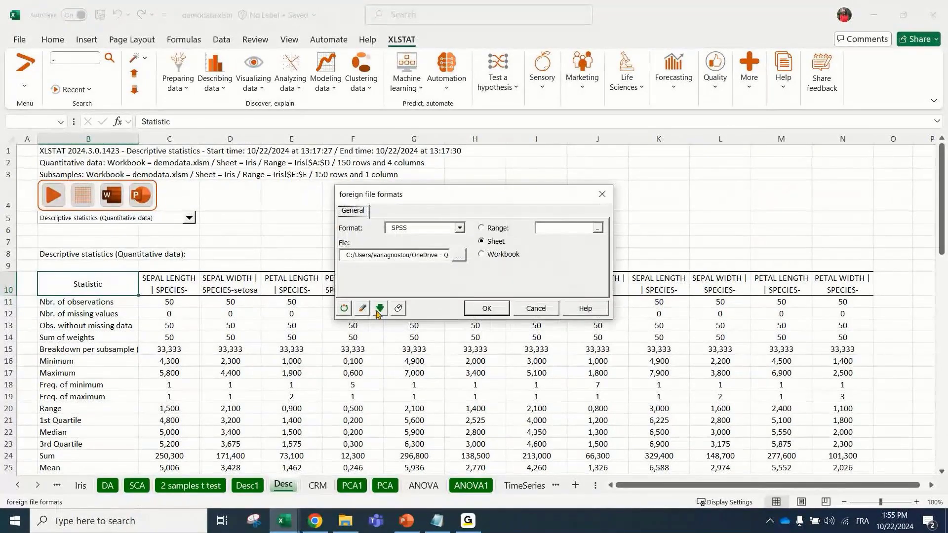
left_click(444, 230)
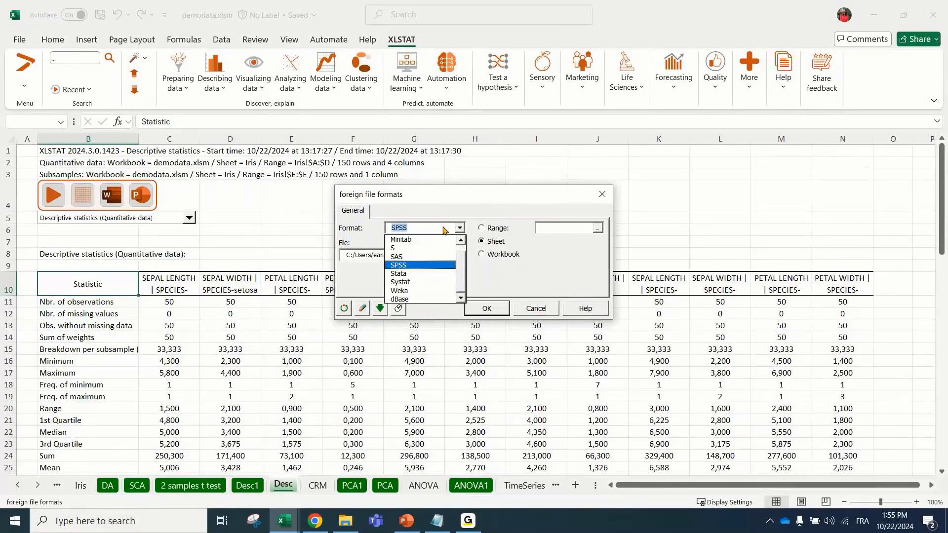
left_click(445, 214)
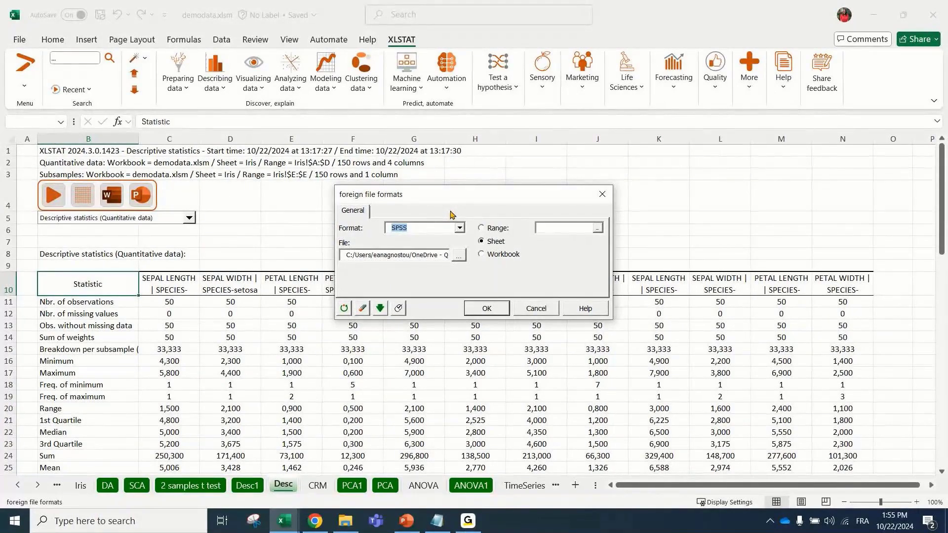
Import the SPSS file 01 survey.sav from the TRAINING/Alfasoft folder into a new sheet.
left_click(458, 255)
left_click(189, 293)
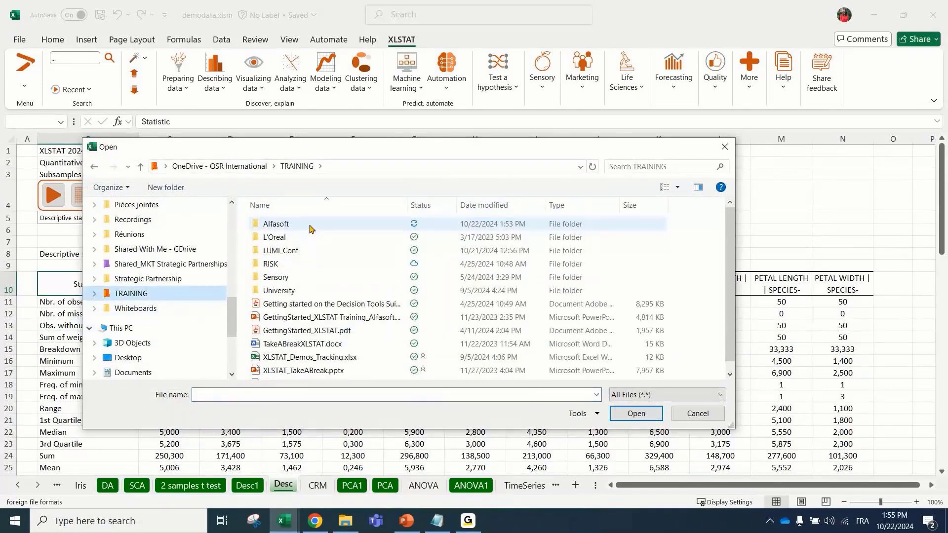
double_click(310, 229)
double_click(311, 229)
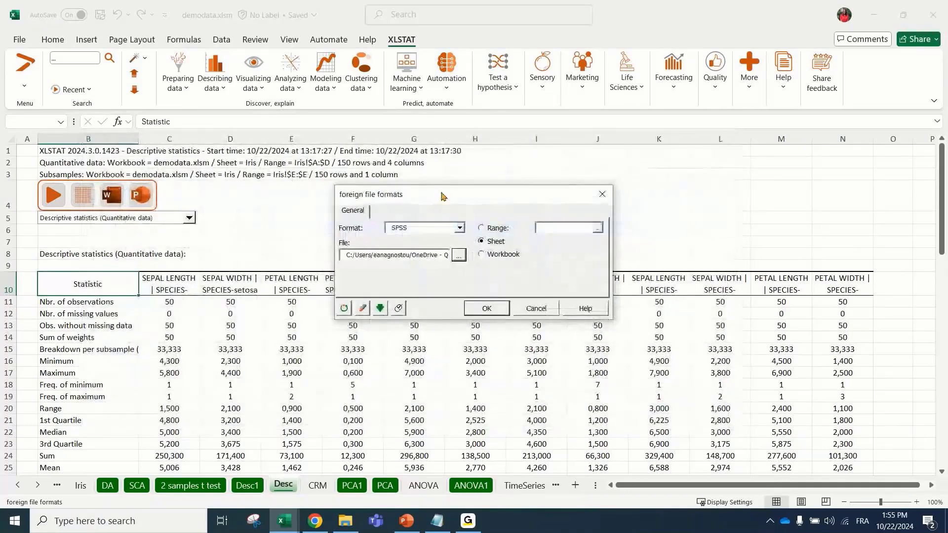
left_click_drag(442, 196, 353, 186)
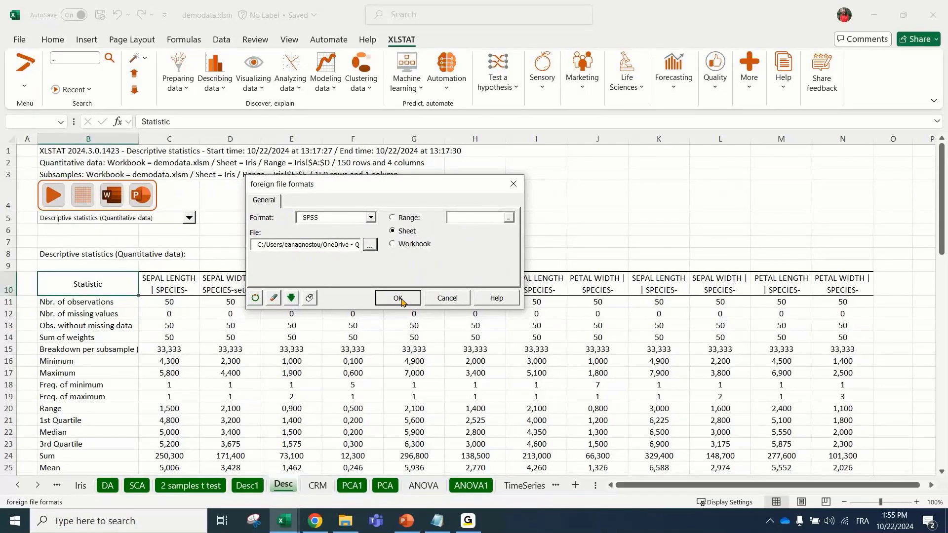
left_click(399, 299)
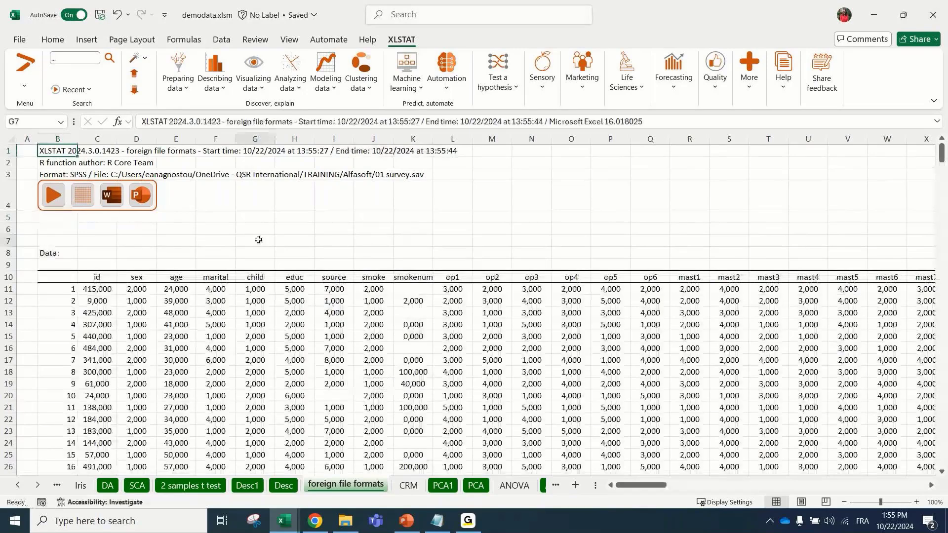
Examine the variables and rows of the imported survey data.
left_click(129, 326)
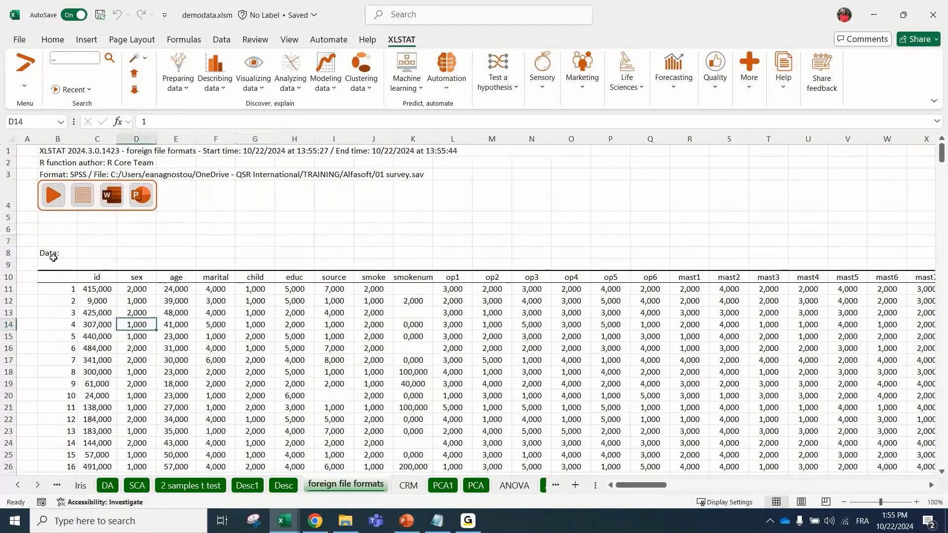
scroll(177, 351, "down", 1)
scroll(177, 351, "down", 14)
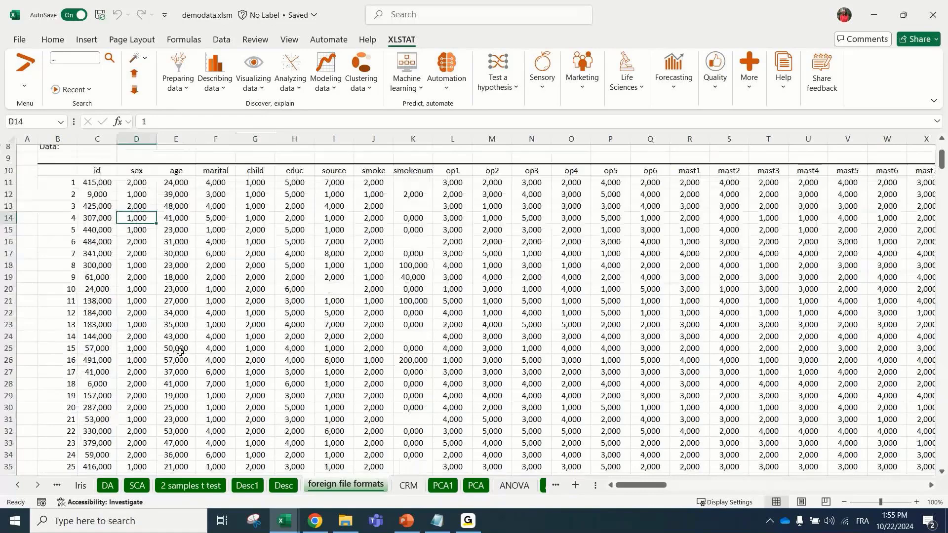
scroll(184, 354, "down", 14)
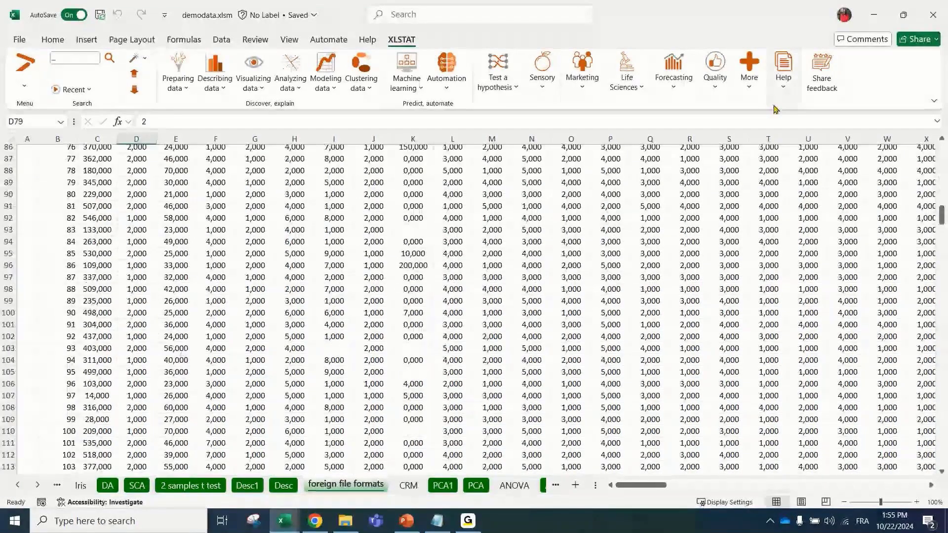
Open a new XLSTAT-RNotebook workbook for running R scripts in Excel.
left_click(749, 69)
left_click(750, 133)
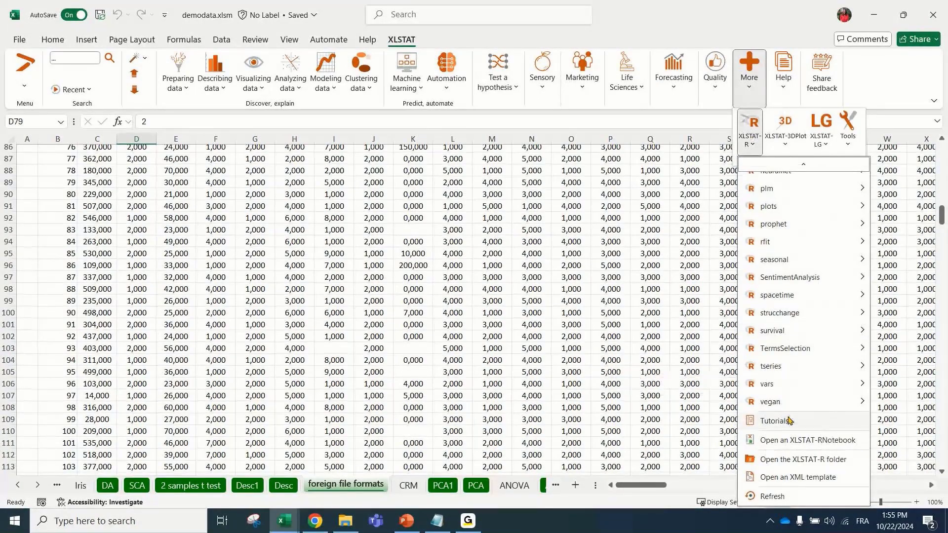
left_click(788, 437)
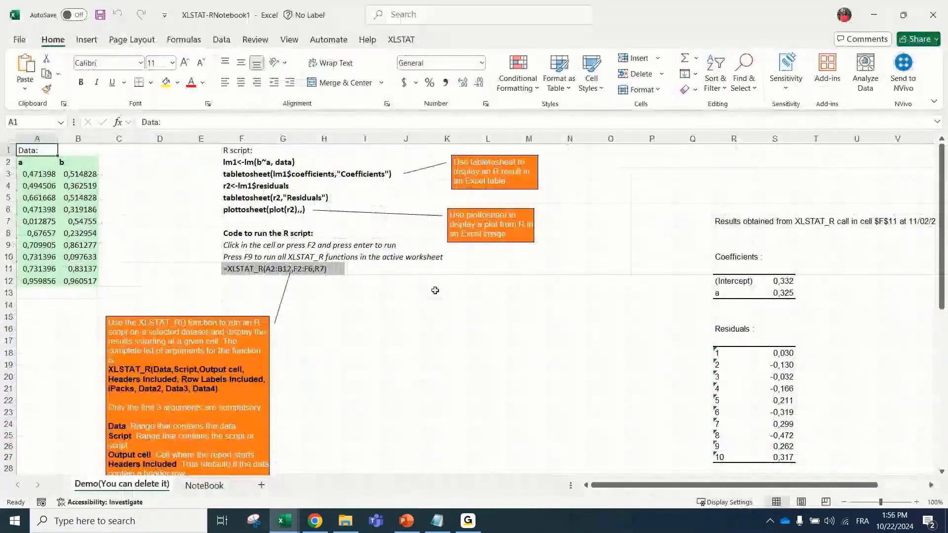
Open the XLSTAT-R XML template in Notepad and enlarge its window for reading.
left_click(401, 40)
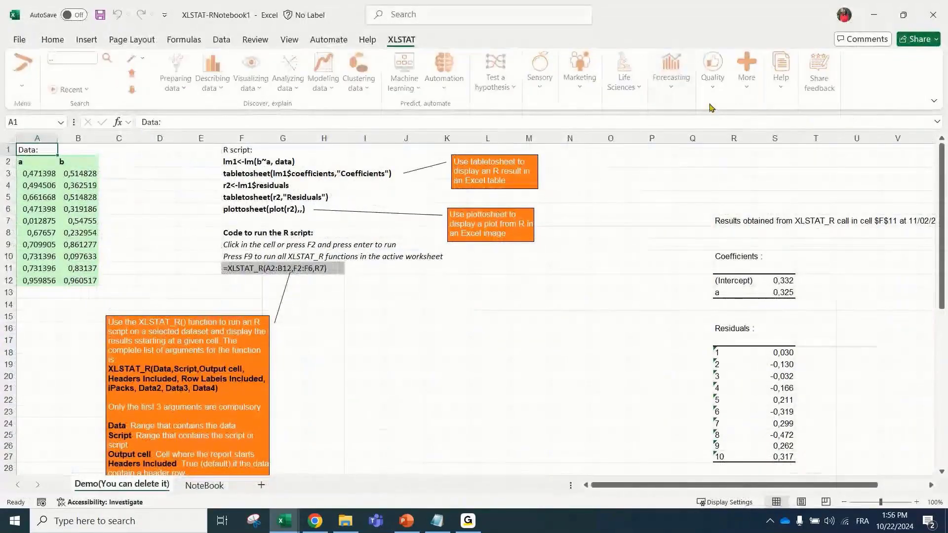
left_click(749, 69)
left_click(751, 145)
scroll(787, 390, "down", 6)
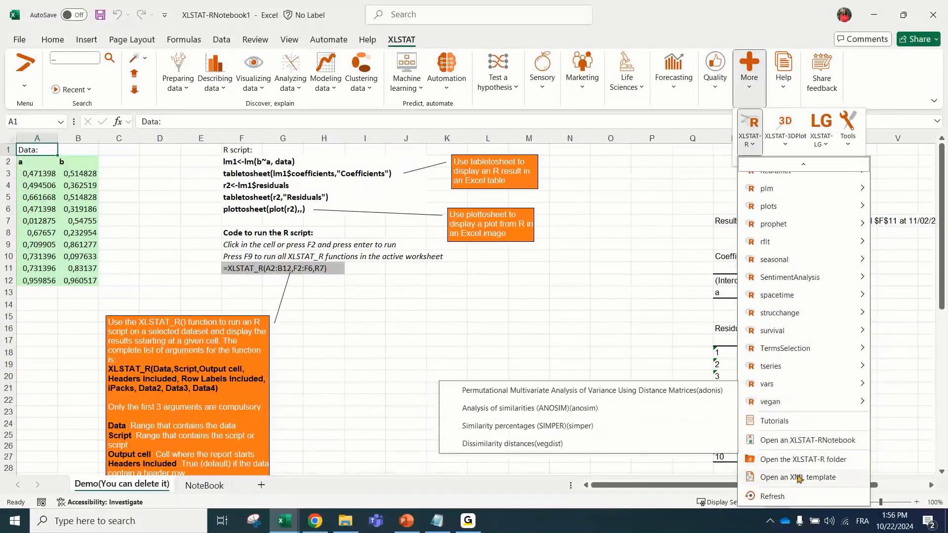
left_click(795, 465)
left_click_drag(539, 121, 368, 82)
left_click_drag(670, 396, 822, 460)
left_click(448, 274)
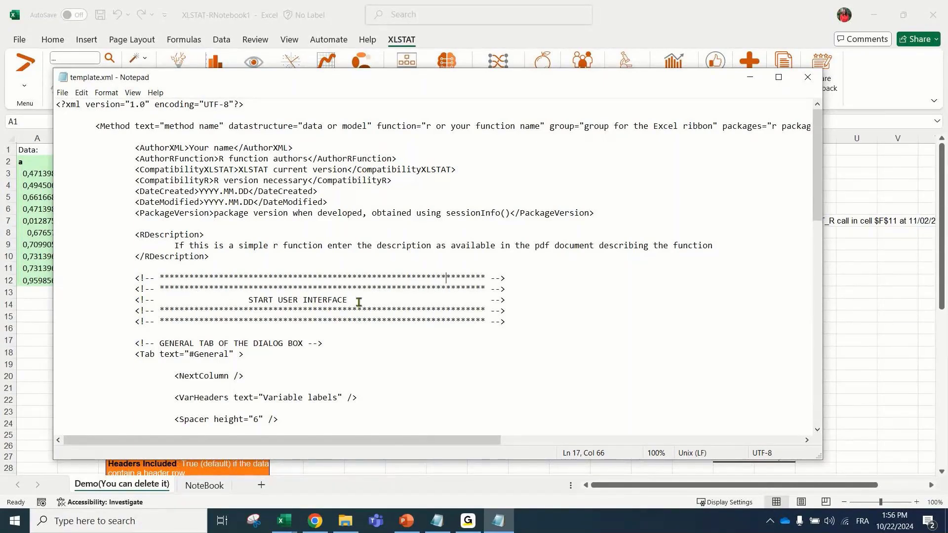
Review the template's user interface, results specification and R code sections, and close the file.
scroll(358, 300, "down", 3)
scroll(355, 299, "up", 3)
left_click_drag(239, 300, 342, 310)
scroll(344, 314, "down", 7)
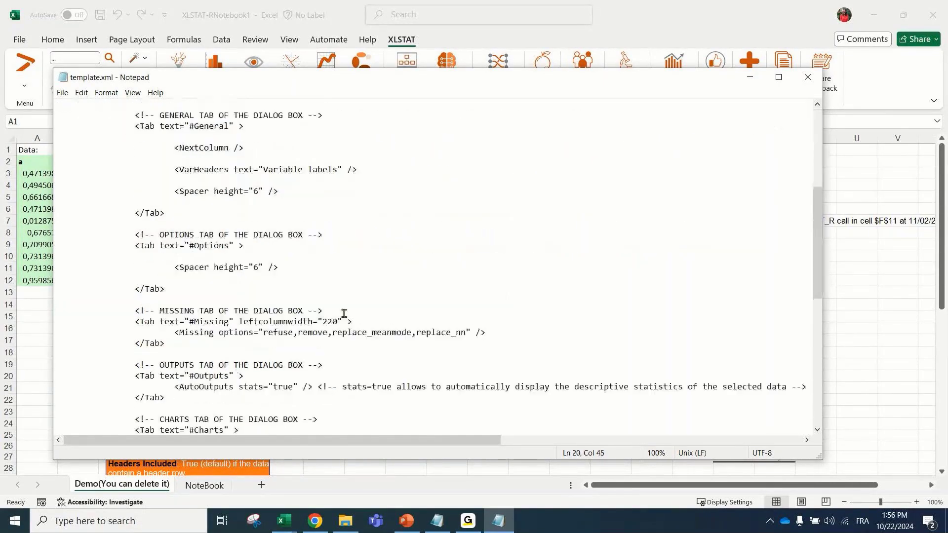
left_click(343, 301)
scroll(269, 271, "down", 3)
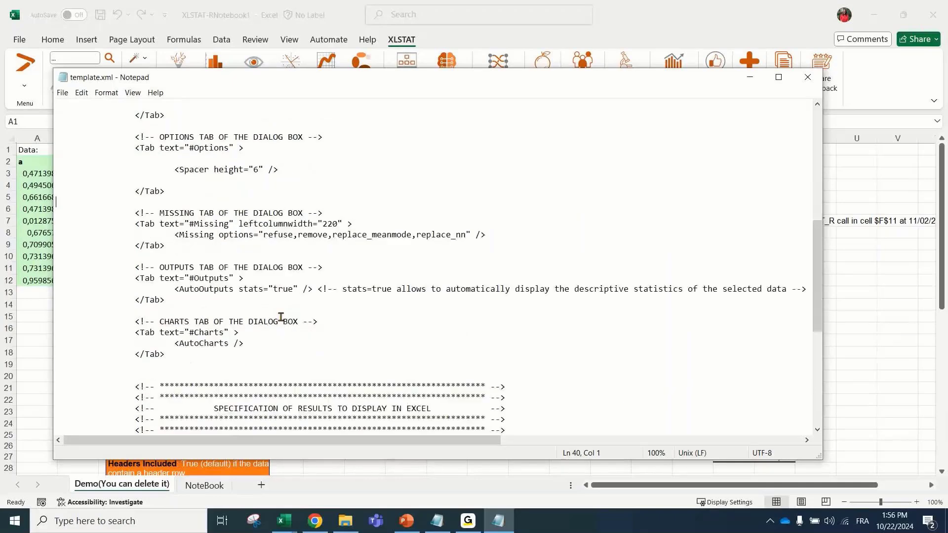
scroll(282, 317, "down", 8)
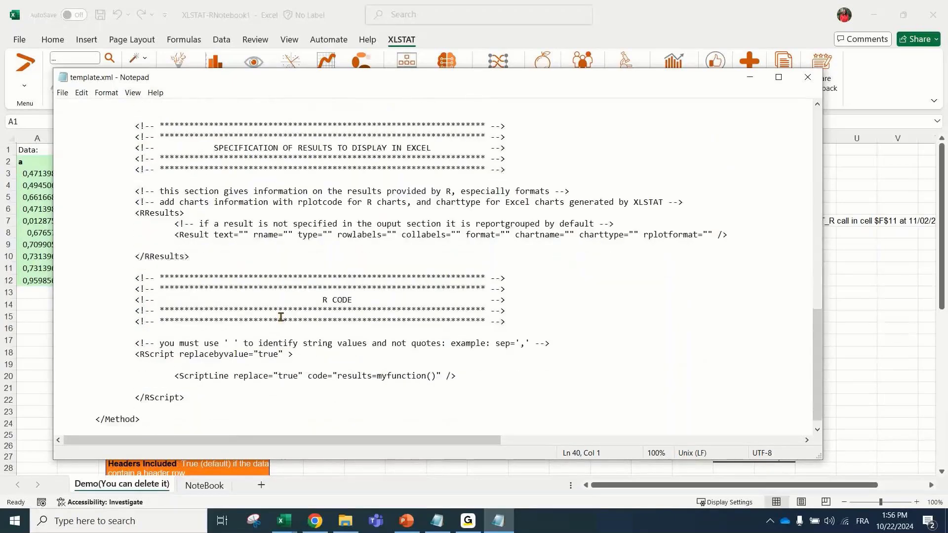
scroll(285, 319, "up", 1)
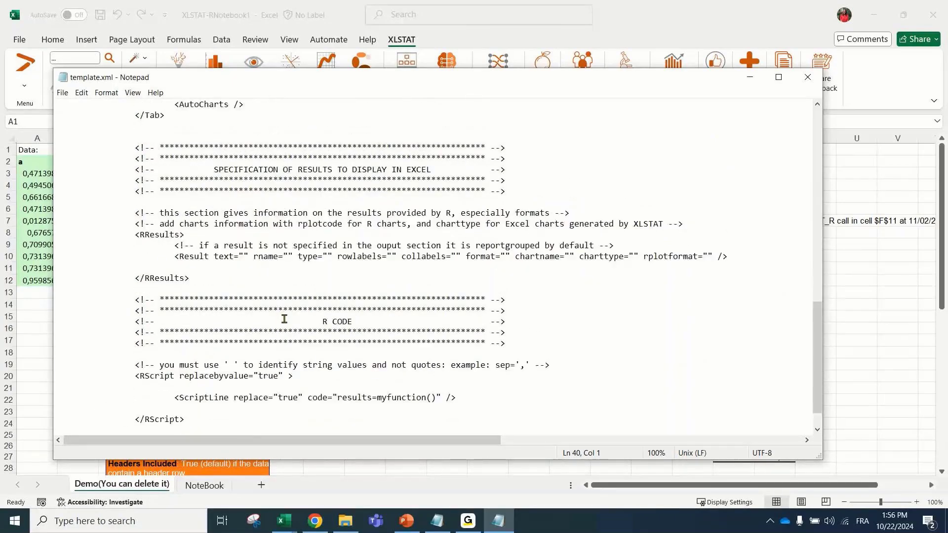
scroll(285, 319, "down", 1)
left_click(336, 365)
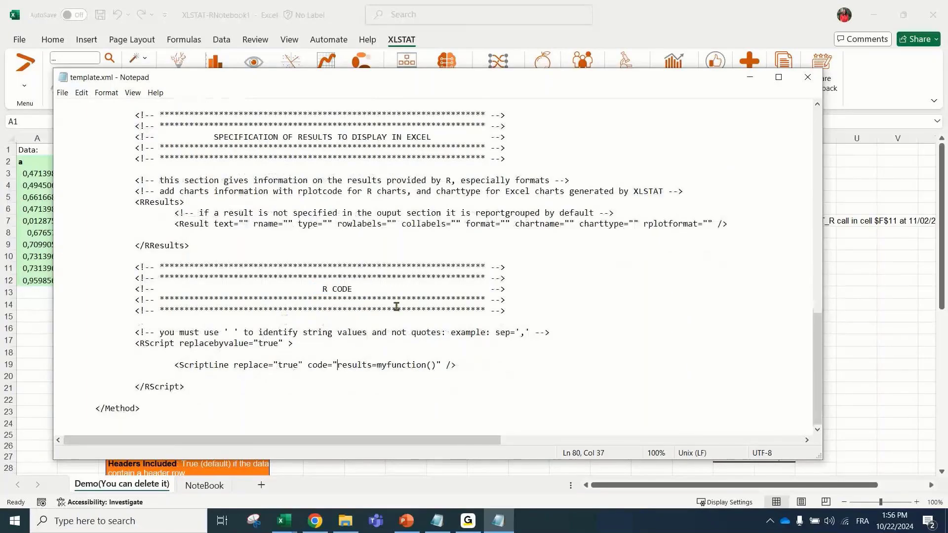
left_click(808, 79)
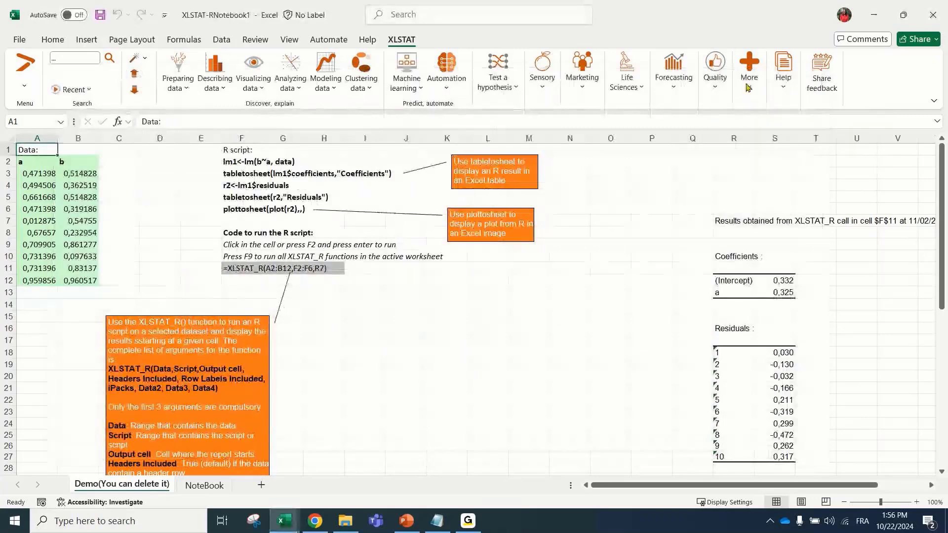
Look over the XLSTAT-R package list and return from the XLSTAT-RNotebook to the demodata.xlsm workbook.
left_click(748, 87)
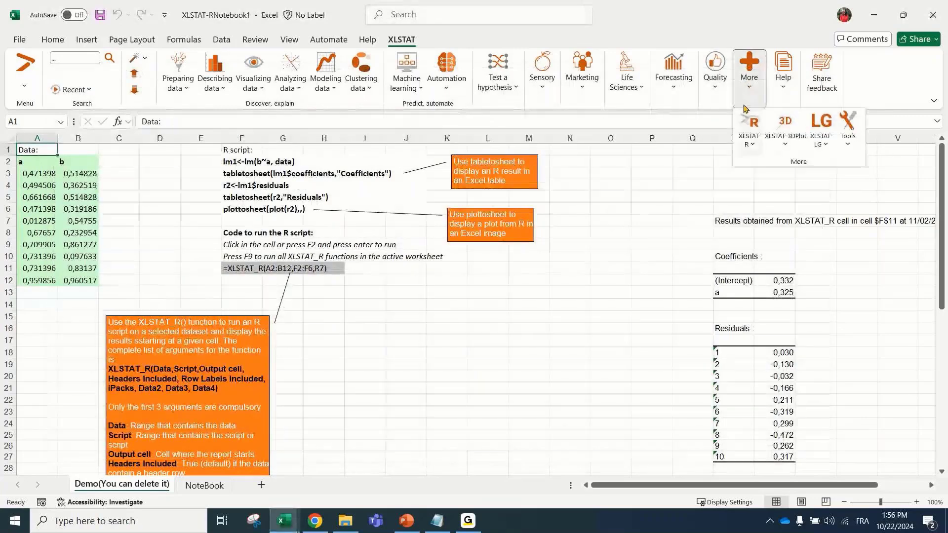
left_click(750, 133)
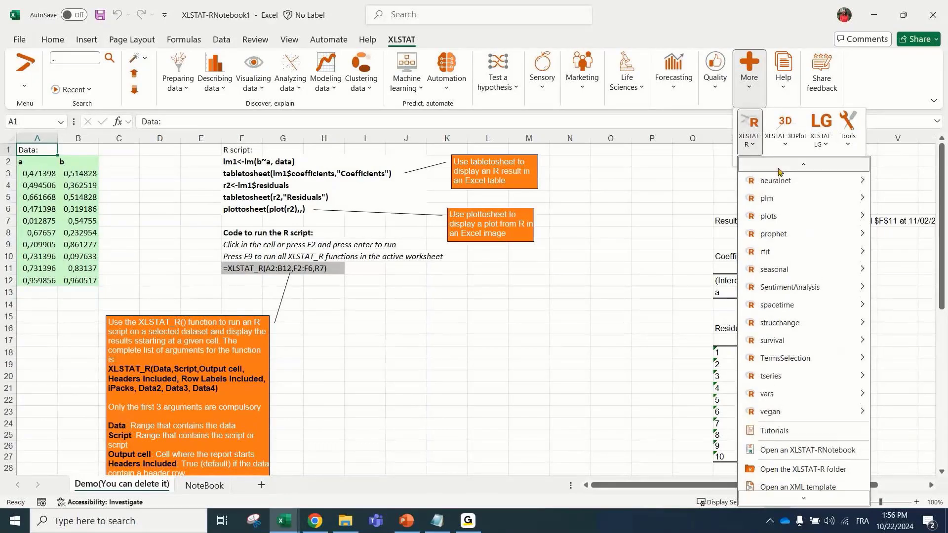
scroll(785, 494, "up", 1)
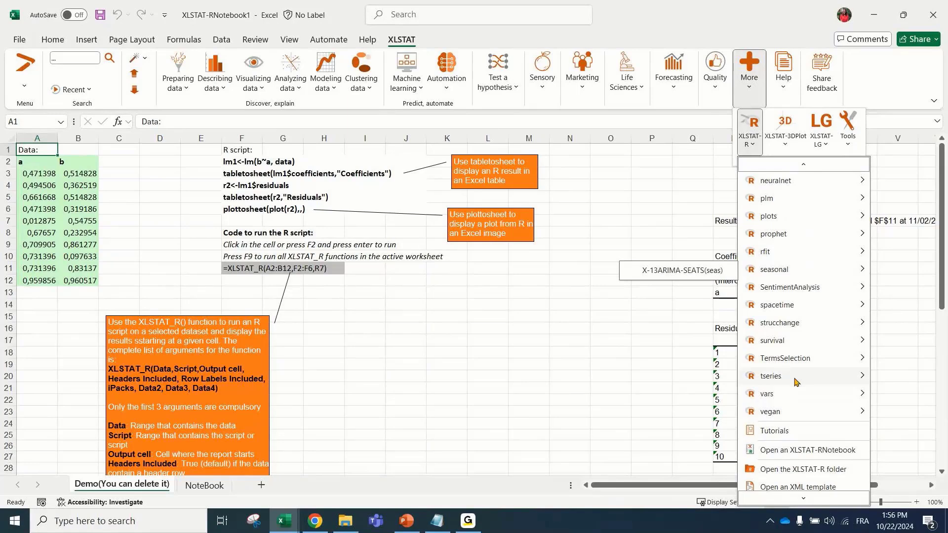
left_click(448, 320)
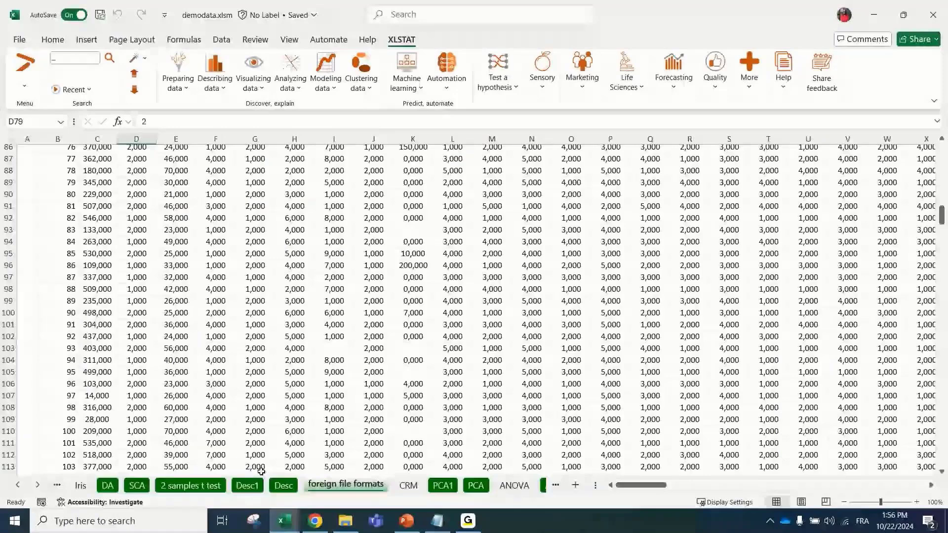
Browse the full list of XLSTAT-R packages, checking the functions offered by SentimentAnalysis and strucchange.
left_click(749, 68)
left_click(761, 134)
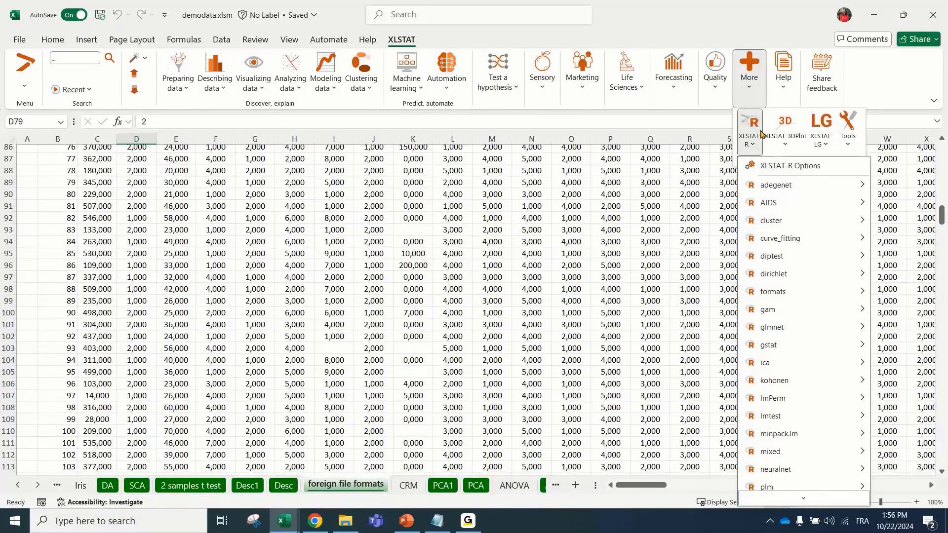
scroll(790, 250, "down", 6)
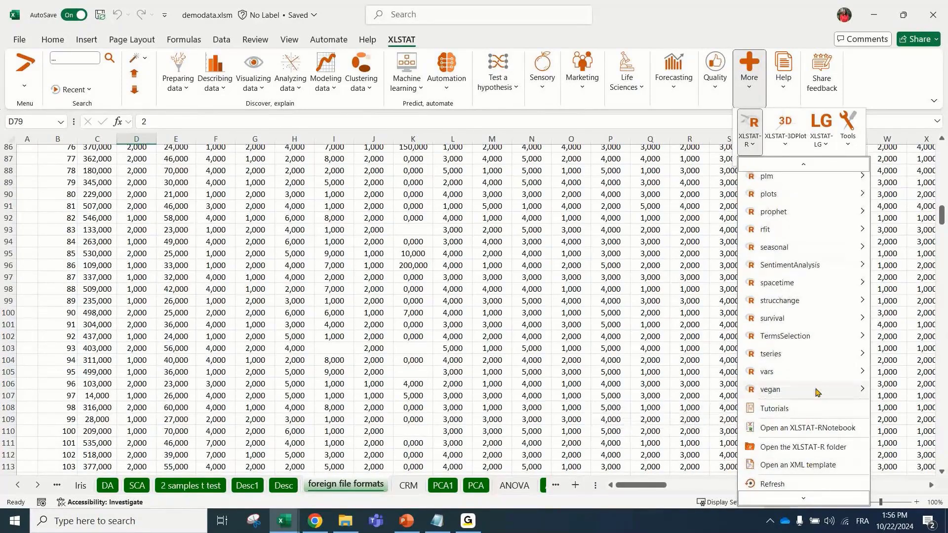
mouse_move(799, 269)
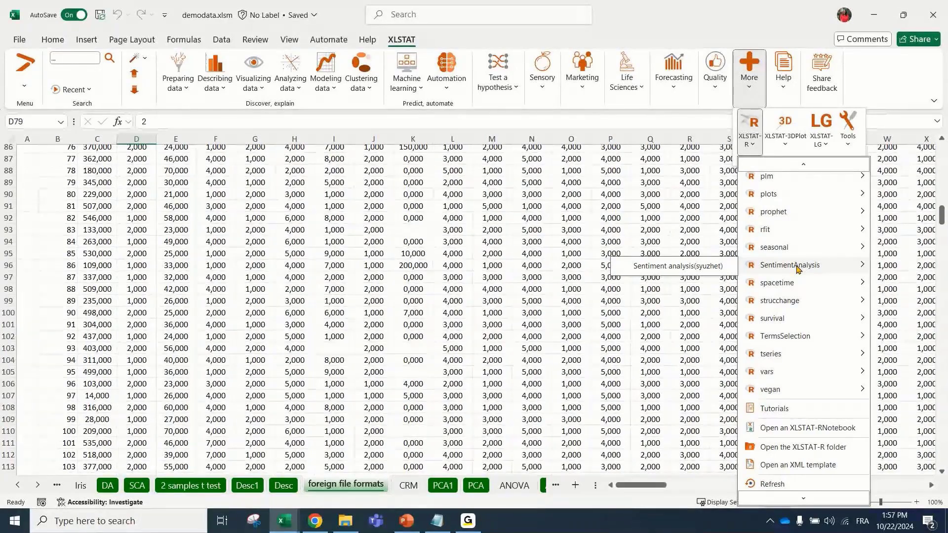
mouse_move(815, 300)
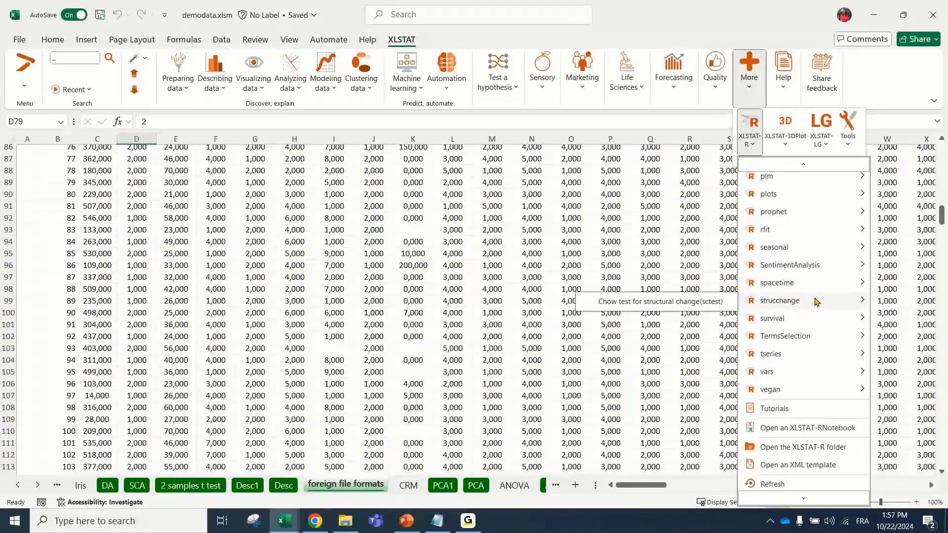
scroll(815, 300, "up", 3)
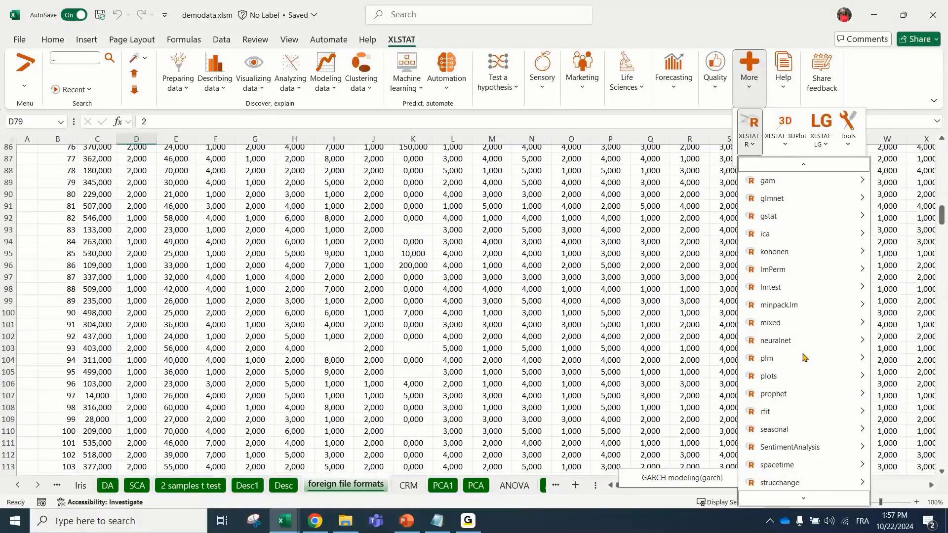
scroll(805, 356, "up", 3)
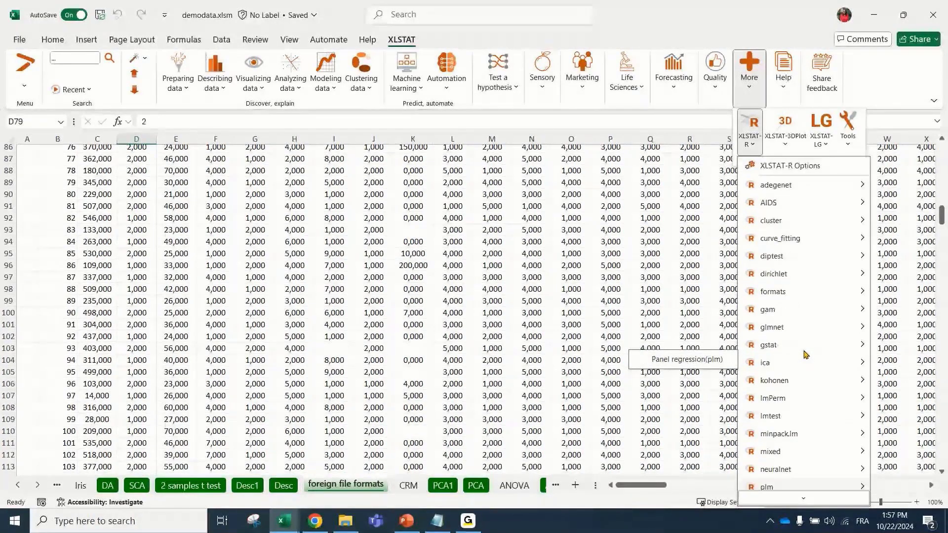
scroll(806, 395, "down", 5)
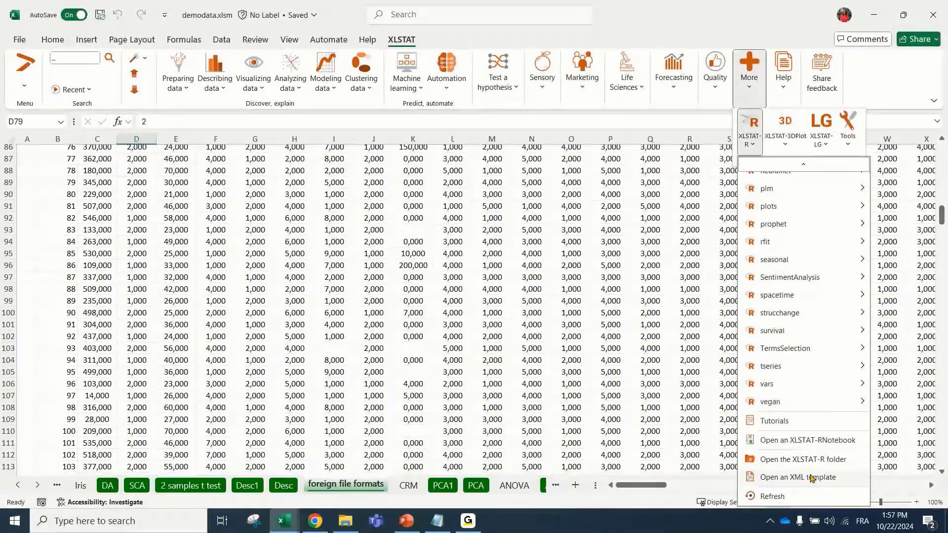
Check XLSTAT's support options and review the last XLSTAT-R packages, including the function offered by vars.
left_click(783, 72)
left_click(880, 129)
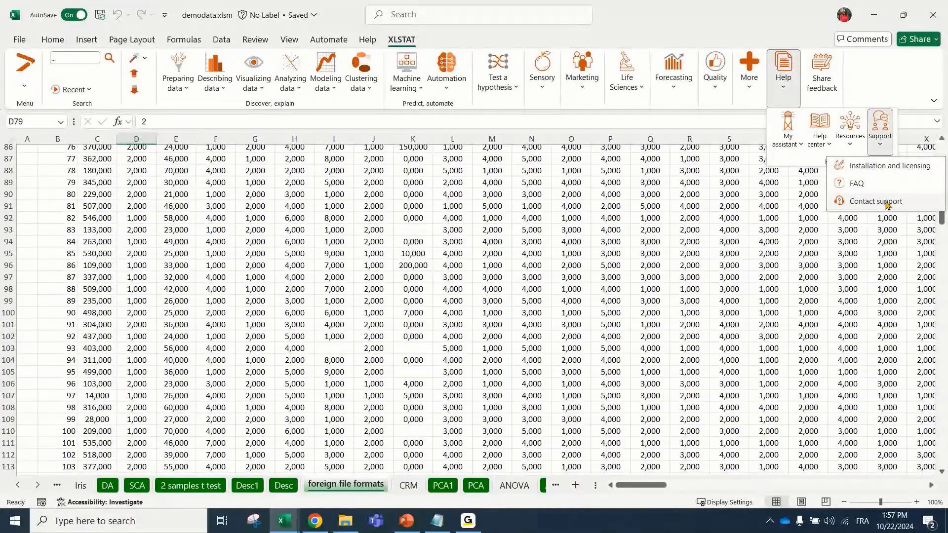
left_click(749, 84)
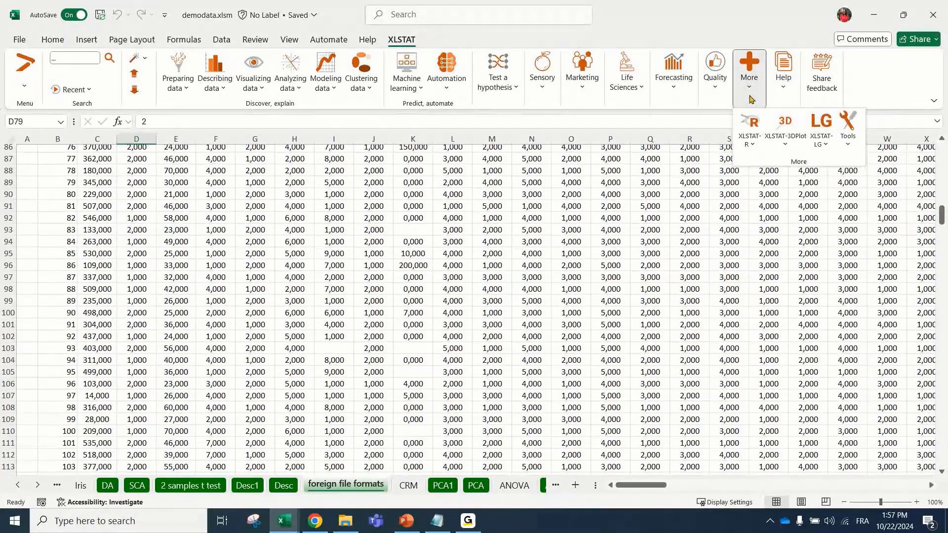
left_click(750, 129)
scroll(811, 385, "down", 3)
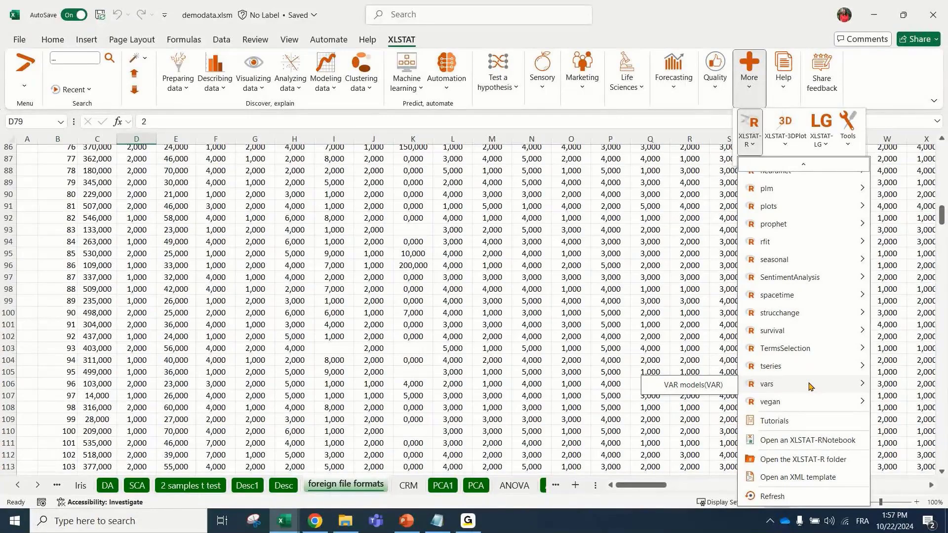
Leave the foreign file formats sheet for the Iris sheet, and open the demodata.xls workbook from File Explorer.
left_click(36, 151)
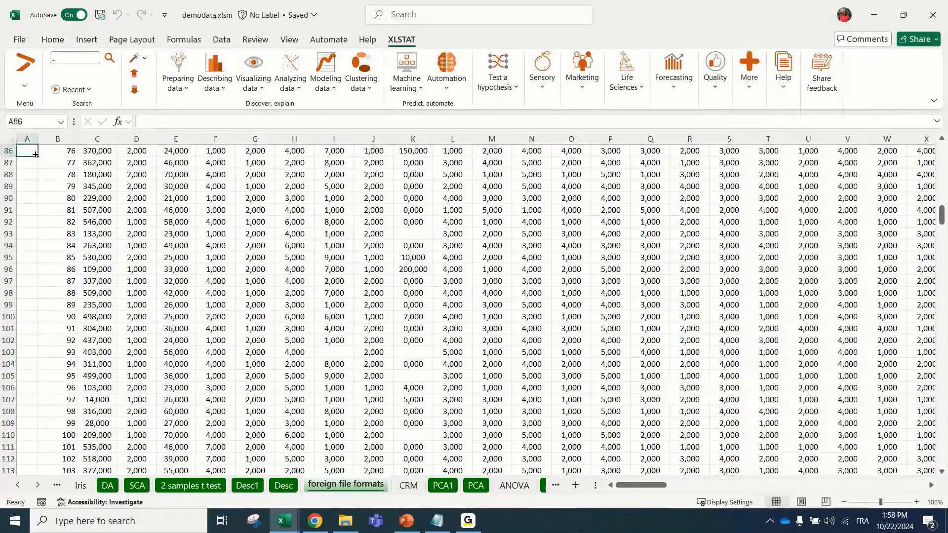
key("ctrl+Home")
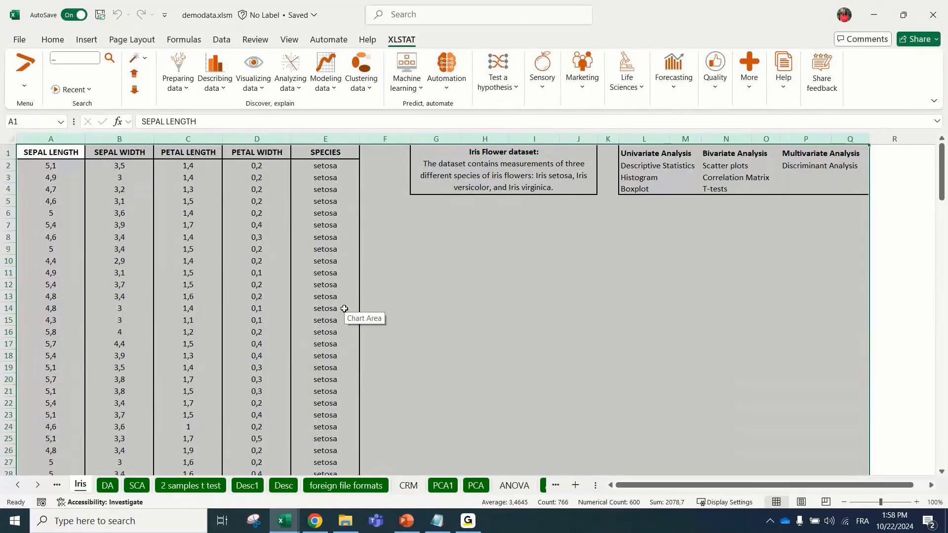
left_click(345, 521)
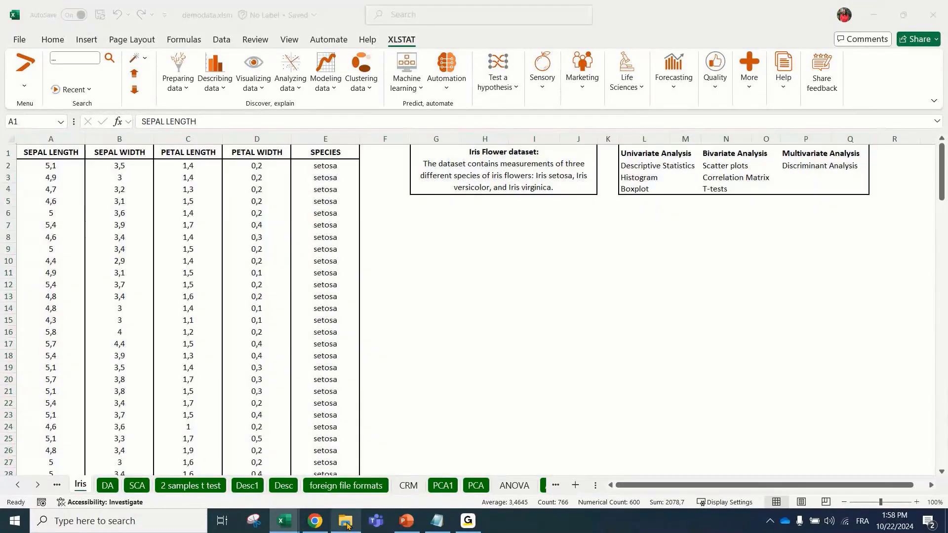
double_click(253, 119)
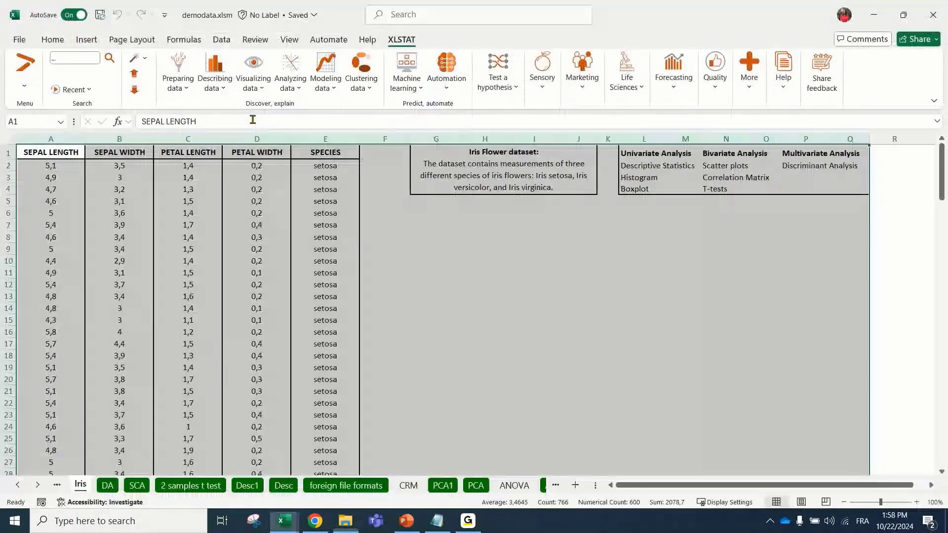
left_click(176, 217)
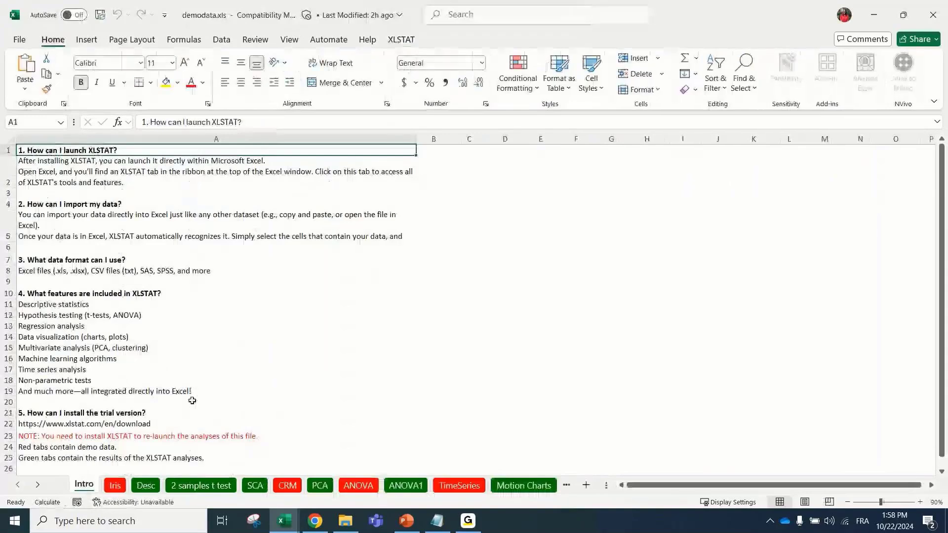
Browse the demo data and analysis result sheets of demodata.xls, including Iris, Desc, SCA, PCA, Motion Charts and CRM.
left_click(115, 488)
left_click(145, 488)
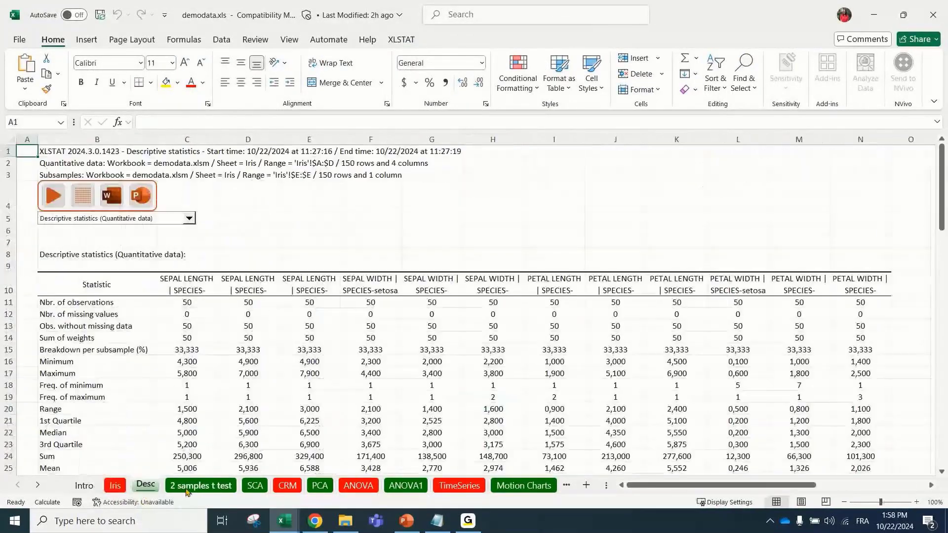
left_click(198, 486)
left_click(255, 487)
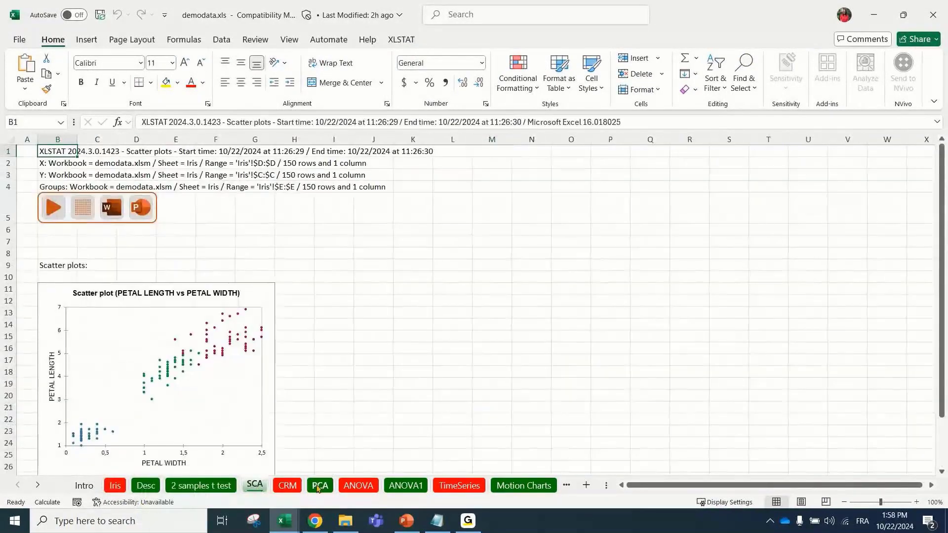
left_click(320, 486)
left_click(393, 487)
left_click(521, 486)
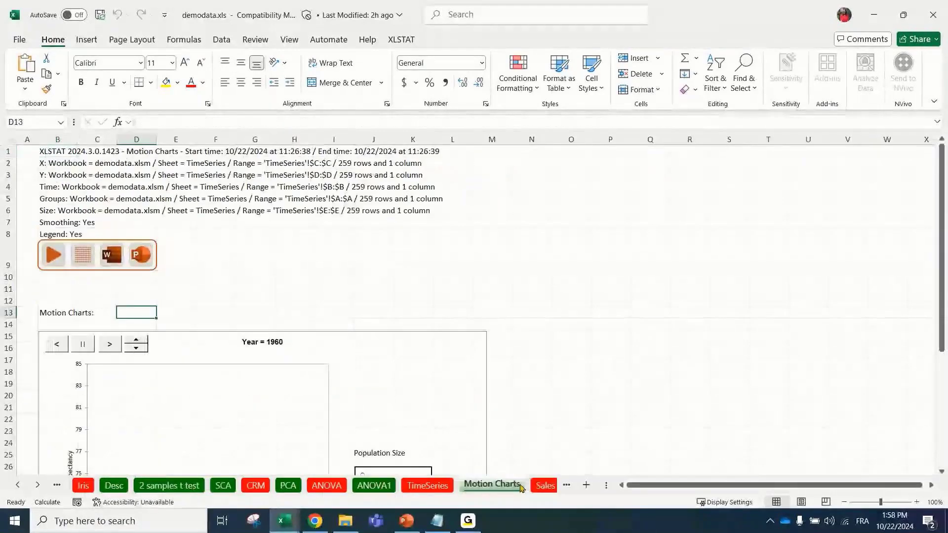
left_click(80, 486)
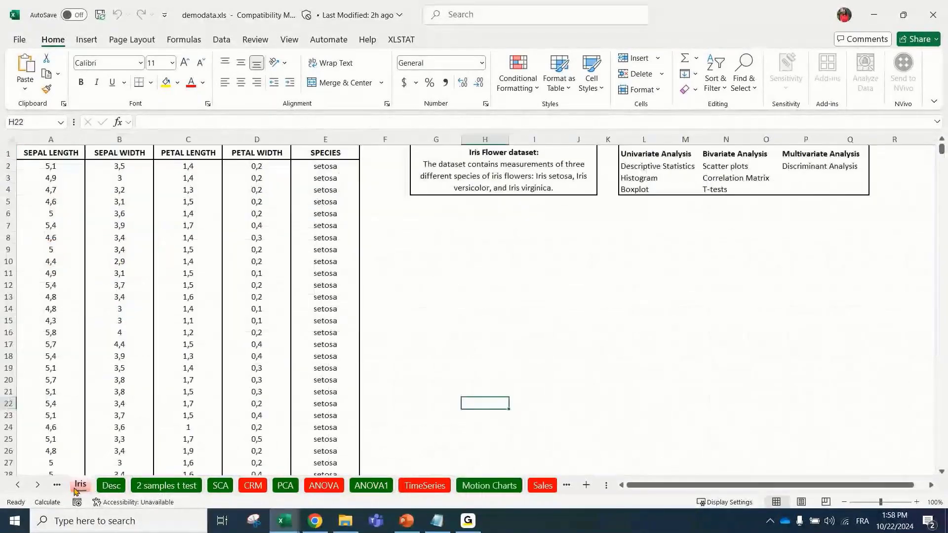
left_click(253, 486)
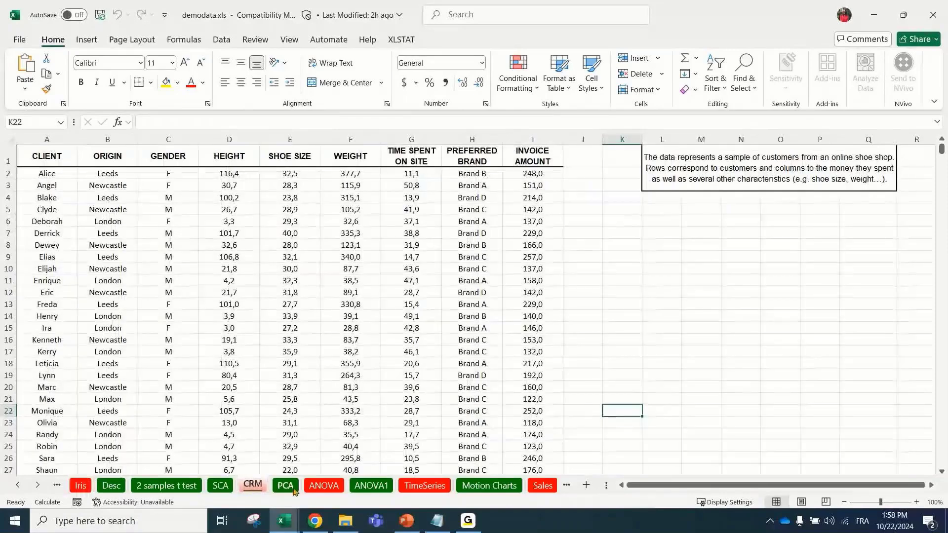
Reopen the Descriptive statistics dialog with the settings stored in the Desc results sheet.
left_click(111, 486)
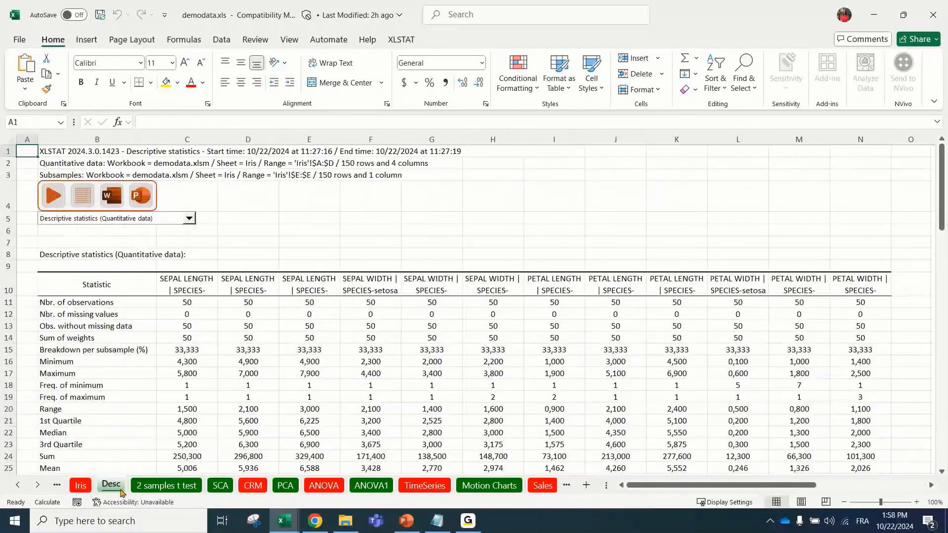
left_click(53, 196)
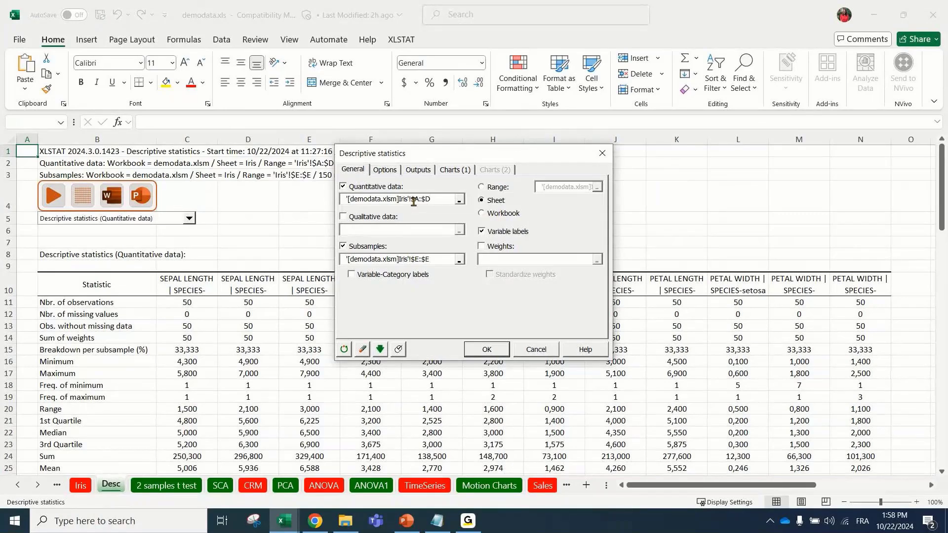